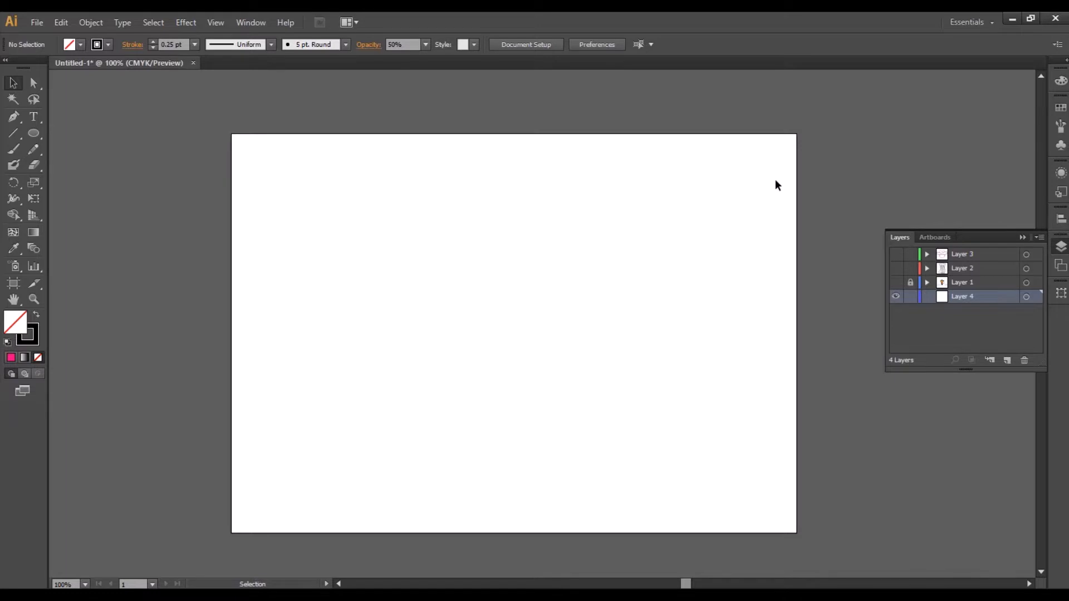
- Make Layer 1 with the coloured cowboy and Layer 2 with the sketch visible, with Layer 2 active
click(896, 282)
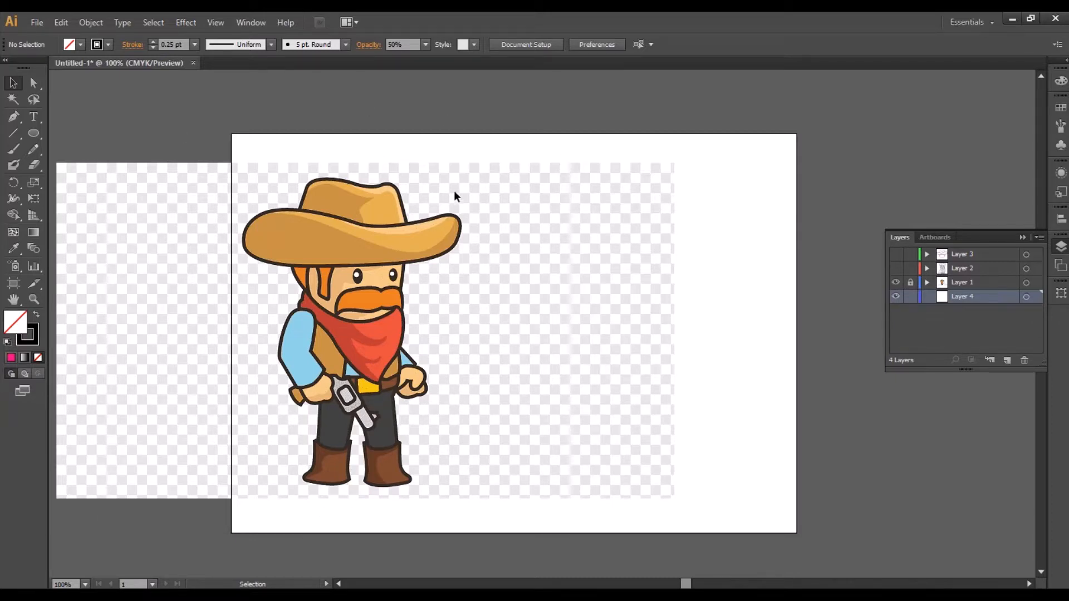
click(979, 285)
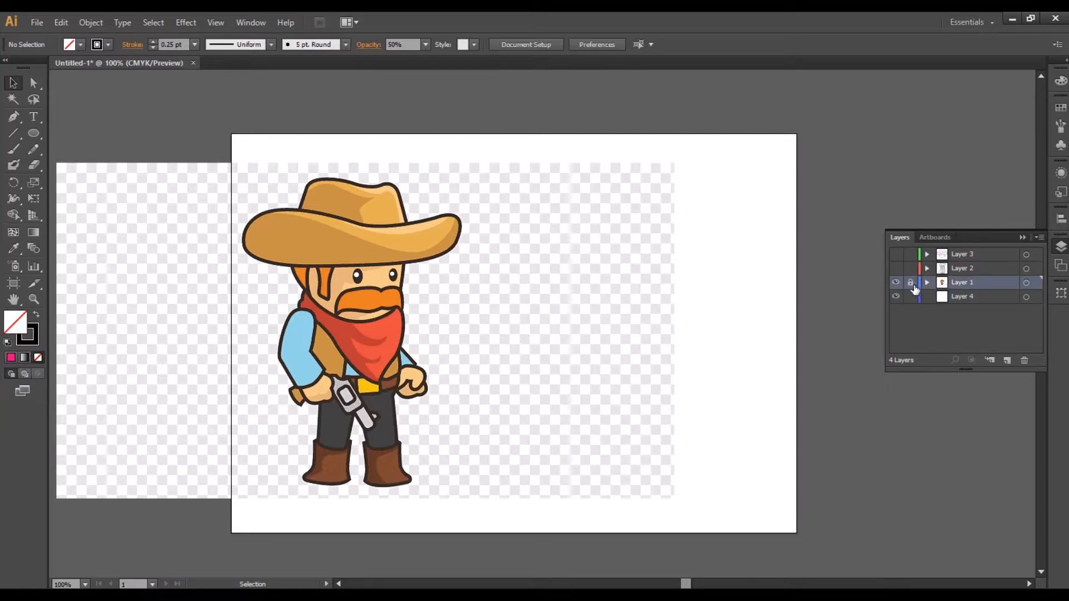
click(981, 270)
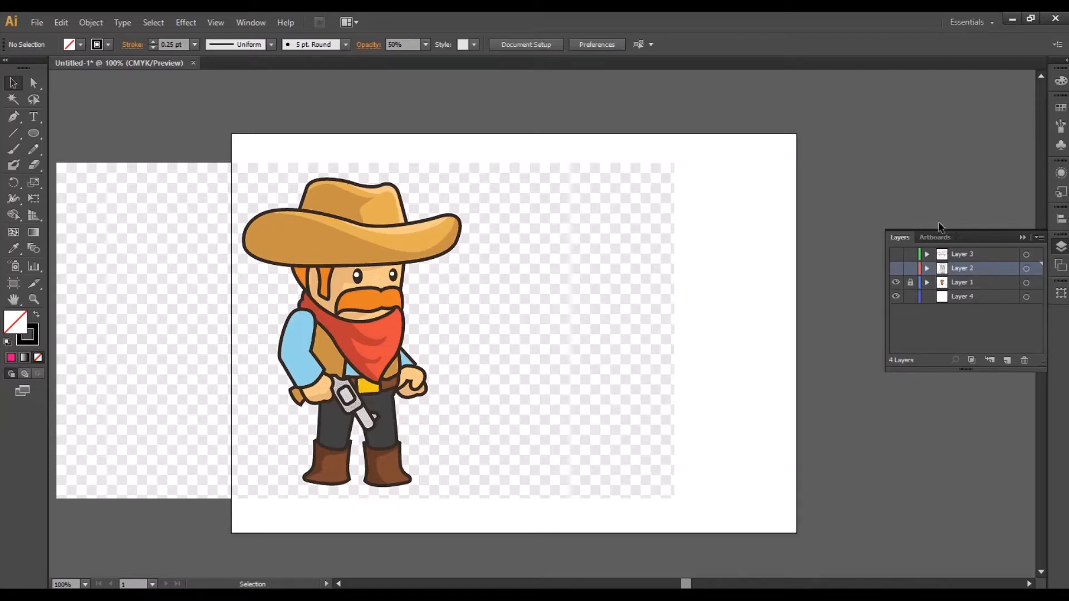
click(896, 268)
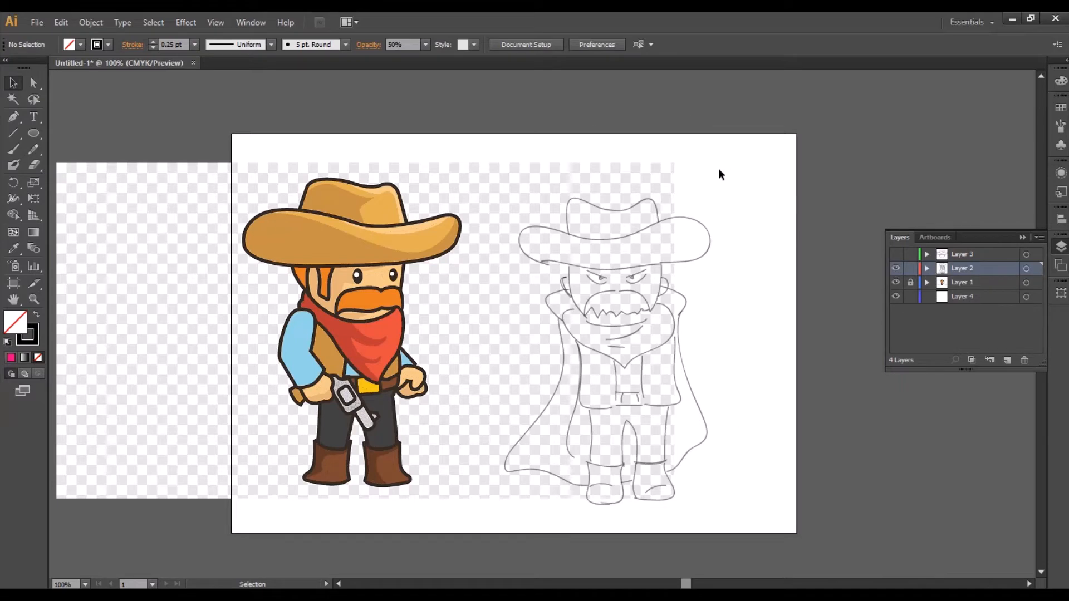
- Set the opacity of the whole caped cowboy sketch on Layer 2 to 100%
drag(516, 185, 765, 518)
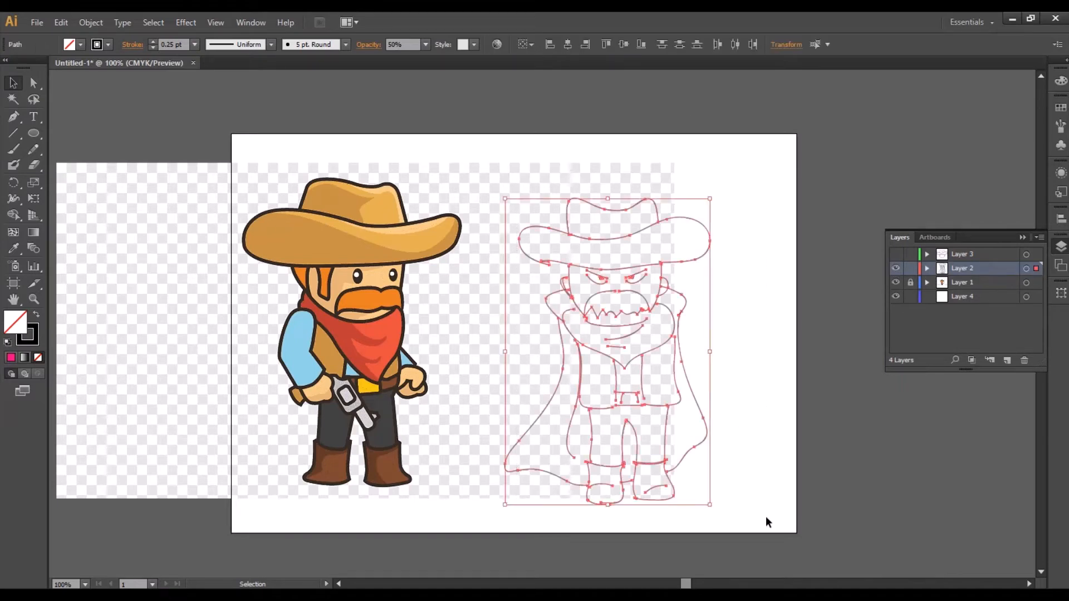
click(425, 44)
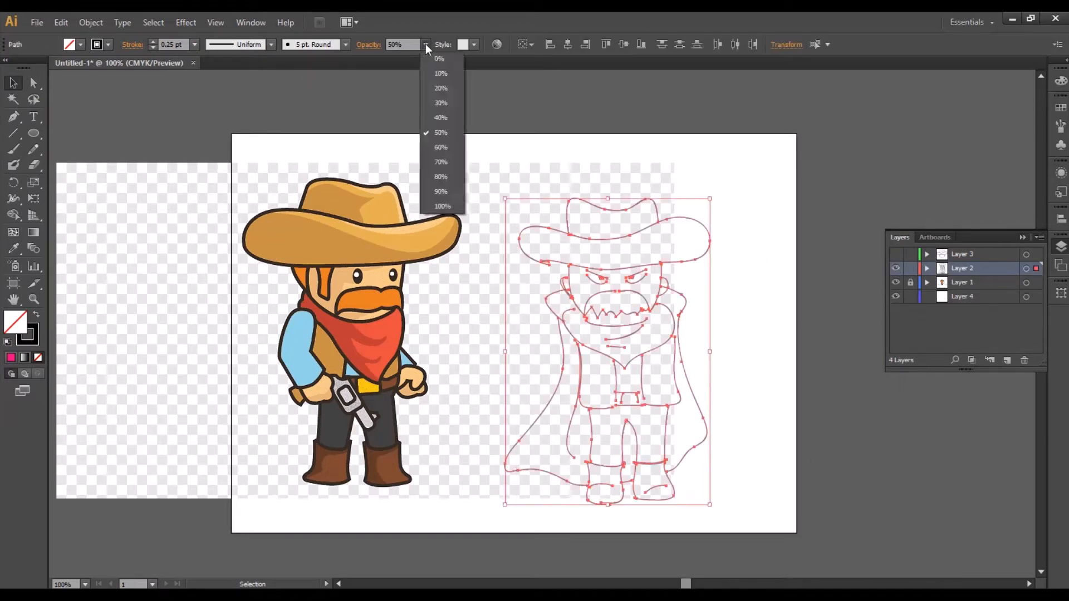
click(443, 216)
click(757, 240)
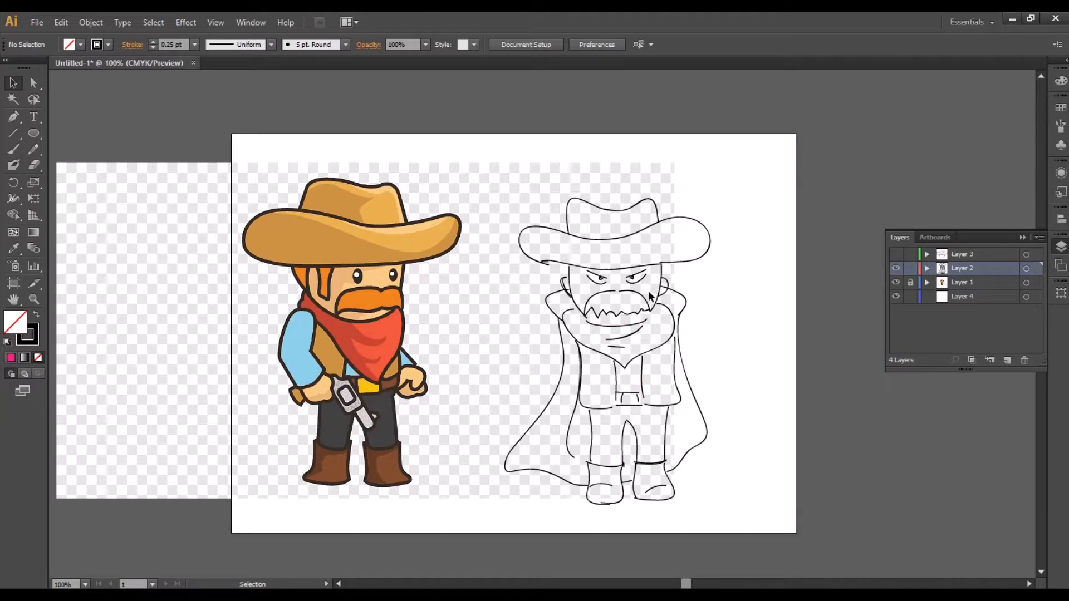
- Sketch a practice cowboy head with hat, face, ears, scarf and collar beside the coloured cowboy using the Paintbrush tool
drag(241, 289, 286, 290)
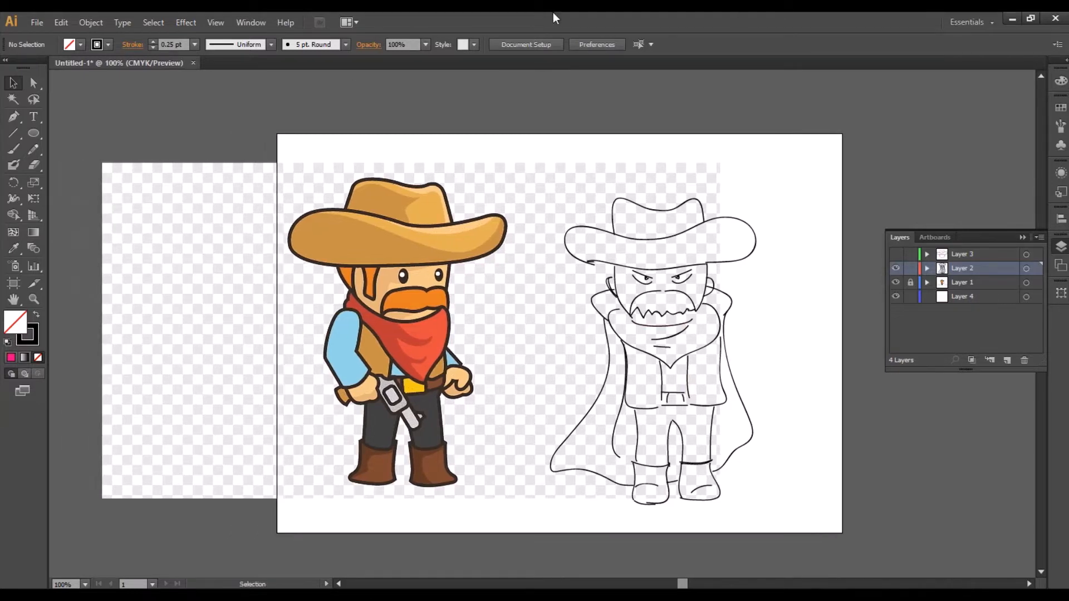
click(14, 148)
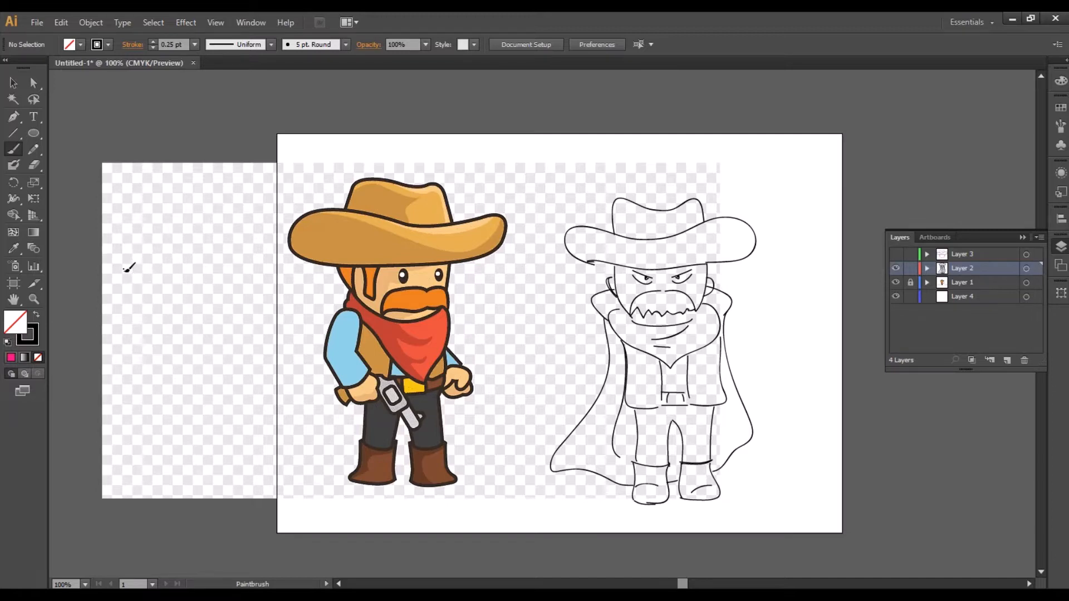
mouse_move(124, 270)
mouse_down()
mouse_move(142, 316)
mouse_move(172, 326)
mouse_move(217, 314)
mouse_move(228, 266)
mouse_up()
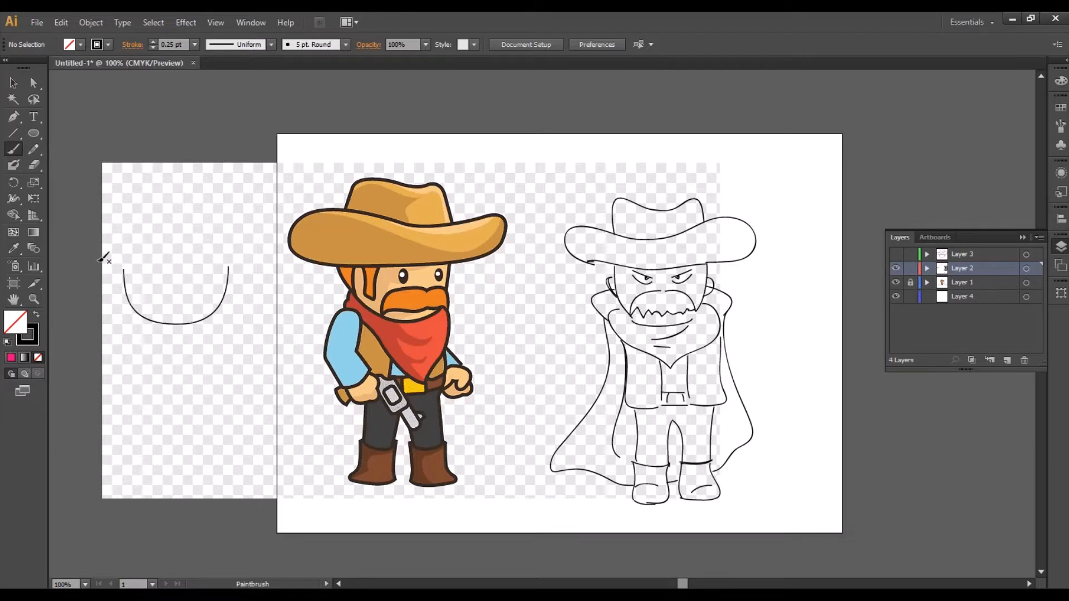
mouse_move(100, 261)
mouse_down()
mouse_move(191, 271)
mouse_move(274, 263)
mouse_move(279, 244)
mouse_move(266, 232)
mouse_move(176, 244)
mouse_move(94, 236)
mouse_move(88, 248)
mouse_move(106, 271)
mouse_move(132, 182)
mouse_move(155, 204)
mouse_move(217, 192)
mouse_move(225, 229)
mouse_up()
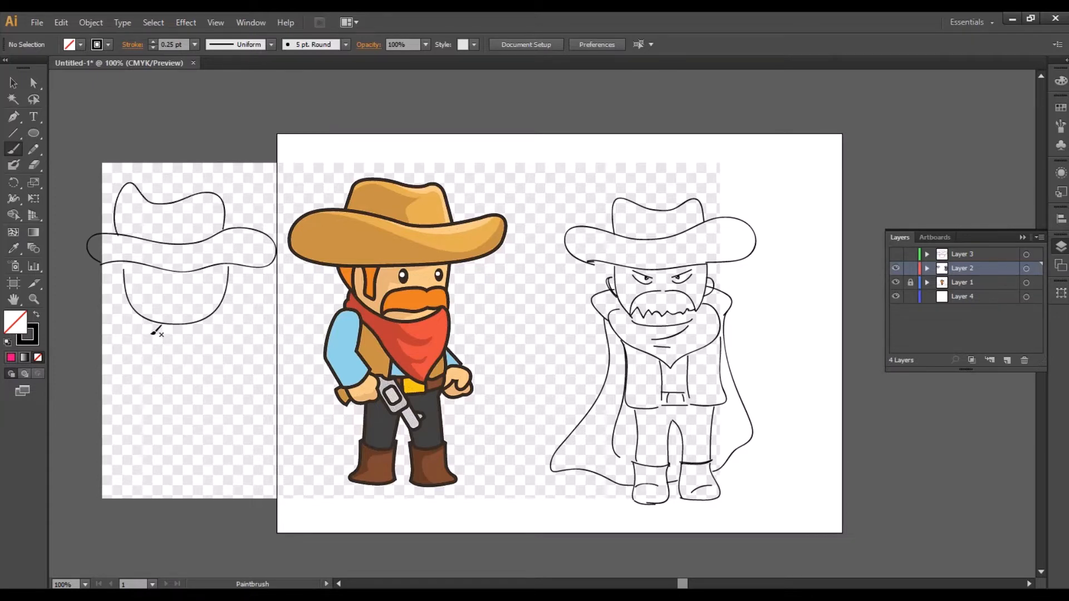
mouse_move(143, 318)
mouse_down()
mouse_move(130, 323)
mouse_move(193, 361)
mouse_move(234, 323)
mouse_move(231, 310)
mouse_up()
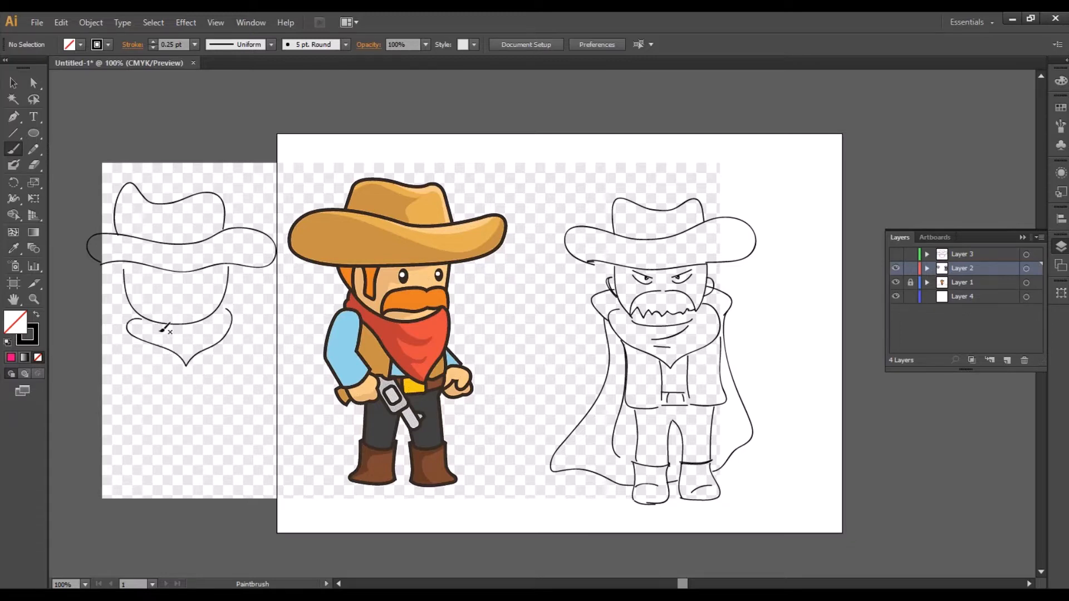
drag(158, 332, 179, 338)
mouse_move(127, 308)
mouse_down()
mouse_move(102, 322)
mouse_move(125, 337)
mouse_up()
mouse_move(230, 296)
mouse_down()
mouse_move(256, 304)
mouse_move(234, 331)
mouse_up()
mouse_move(126, 290)
mouse_down()
mouse_move(114, 298)
mouse_move(132, 307)
mouse_up()
drag(228, 282, 226, 301)
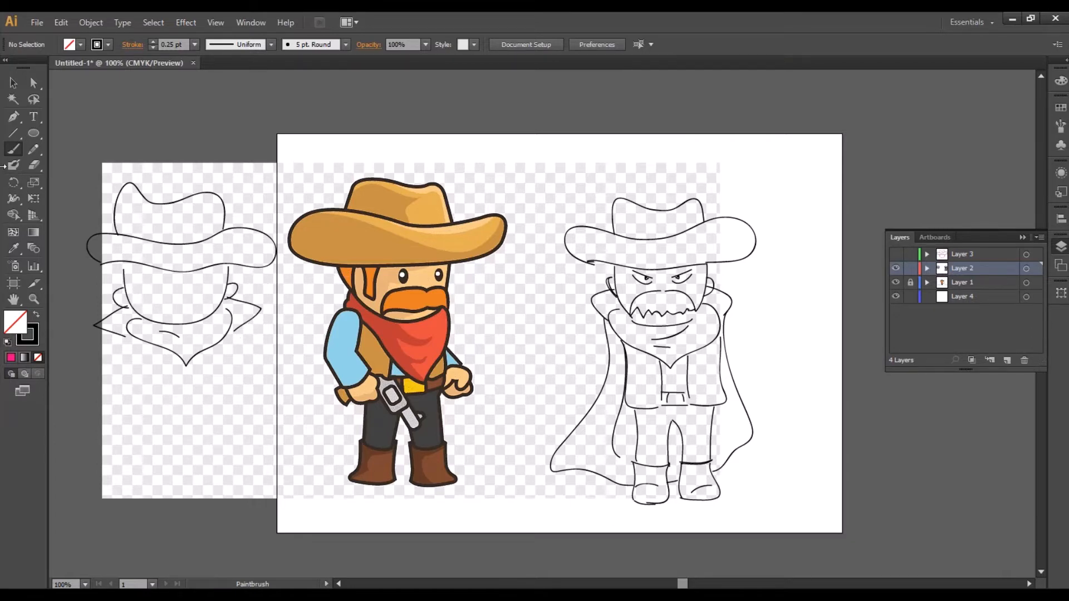
- Select all strokes of the practice head sketch beside the coloured cowboy and delete them
click(12, 84)
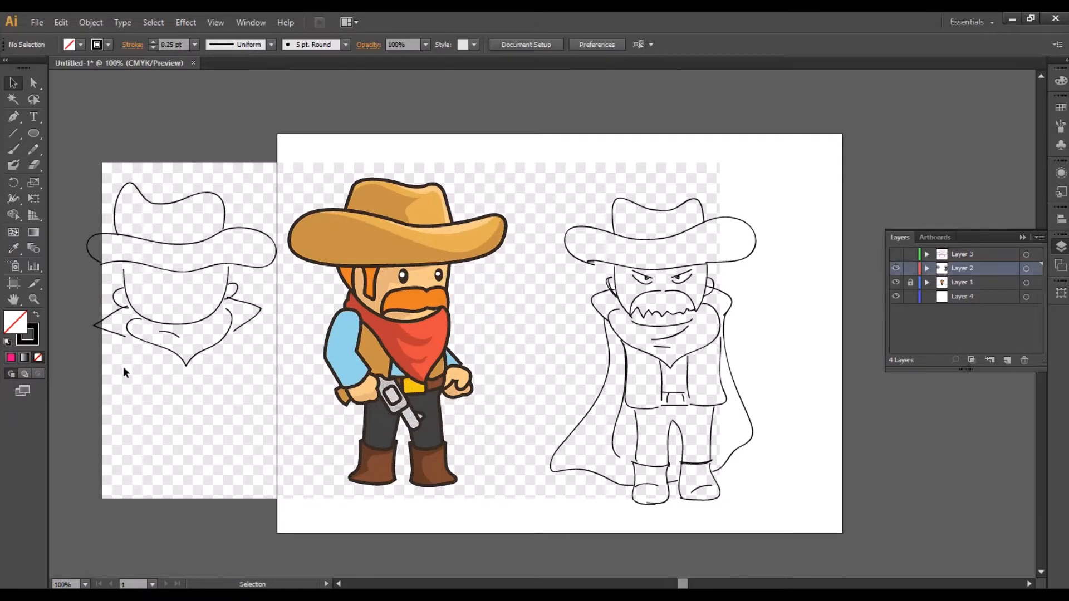
mouse_move(87, 172)
mouse_down()
mouse_move(245, 313)
mouse_move(261, 360)
mouse_up()
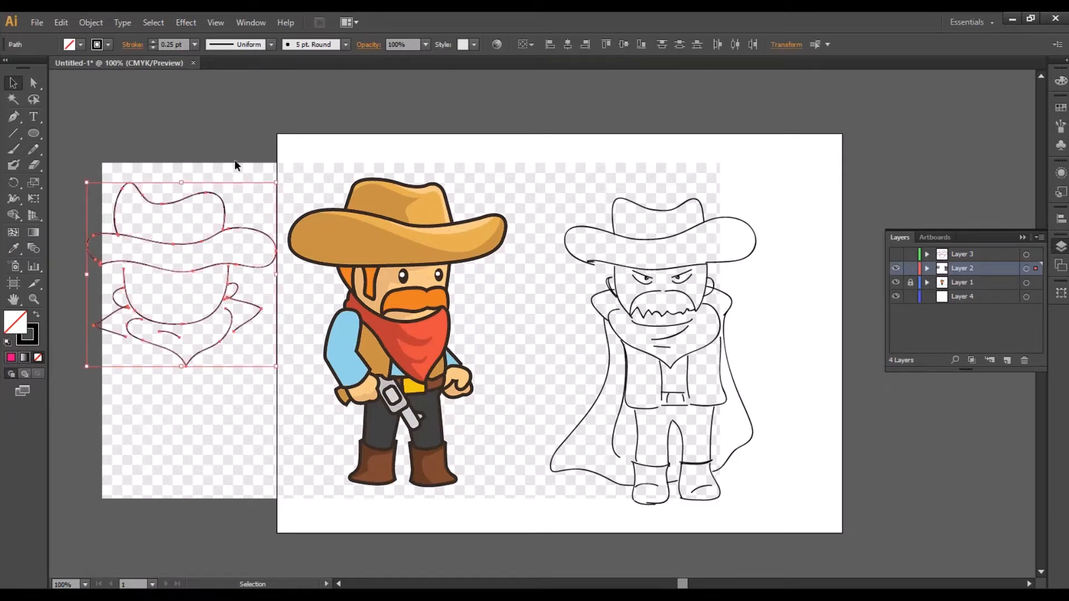
click(195, 45)
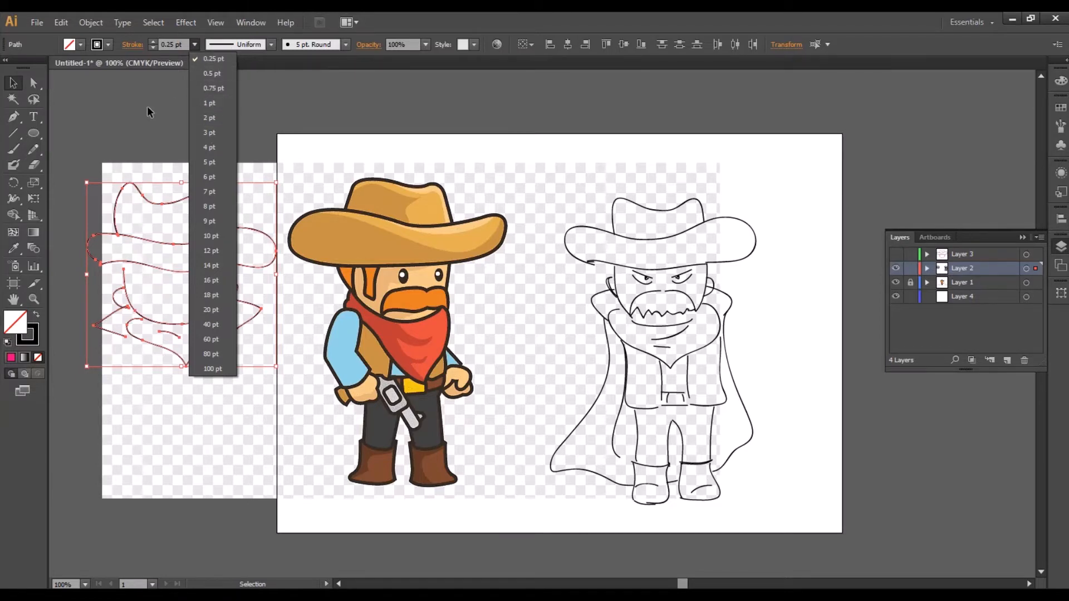
click(125, 133)
drag(65, 167, 247, 351)
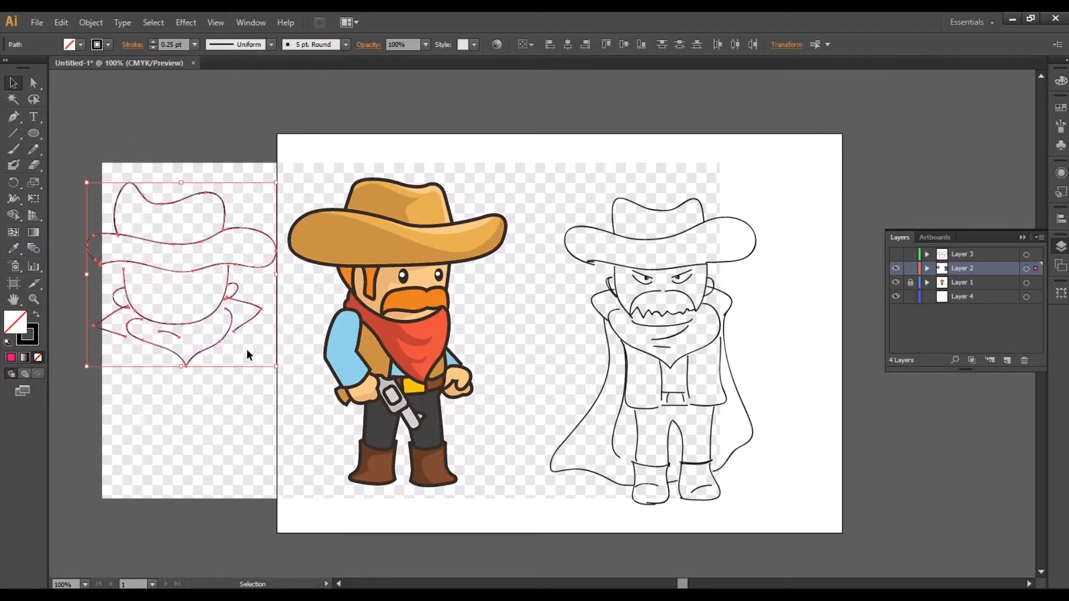
key(Delete)
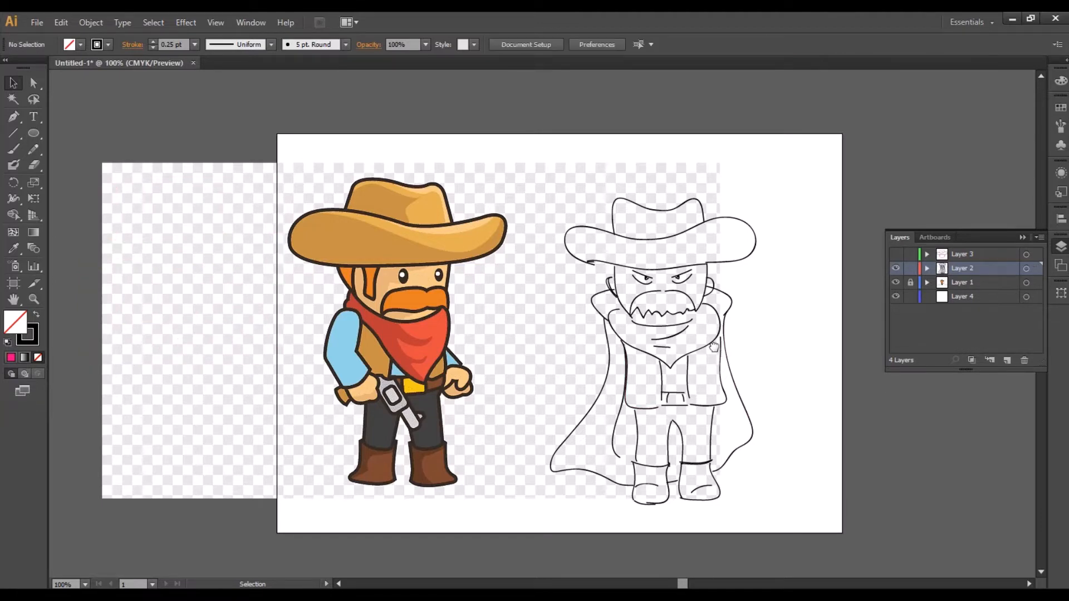
- Set the opacity of the whole caped cowboy sketch on Layer 2 to 50%
drag(721, 346, 651, 330)
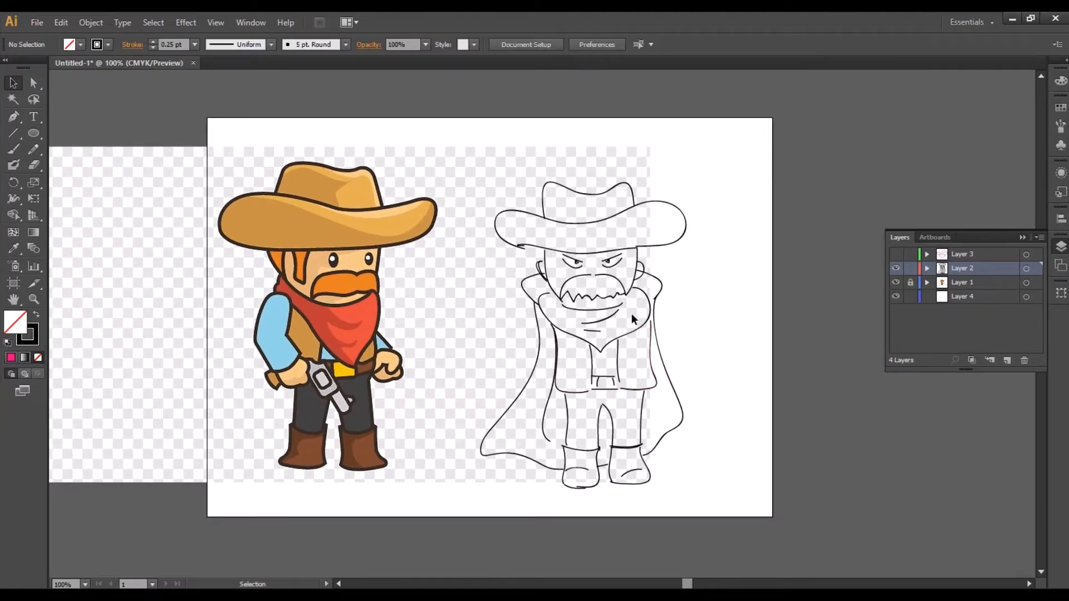
drag(459, 149, 714, 534)
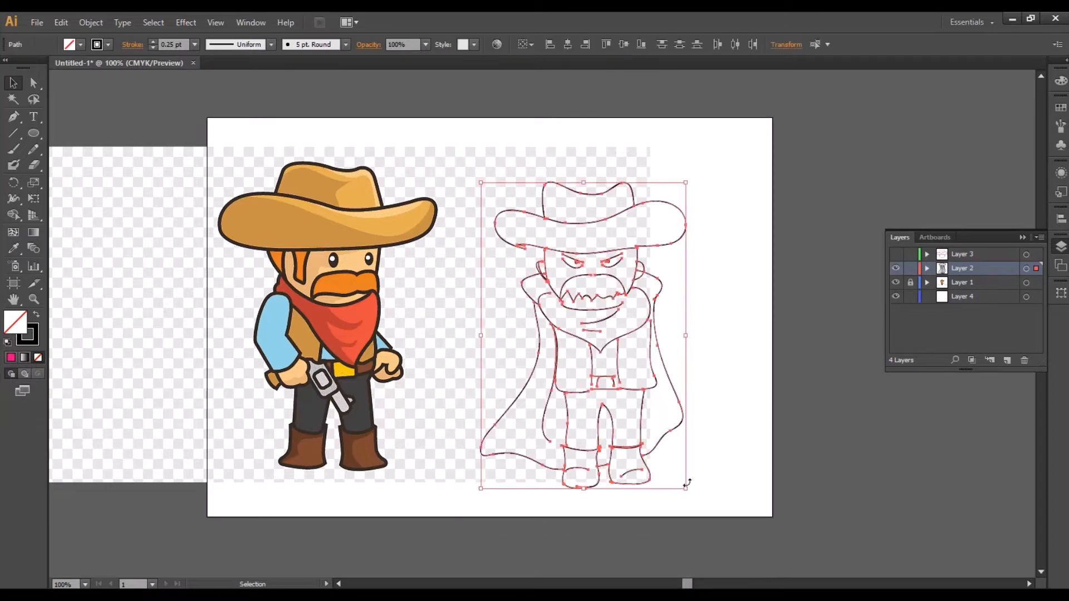
click(426, 44)
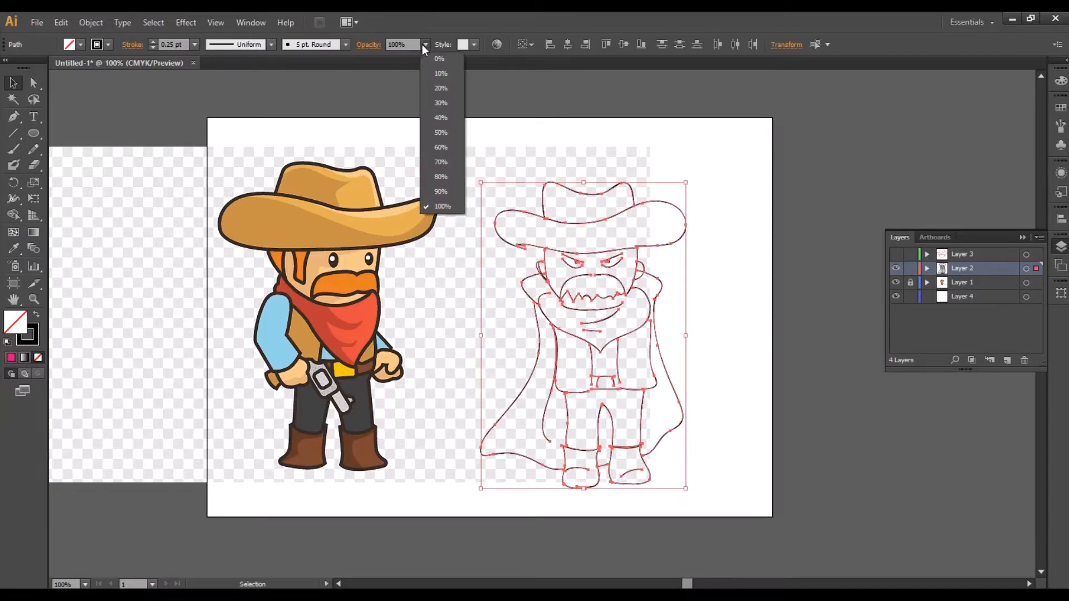
click(444, 133)
click(749, 254)
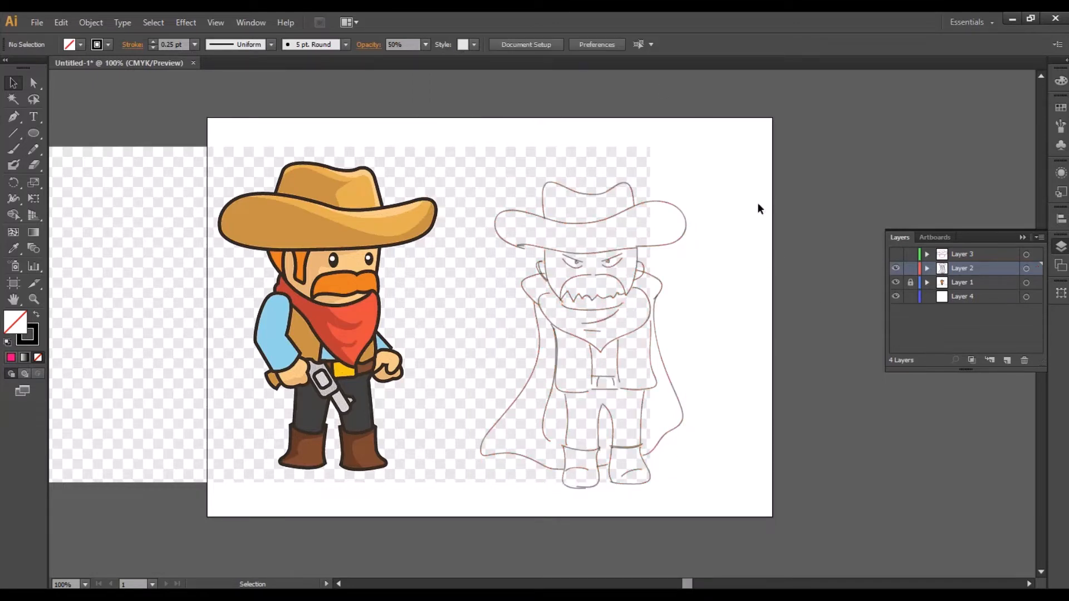
- Hide Layer 1 with the coloured cowboy and show Layer 3 with the traced outlines
click(896, 282)
drag(528, 324, 510, 338)
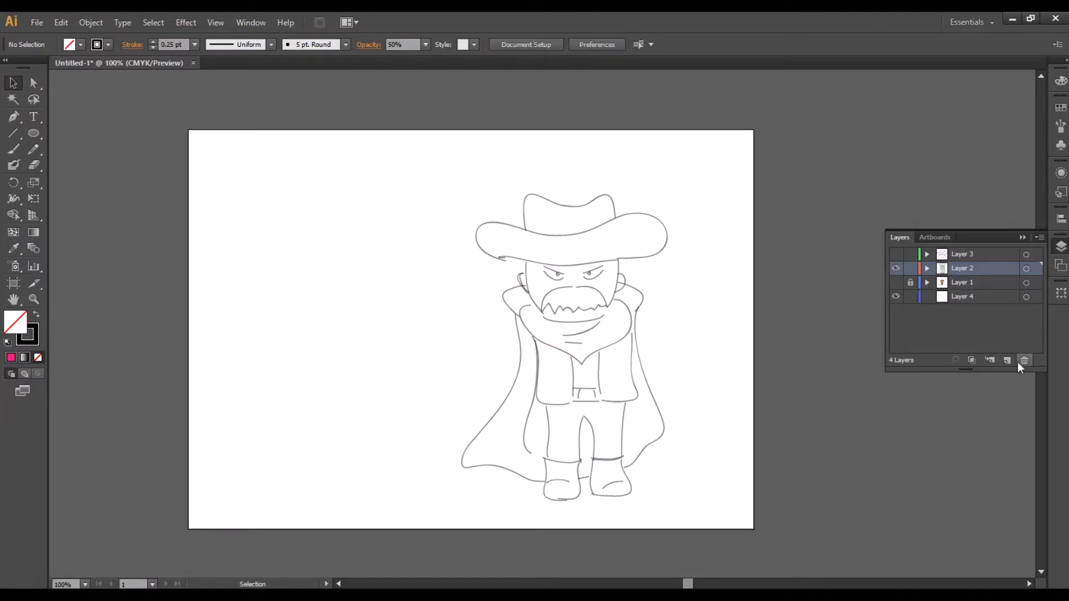
click(896, 269)
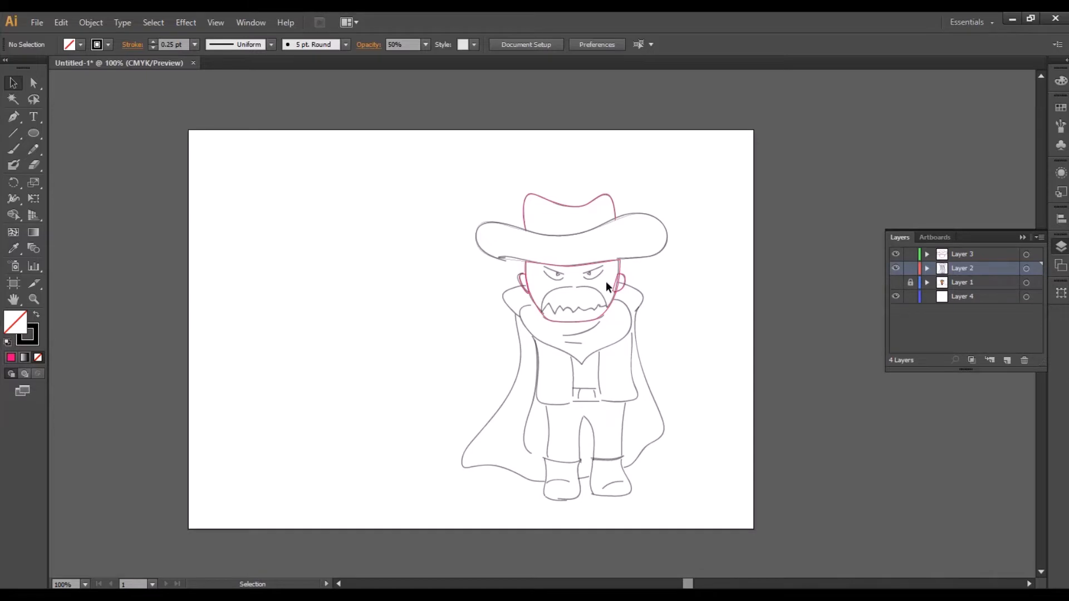
- Make Layer 3 the active layer and lock the sketch on Layer 2
key(ctrl+equal)
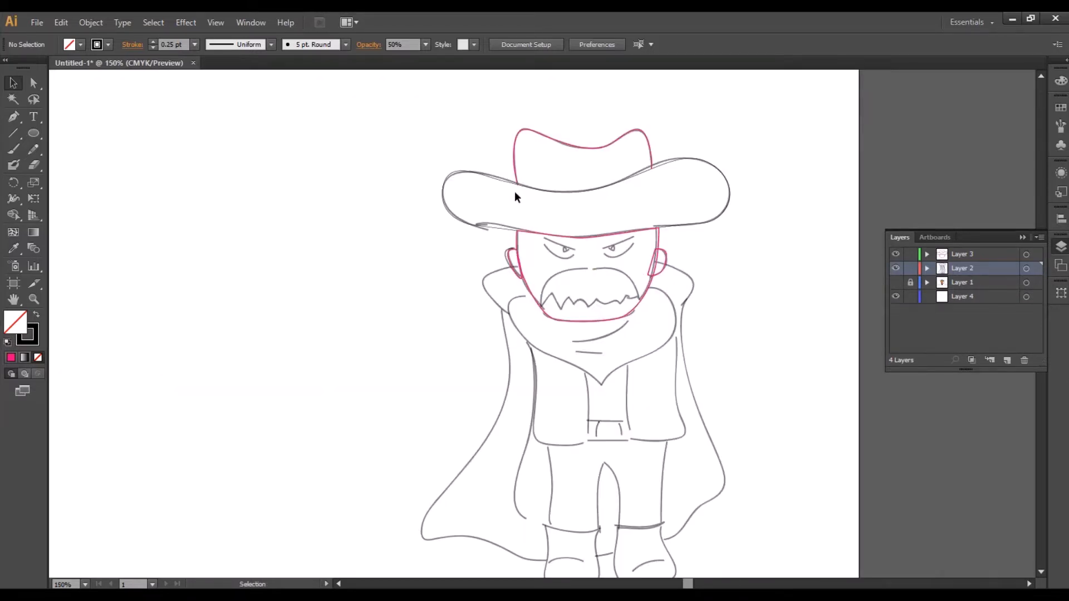
click(968, 254)
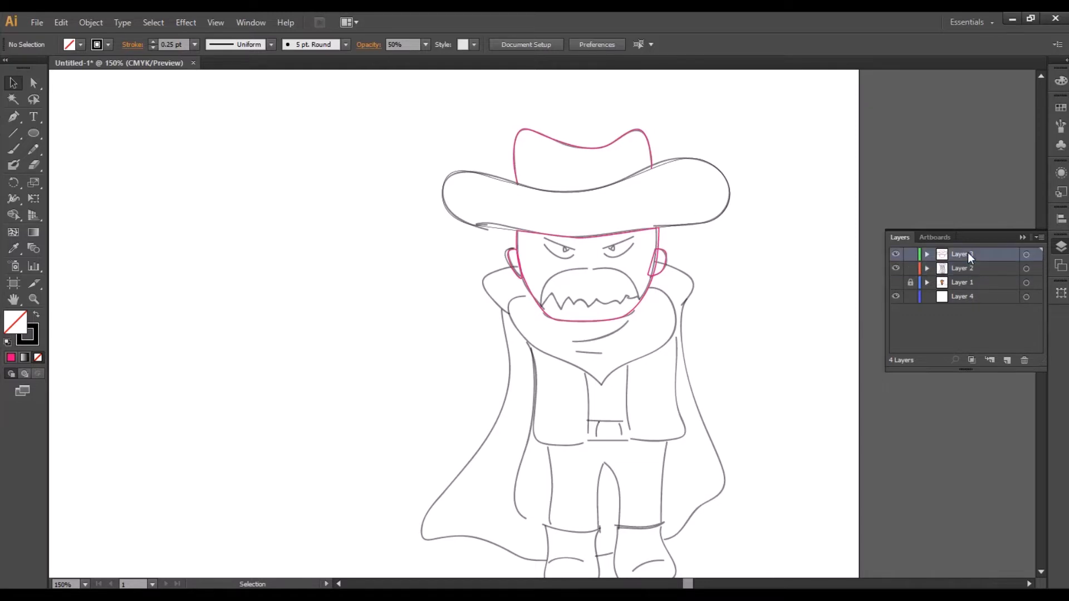
click(912, 268)
- Copy the pink 1 pt stroke of the hat crown onto the hat brim path with the Eyedropper
drag(721, 259, 670, 281)
key(ctrl+plus)
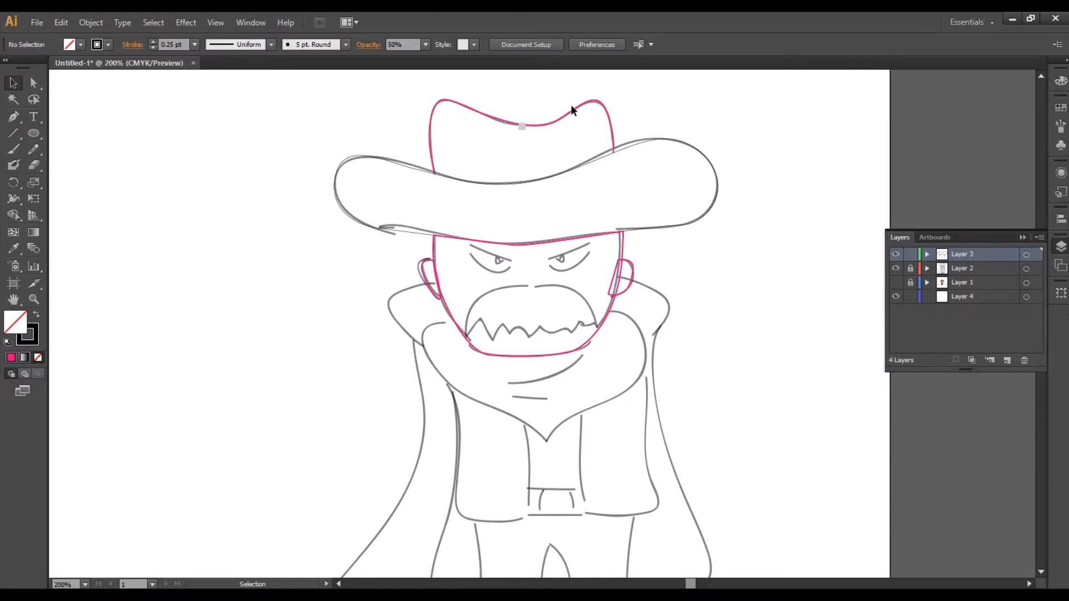
click(453, 239)
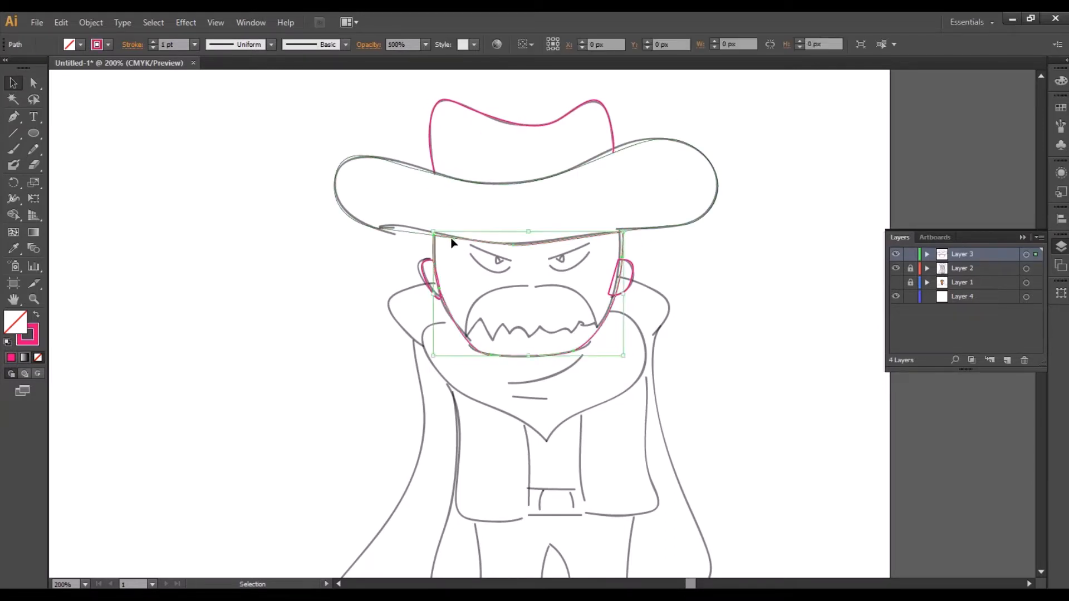
click(363, 224)
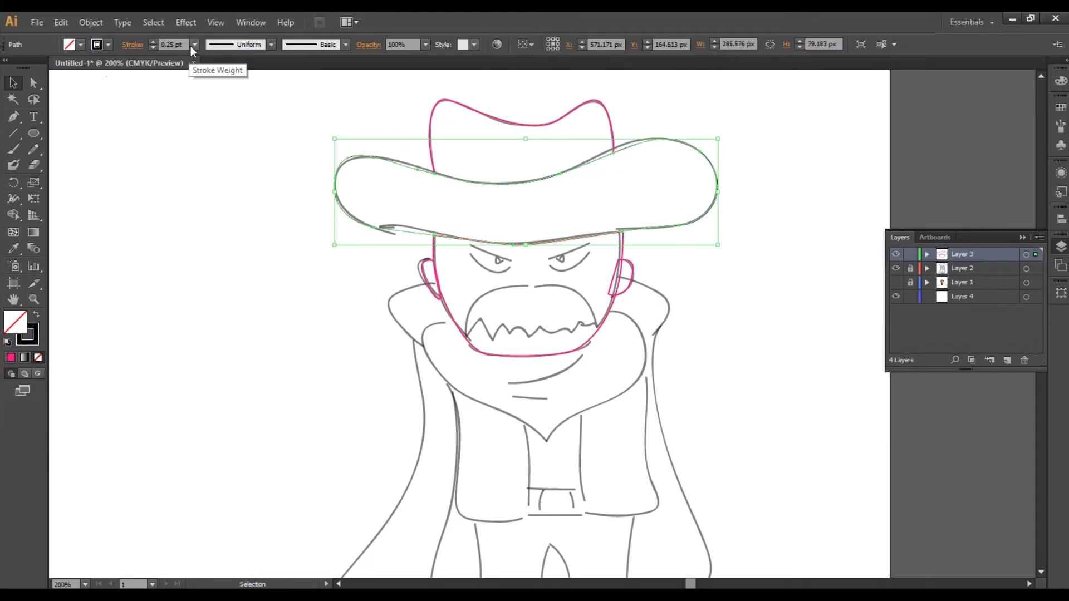
key(i)
click(497, 117)
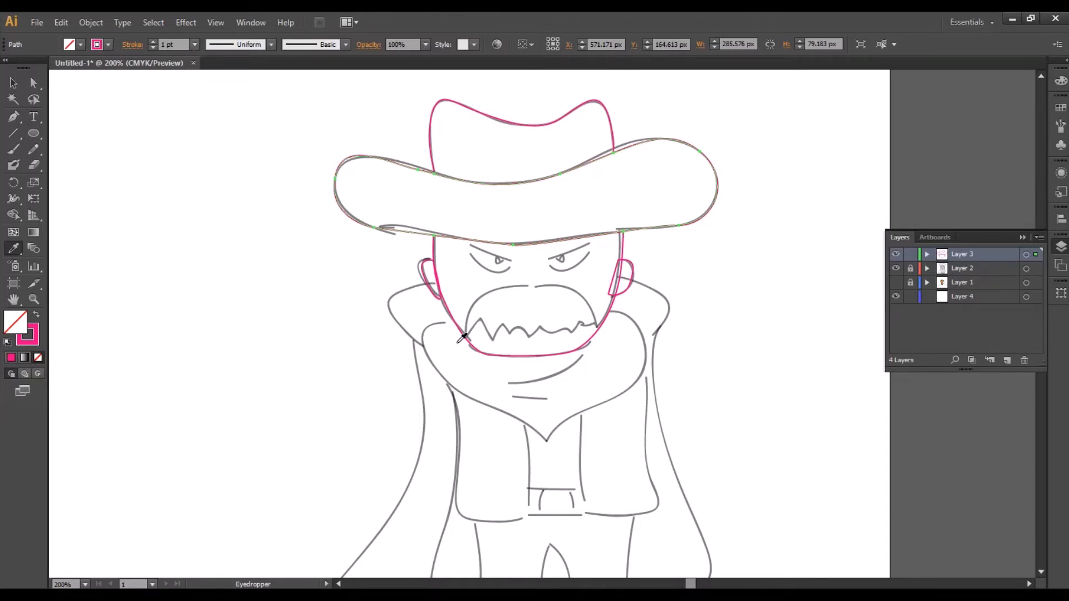
- Set the hat brim's stroke weight to 2 pt and deselect it
click(195, 44)
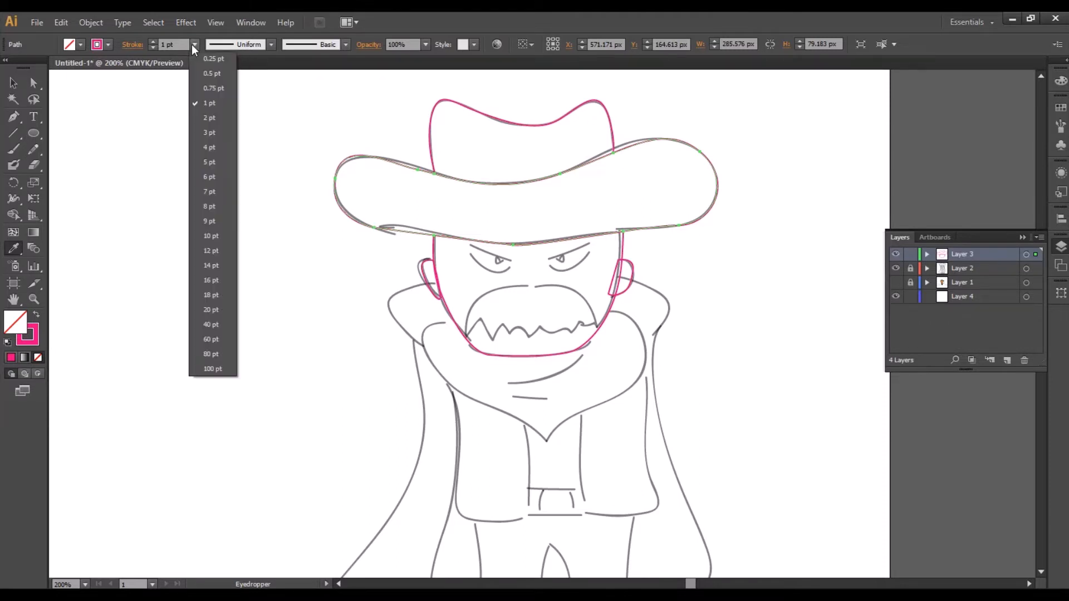
click(209, 124)
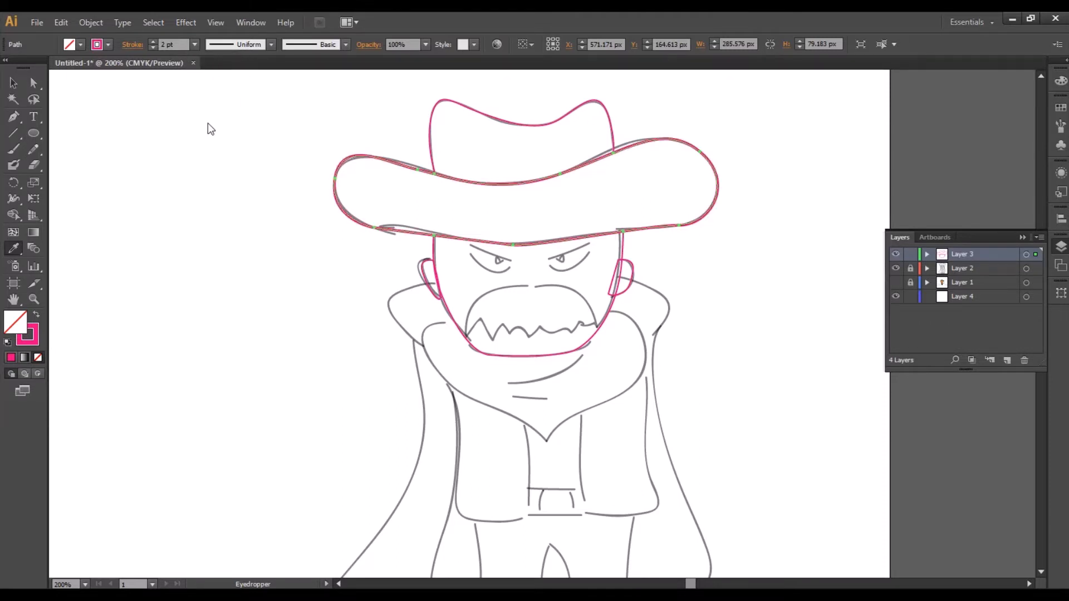
click(13, 82)
click(156, 147)
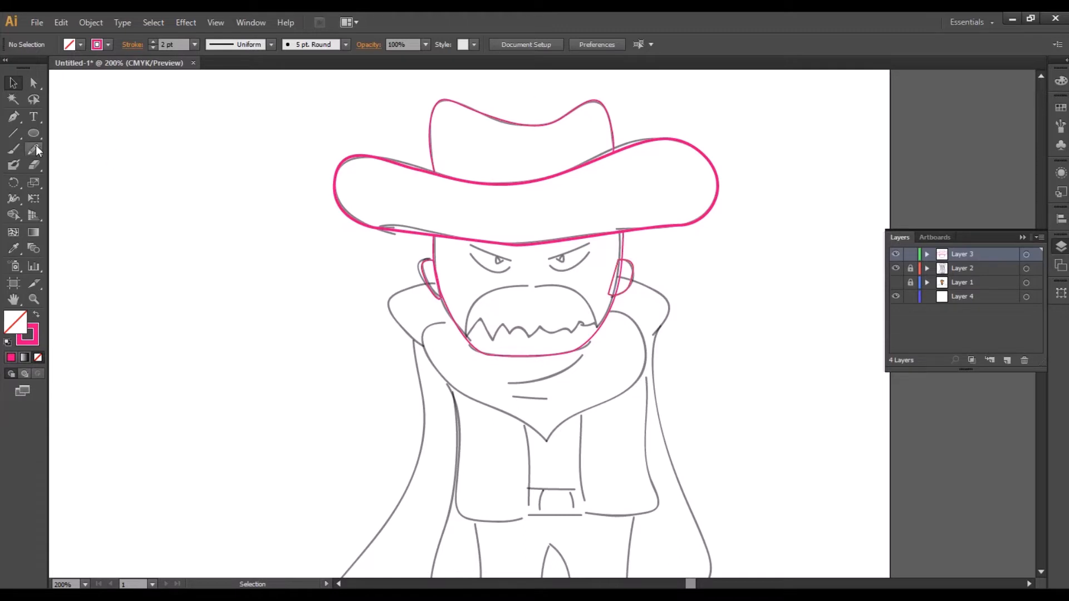
- Trace the curved upper edge of the moustache with the Pen tool, from its left end over to its right end
click(13, 117)
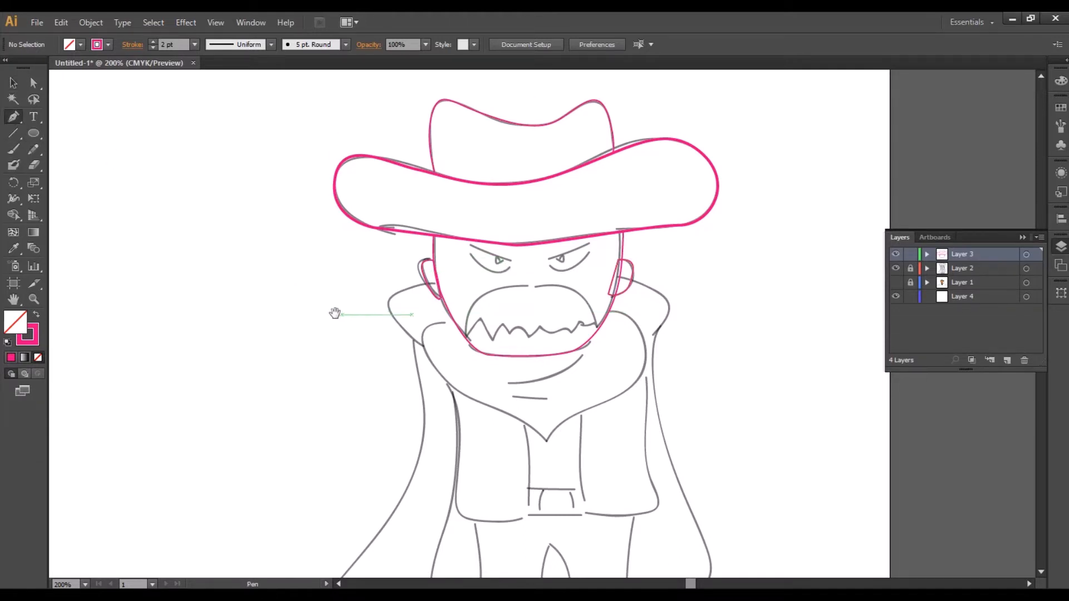
drag(334, 313, 277, 304)
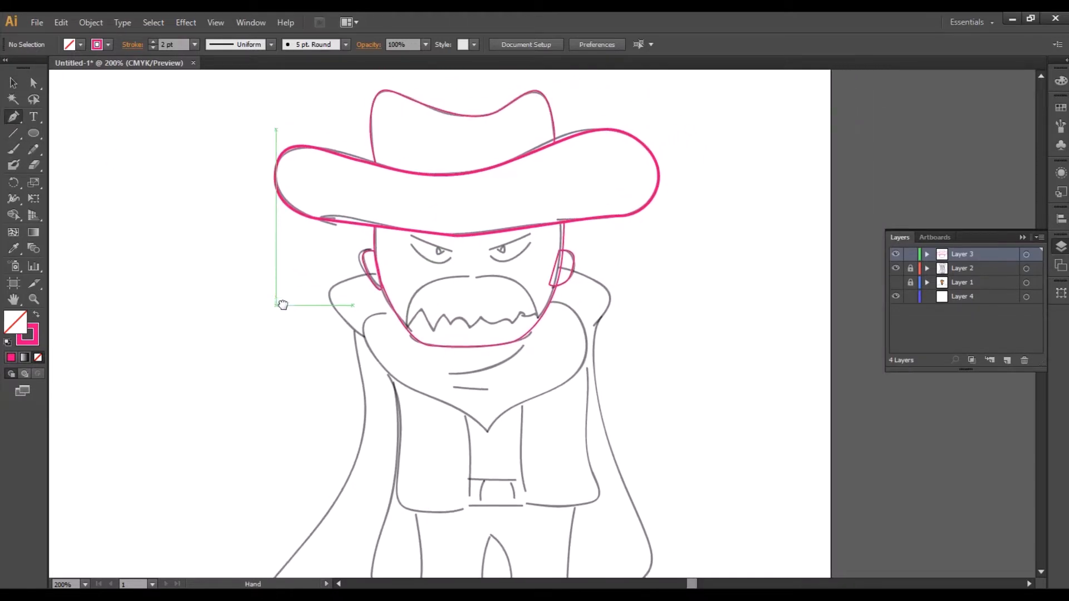
click(414, 312)
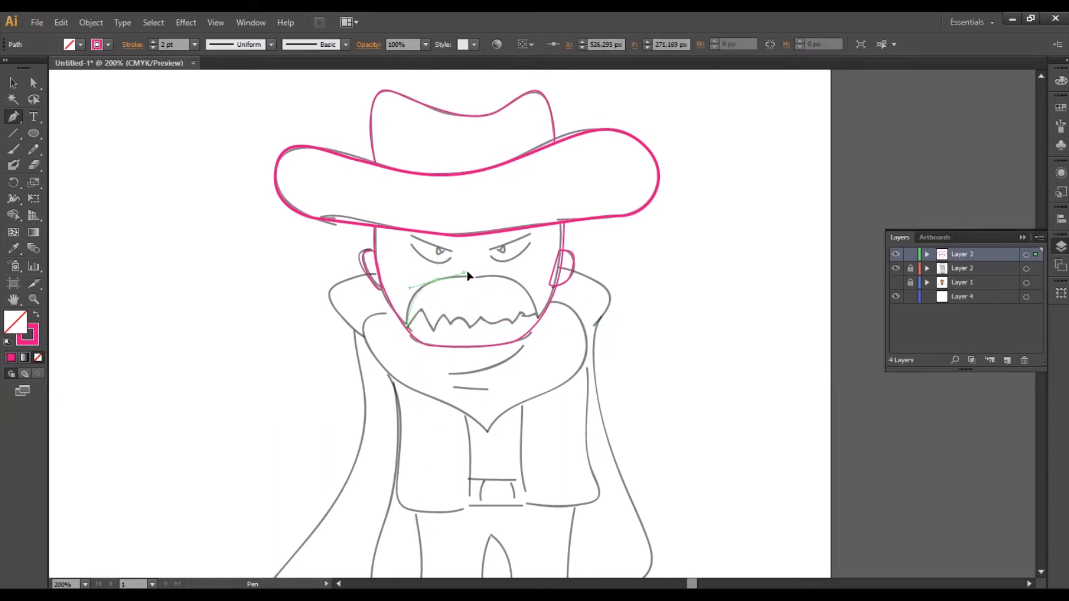
drag(468, 275, 468, 275)
mouse_move(529, 288)
mouse_down()
mouse_move(535, 322)
mouse_move(522, 321)
mouse_up()
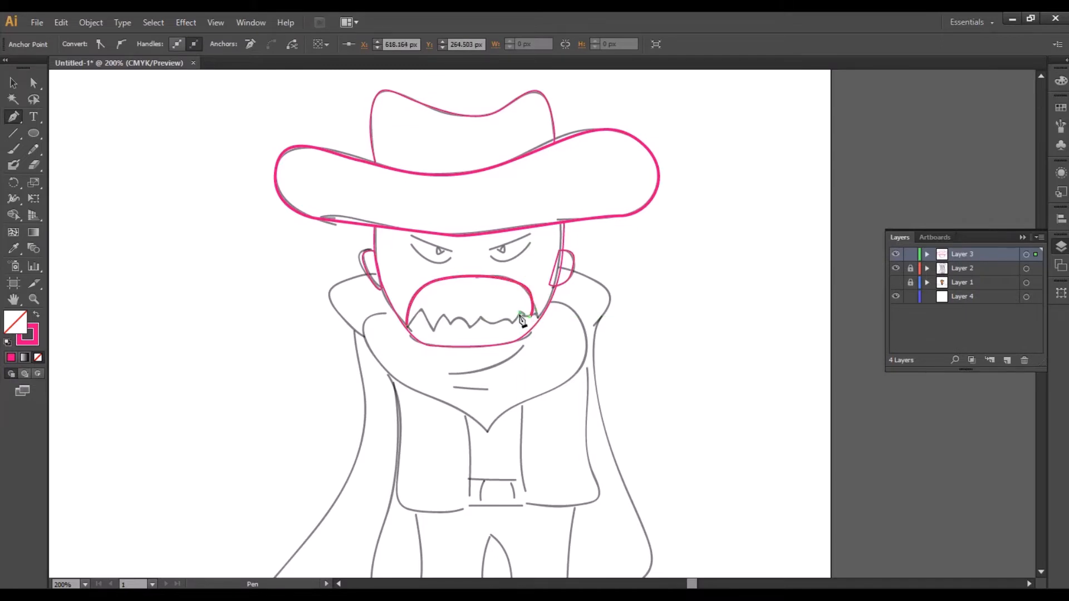
- Trace the moustache's zigzag lower edge with straight segments back to the starting point, closing the path, and deselect it
click(512, 317)
click(499, 323)
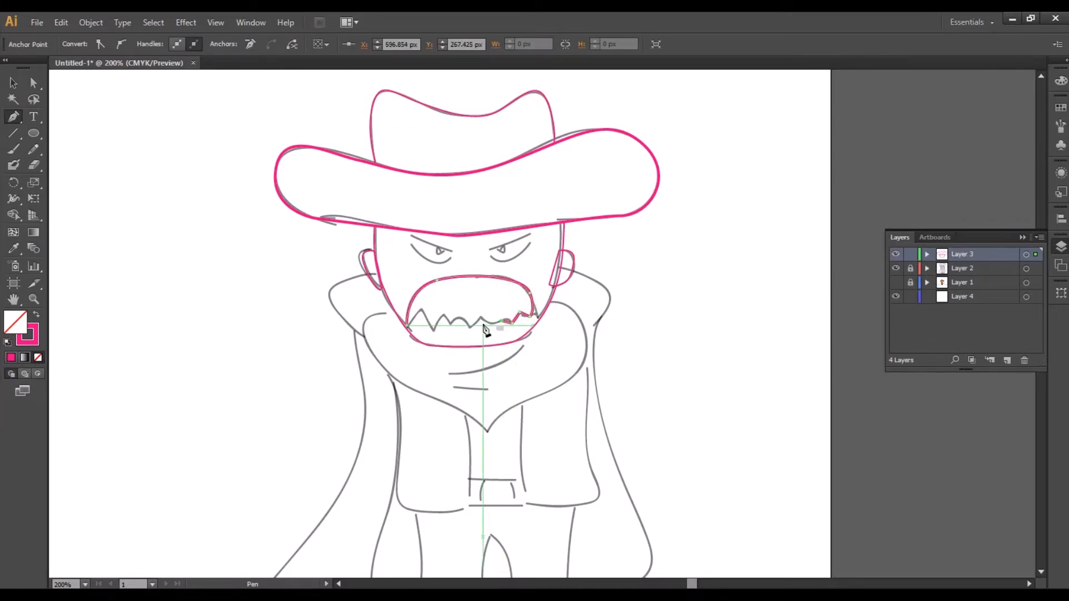
click(490, 323)
click(480, 319)
click(465, 324)
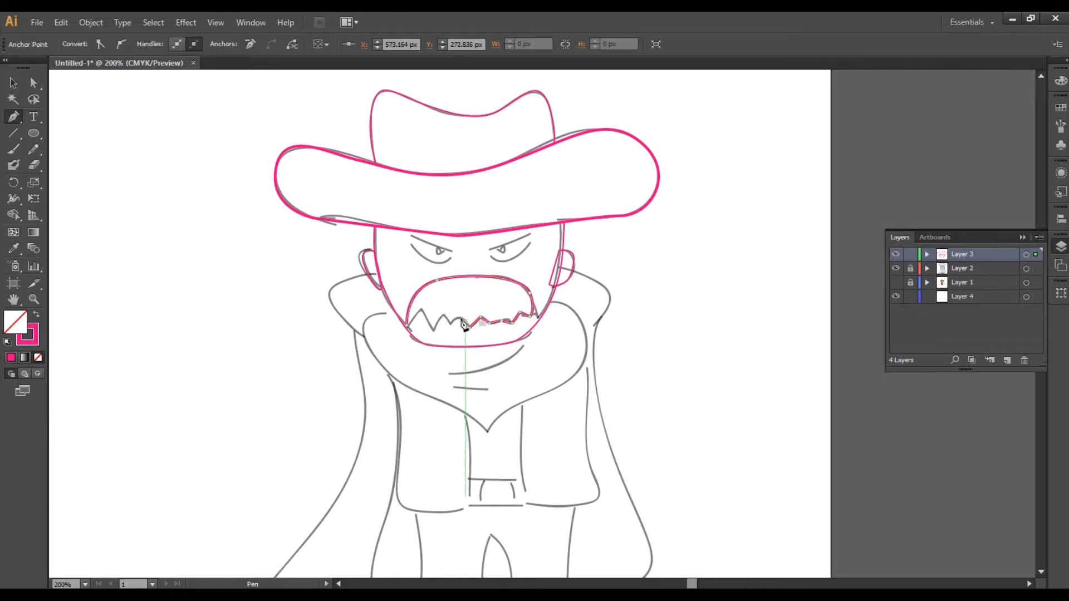
click(457, 321)
click(443, 316)
click(435, 325)
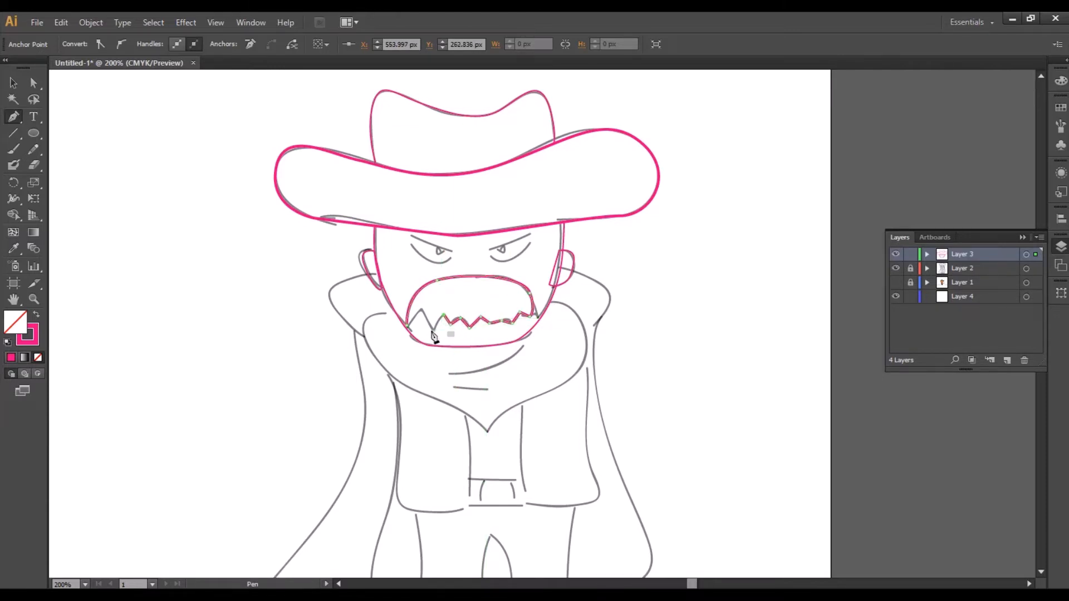
click(425, 319)
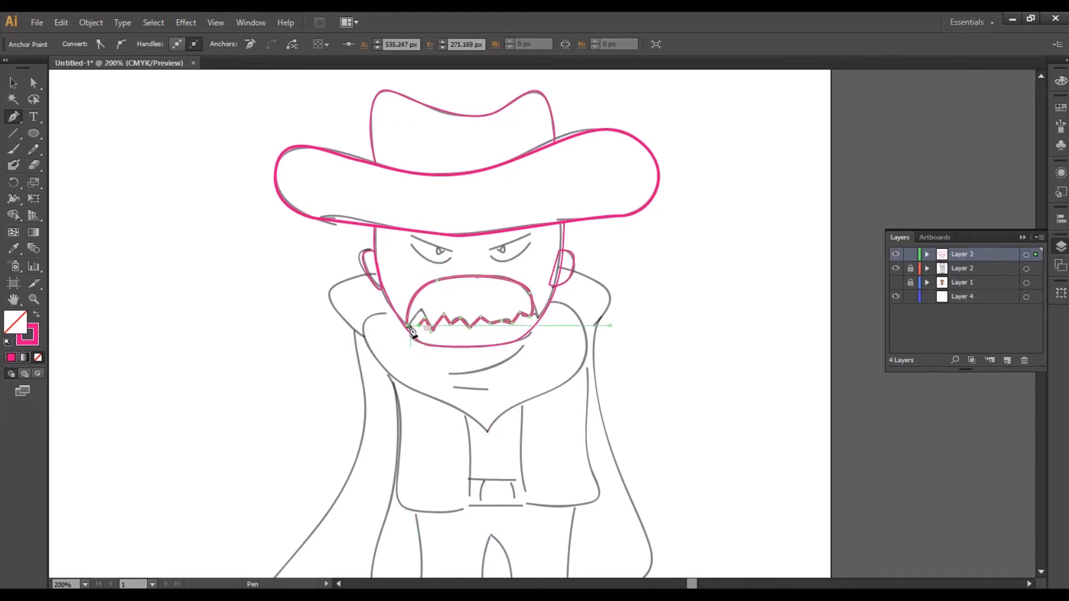
click(409, 326)
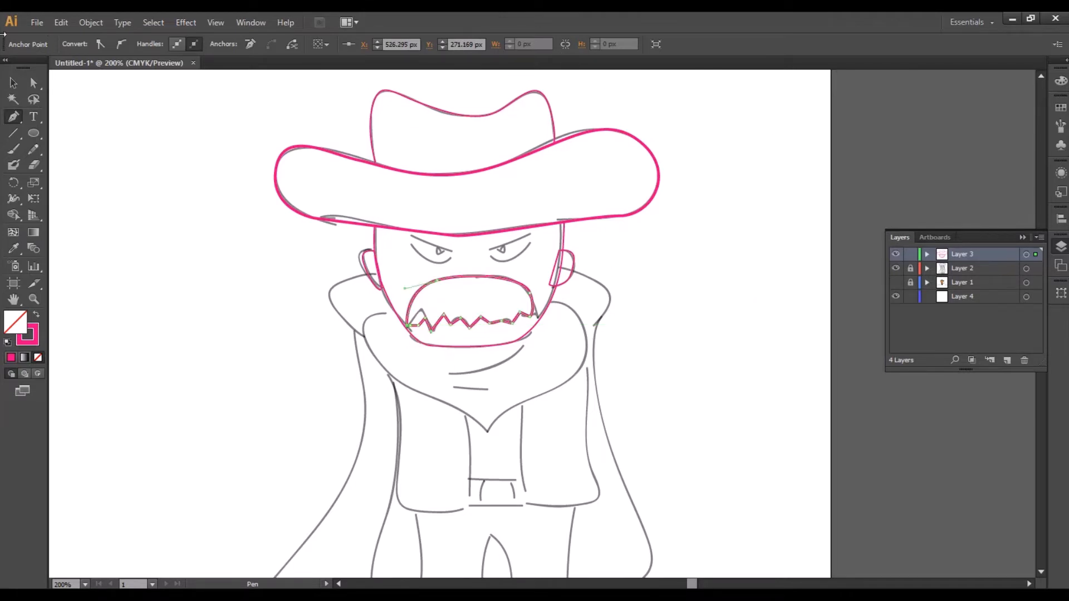
click(13, 83)
click(167, 256)
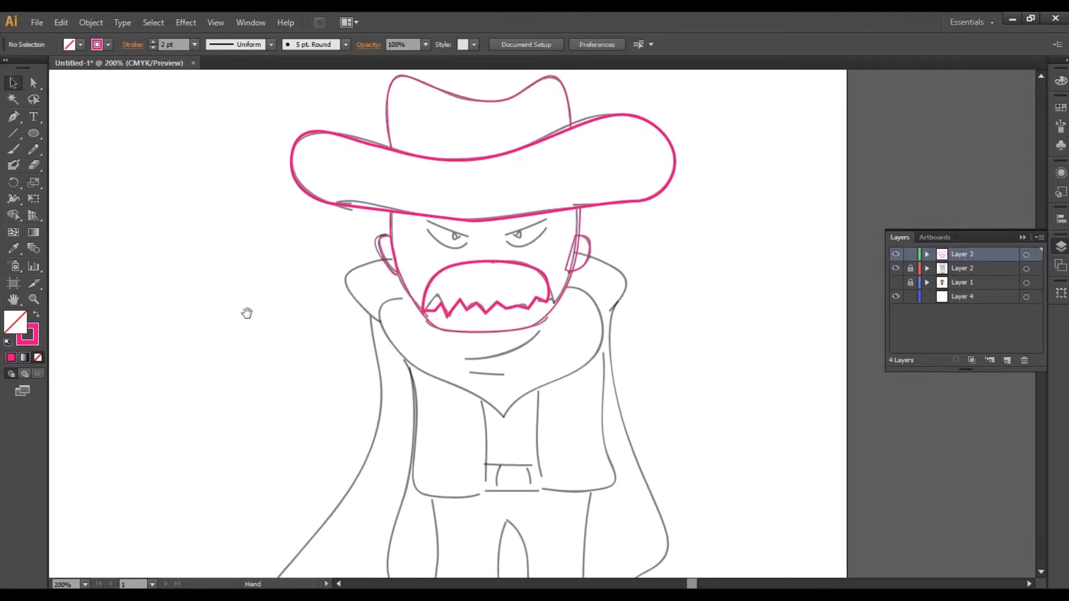
- Trace the left side of the scarf with the Pen tool, from the cheek down to its pointed tip on the chest
drag(326, 286, 326, 250)
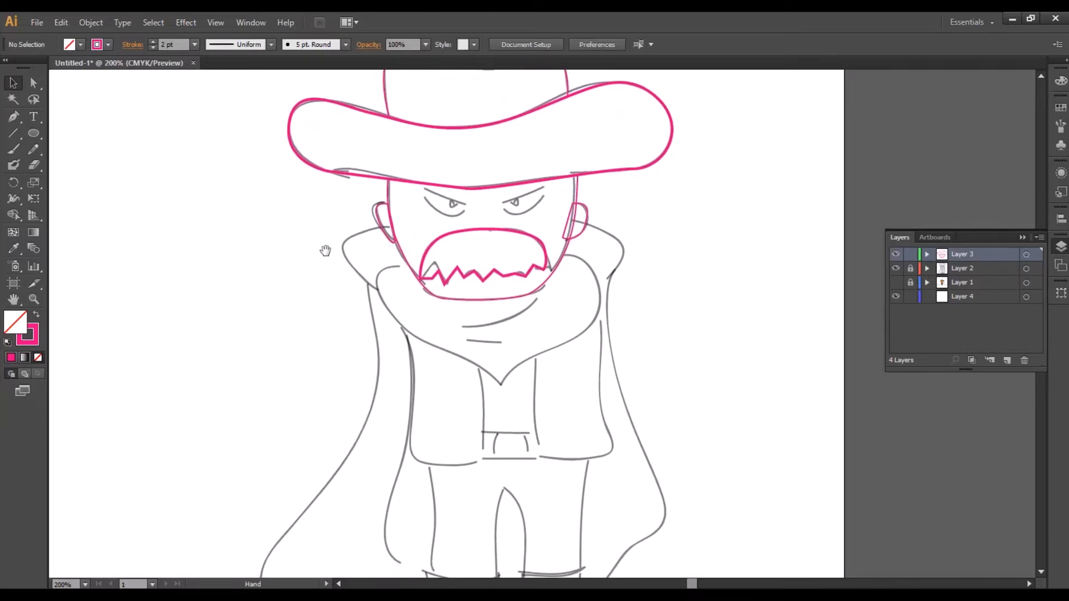
click(14, 117)
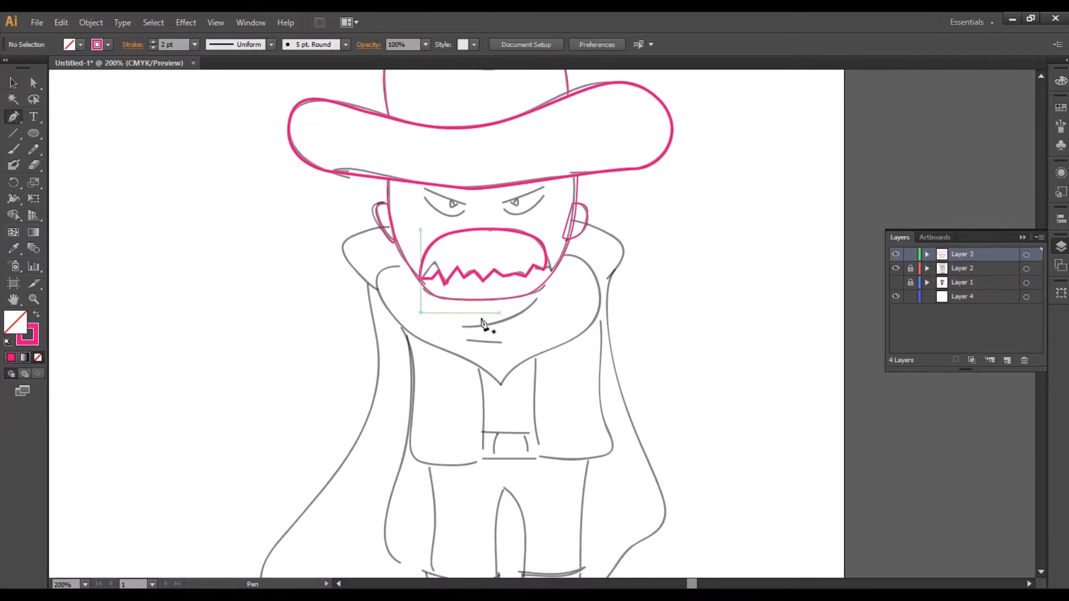
click(390, 321)
drag(393, 320, 406, 336)
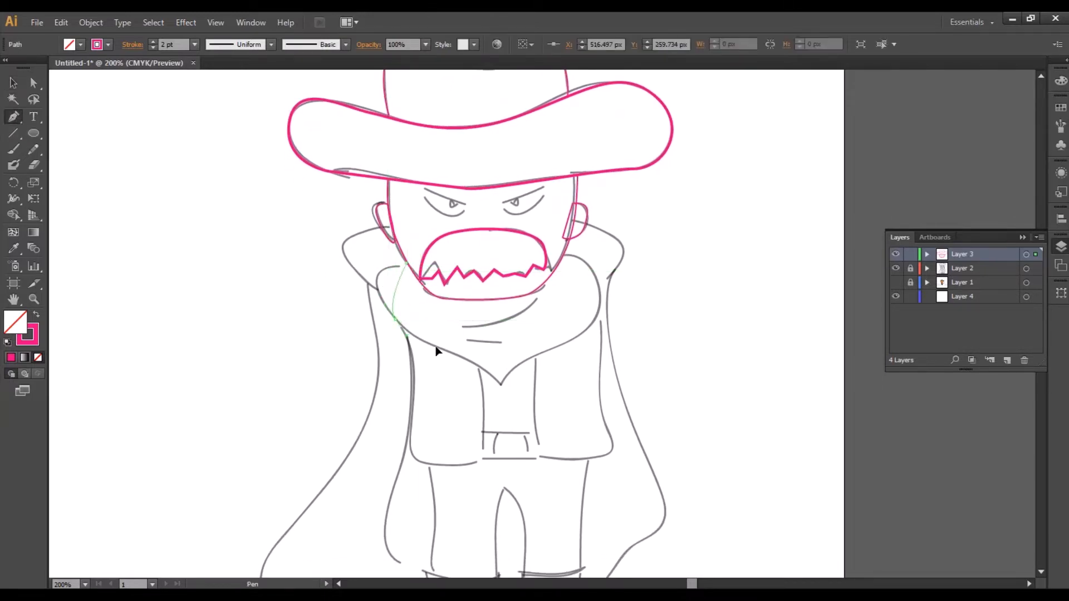
drag(501, 384, 500, 397)
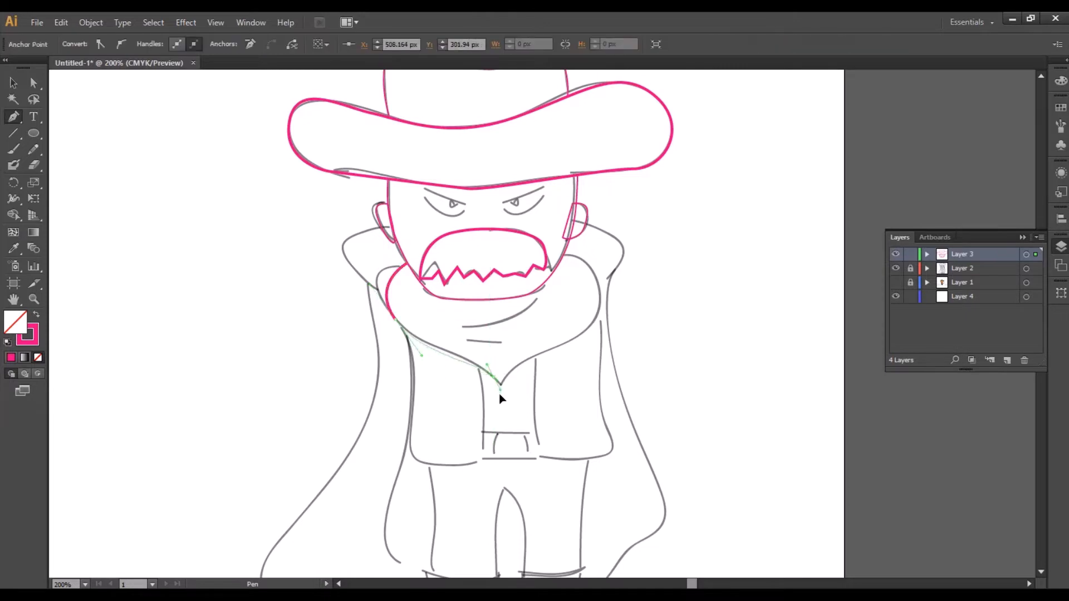
click(505, 399)
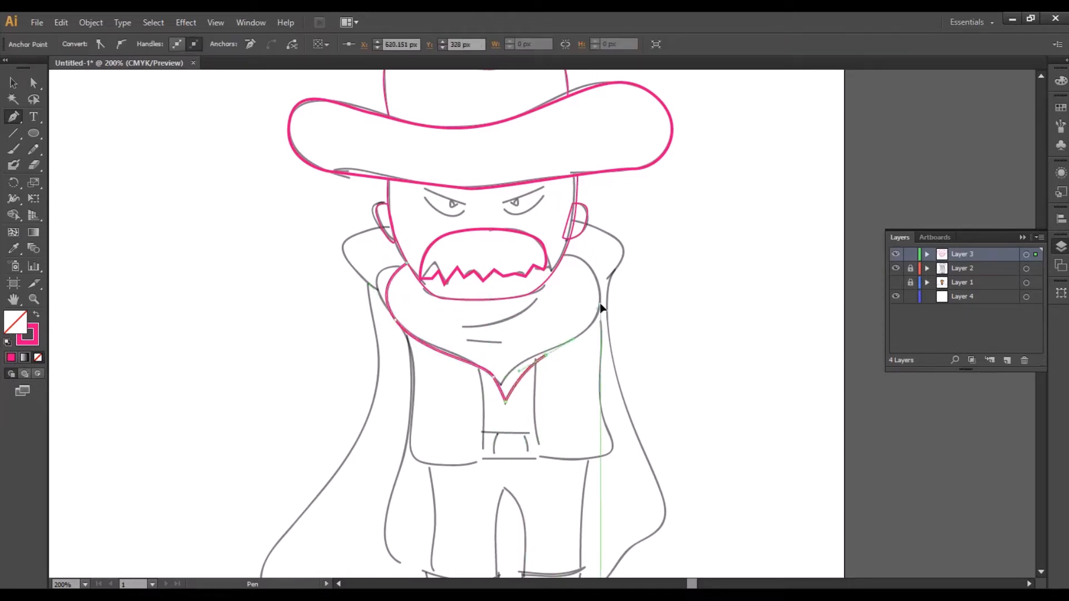
- Trace the scarf's right side up to the jaw, close the path straight across the face, and deselect it
drag(601, 306, 600, 255)
click(580, 258)
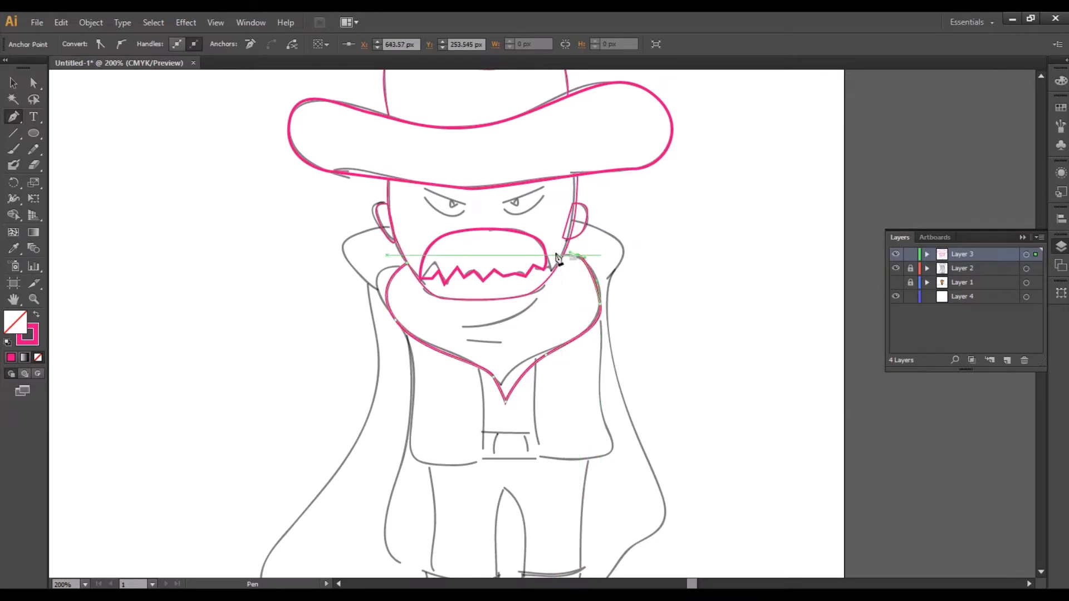
click(555, 255)
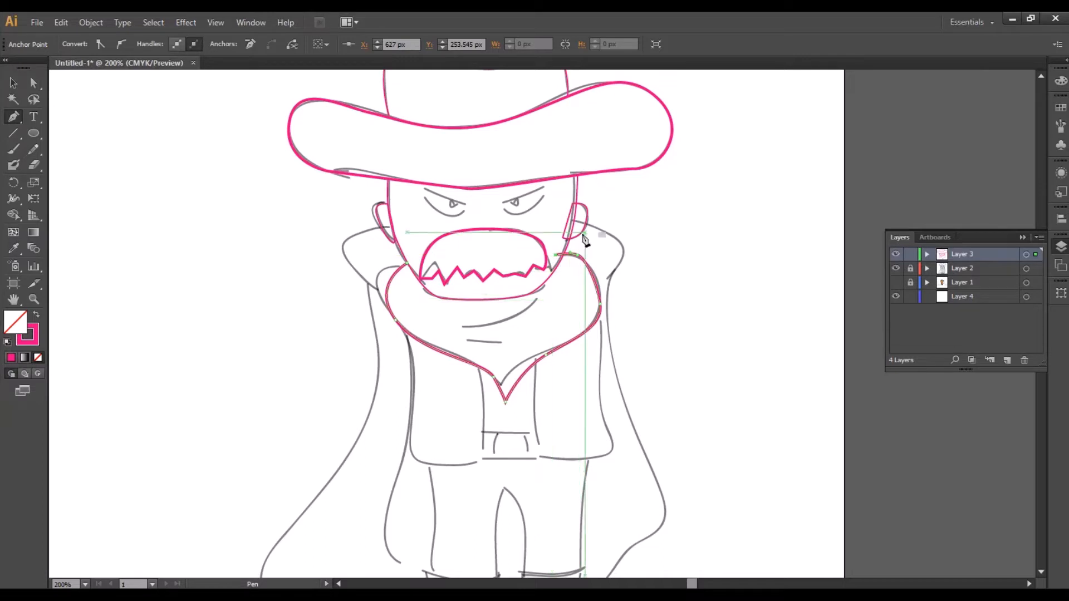
click(406, 263)
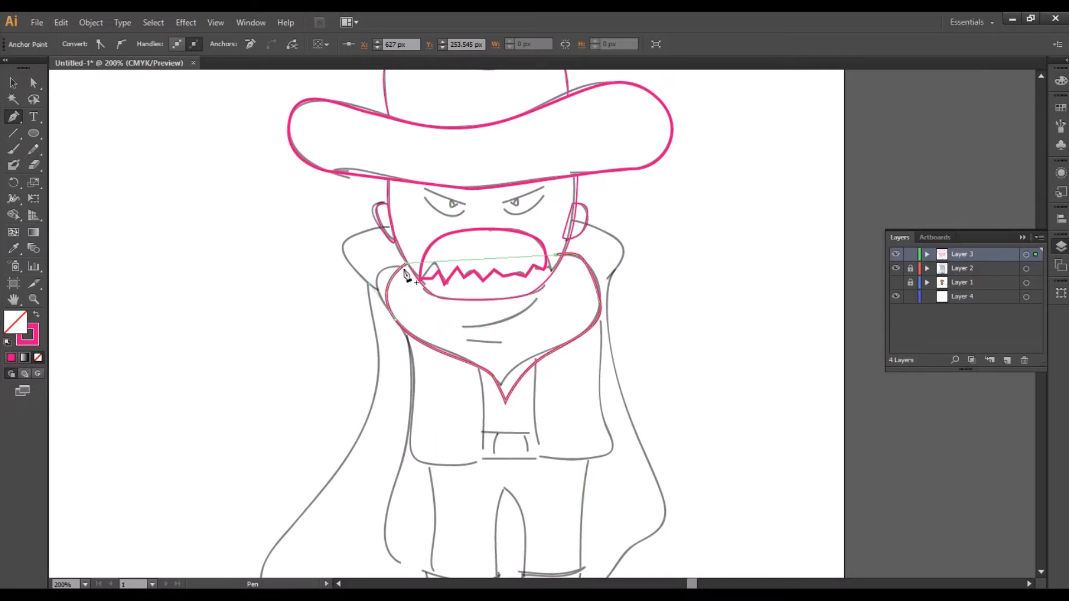
key(v)
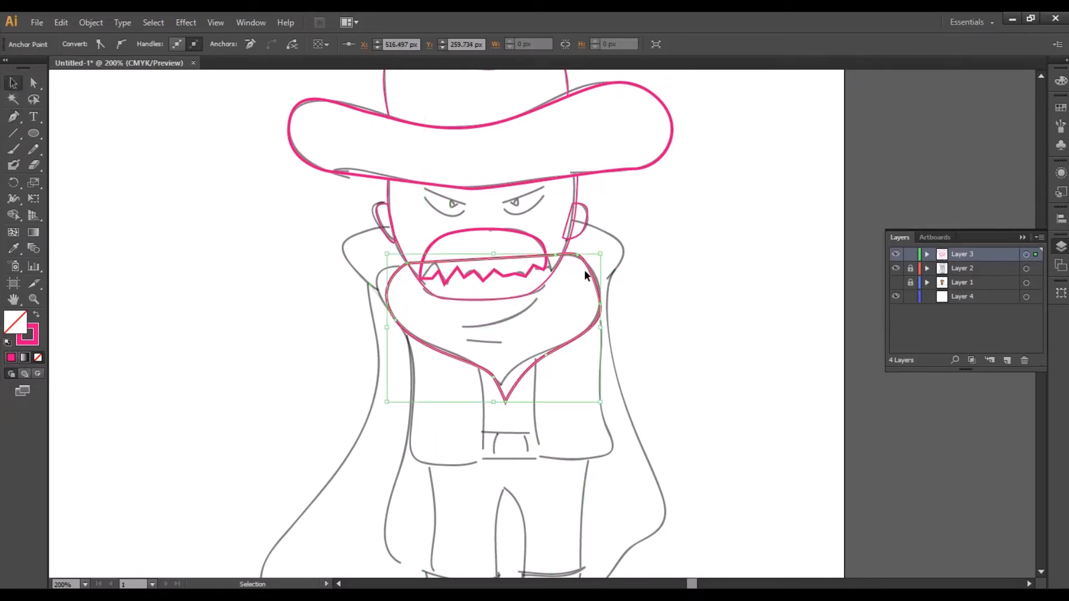
click(566, 334)
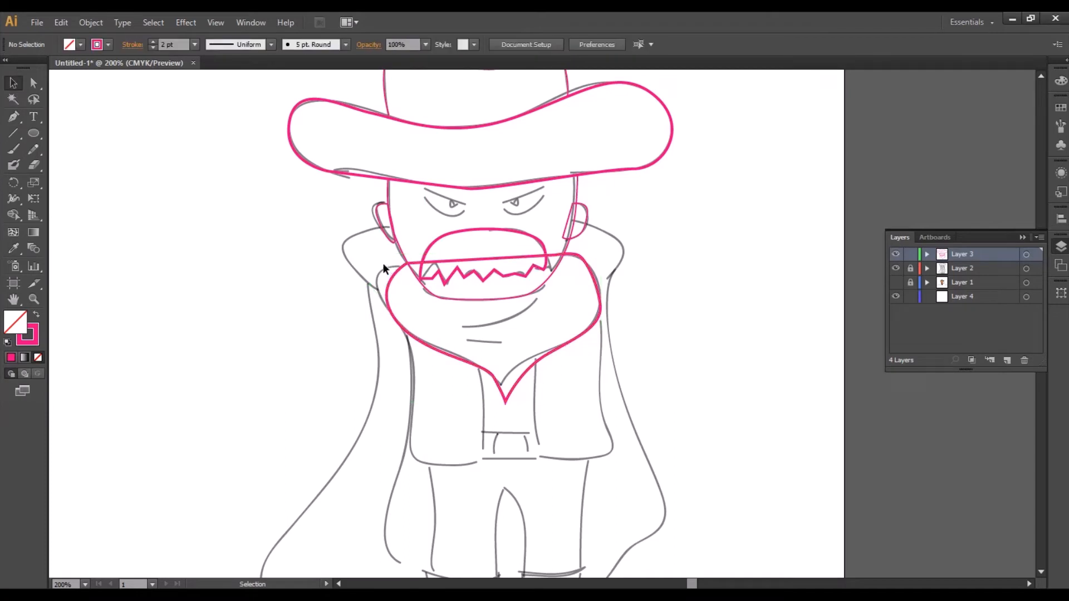
- Remove the part of the scarf that overlaps the face with the Shape Builder tool, and deselect the shapes
click(446, 299)
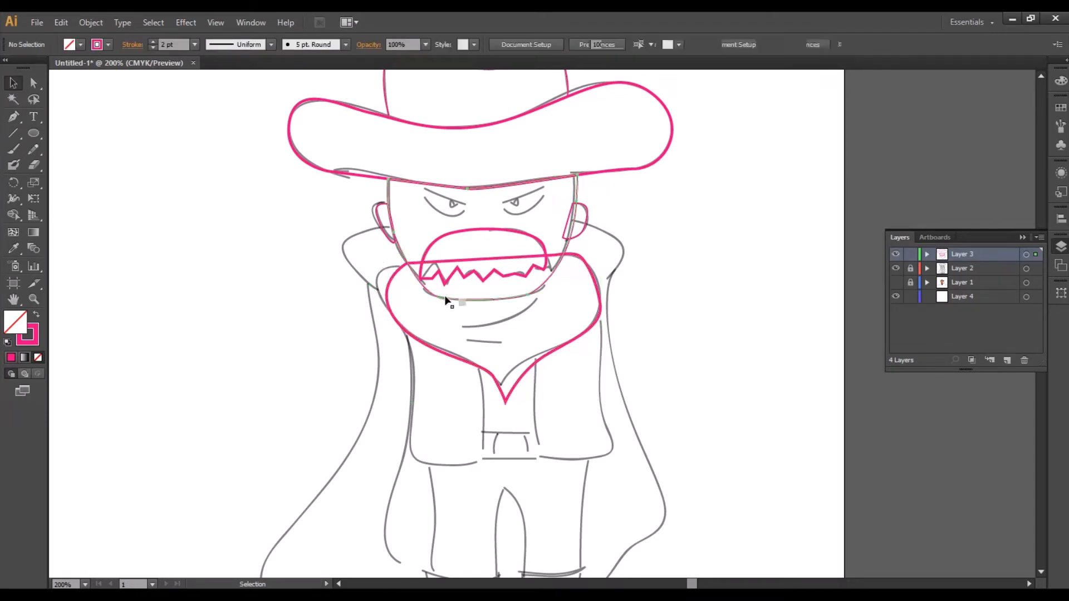
shift+click(569, 346)
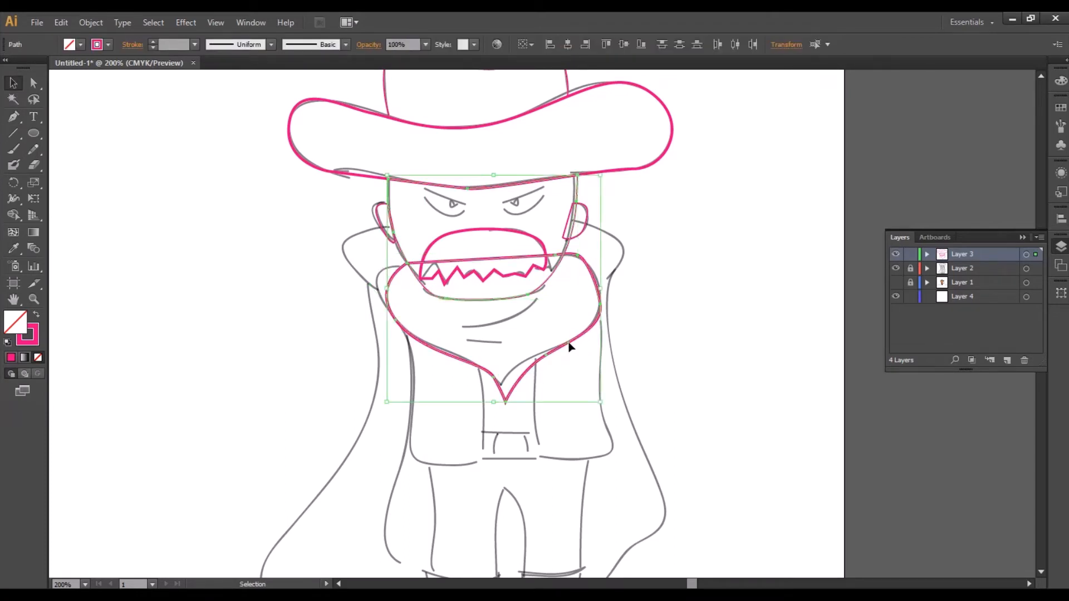
click(13, 216)
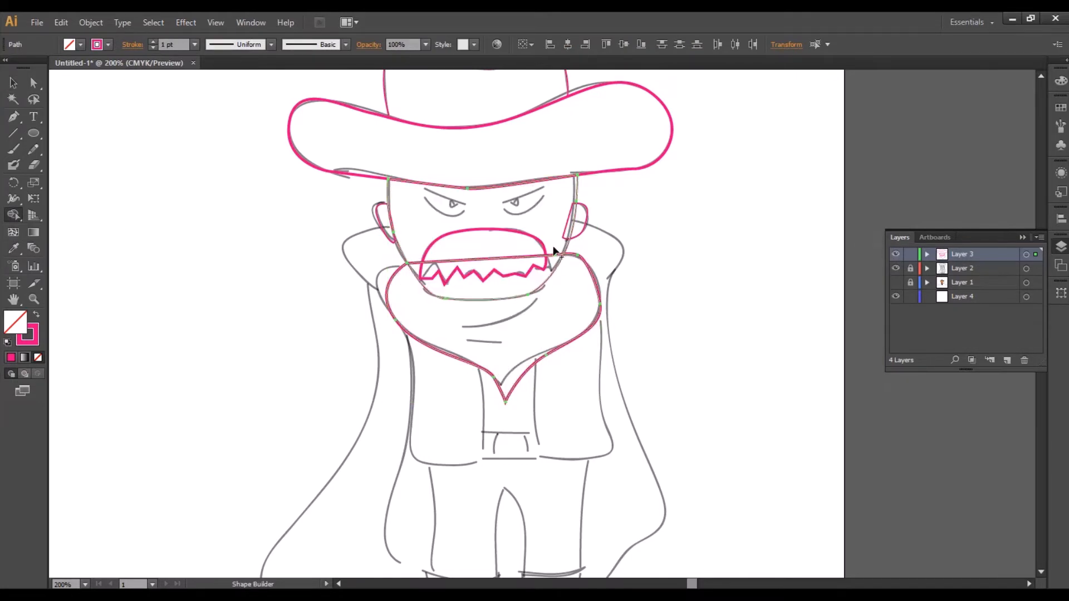
drag(538, 243, 529, 273)
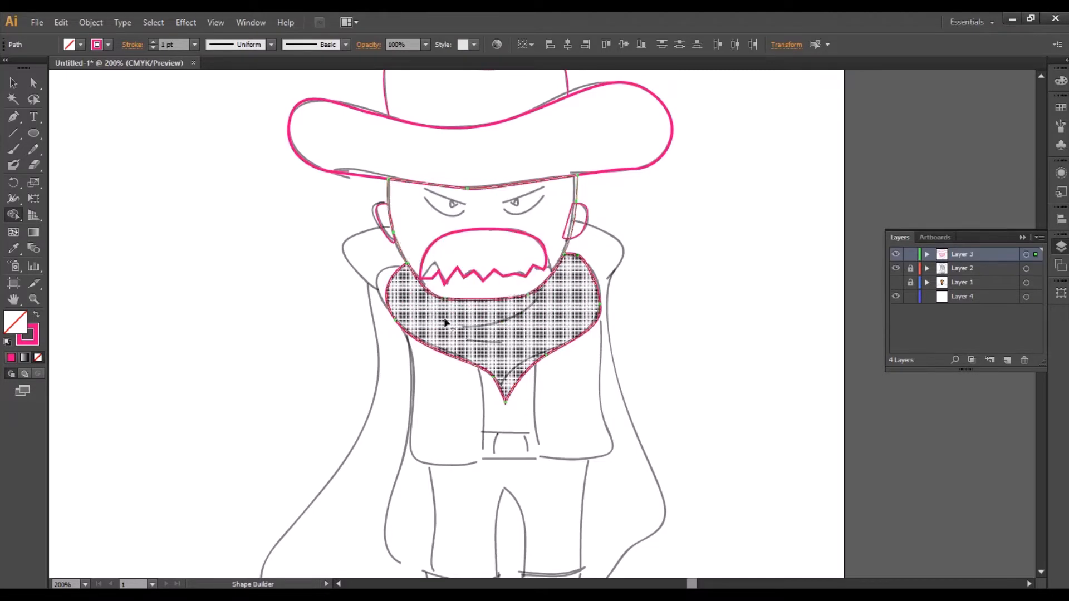
click(13, 82)
click(260, 263)
- Trace the cape collar with the Pen tool from the left ear around its left flap, across the scarf and up to the right flap's outer corner
drag(768, 324, 743, 344)
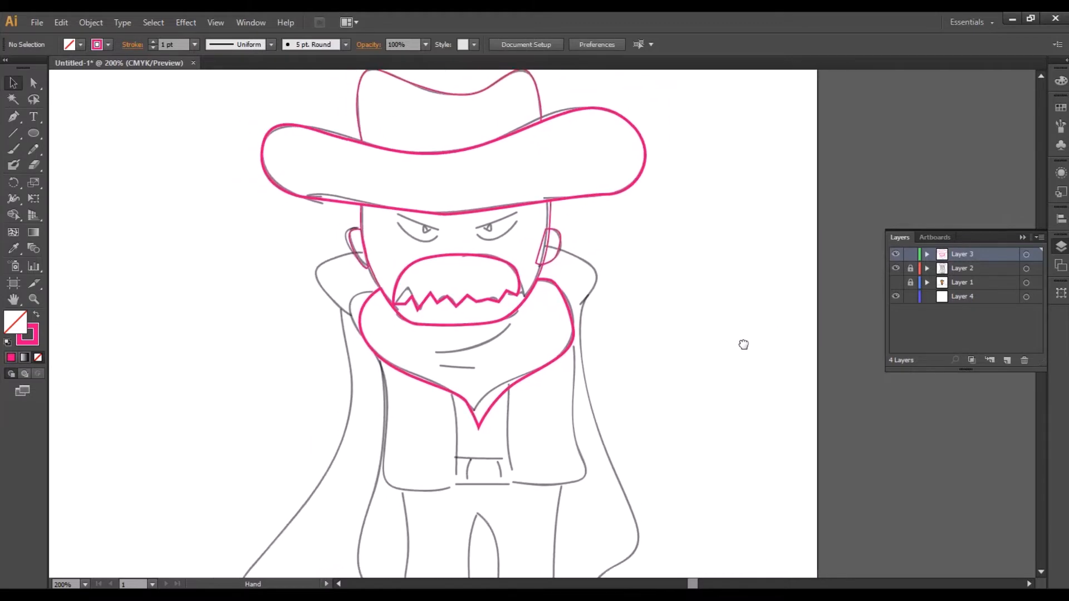
click(13, 117)
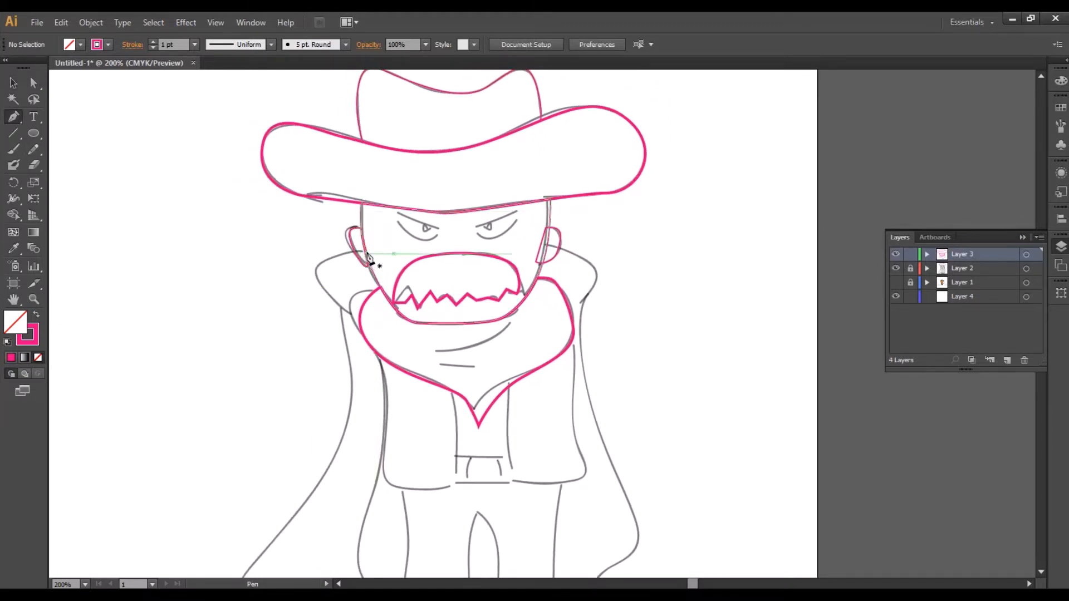
click(366, 256)
drag(315, 262, 315, 273)
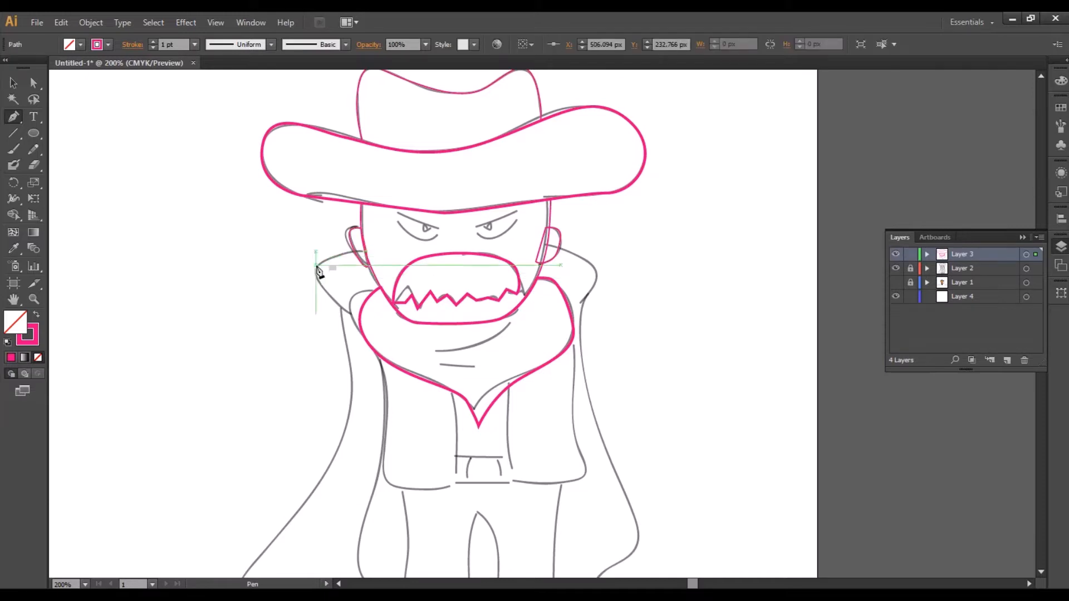
drag(404, 316, 352, 316)
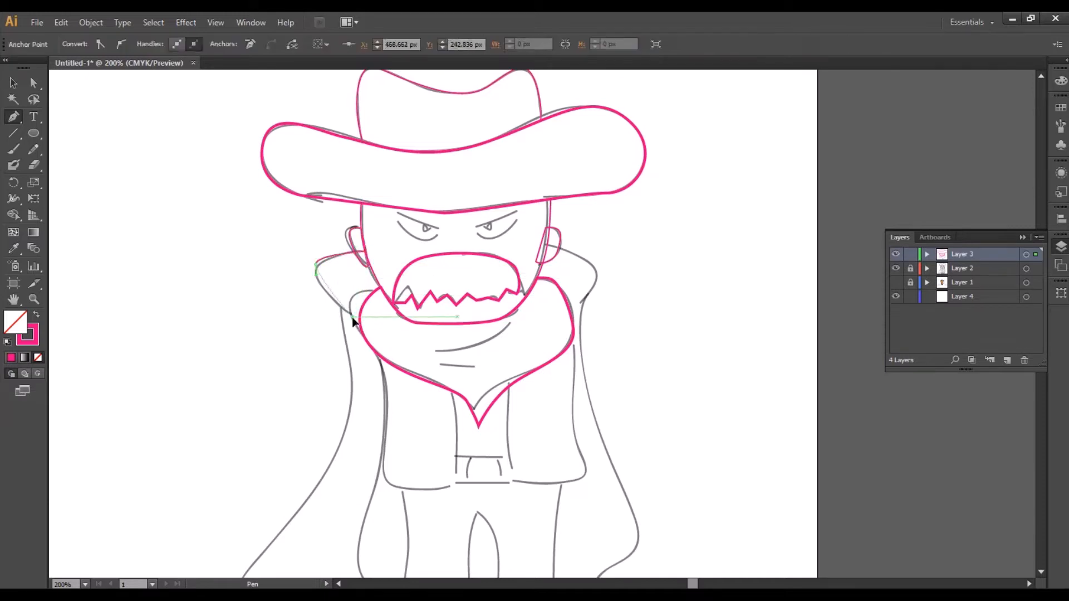
drag(572, 314, 597, 267)
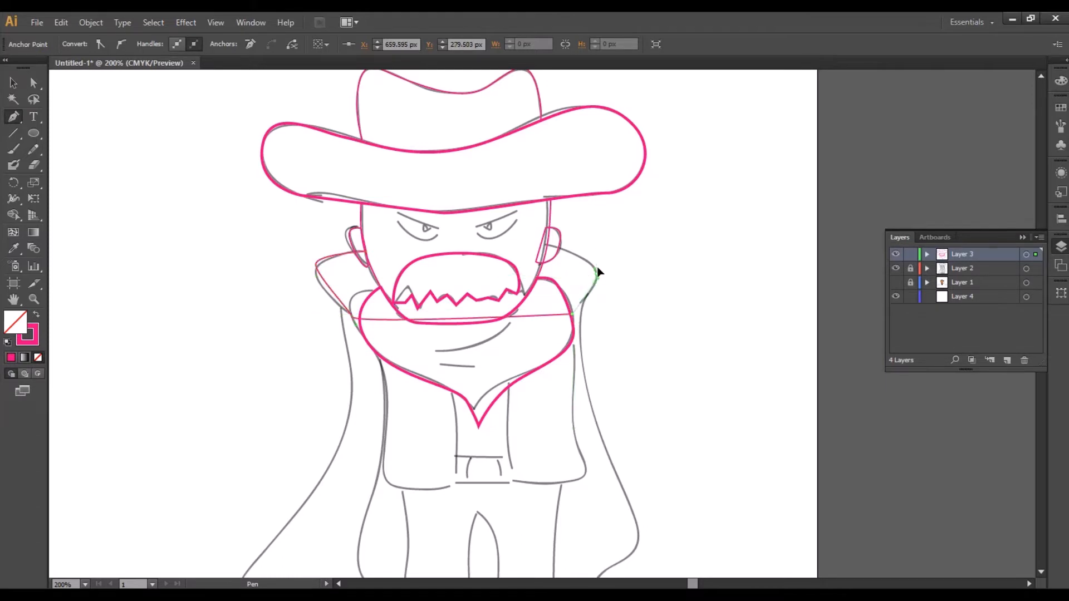
click(597, 273)
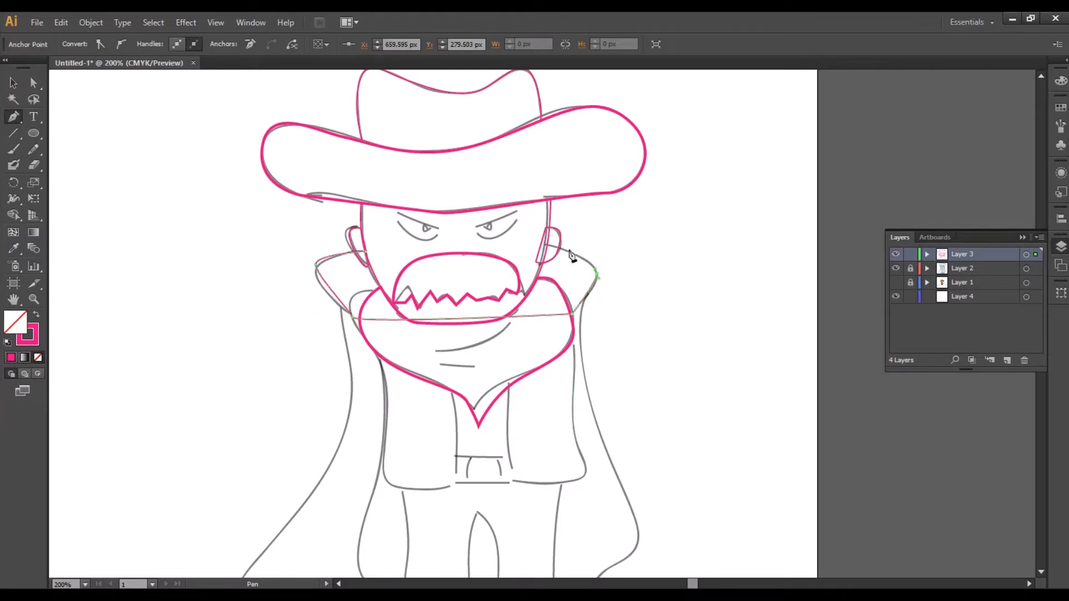
click(368, 252)
key(ctrl)
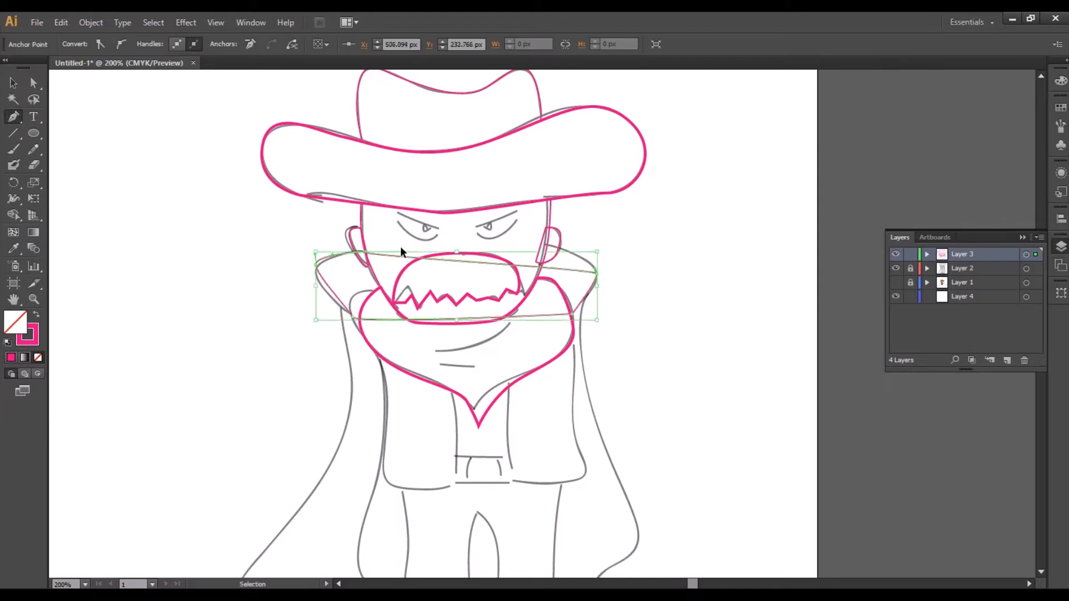
key(ctrl+z)
- Trace the collar's upper right edge with a curve to behind the right ear, close the path across the face, and deselect it
drag(537, 245, 499, 244)
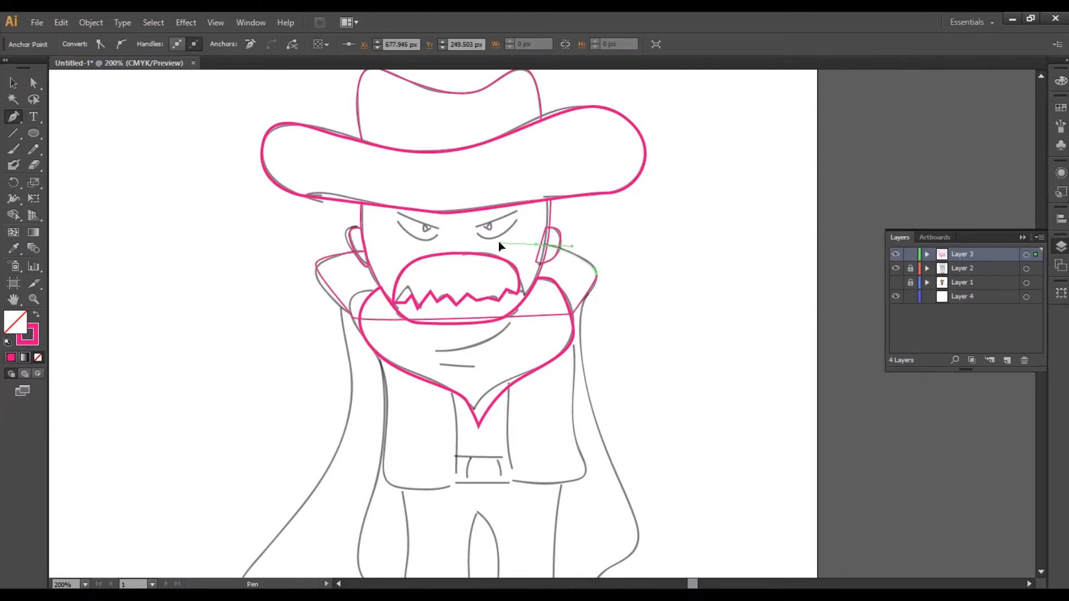
click(370, 254)
click(14, 83)
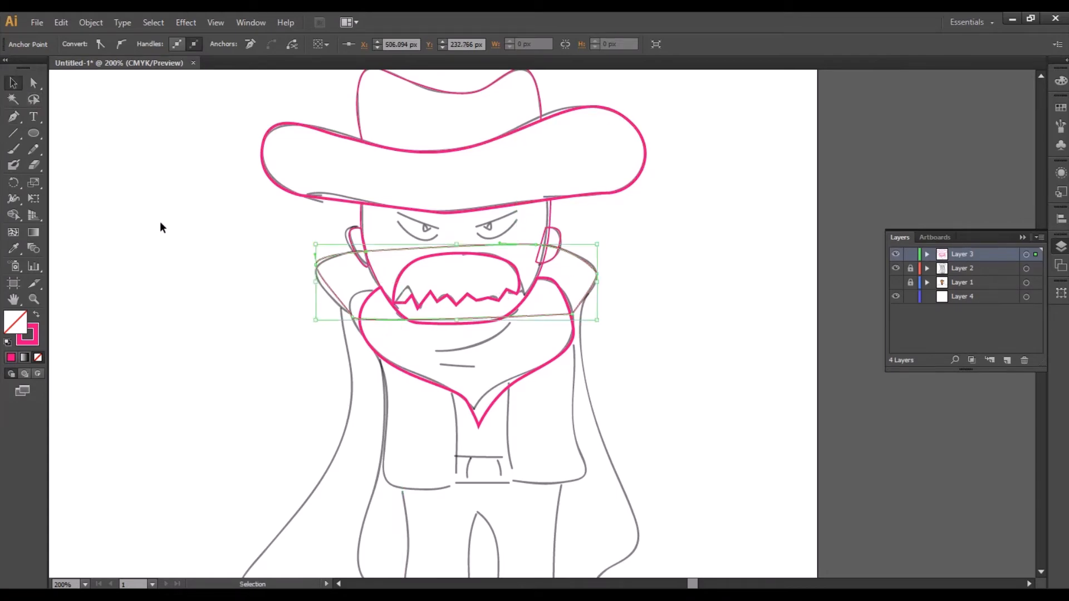
click(160, 222)
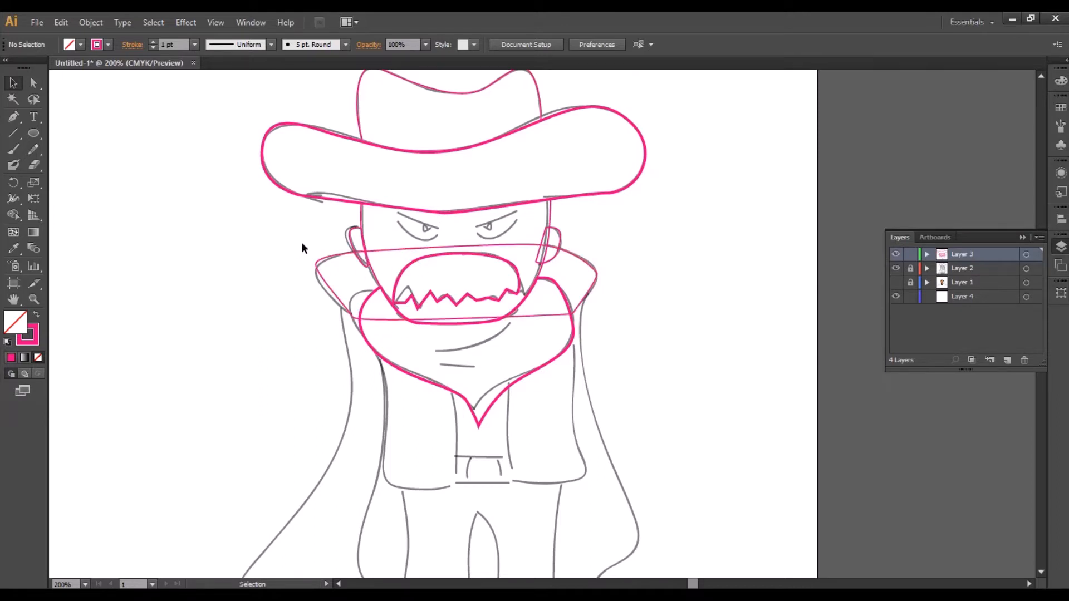
- Merge the face and ear regions and remove the collar where it overlaps the face, ears and scarf with the Shape Builder tool, and deselect
click(333, 266)
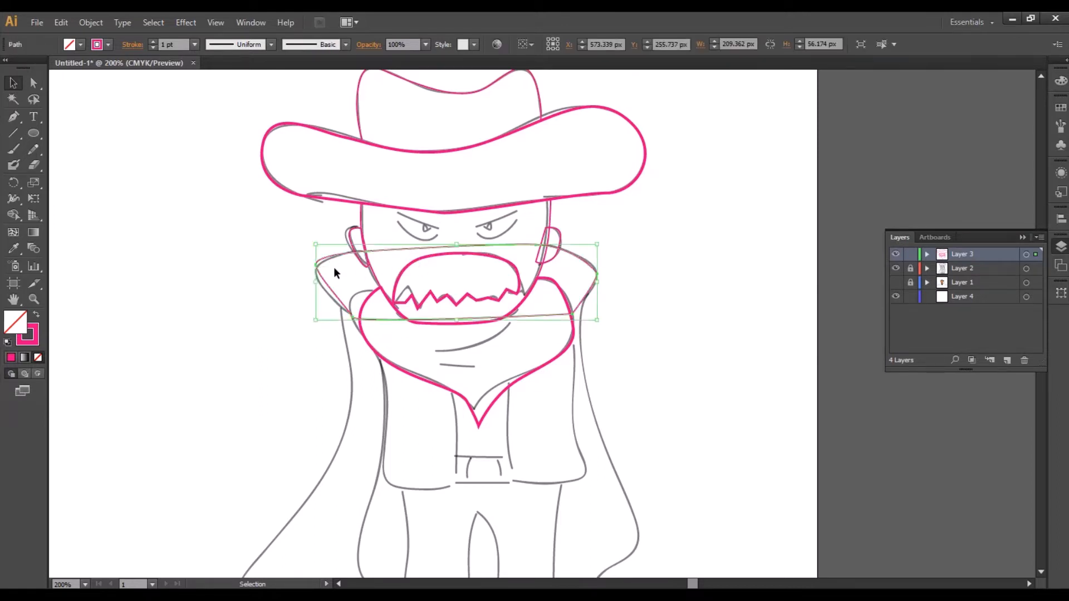
shift+click(375, 273)
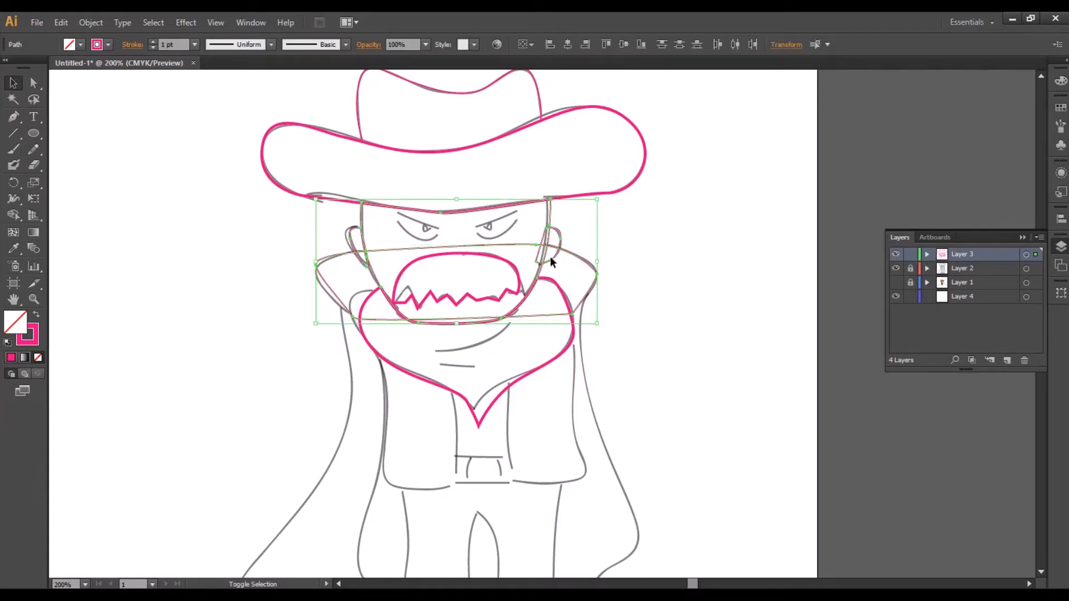
shift+click(377, 350)
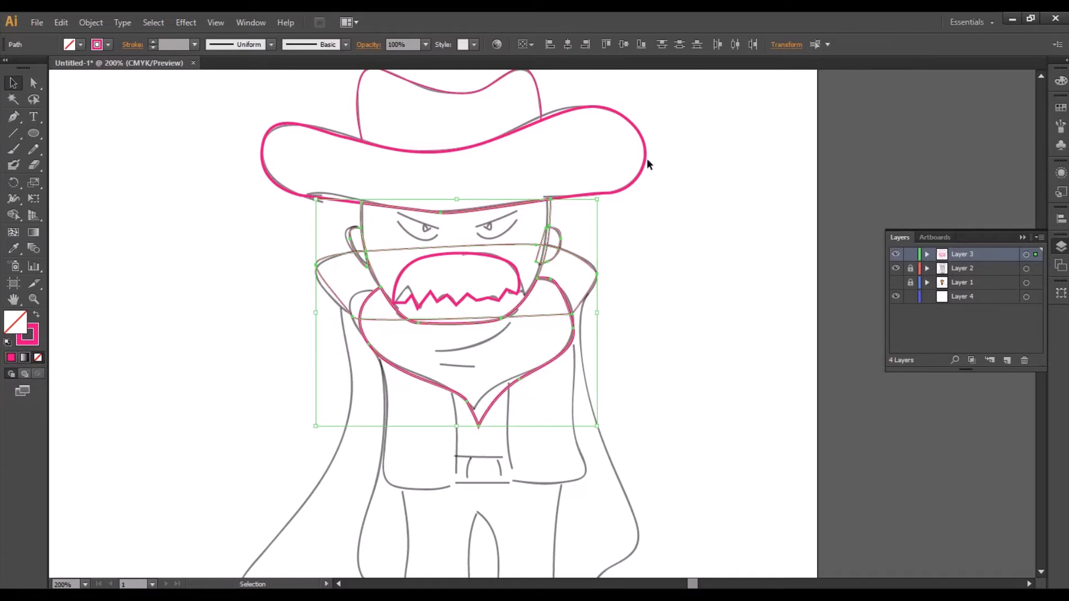
click(13, 216)
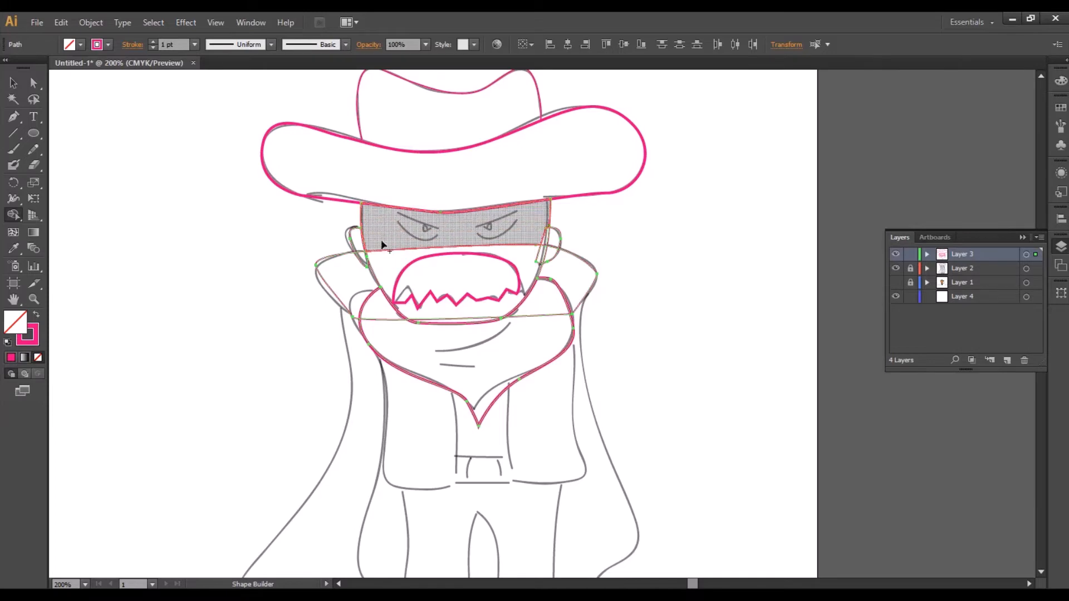
drag(382, 239, 384, 269)
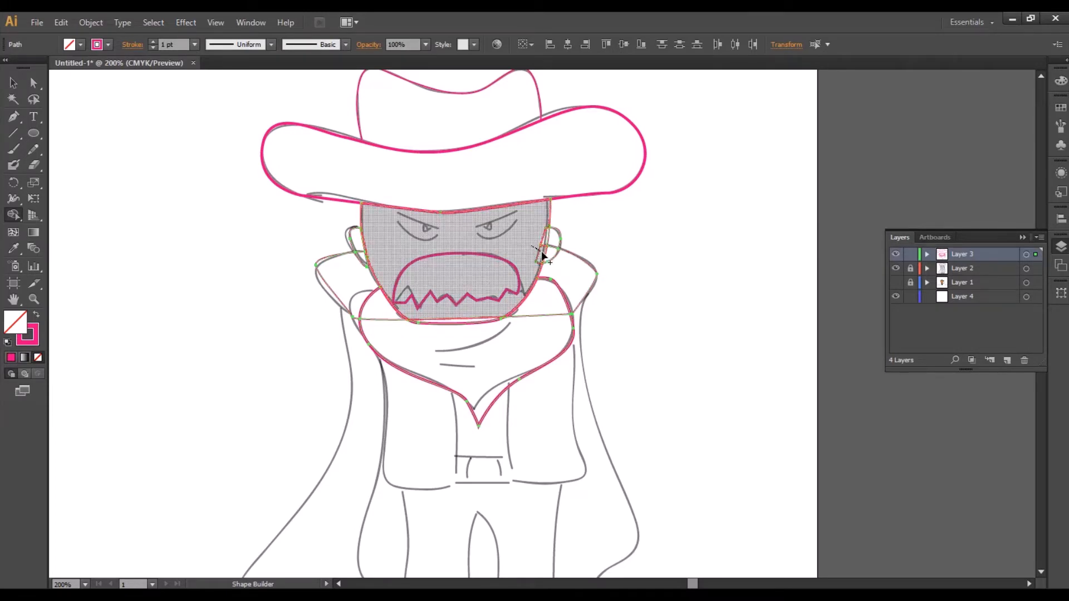
click(541, 255)
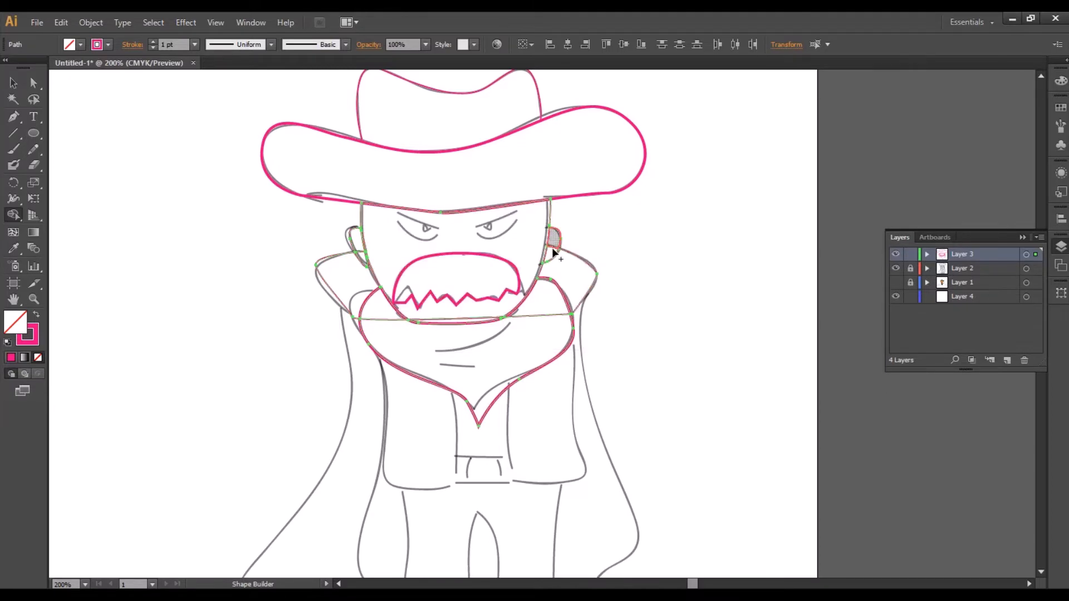
click(553, 251)
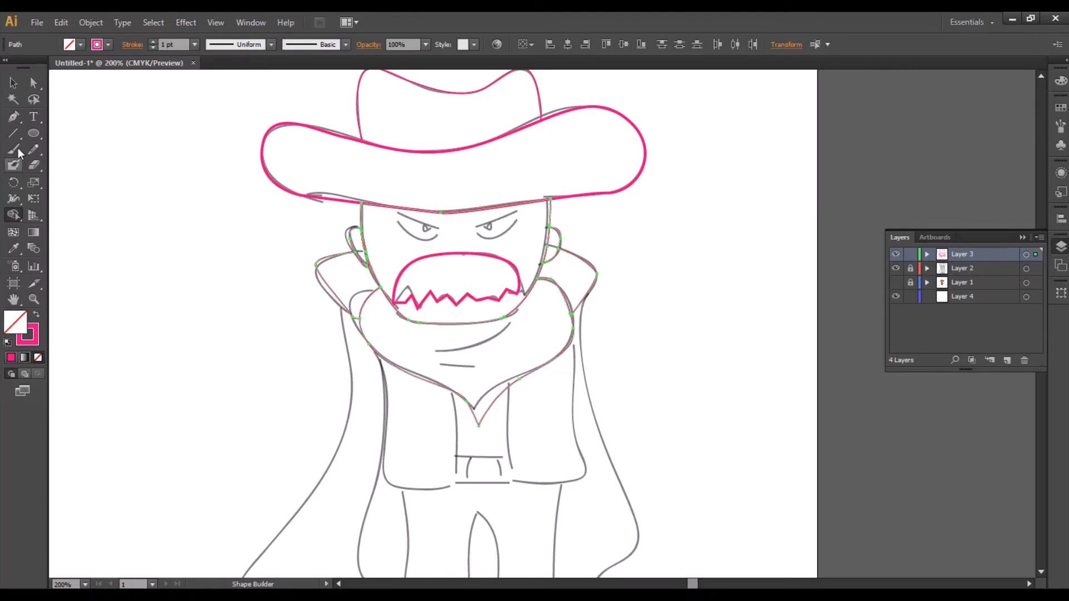
click(13, 82)
click(176, 294)
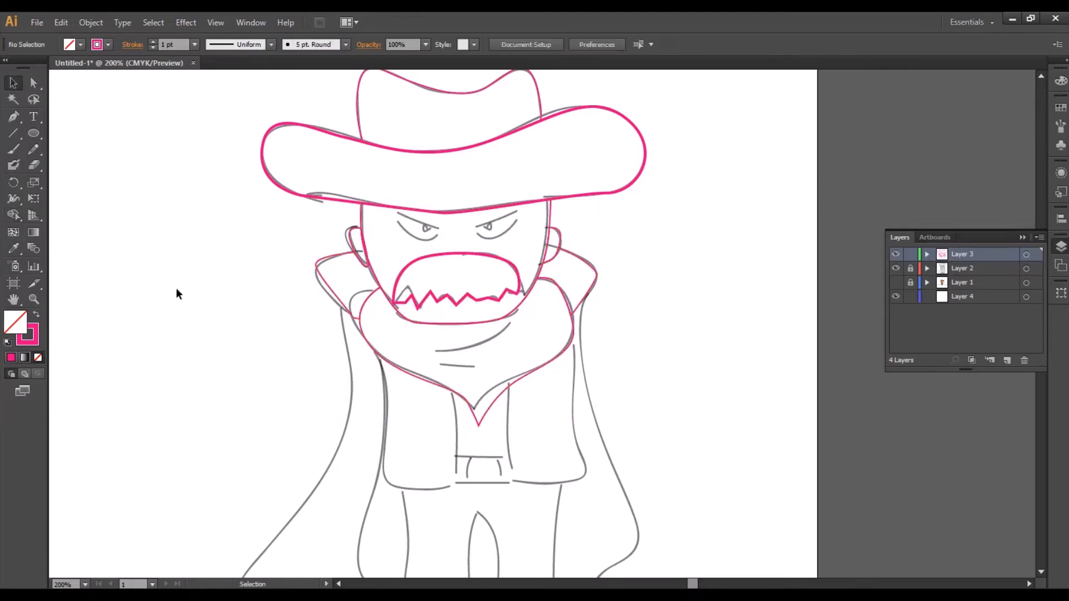
- Examine the two collar flaps and compare the traced outlines with the sketch layer hidden and shown
click(325, 256)
click(584, 262)
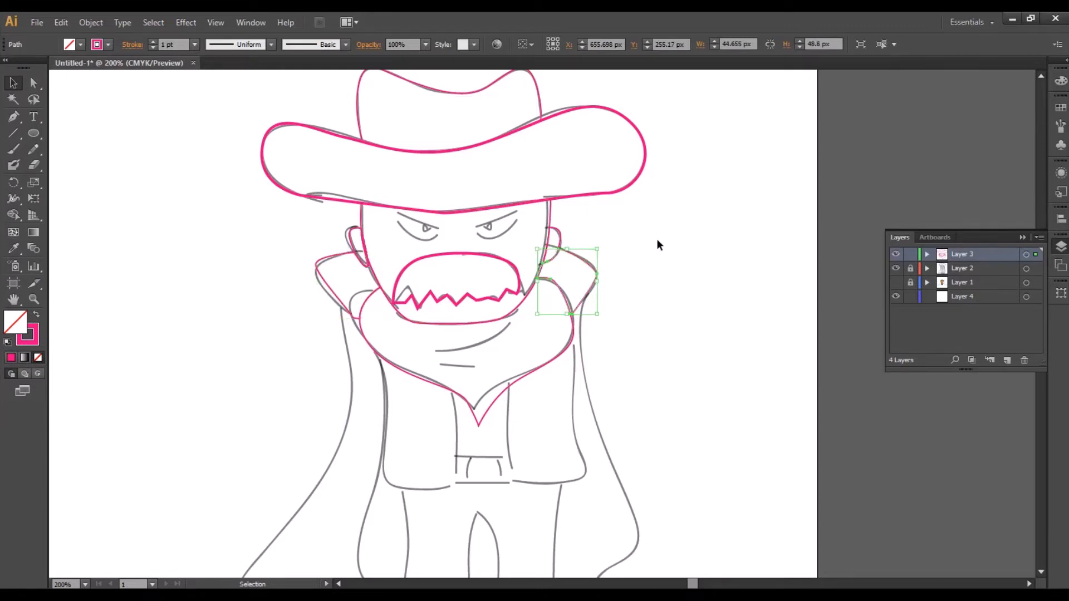
click(684, 319)
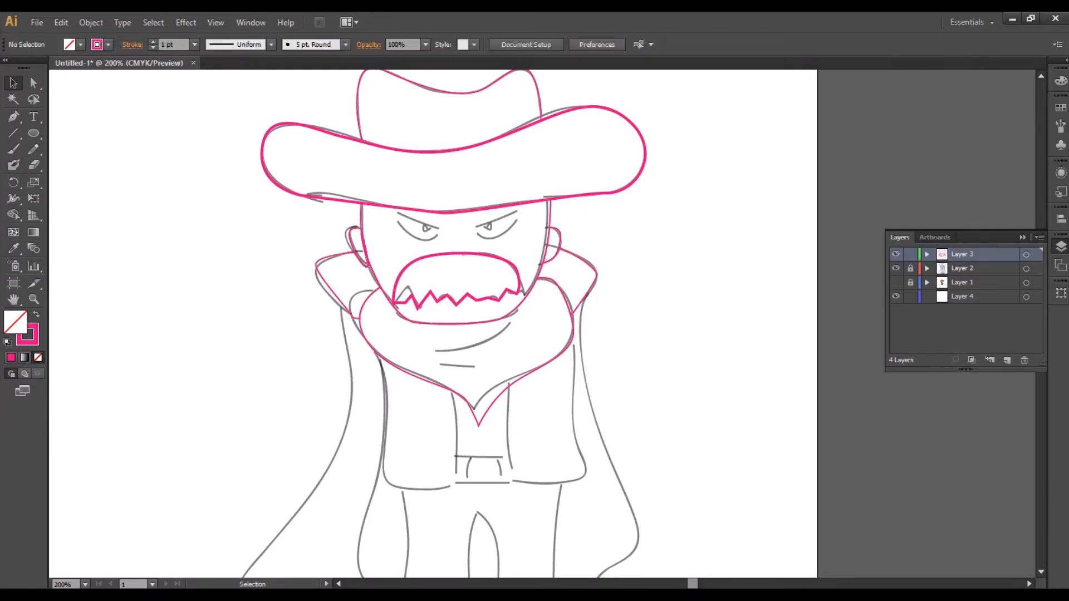
click(896, 270)
click(896, 270)
click(897, 270)
drag(706, 225, 757, 265)
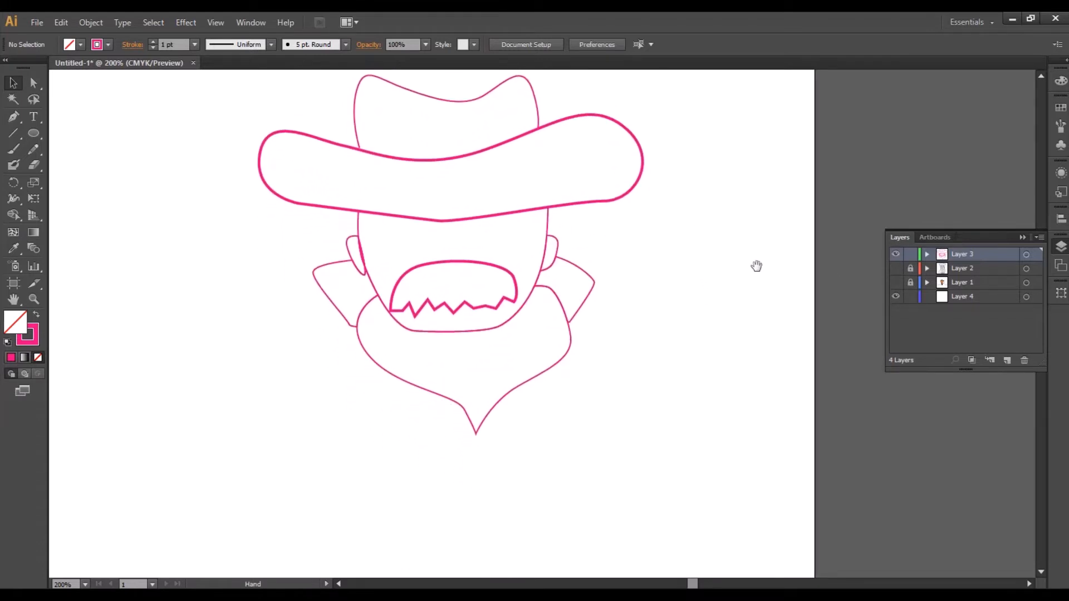
click(896, 270)
- Trace the cape with the Pen tool from the left collar flap around its wavy hem to the right flap, closing the path across the scarf
drag(651, 341, 645, 247)
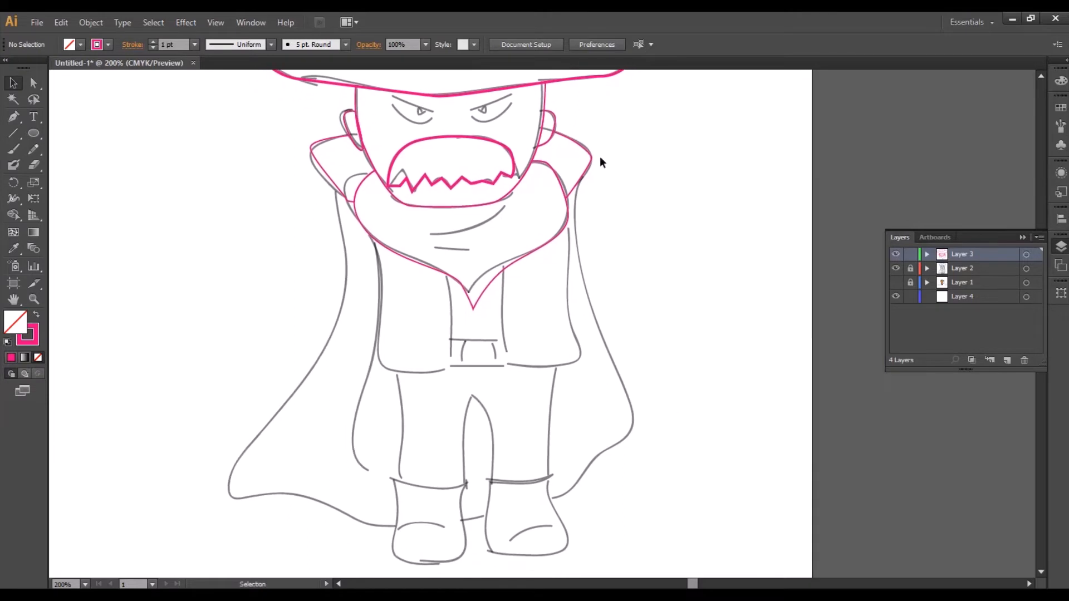
click(14, 116)
click(334, 188)
drag(341, 308, 323, 356)
drag(224, 491, 231, 501)
drag(554, 499, 573, 486)
click(638, 421)
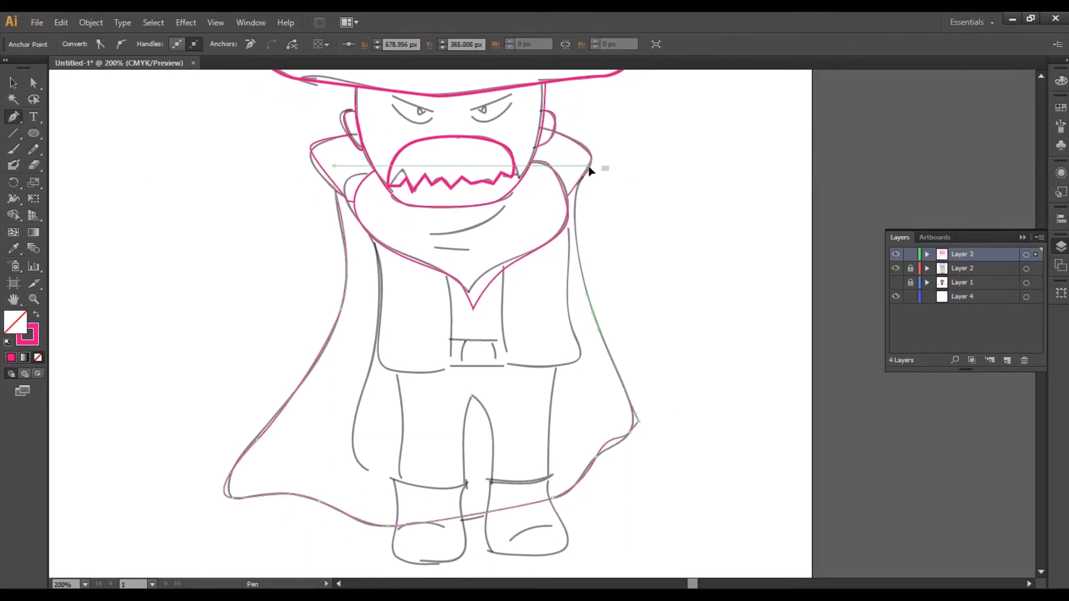
drag(588, 165, 609, 105)
drag(366, 267, 358, 260)
click(488, 237)
click(34, 83)
drag(488, 237, 518, 328)
- Remove the part of the cape that overlaps the scarf and collar with the Shape Builder tool
shift+click(384, 337)
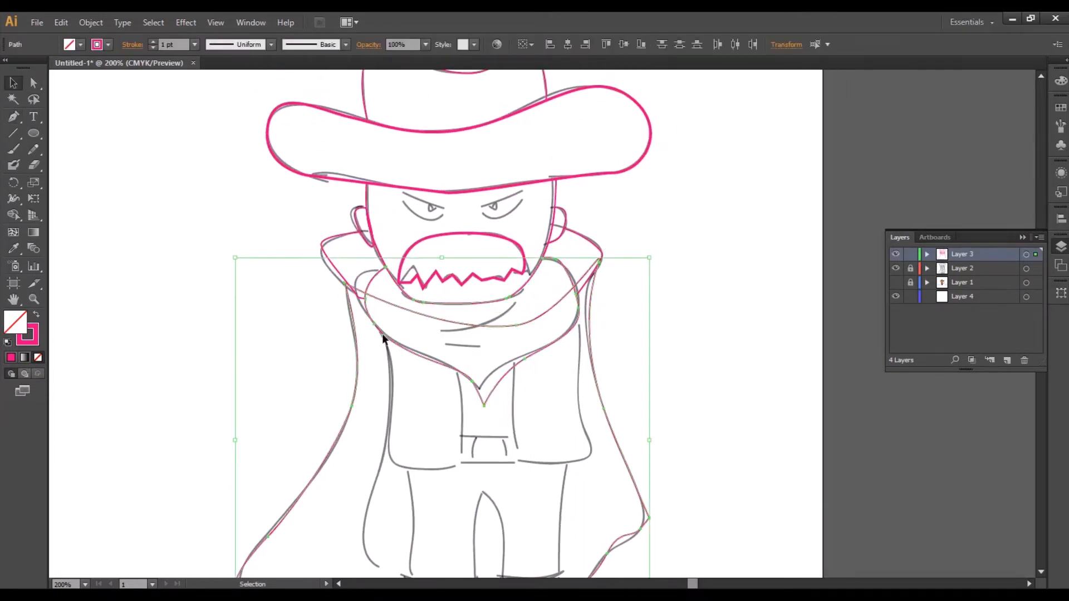
shift+click(338, 268)
click(13, 215)
drag(556, 290, 529, 339)
click(13, 83)
- Trace the left vest panel as a closed path from under the scarf down to the belt
click(14, 116)
click(380, 213)
click(463, 349)
click(380, 213)
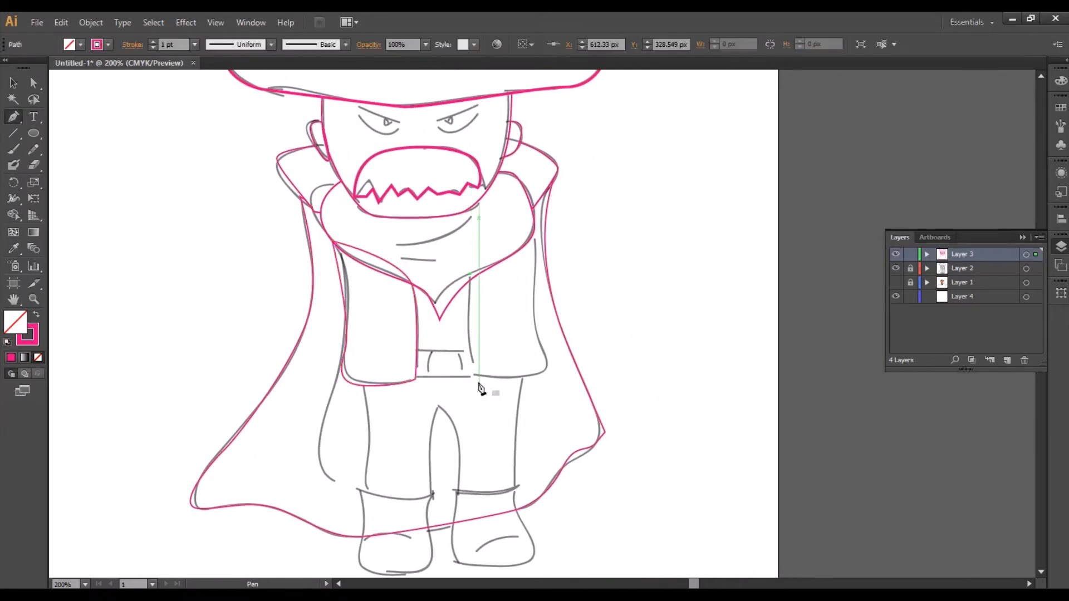
- Trace the right vest panel as a closed path, running its upper edge over the scarf
click(473, 376)
drag(528, 229, 519, 210)
click(471, 273)
click(473, 376)
- Draw a belt rectangle between the vest panels and a rounded-rectangle buckle in its middle
click(456, 325)
drag(34, 133, 83, 146)
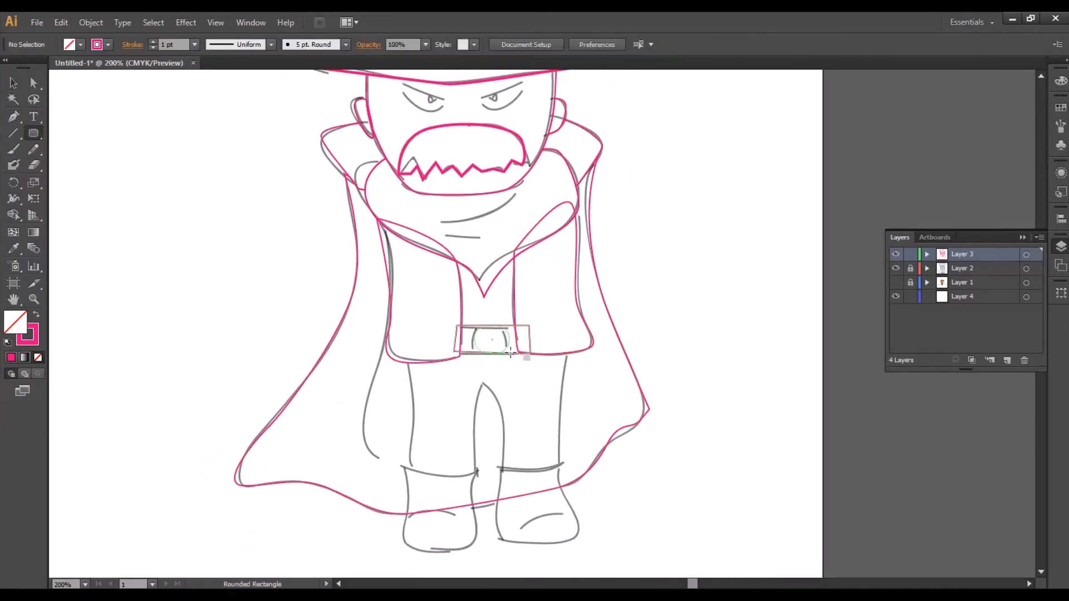
drag(473, 325, 509, 352)
- Trace the trousers with the Pen tool around both legs and the crotch, closing the path along the vest's lower edge
click(14, 116)
click(414, 283)
drag(418, 376, 413, 392)
click(485, 398)
click(490, 308)
click(512, 394)
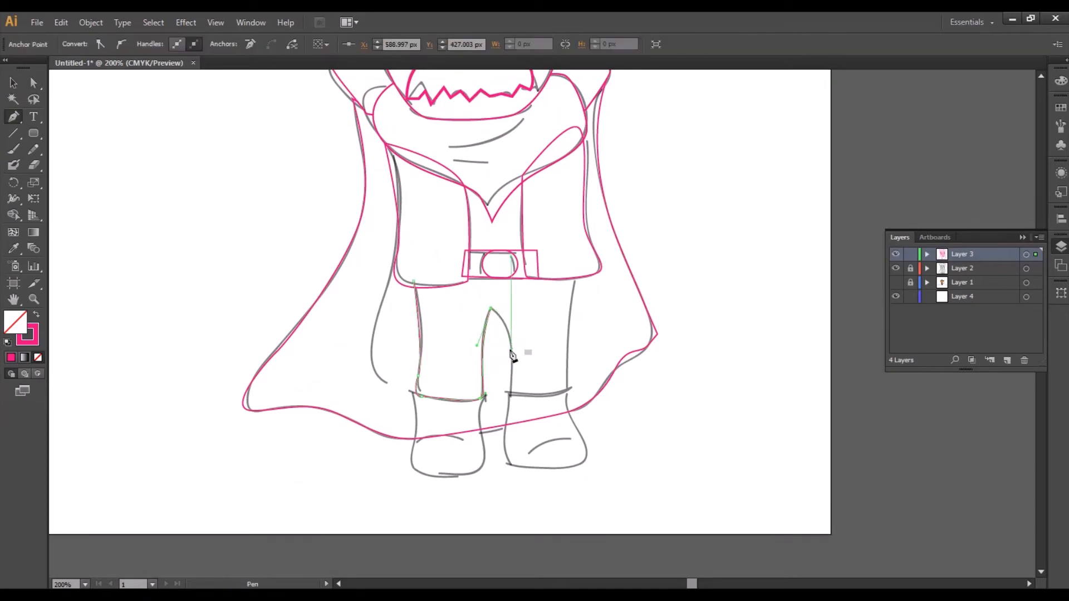
click(568, 389)
click(573, 281)
click(414, 283)
- Trace the left boot as a closed path from the trouser cuff around the foot
drag(563, 323, 580, 338)
click(412, 395)
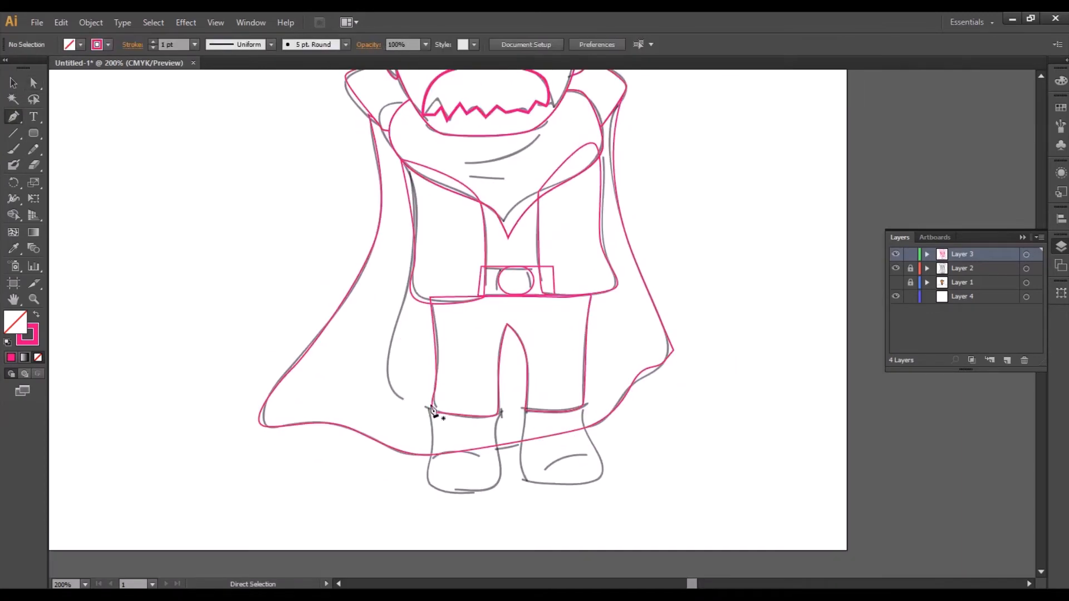
click(409, 473)
drag(468, 476, 487, 473)
click(484, 441)
click(500, 415)
click(432, 412)
click(465, 490)
- Trace the right boot as a closed path from the trouser cuff around the toe
click(526, 410)
click(580, 484)
click(585, 424)
click(525, 410)
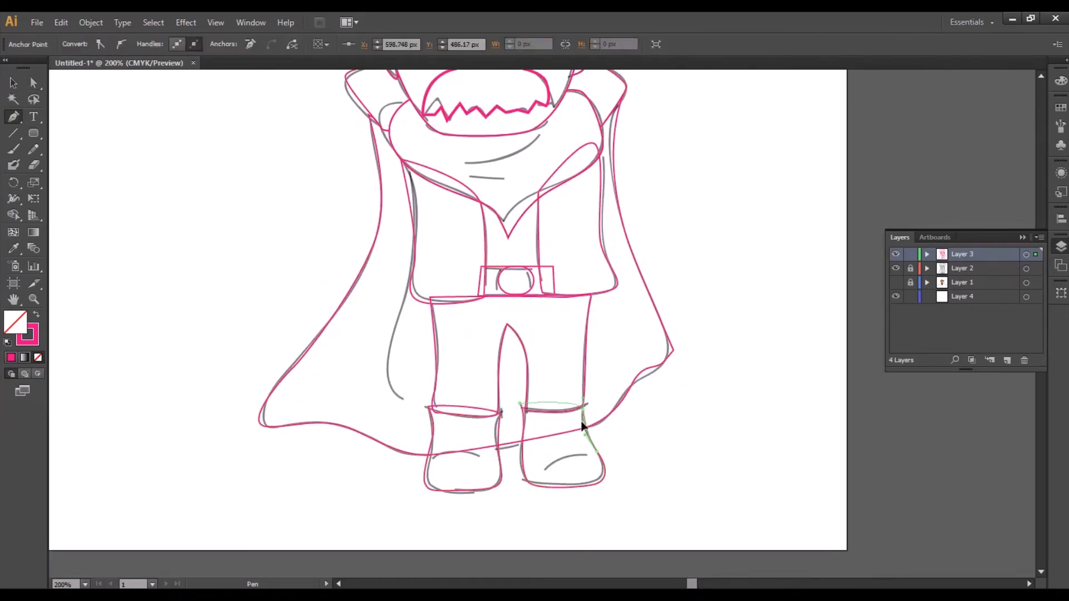
- Remove the overlaps between the boot tops and the trouser cuffs with the Shape Builder tool
drag(549, 201, 539, 242)
shift+click(492, 454)
shift+click(512, 462)
click(14, 215)
drag(548, 431, 549, 449)
- Trim the belt and trousers where they overlap the vest panels with the Shape Builder tool, and deselect the shapes
drag(549, 335, 545, 417)
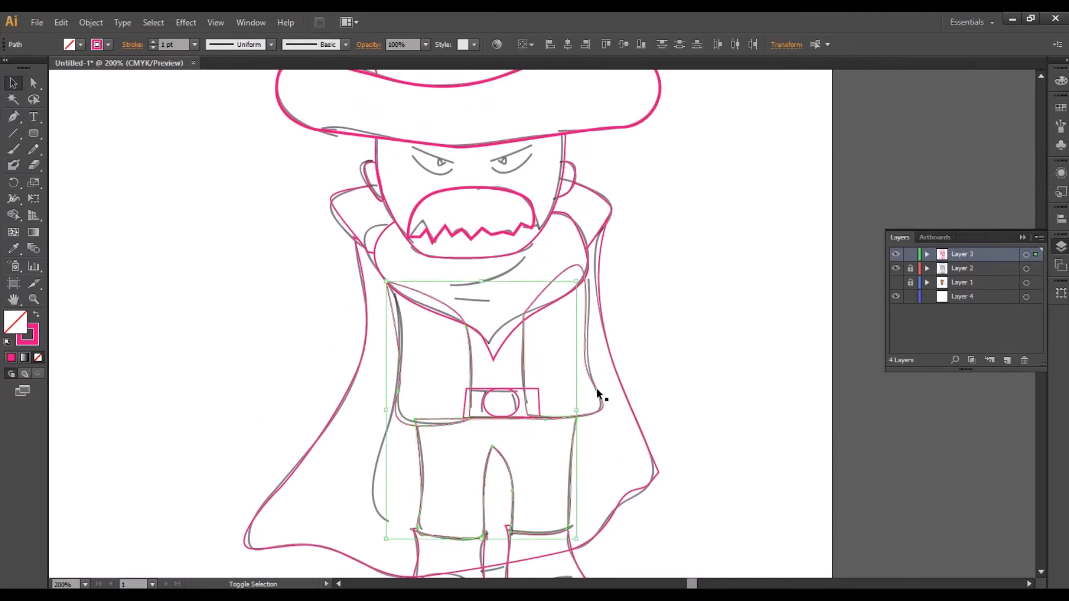
shift+click(600, 396)
click(14, 214)
key(ctrl+shift+a)
- Trace the left and right angry eyes under the hat brim as closed paths with the Pen tool
scroll(518, 446, down, 2)
scroll(501, 390, up, 5)
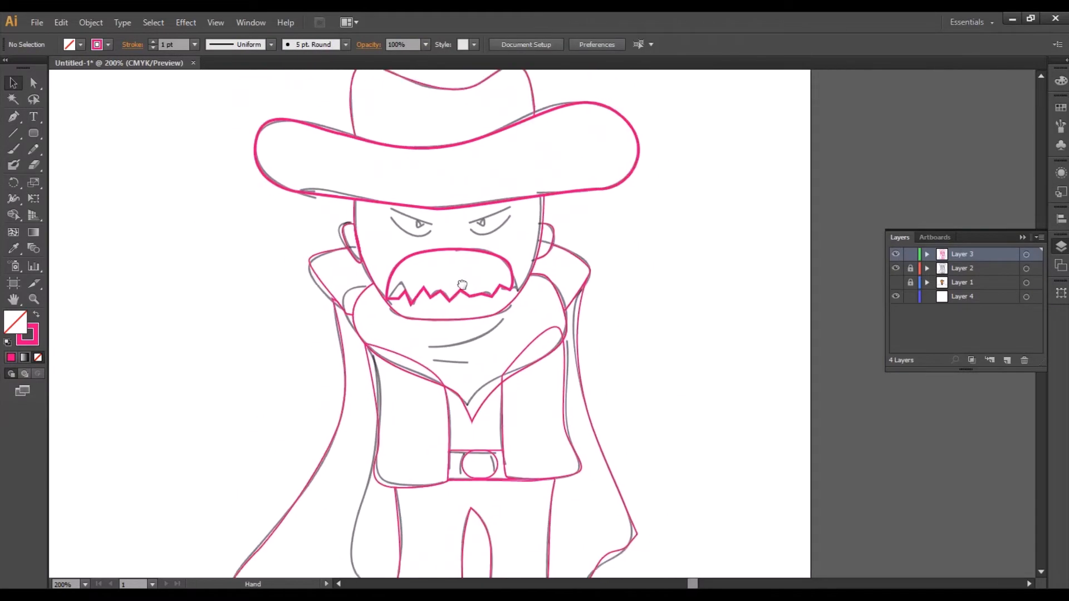
key(p)
click(417, 253)
click(461, 269)
drag(445, 279, 432, 278)
click(539, 247)
drag(514, 277, 503, 276)
click(494, 269)
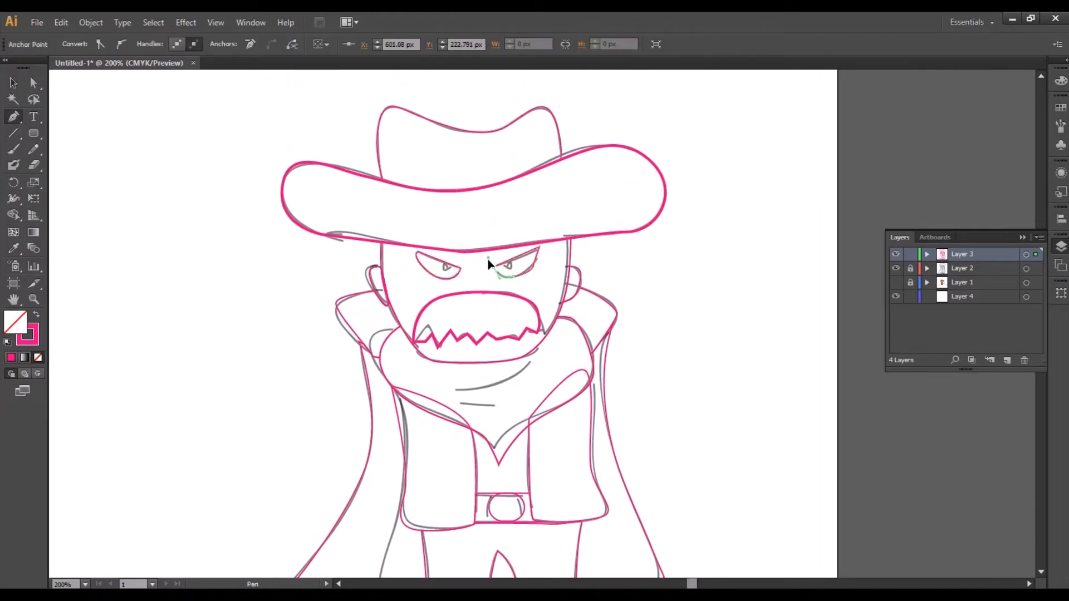
- Draw a small elliptical pupil in each eye with the Ellipse tool
key(a)
key(ctrl+equal)
key(ctrl+equal)
drag(737, 273, 835, 288)
drag(34, 133, 96, 165)
mouse_move(456, 308)
mouse_down()
mouse_move(473, 330)
mouse_move(593, 316)
mouse_up()
- Trace the scarf creases, the cape fold lines and the boot toe creases as open paths with the Pen tool
drag(822, 386, 741, 180)
key(p)
scroll(561, 305, down, 5)
key(ctrl+minus)
key(ctrl+minus)
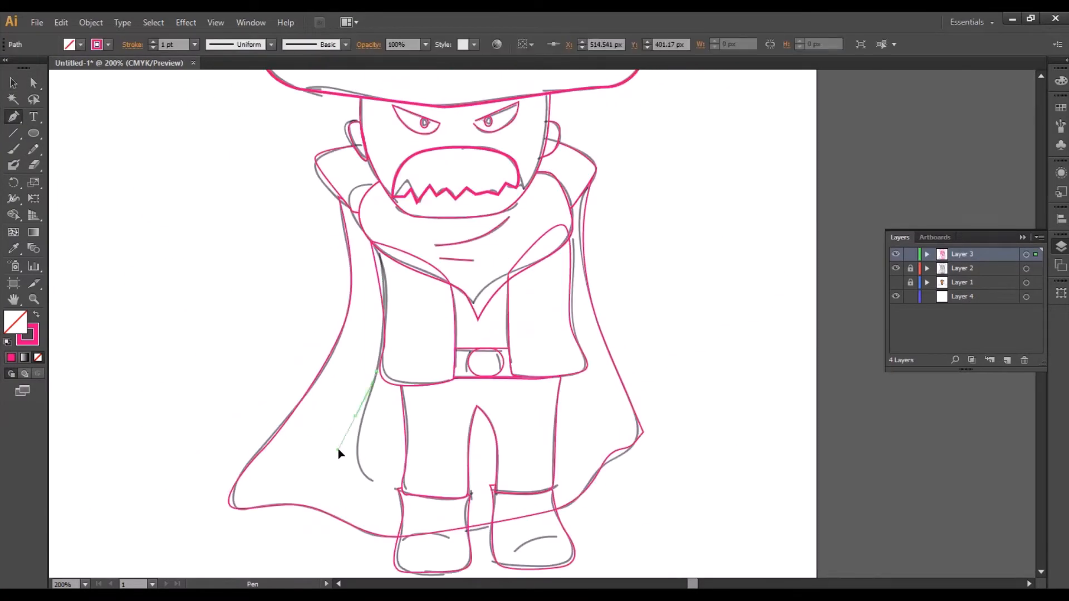
key(ctrl+minus)
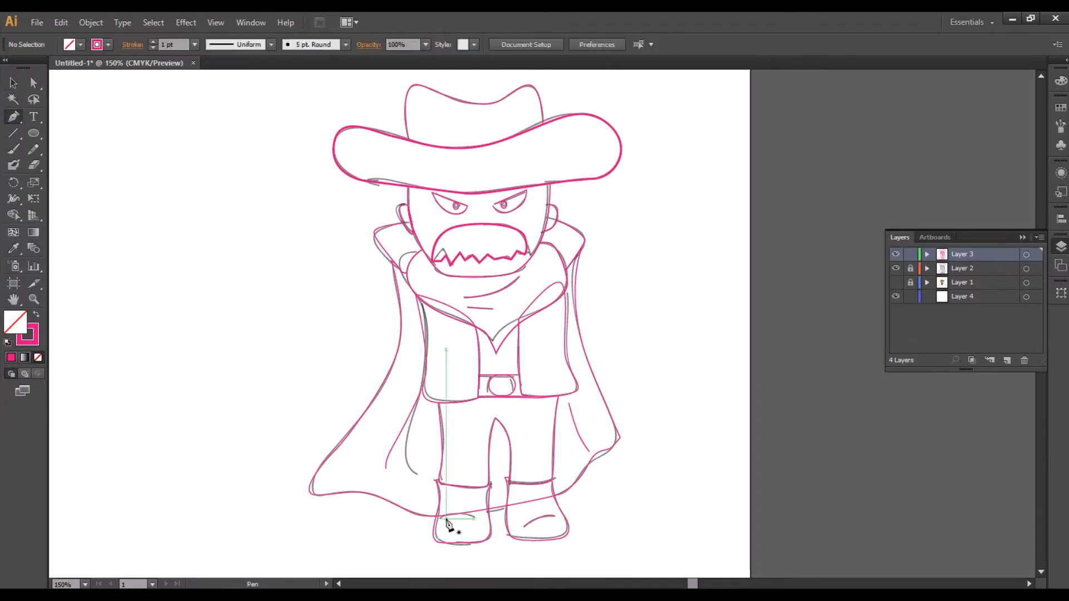
- Hide the sketch layer to show the traced outlines alone
mouse_move(713, 328)
mouse_down()
mouse_move(715, 340)
mouse_move(706, 332)
mouse_up()
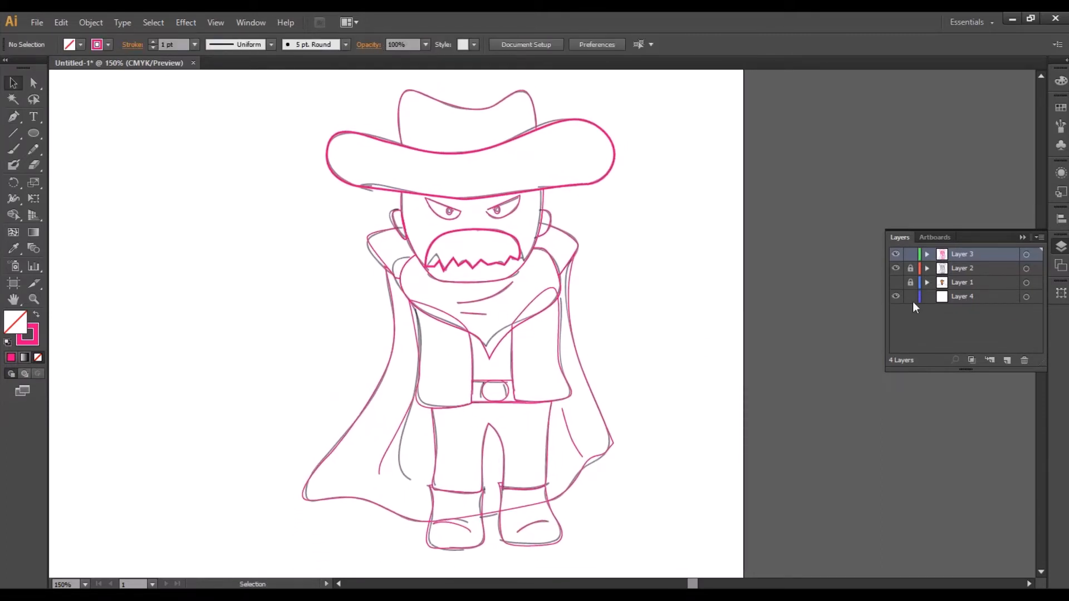
click(896, 270)
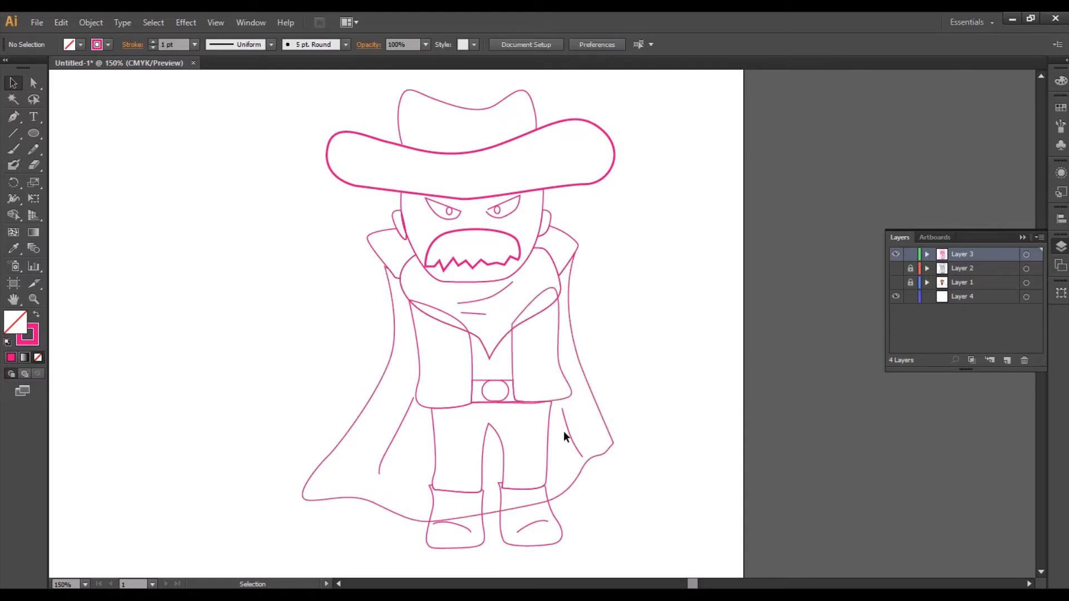
drag(683, 341, 687, 312)
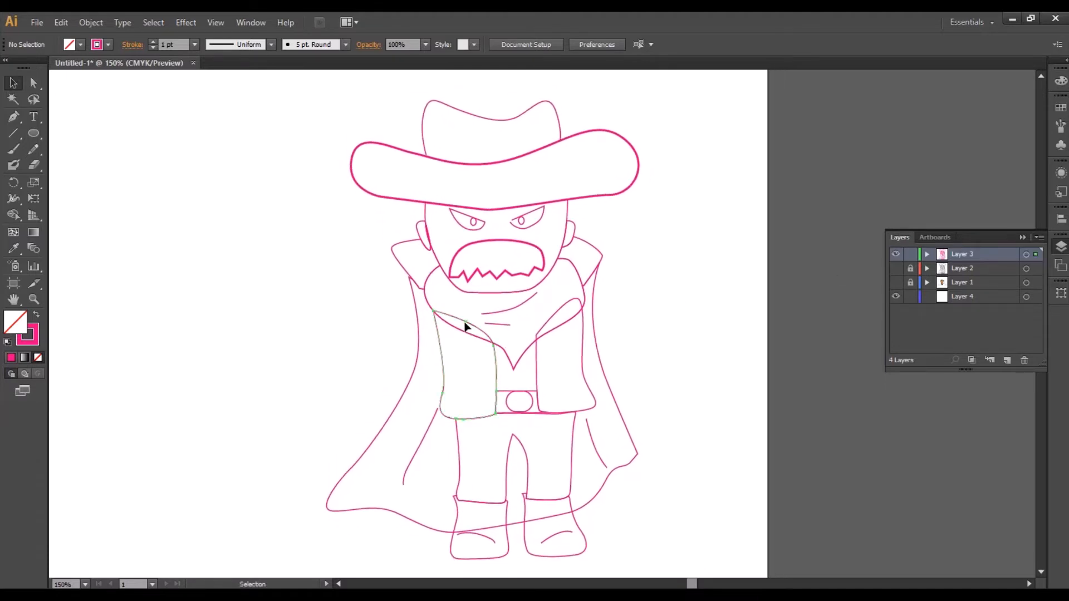
click(467, 336)
shift+click(548, 323)
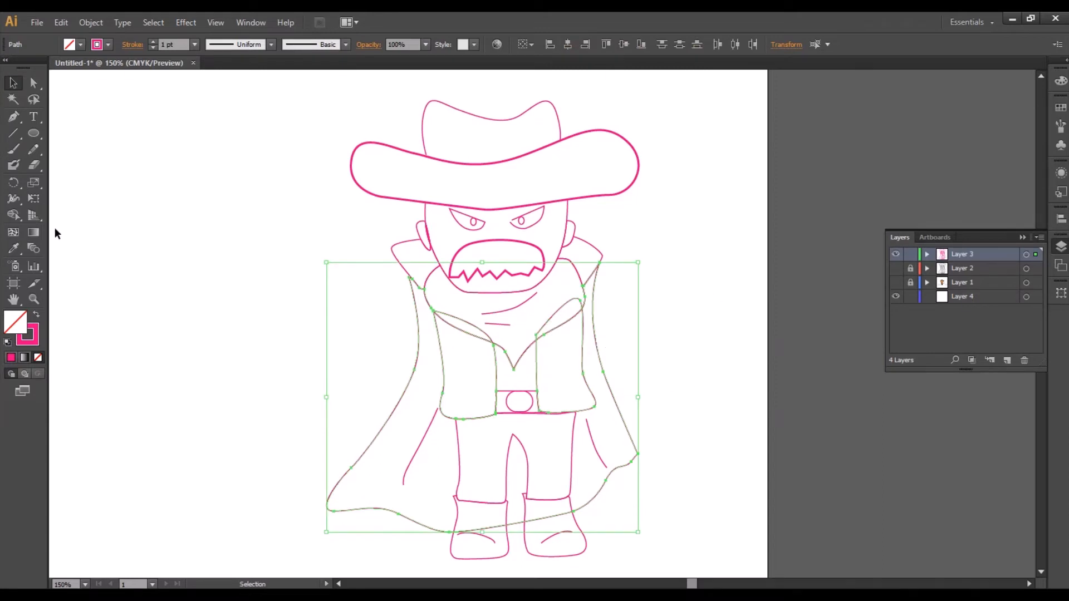
click(14, 216)
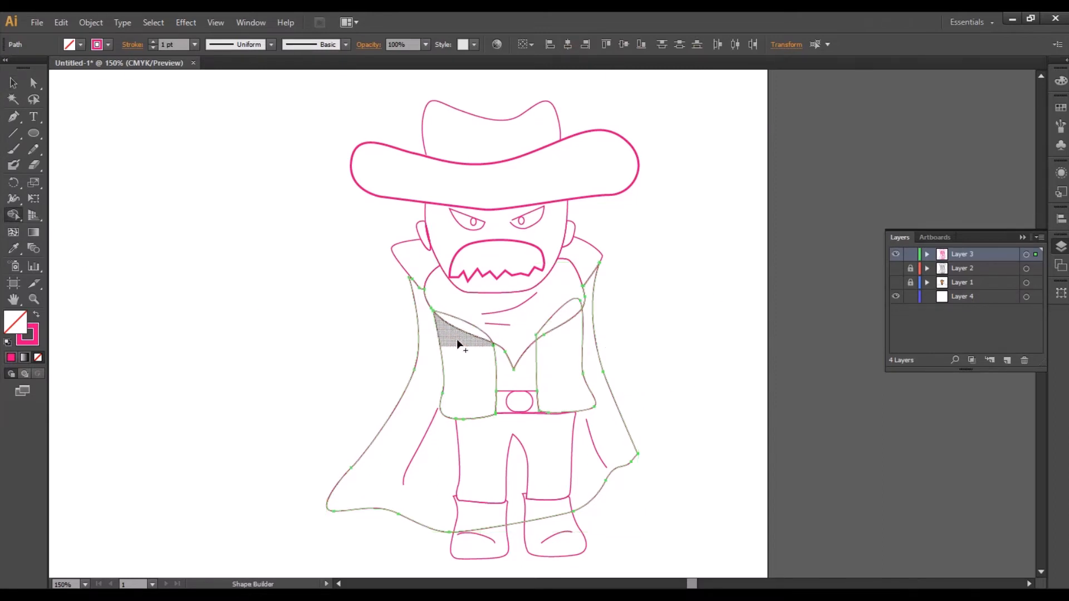
click(14, 82)
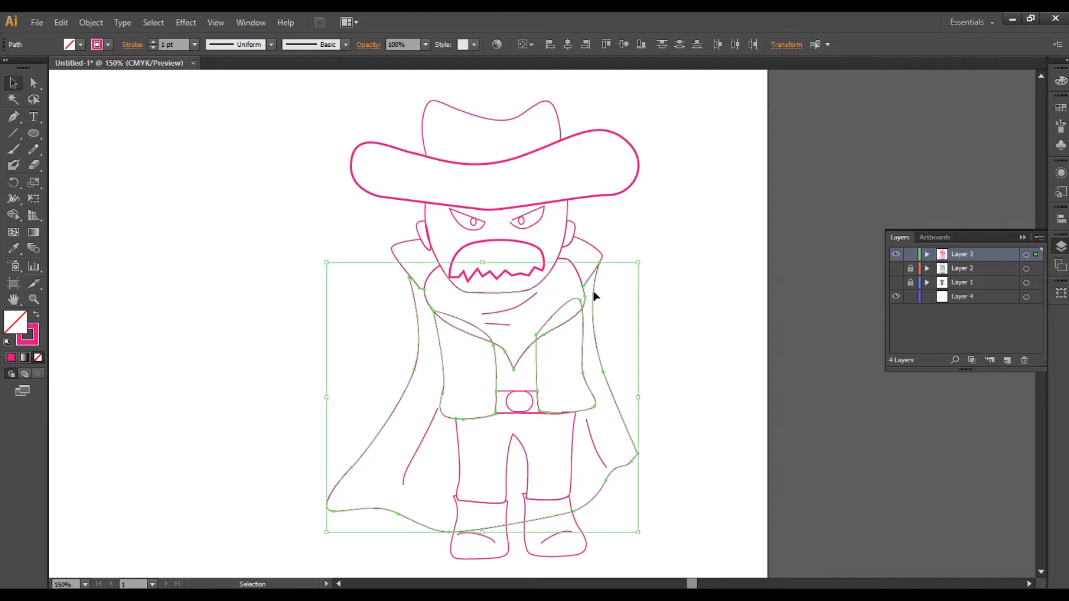
click(668, 373)
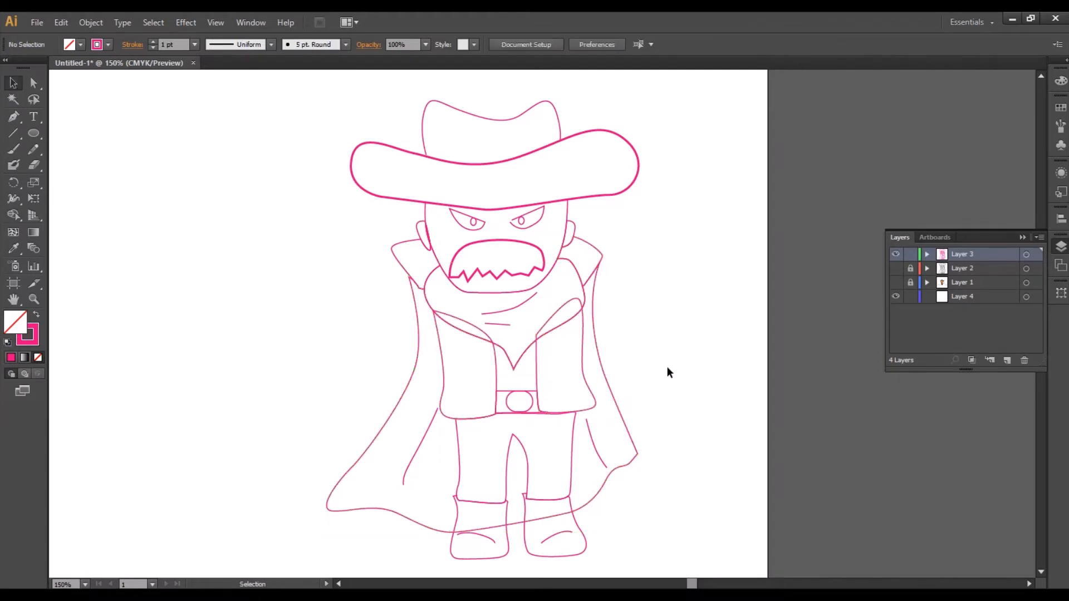
- Select the scarf, vest panels and cape, remove the vest parts overlapping the scarf with the Shape Builder tool, and deselect
drag(668, 370, 403, 308)
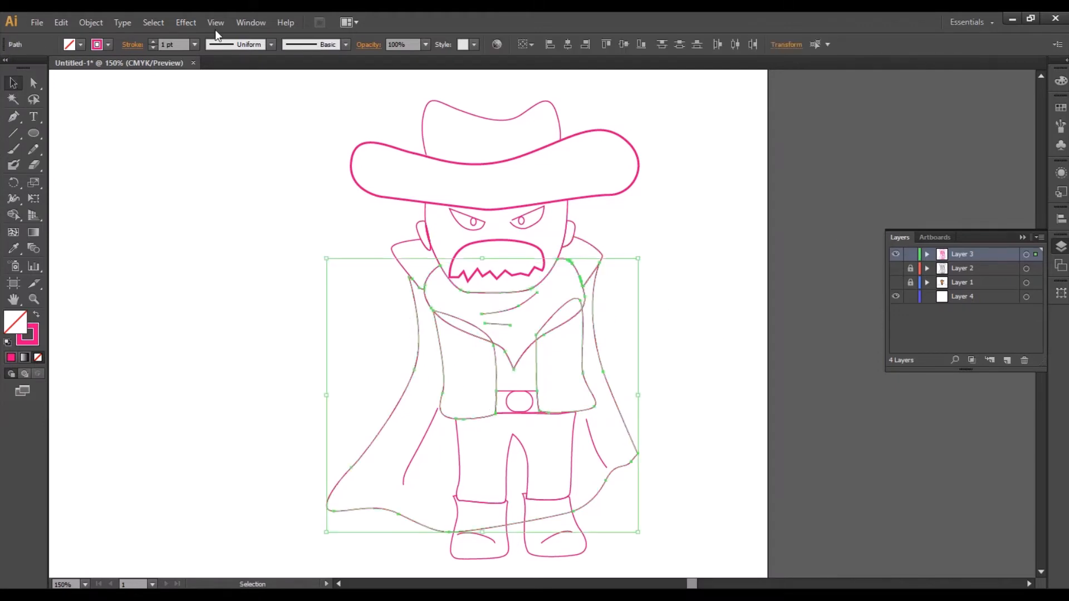
click(13, 215)
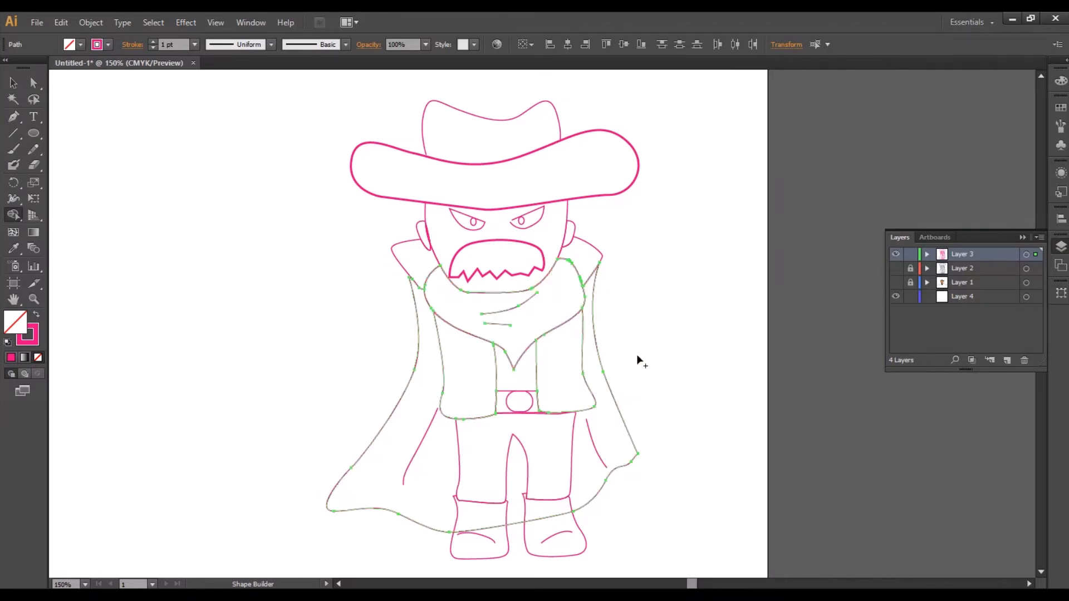
key(v)
click(789, 262)
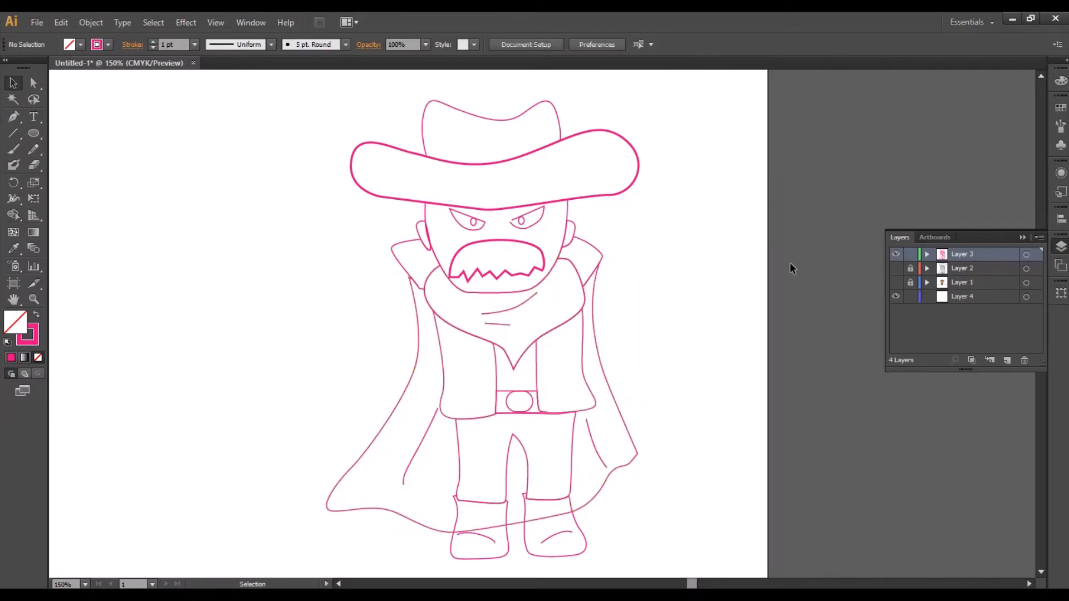
drag(733, 285, 709, 275)
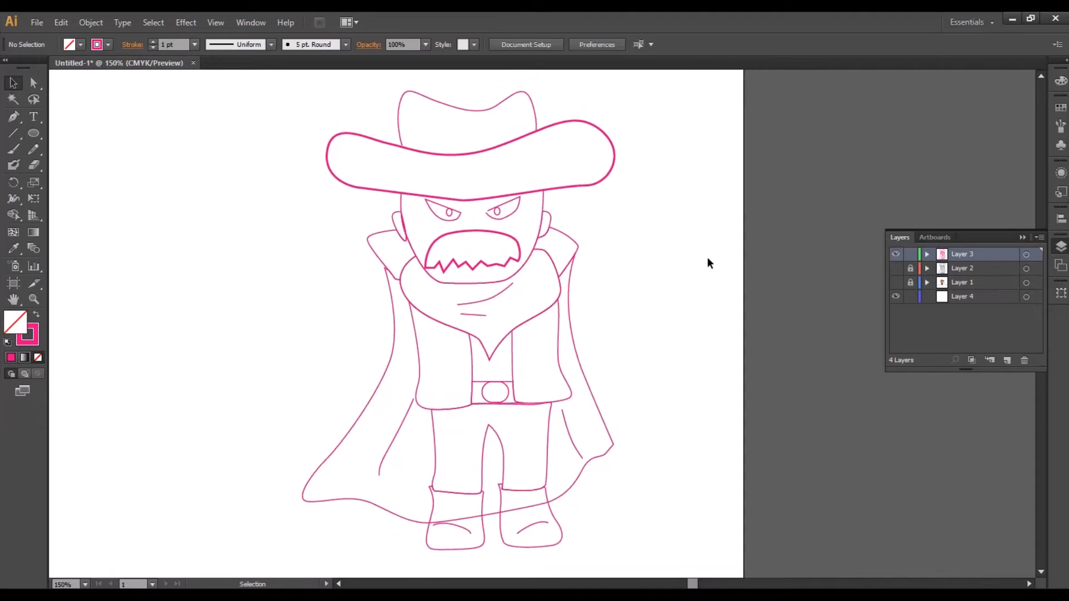
- Add a new layer and duplicate the whole traced character into the empty area beside the original, level with it
key(ctrl+minus)
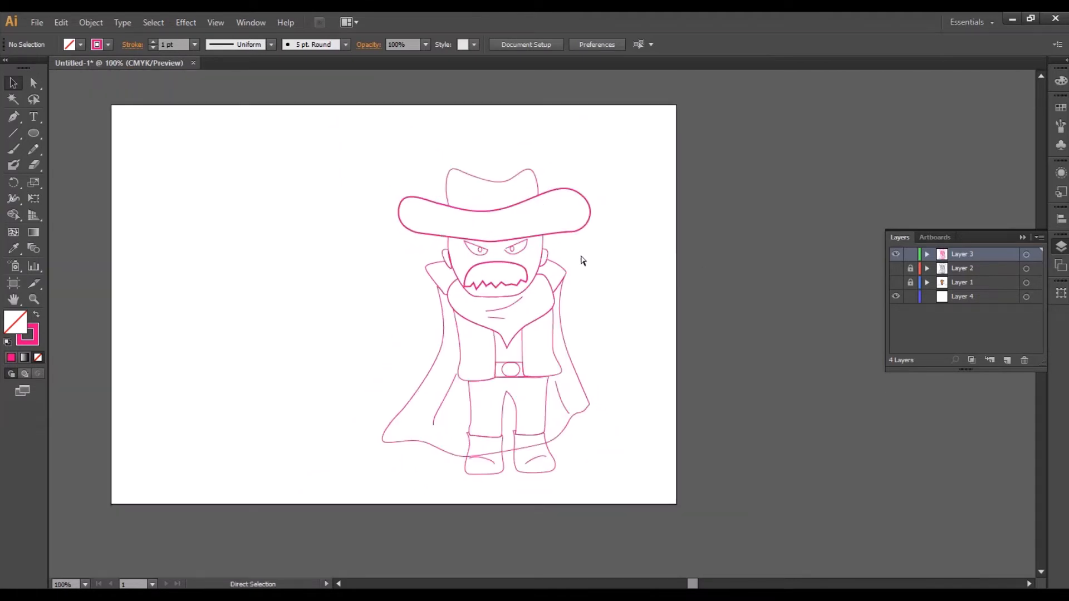
key(ctrl+plus)
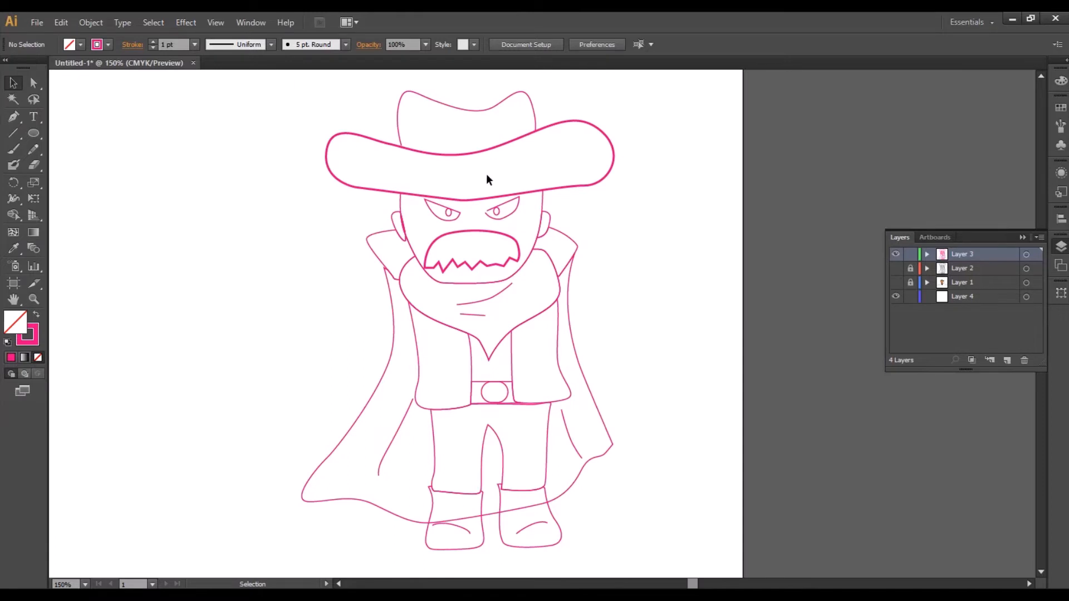
click(1008, 362)
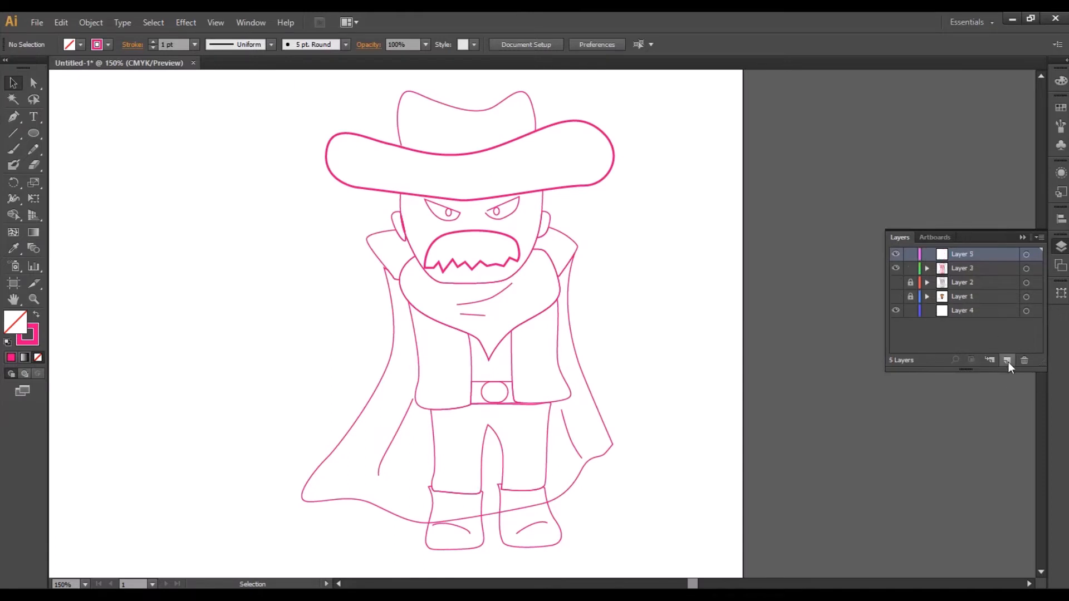
drag(288, 116, 656, 510)
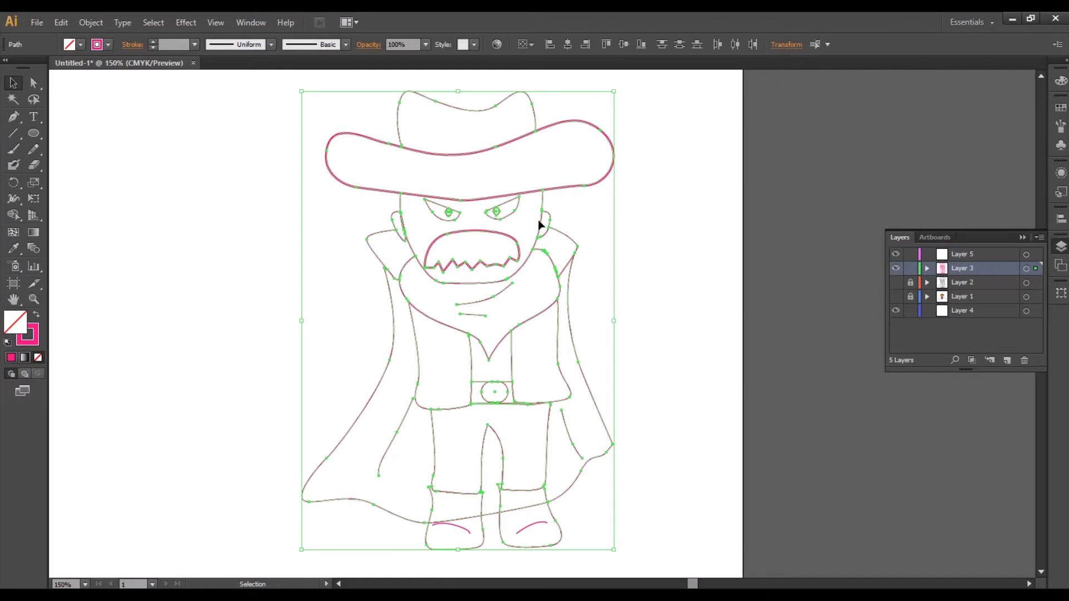
drag(538, 193, 196, 202)
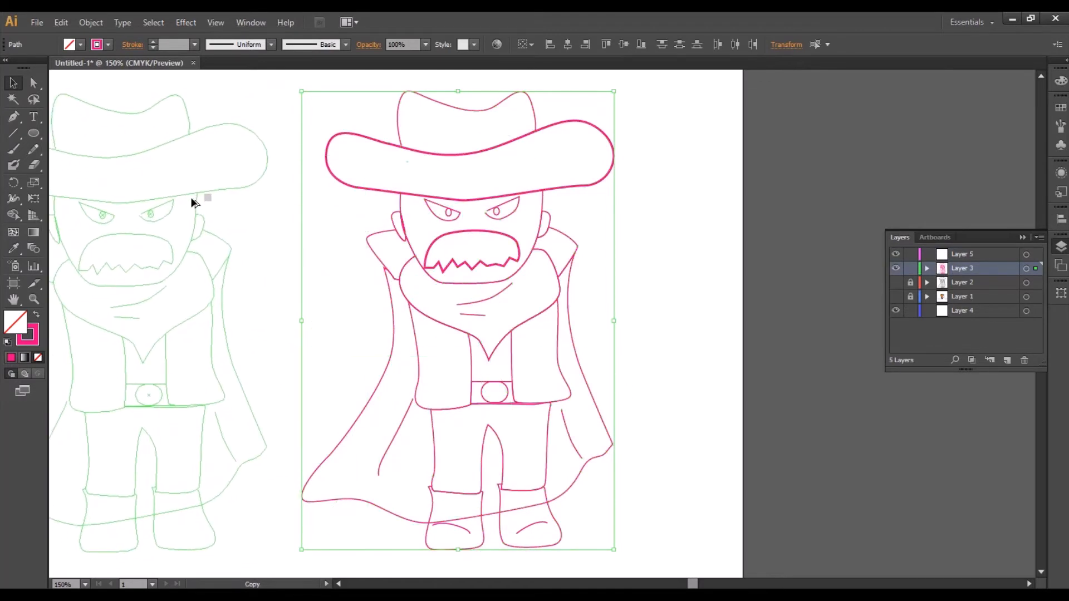
scroll(222, 264, left, 5)
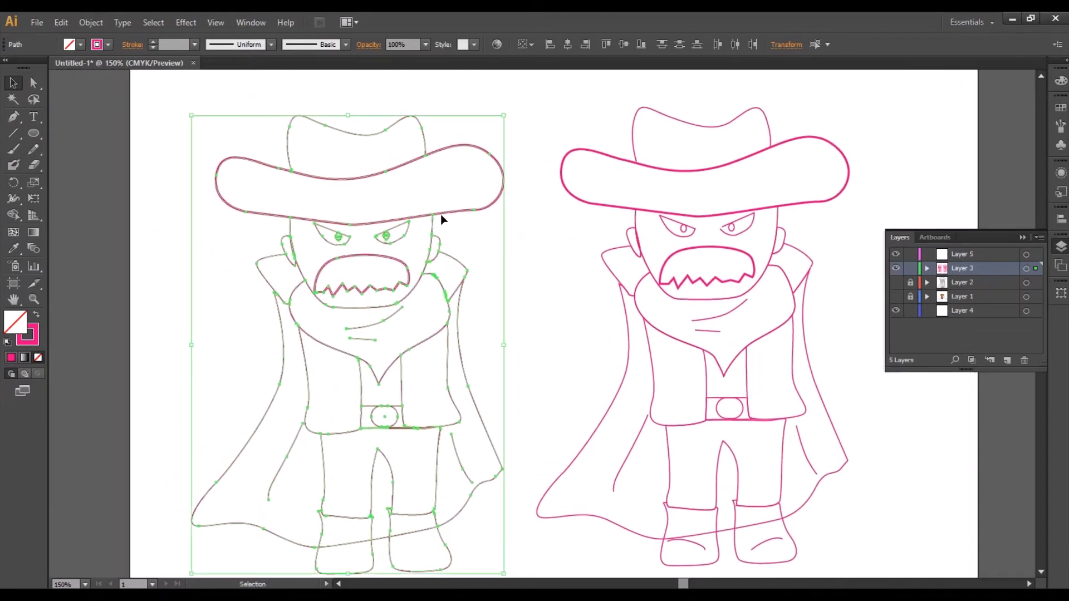
drag(444, 218, 438, 210)
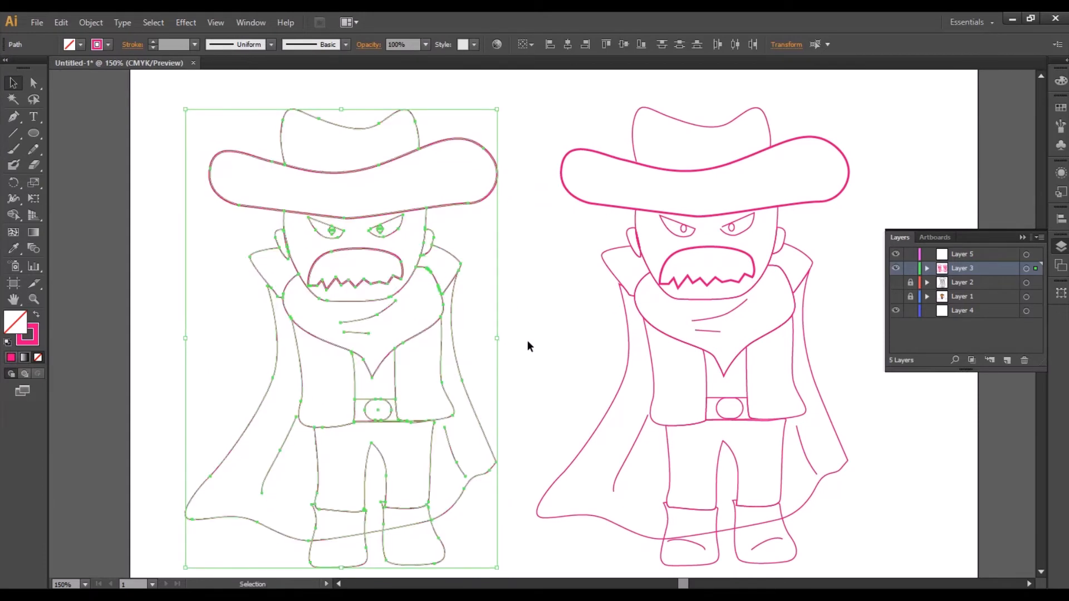
click(512, 452)
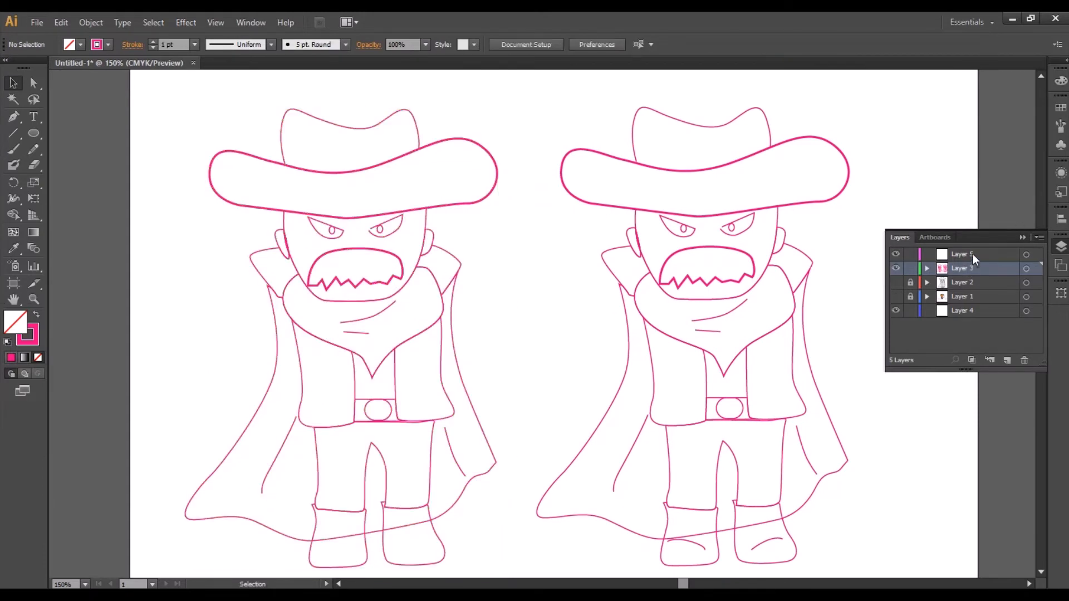
- Transfer the duplicated character to Layer 5 in the same place, and lock and hide Layer 3
drag(187, 113, 490, 529)
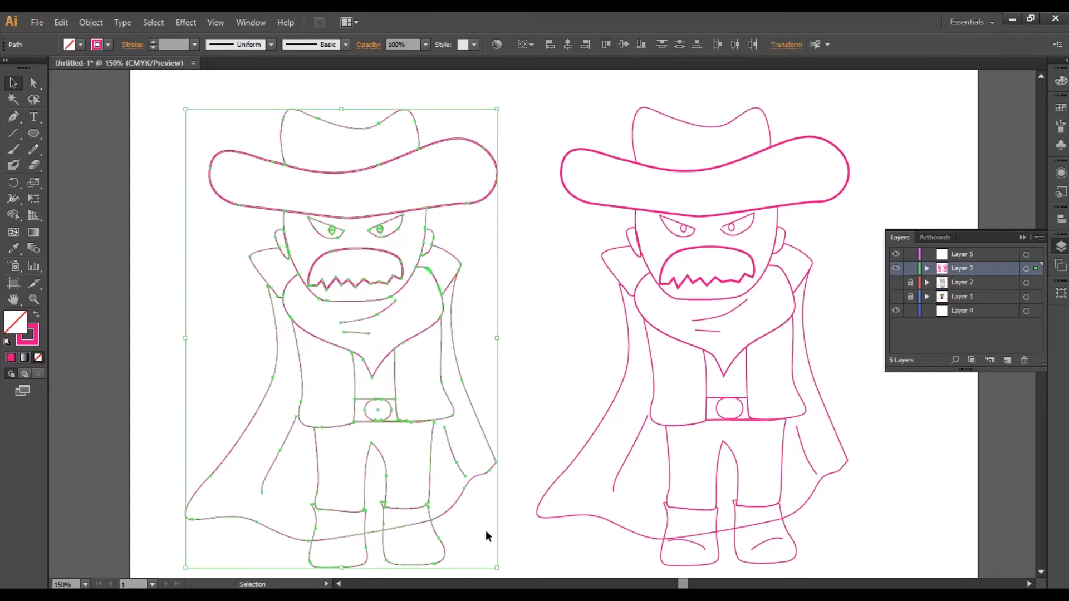
key(Delete)
click(970, 253)
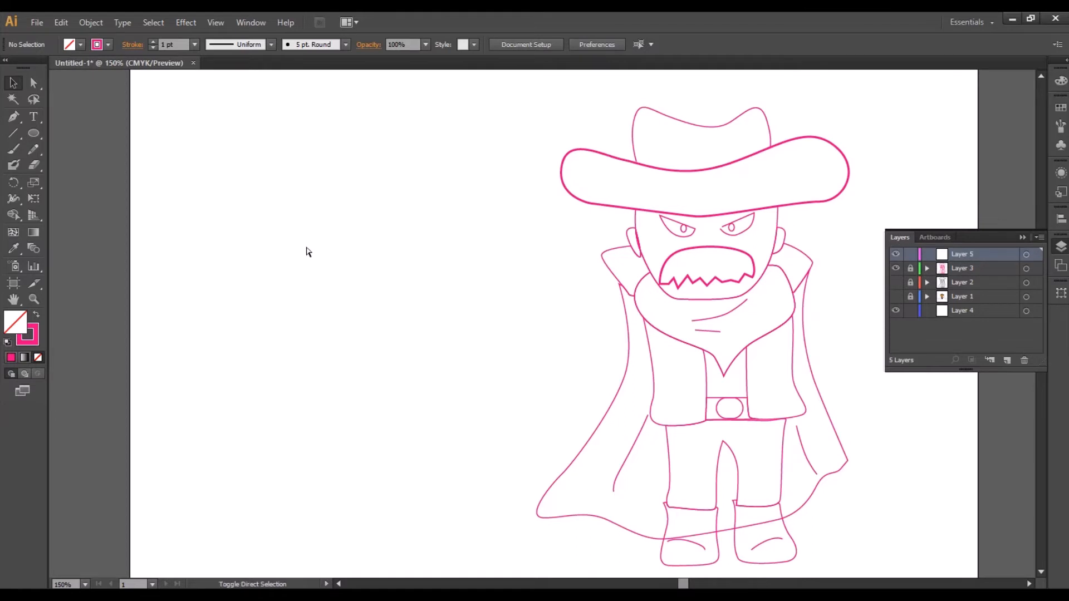
key(ctrl+z)
click(519, 284)
key(space)
drag(264, 271, 234, 262)
click(895, 268)
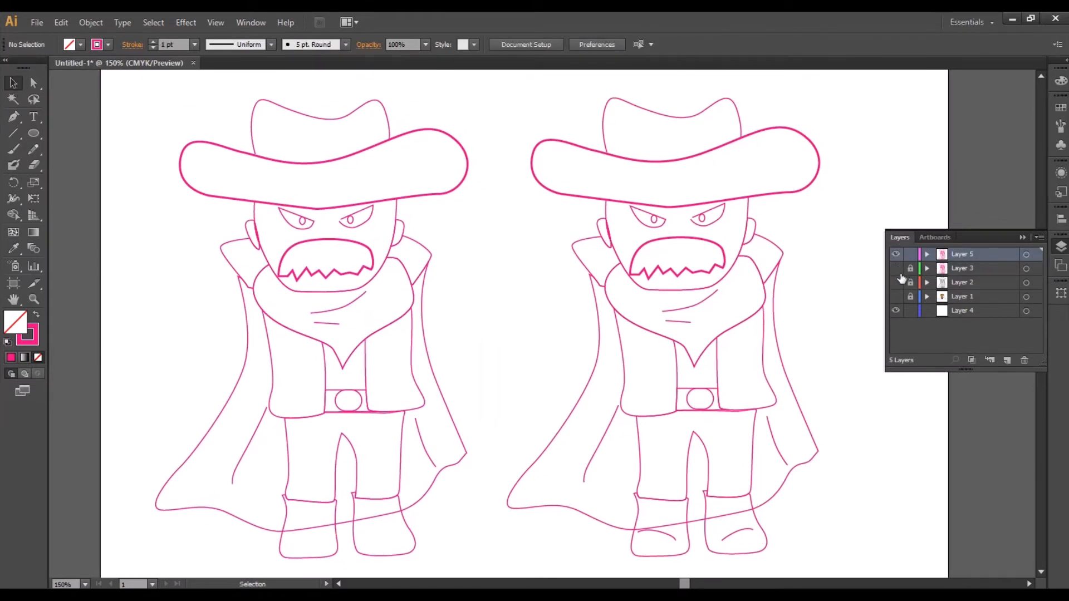
key(space)
drag(494, 238, 537, 257)
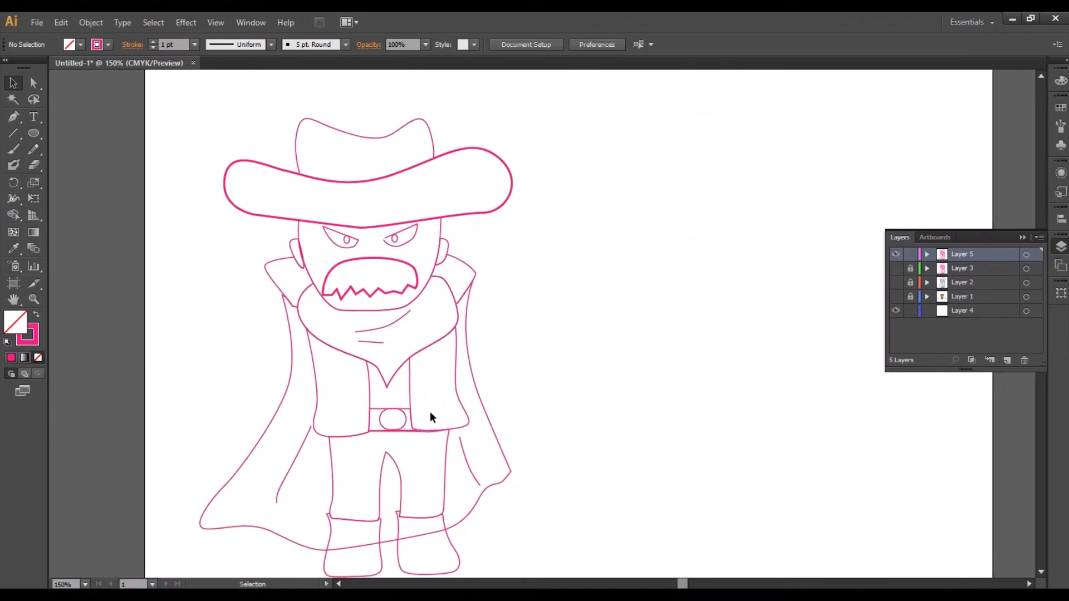
- Select all outlines of the duplicated character and define the hat brim as its own shape with the Shape Builder tool
click(363, 138)
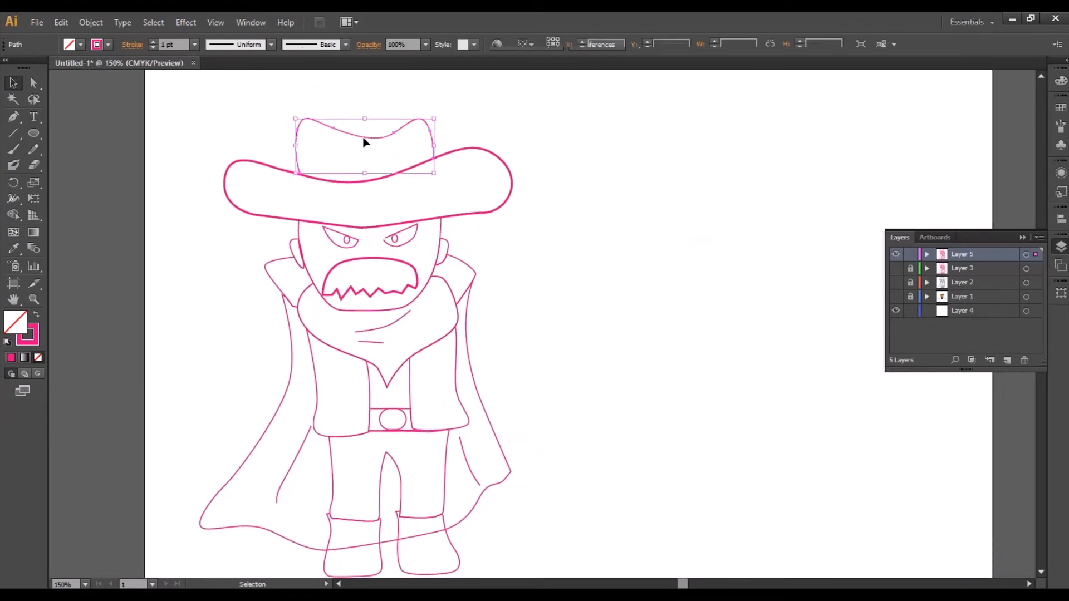
click(541, 124)
click(352, 181)
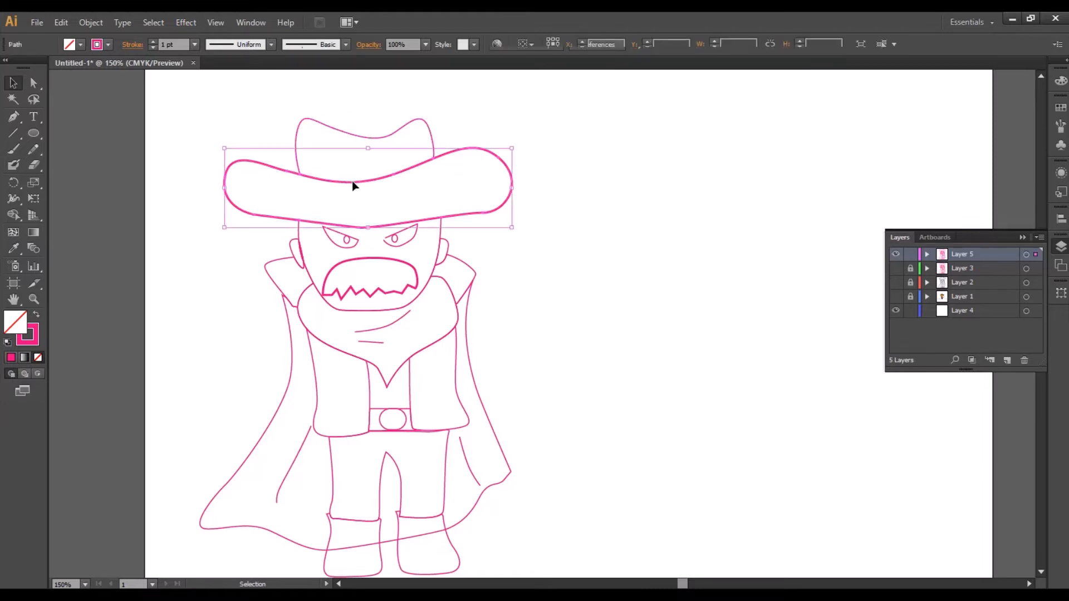
click(448, 310)
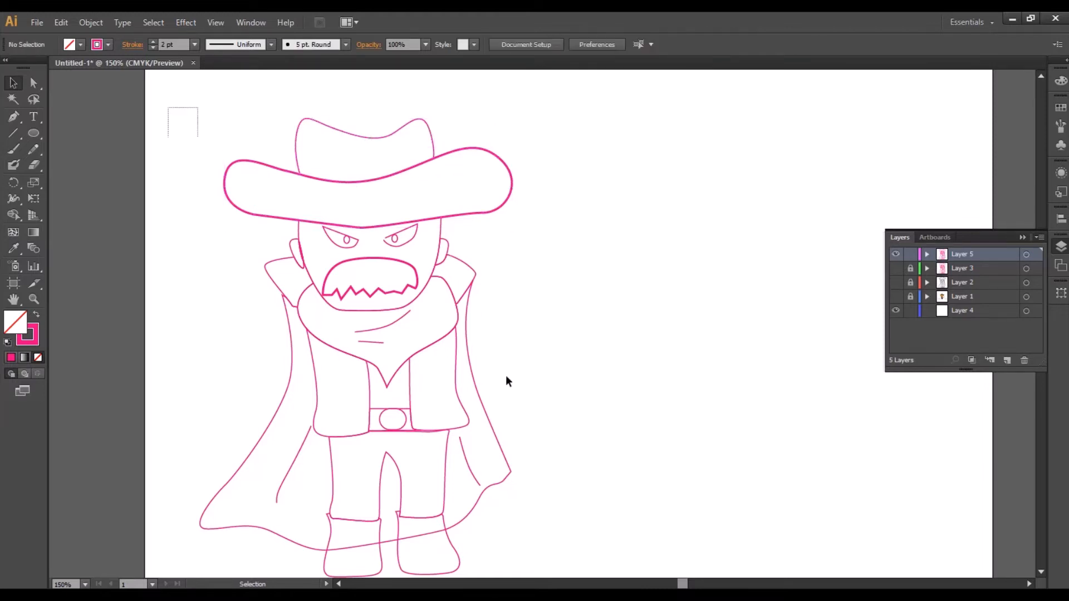
mouse_move(167, 107)
mouse_down()
mouse_move(573, 551)
mouse_move(570, 563)
mouse_up()
mouse_move(618, 409)
mouse_down()
mouse_move(603, 387)
mouse_move(624, 404)
mouse_move(635, 440)
mouse_up()
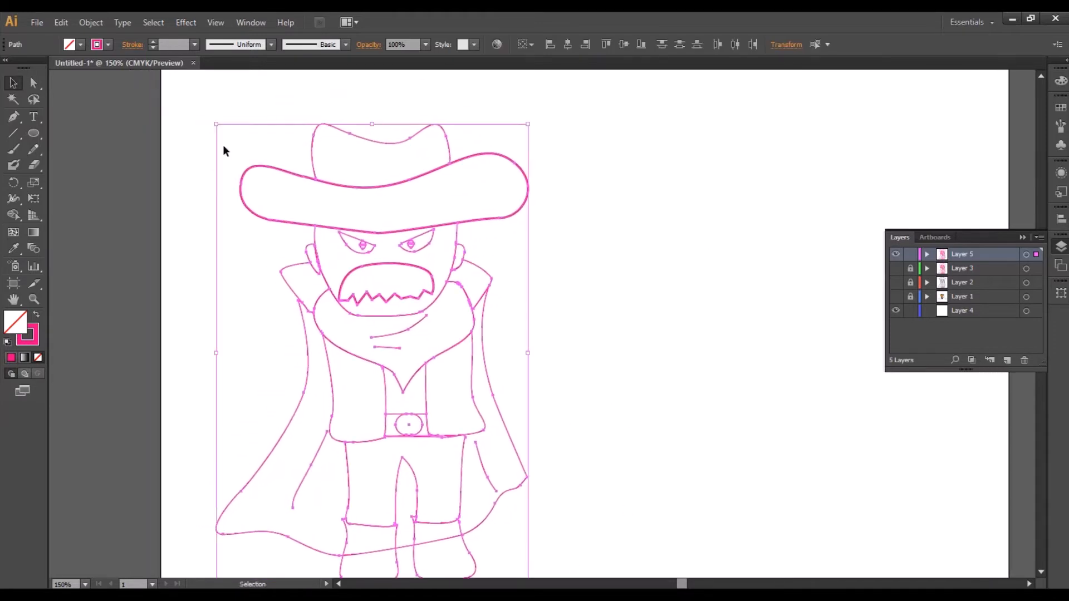
click(12, 216)
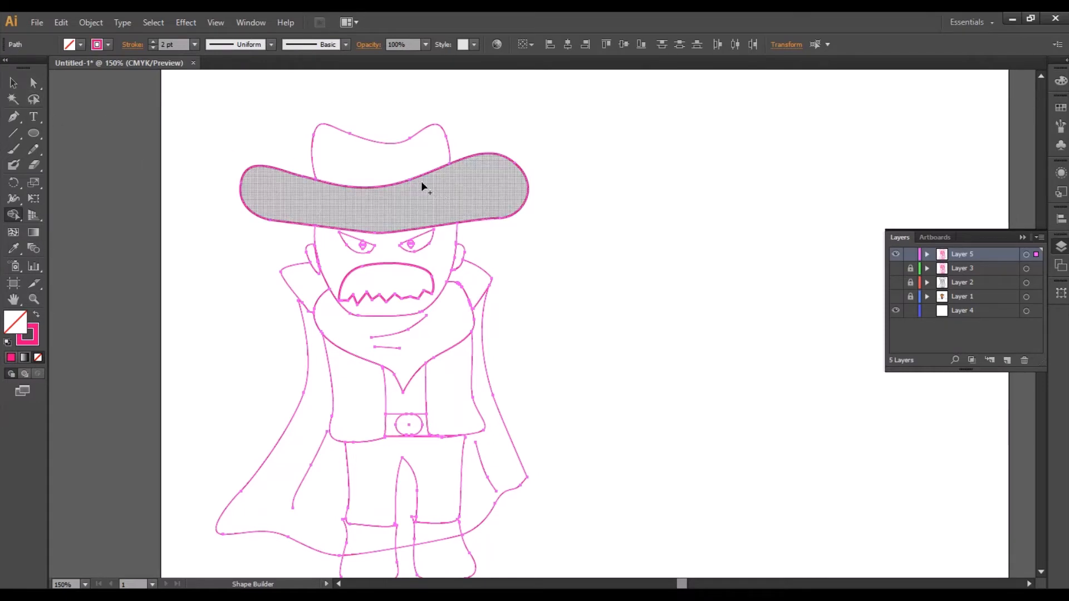
click(391, 208)
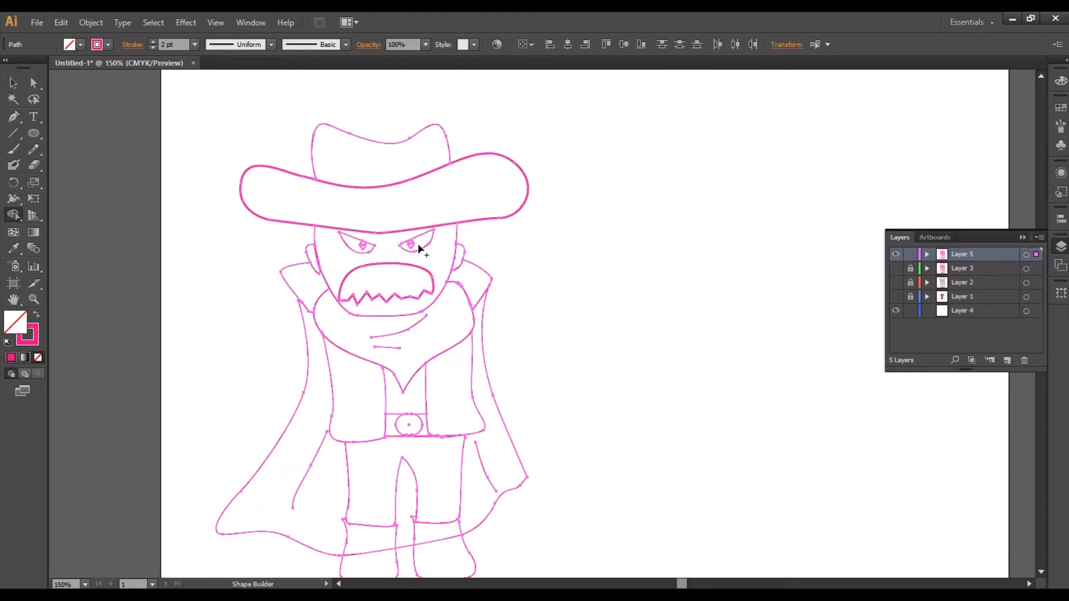
- Deselect the artwork and close the gap at the inner corner of the right-hand eye outline with the Pen tool
key(ctrl+equal)
key(ctrl+equal)
key(ctrl+equal)
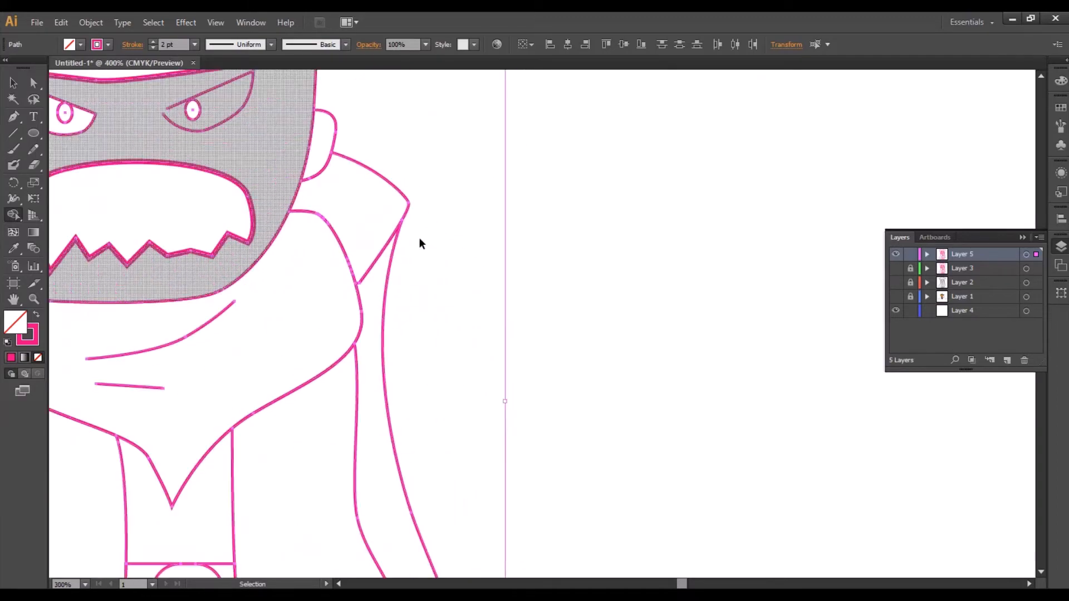
mouse_move(299, 215)
mouse_down()
mouse_move(608, 383)
mouse_move(714, 391)
mouse_up()
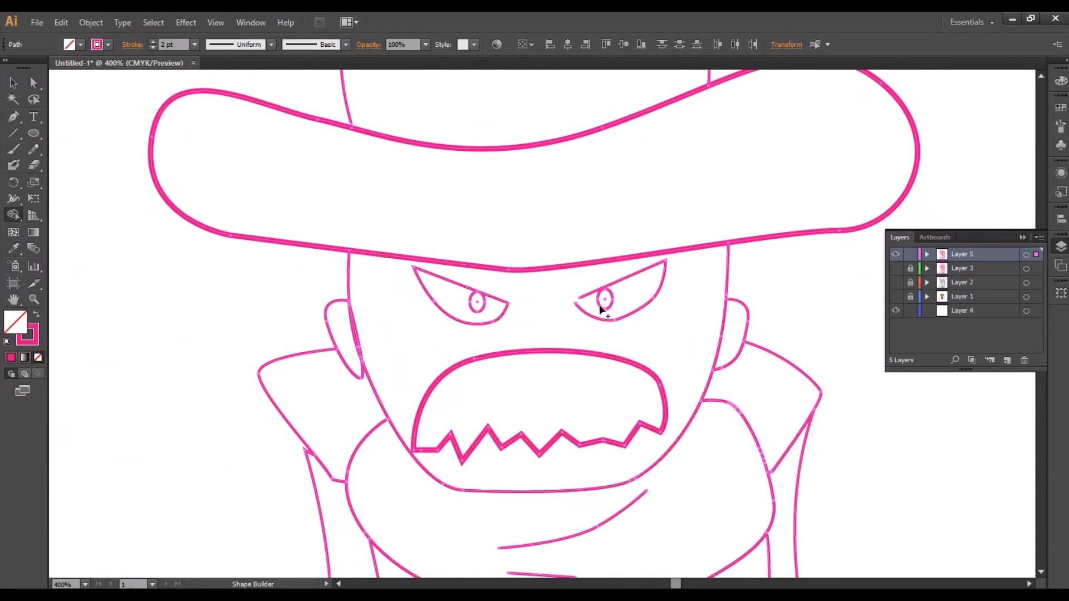
click(13, 82)
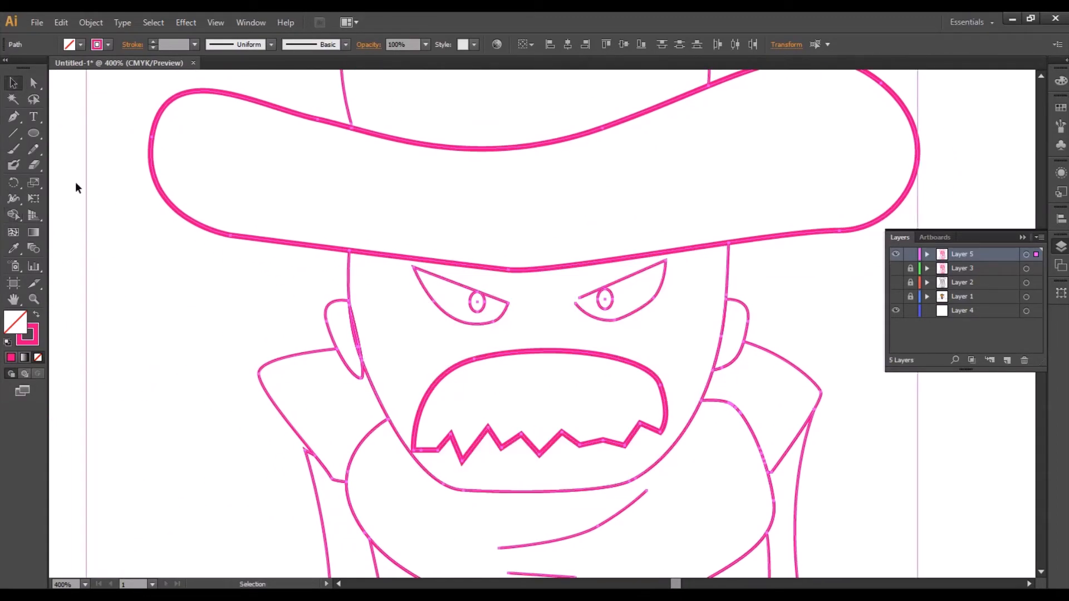
click(161, 304)
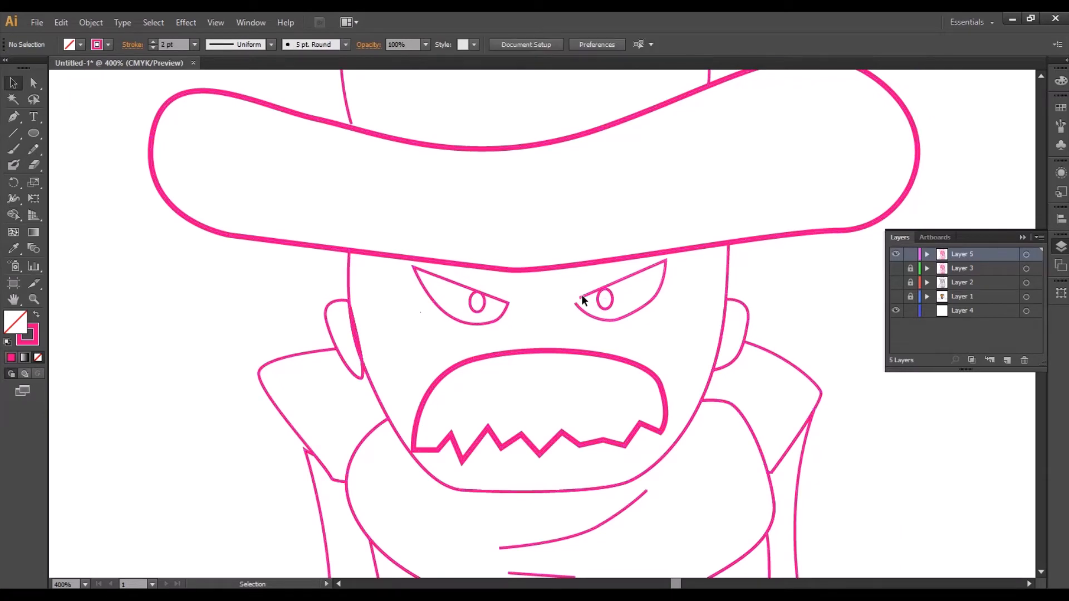
click(582, 295)
key(p)
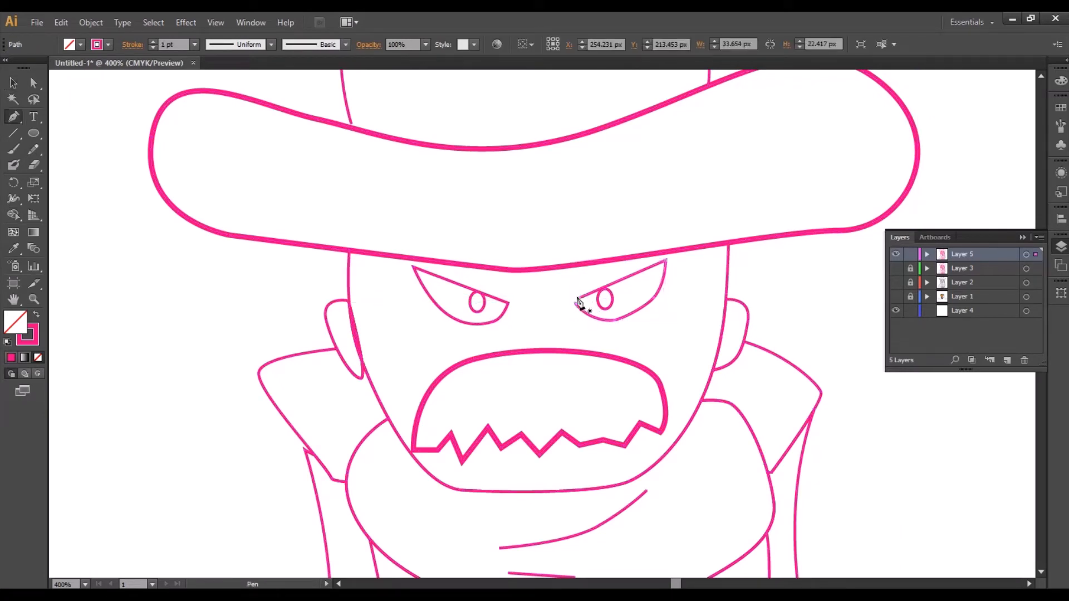
click(577, 305)
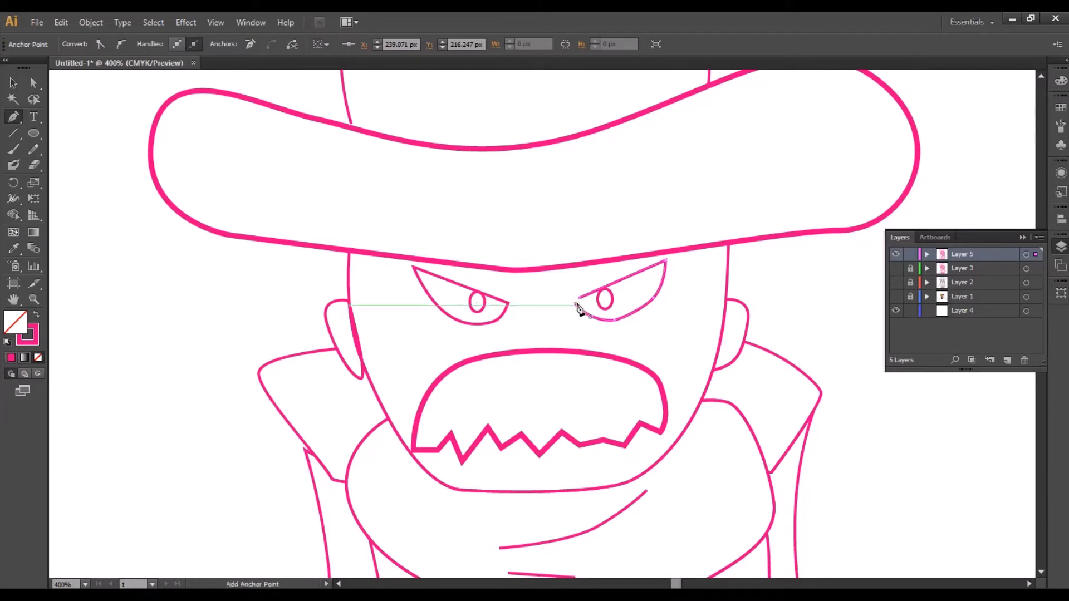
click(575, 304)
key(v)
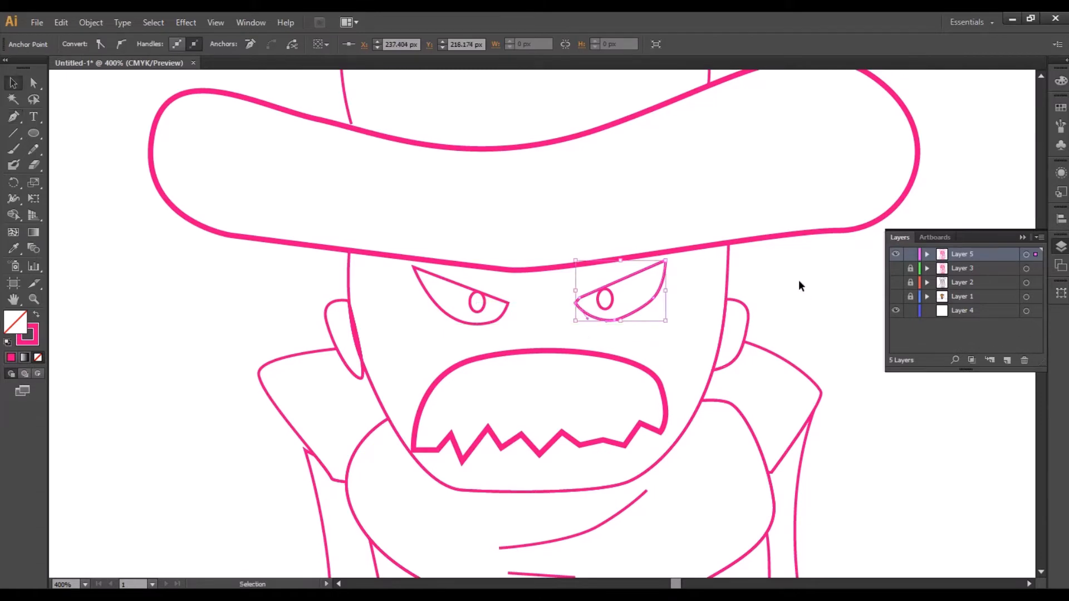
click(799, 281)
drag(799, 280, 737, 282)
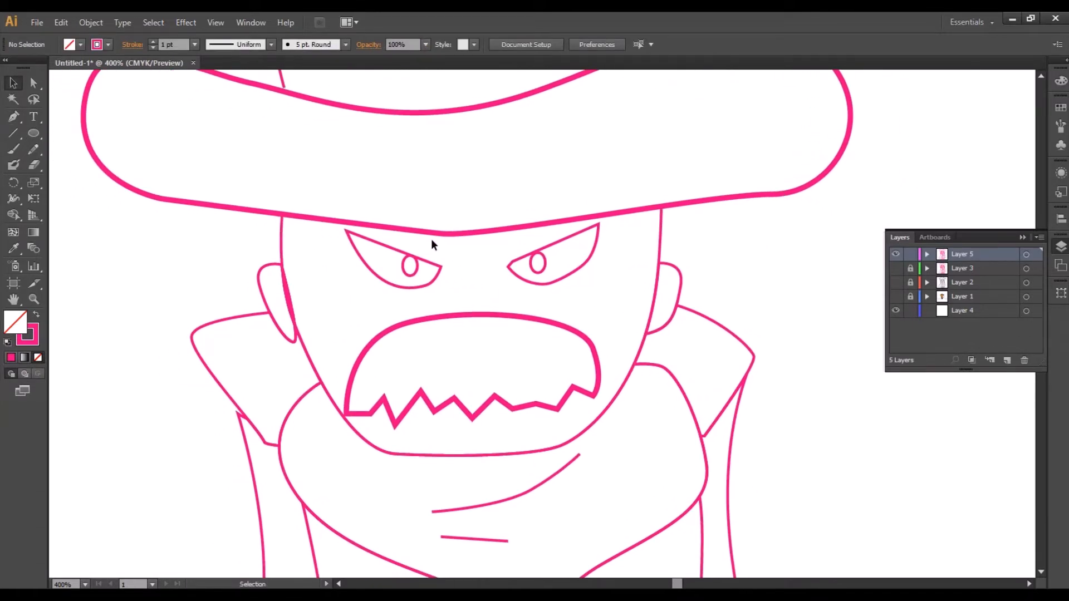
- Adjust the left end anchor of the hat crown with Direct Selection so it meets the brim's upper edge
key(ctrl+minus)
key(ctrl+minus)
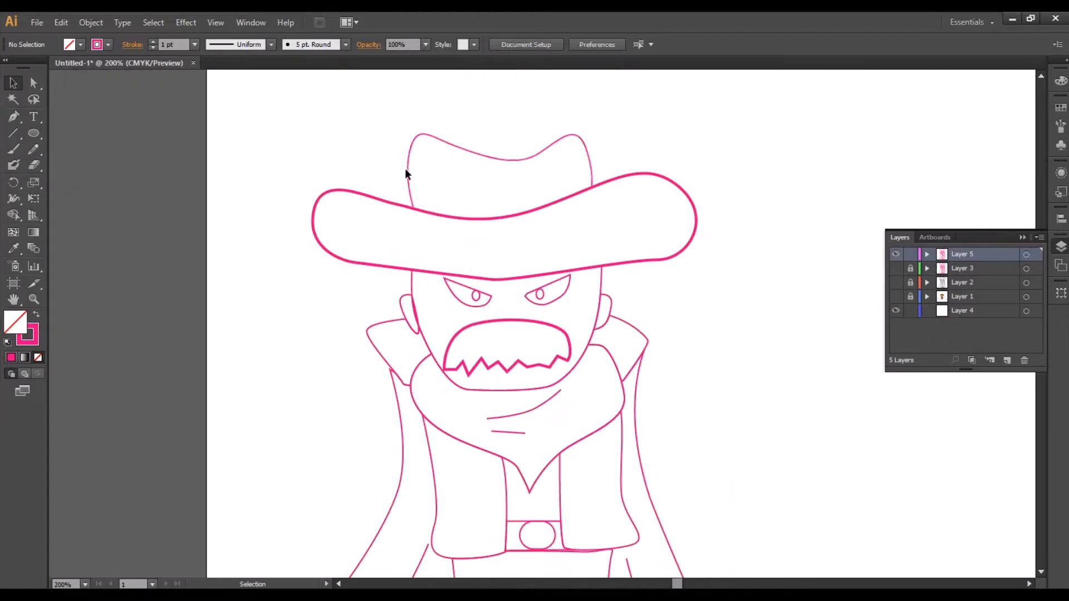
click(411, 170)
key(ctrl+plus)
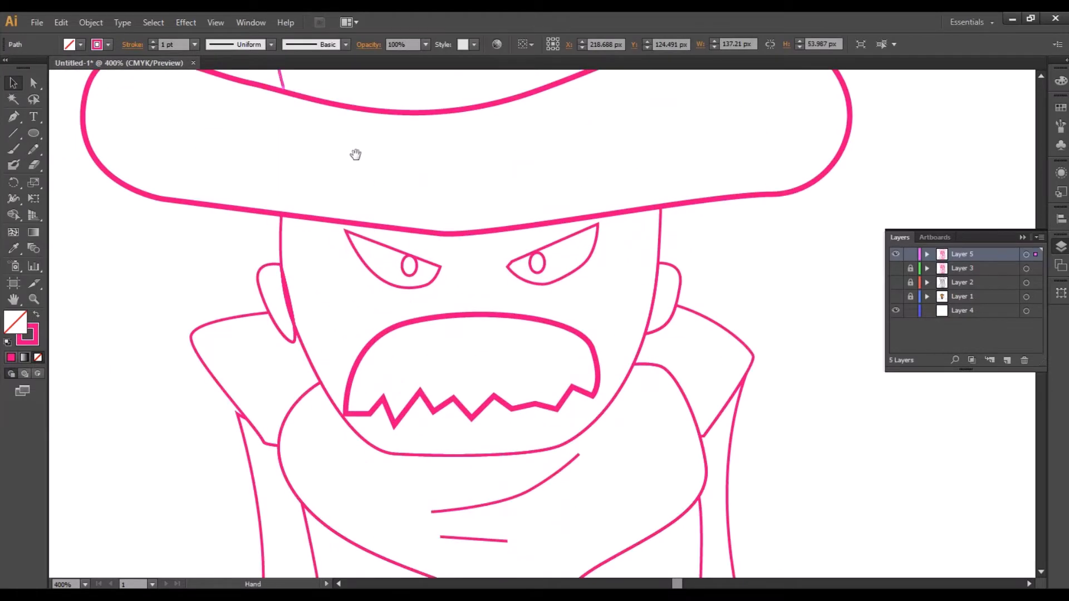
scroll(356, 161, up, 3)
key(a)
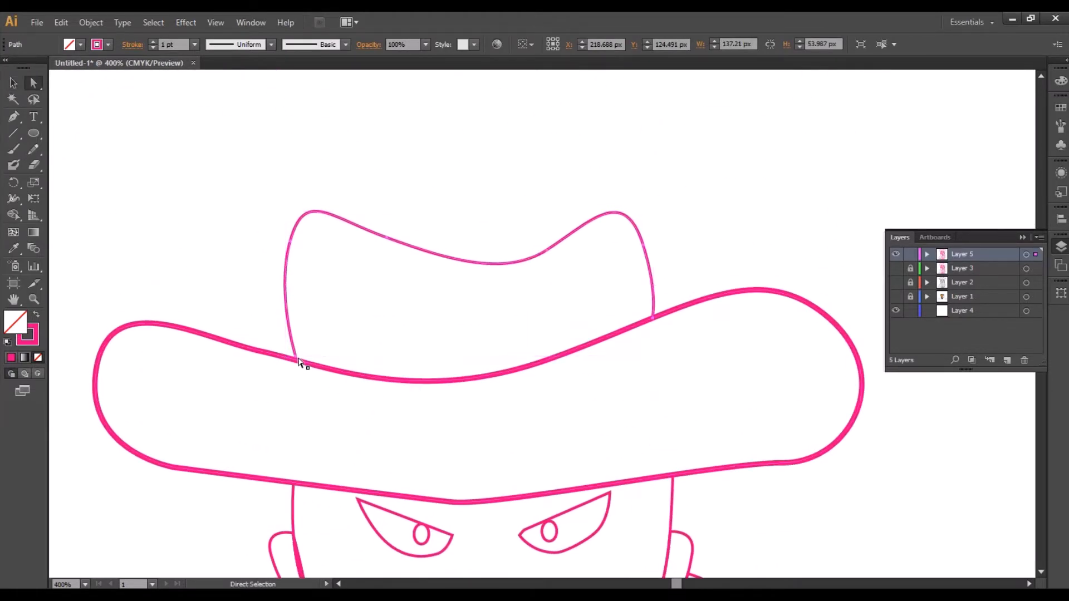
click(297, 361)
drag(299, 366, 299, 369)
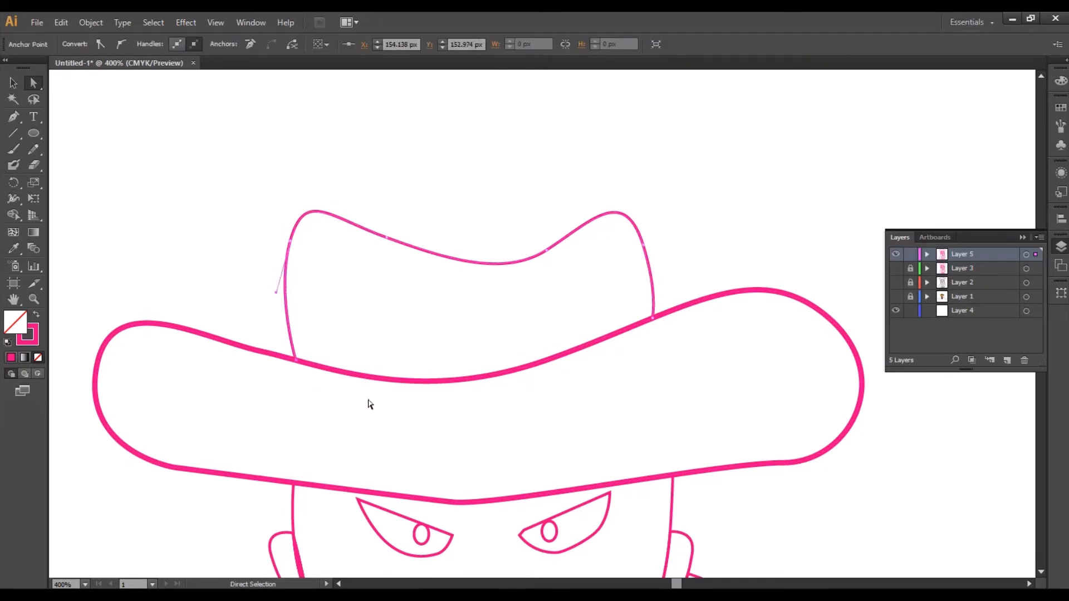
click(677, 340)
- Select all outlines of the duplicated character and define the face as its own closed shape with the Shape Builder tool
scroll(668, 341, down, 2)
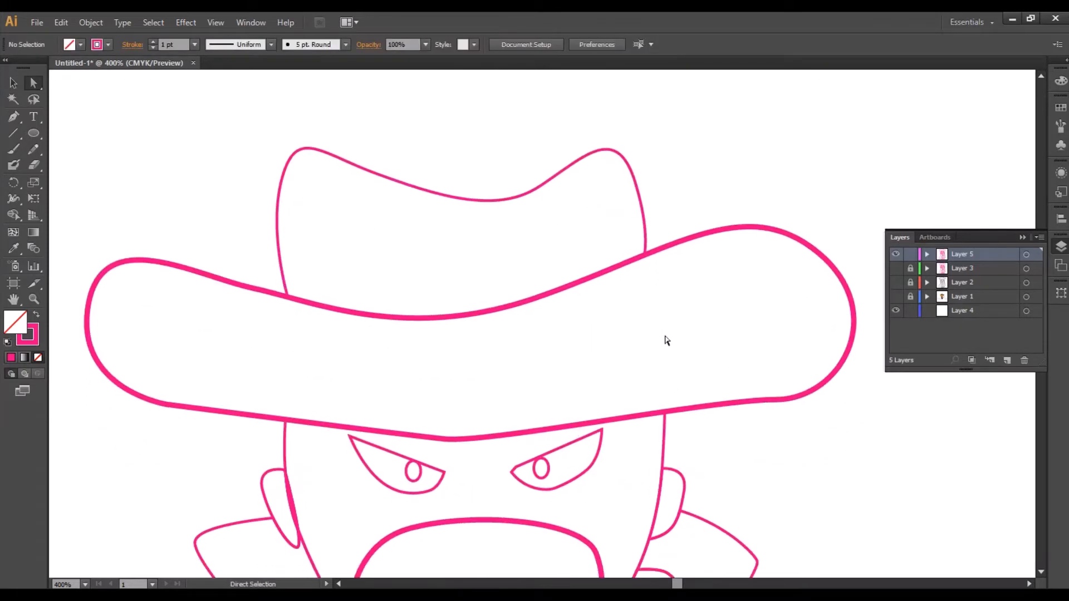
key(ctrl+minus)
scroll(640, 311, down, 3)
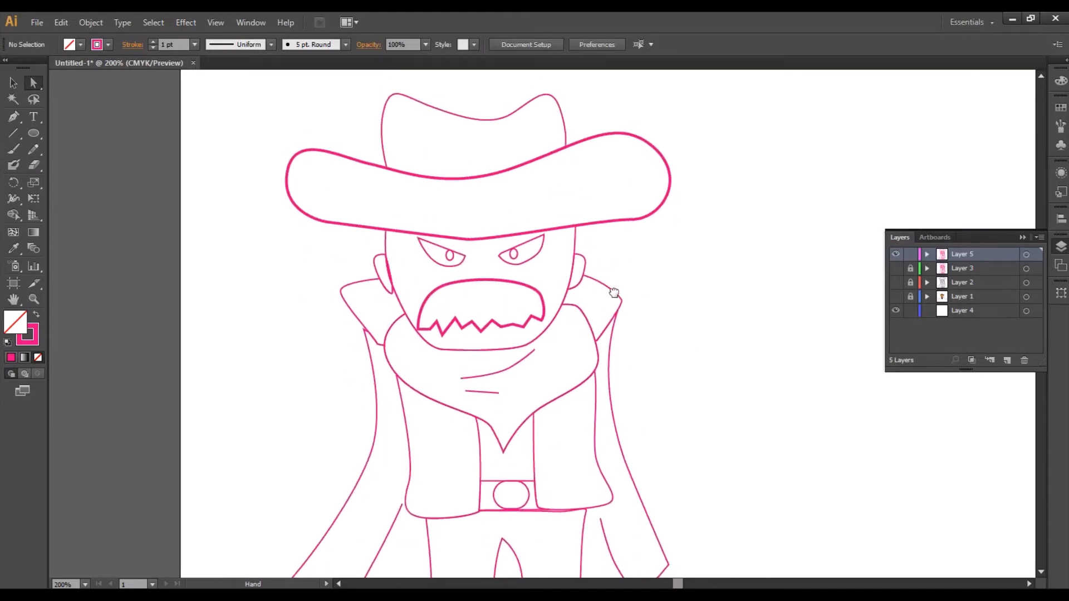
click(14, 85)
mouse_move(269, 92)
mouse_down()
mouse_move(661, 501)
mouse_move(724, 582)
mouse_move(704, 528)
mouse_up()
scroll(584, 425, up, 6)
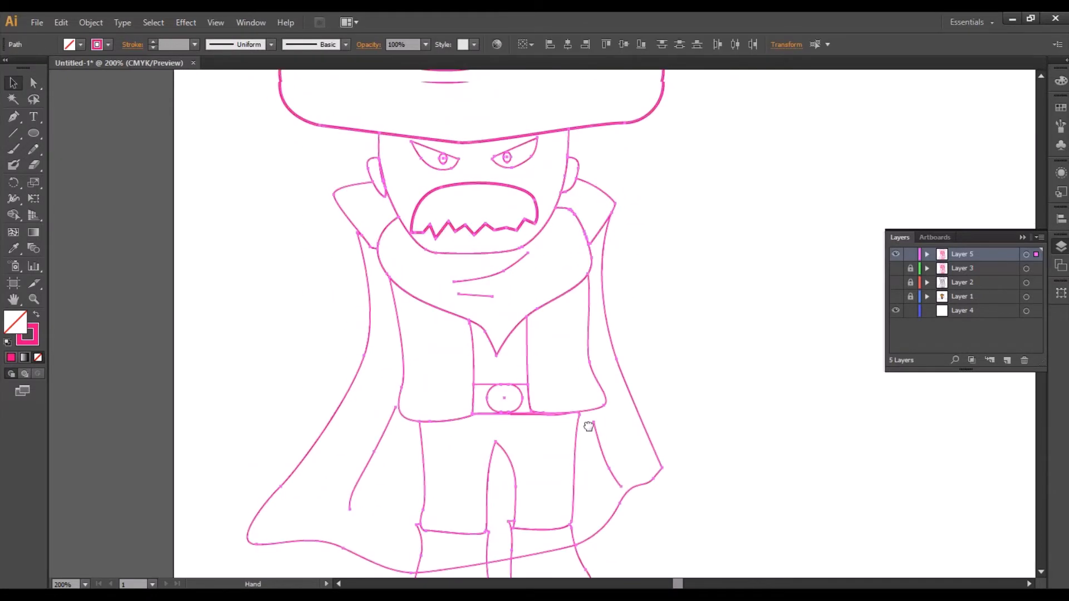
click(14, 215)
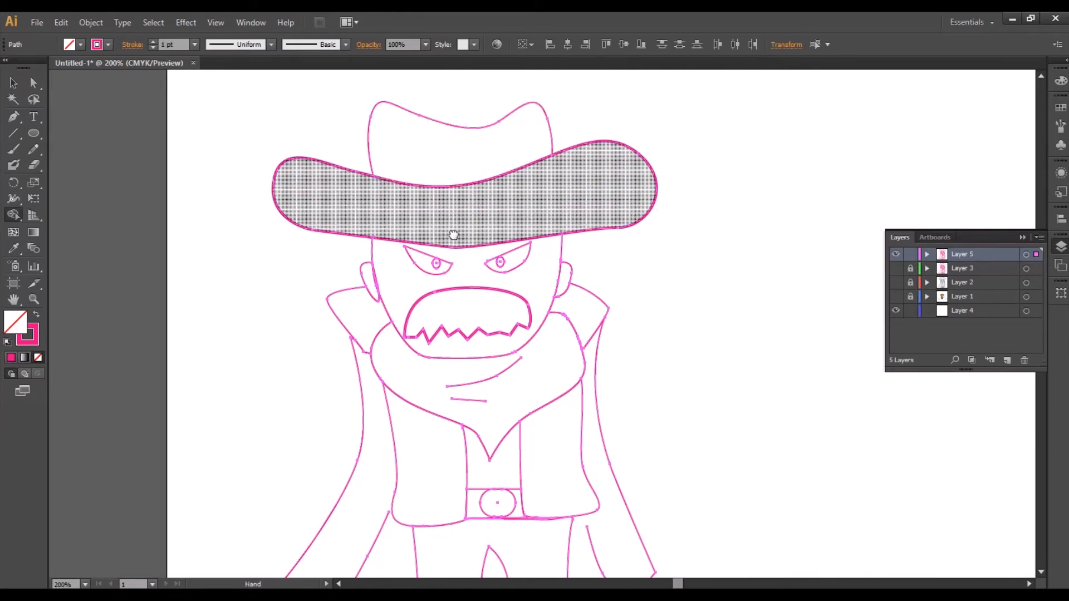
drag(452, 231, 406, 172)
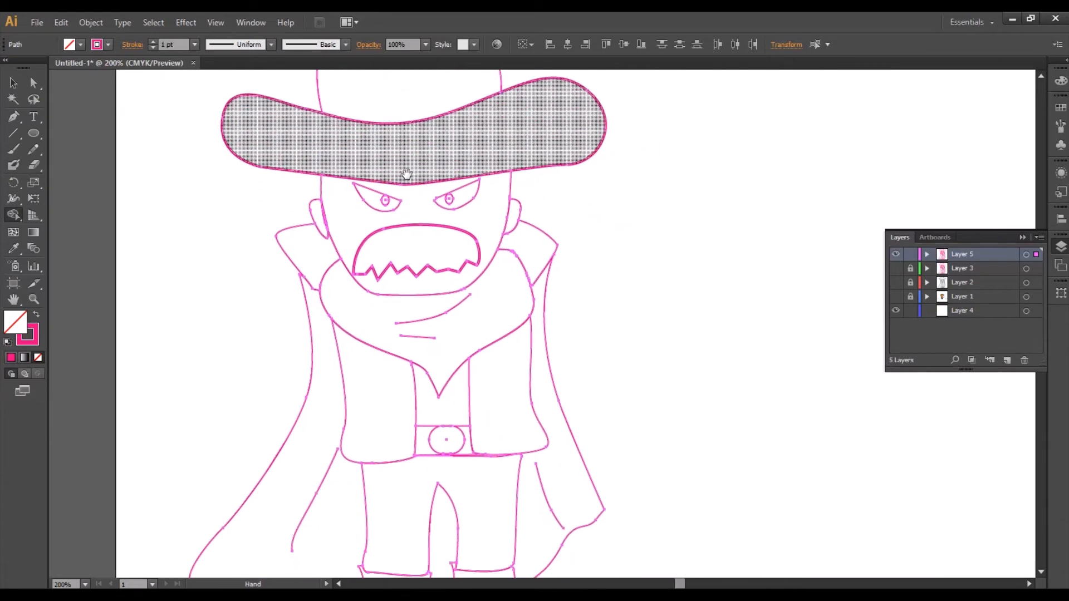
click(347, 219)
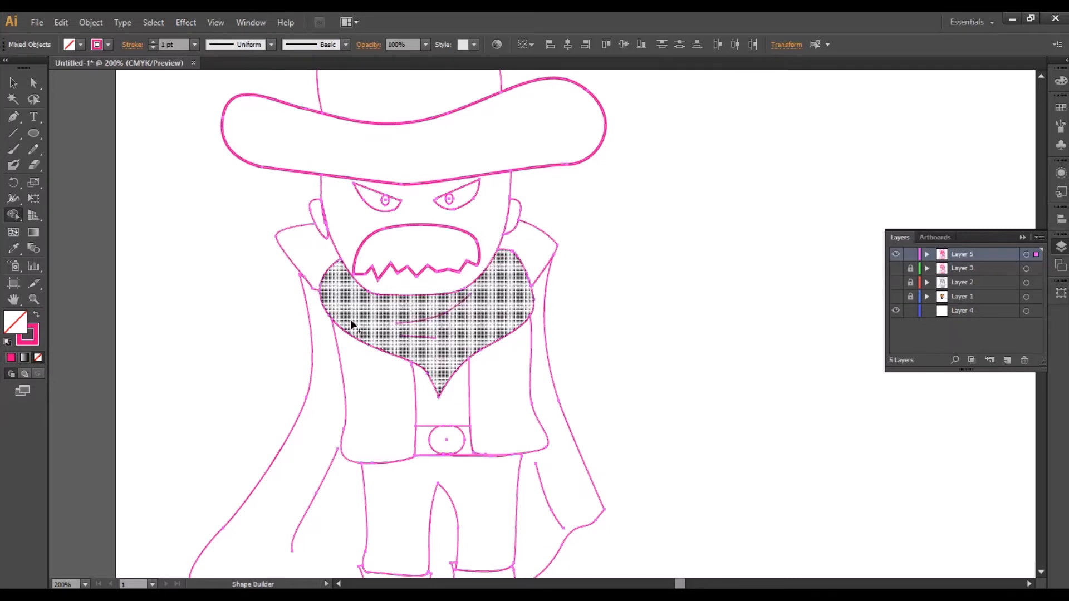
scroll(356, 311, down, 3)
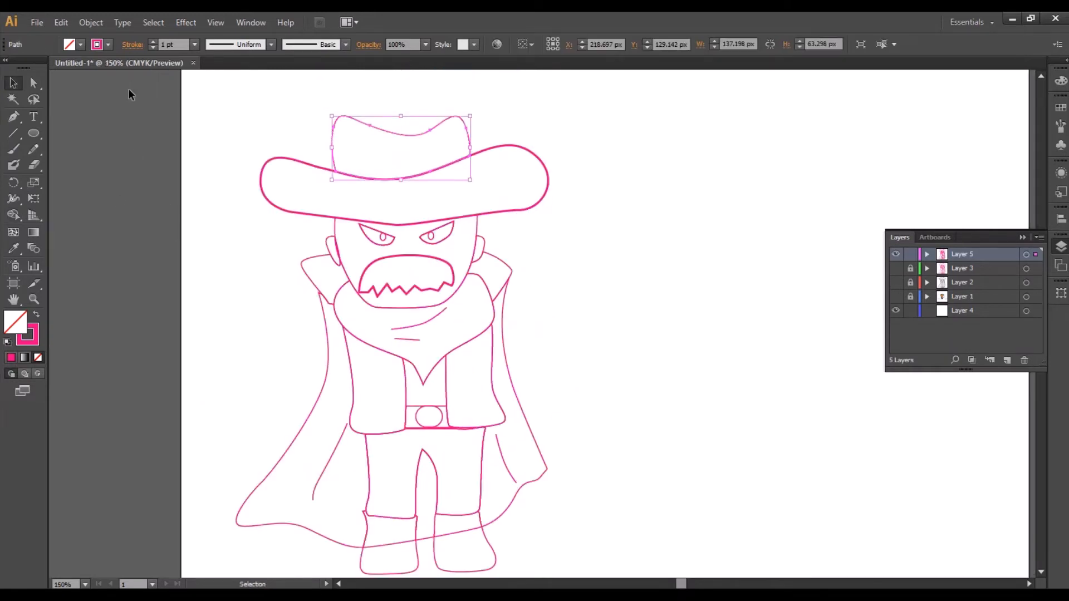
- Show the colour reference cowboy on Layer 1 and move the whole line-art character beside it so the two no longer overlap
click(896, 296)
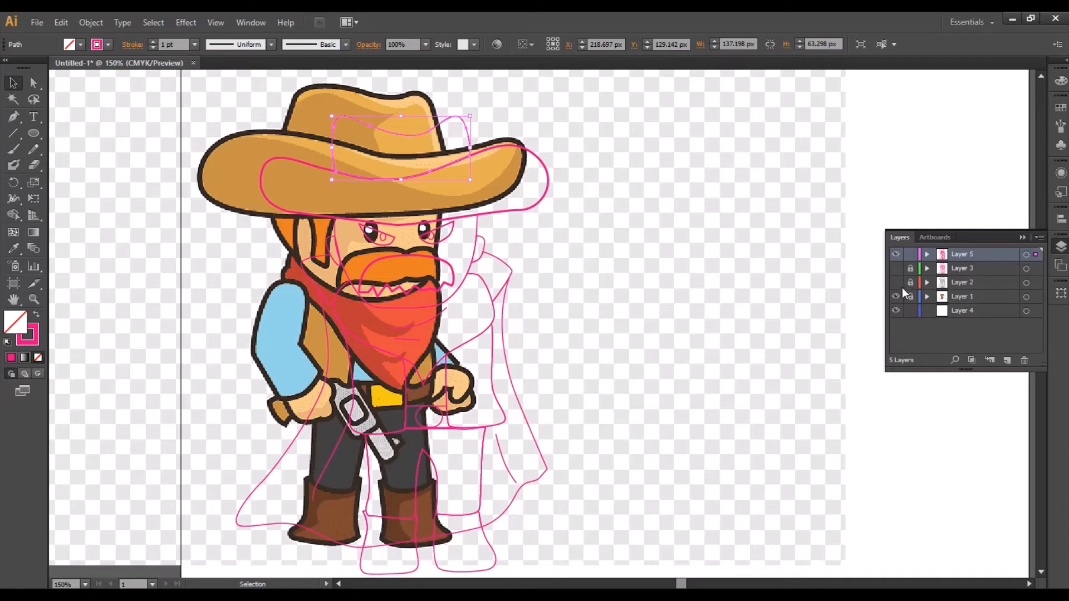
mouse_move(232, 113)
mouse_down()
mouse_move(565, 540)
mouse_move(578, 579)
mouse_up()
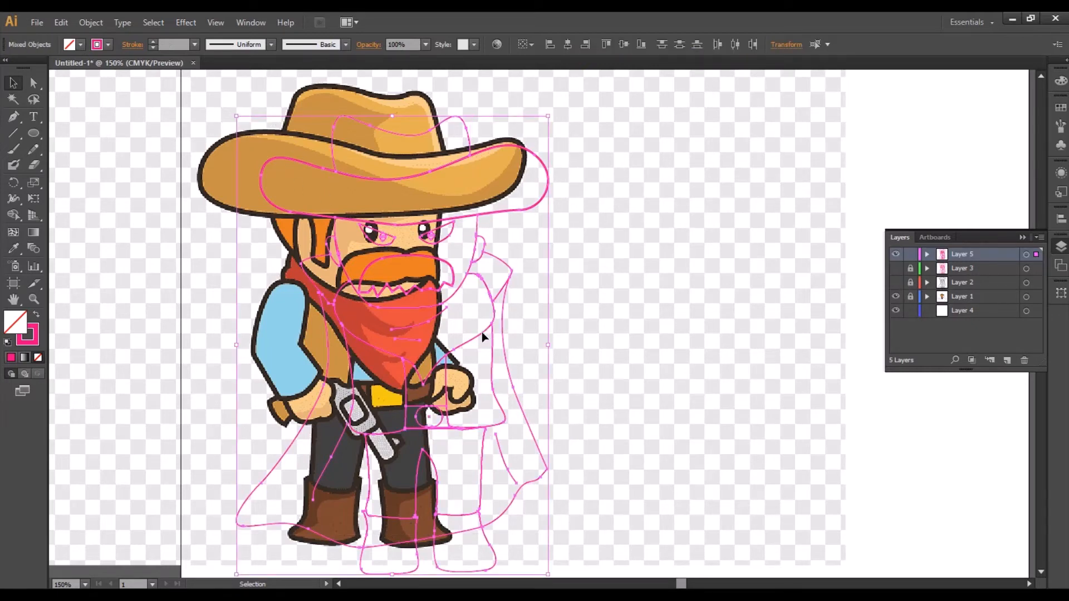
mouse_move(483, 337)
mouse_down()
mouse_move(813, 336)
mouse_move(805, 336)
mouse_up()
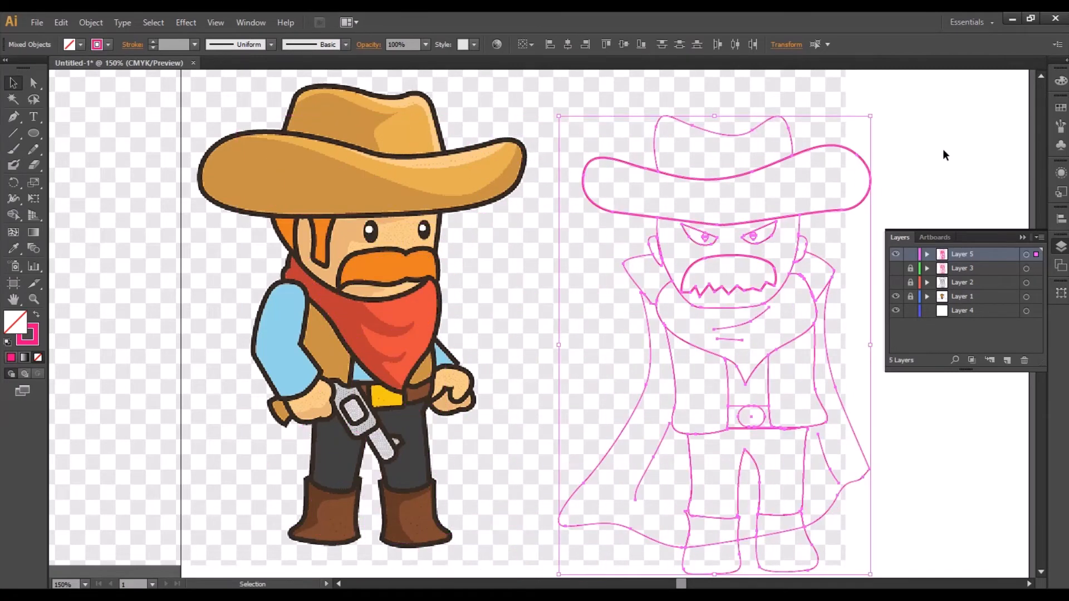
click(945, 154)
- Fill the hat crown and the hat brim with the light tan of the reference cowboy's hat using the Eyedropper
click(747, 135)
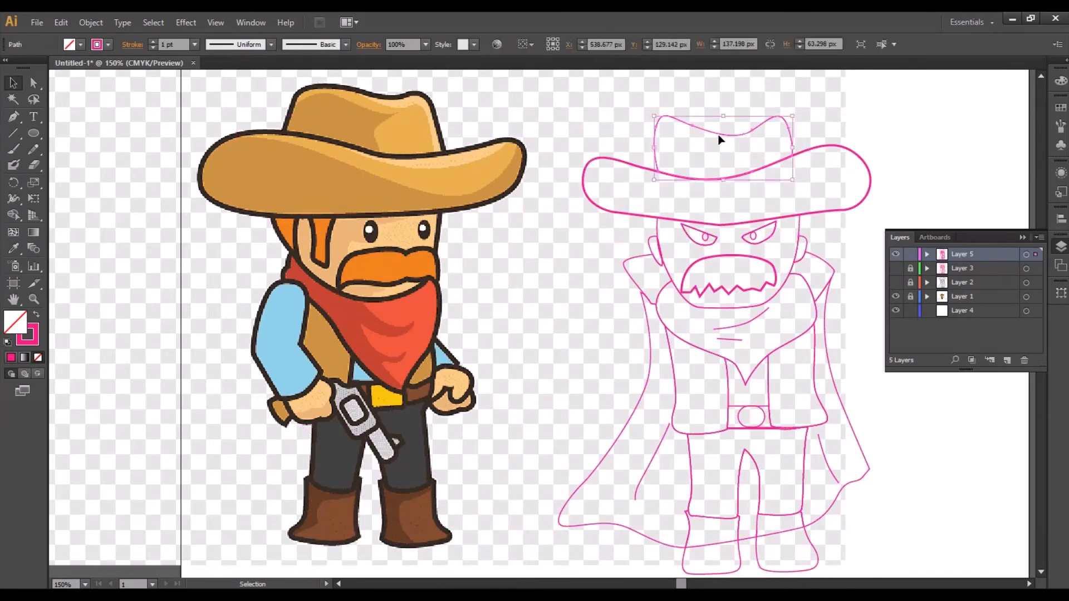
key(i)
click(411, 124)
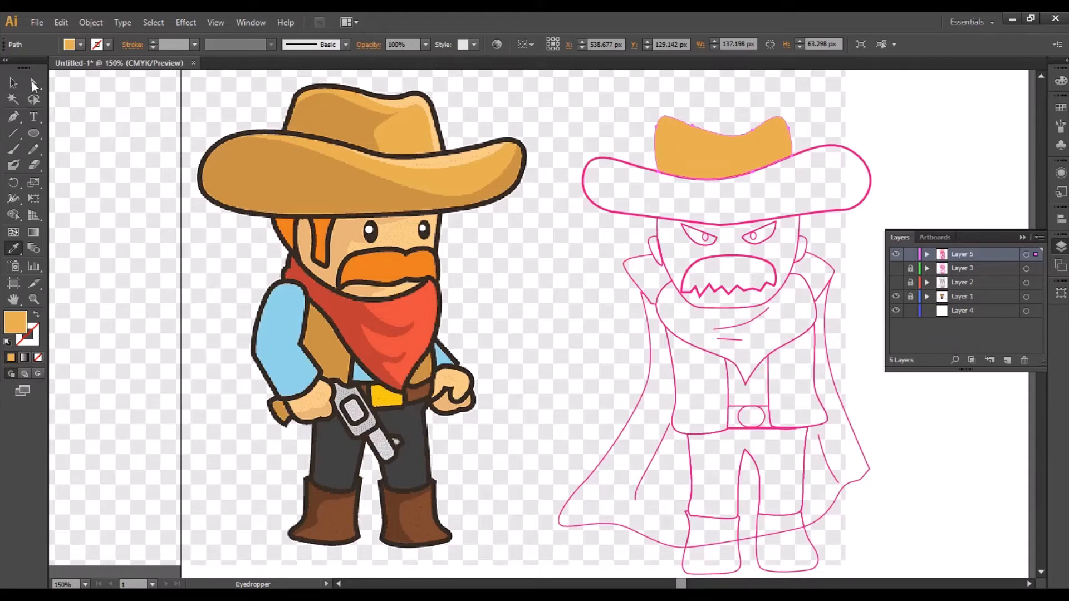
click(13, 83)
click(637, 169)
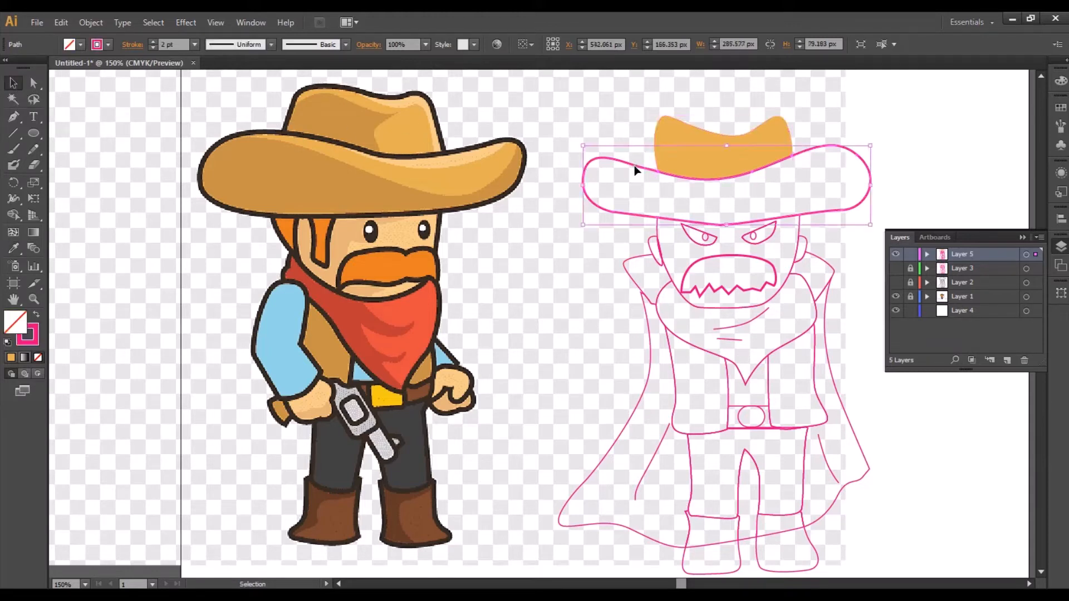
key(i)
click(453, 179)
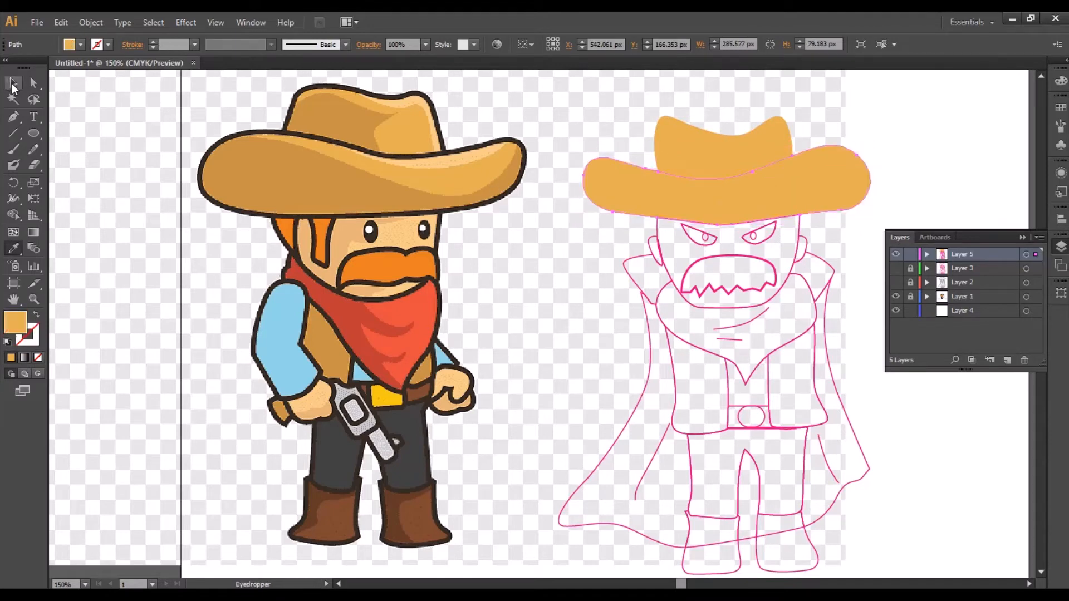
- Fill the face shape with the light skin tone sampled from the reference cowboy's face
key(v)
click(657, 234)
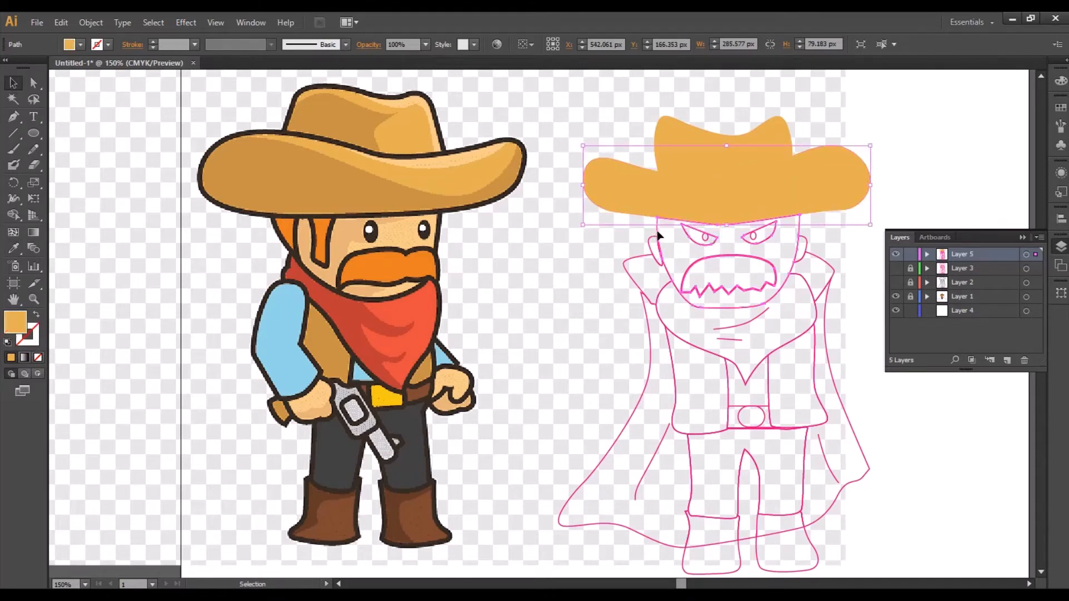
key(i)
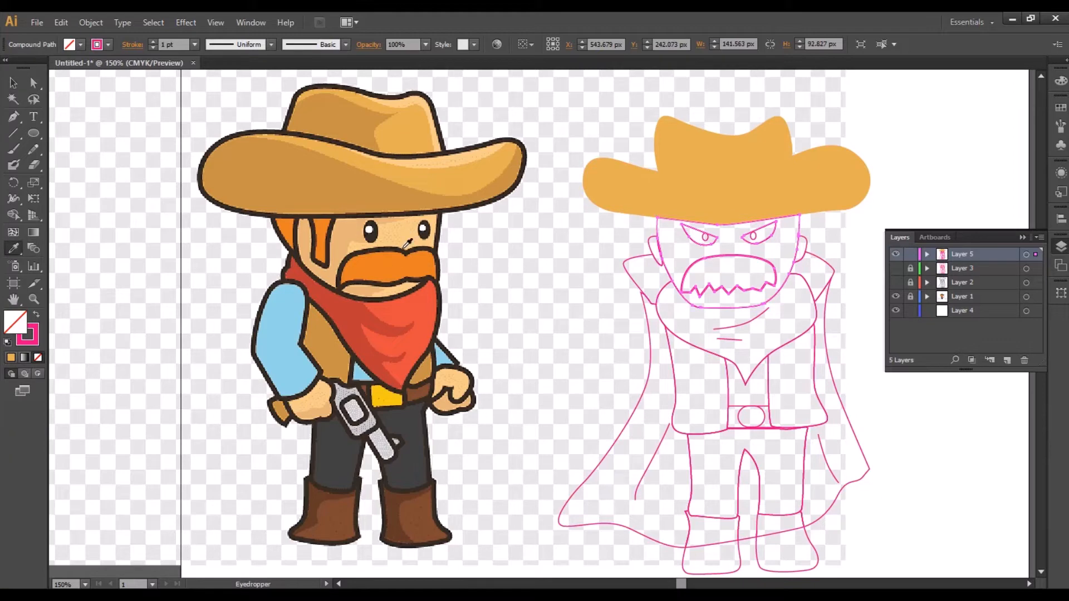
click(433, 224)
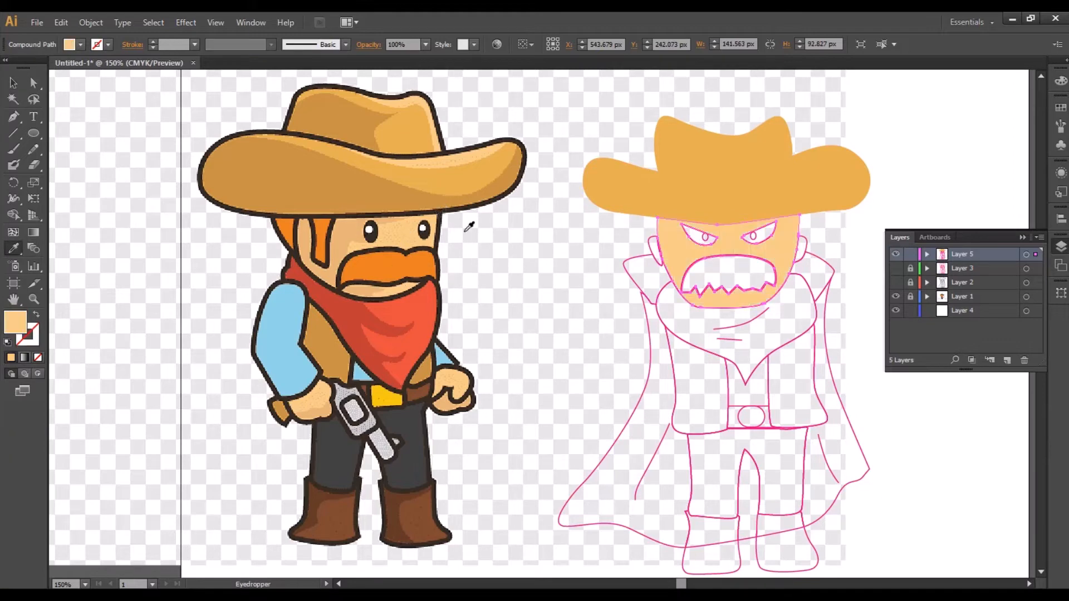
- Fill the jagged moustache shape with the orange sampled from the reference cowboy's moustache
key(v)
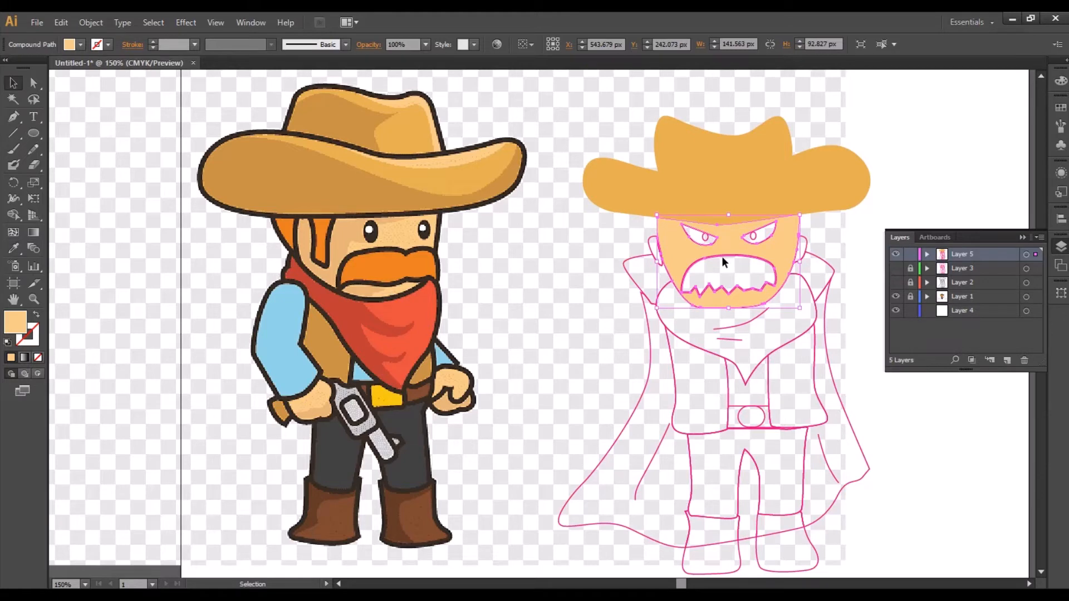
click(888, 220)
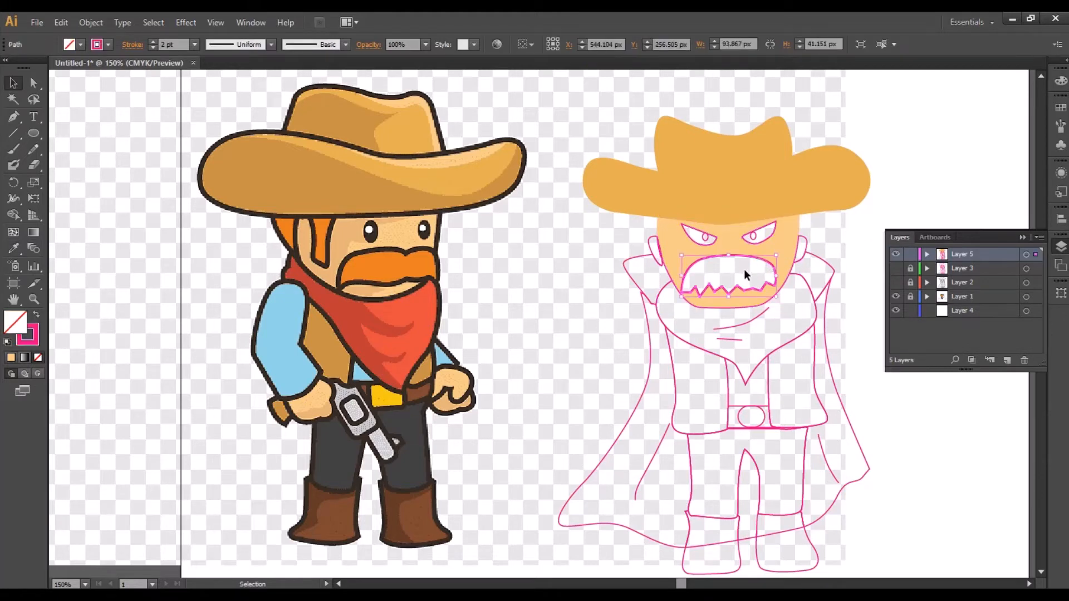
key(i)
click(410, 259)
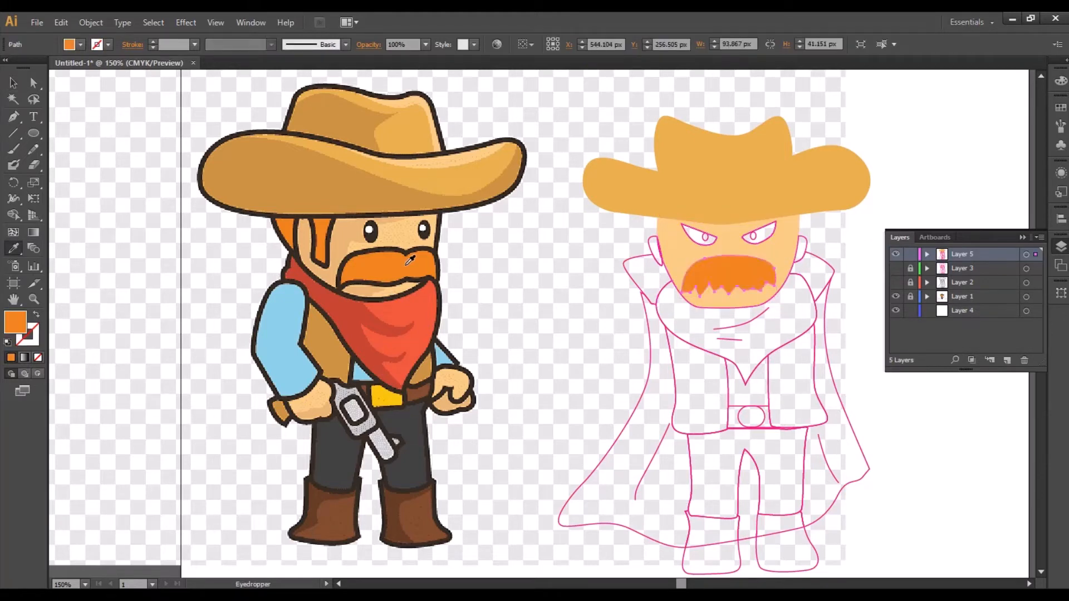
- Colour the left-hand eye from the reference cowboy's eye, with a white eyeball and a dark brown pupil
key(v)
click(710, 229)
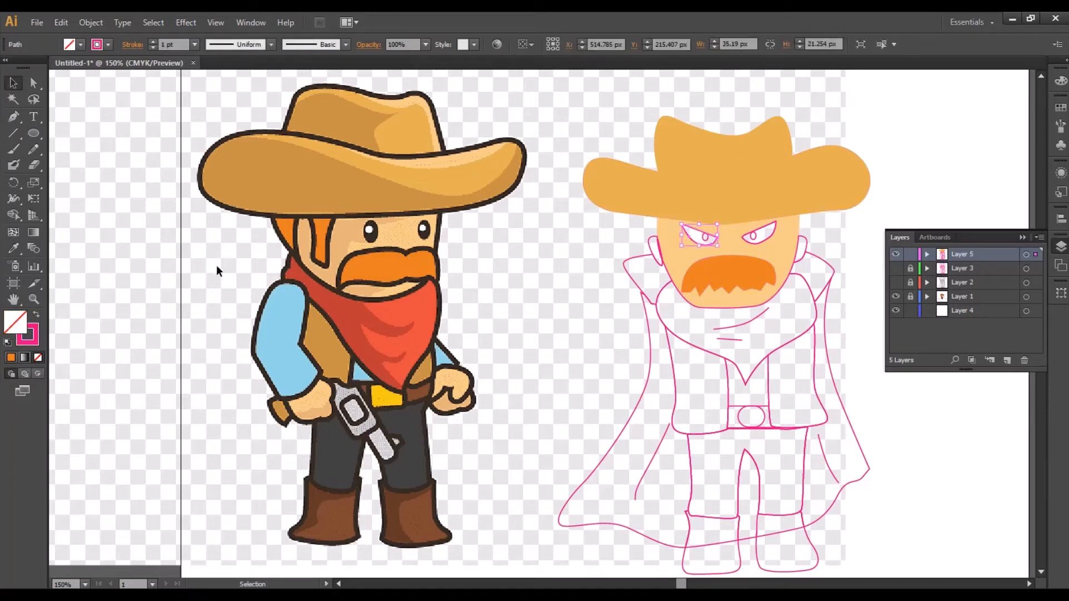
key(i)
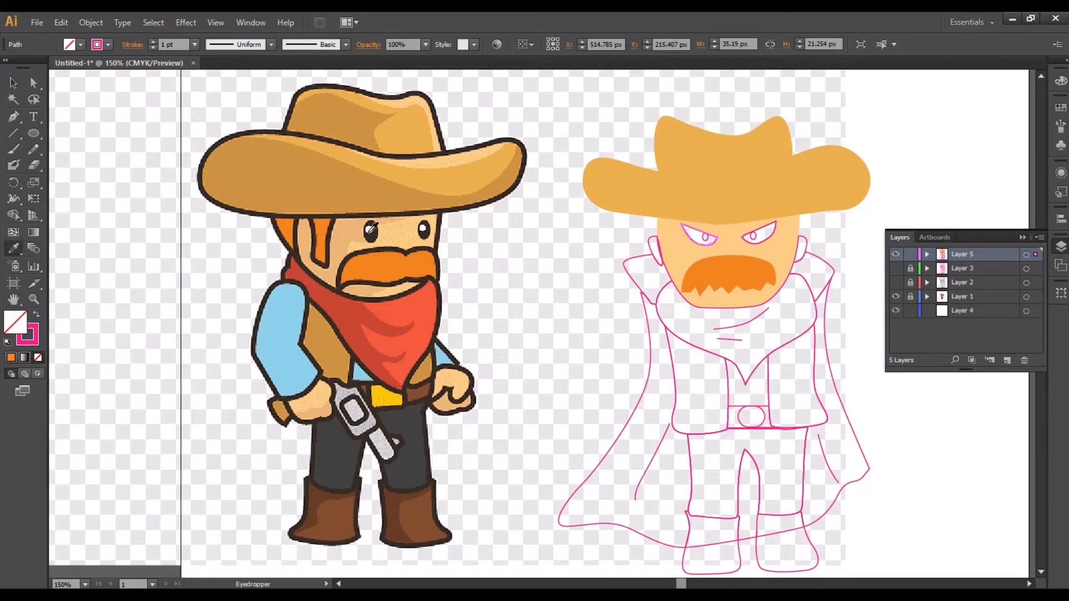
click(369, 226)
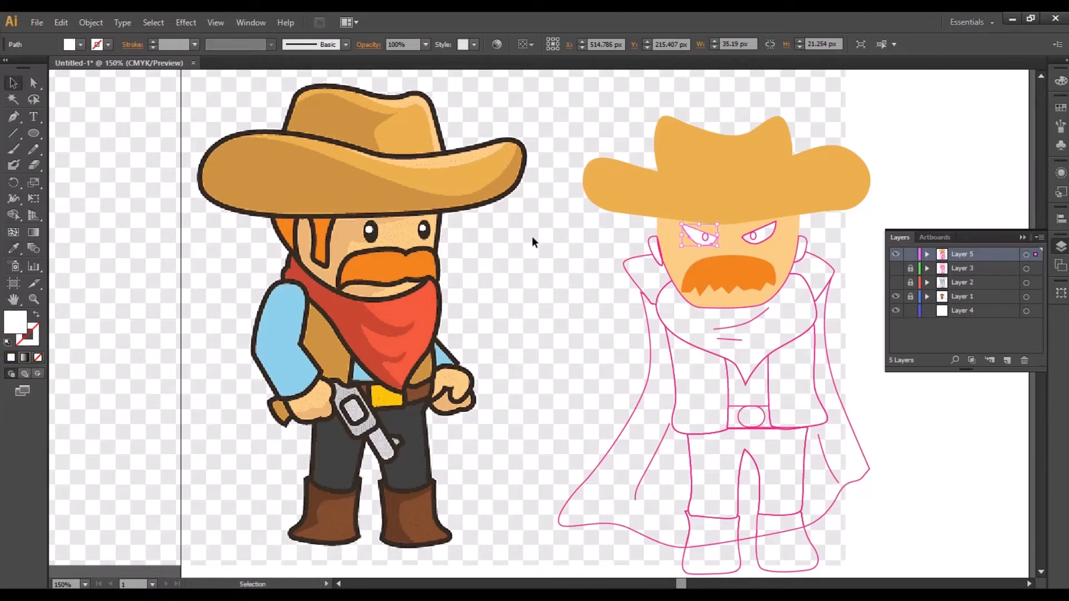
key(v)
click(707, 238)
key(i)
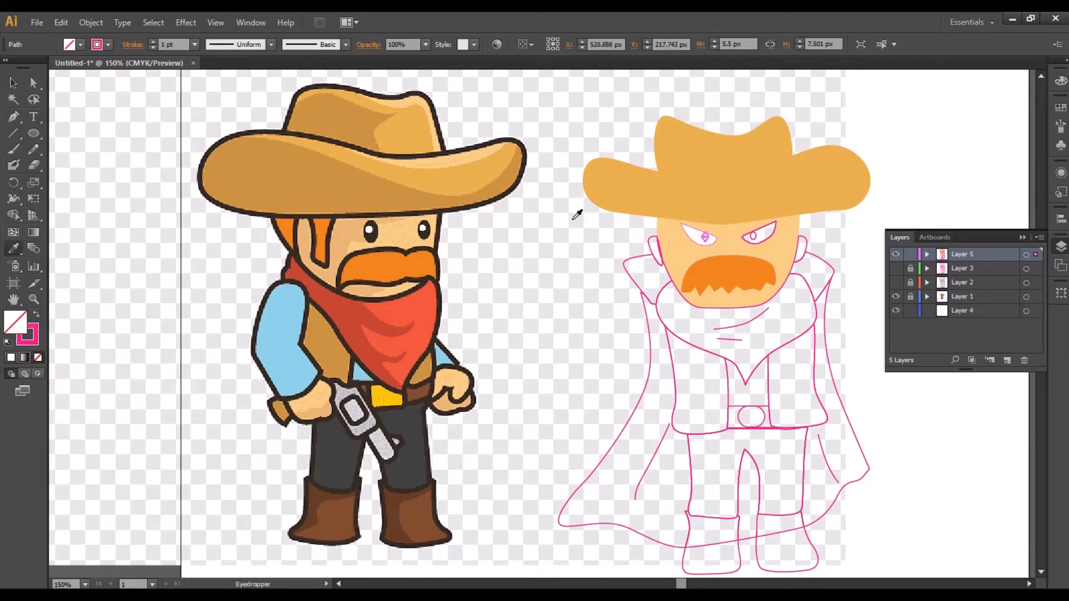
click(371, 230)
key(v)
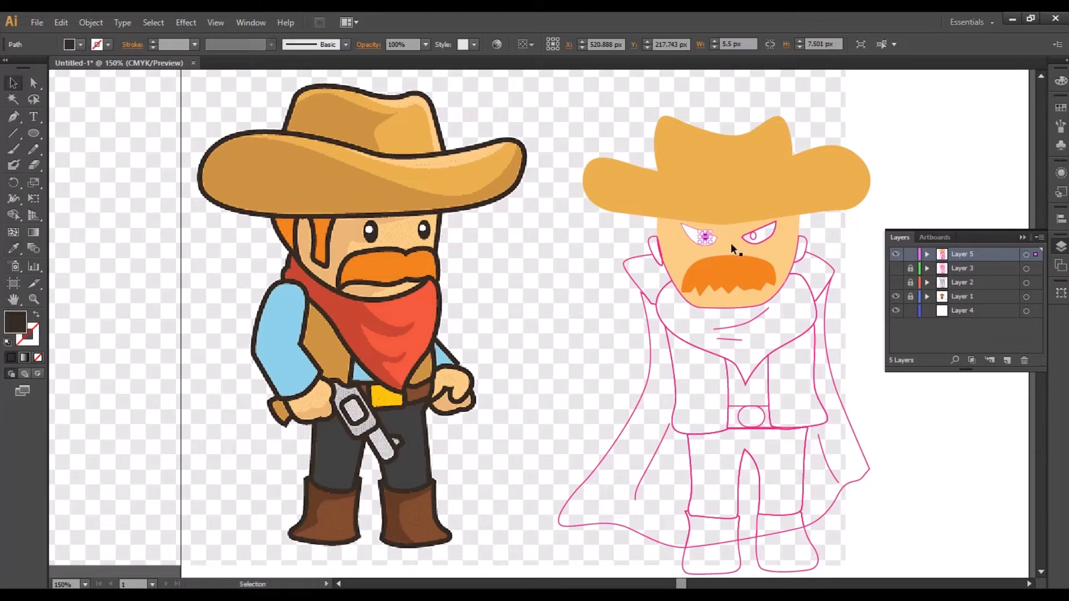
click(566, 255)
- Match the right-hand eye to the left-hand one by sampling its white for the eyeball and its dark brown for the pupil
click(766, 233)
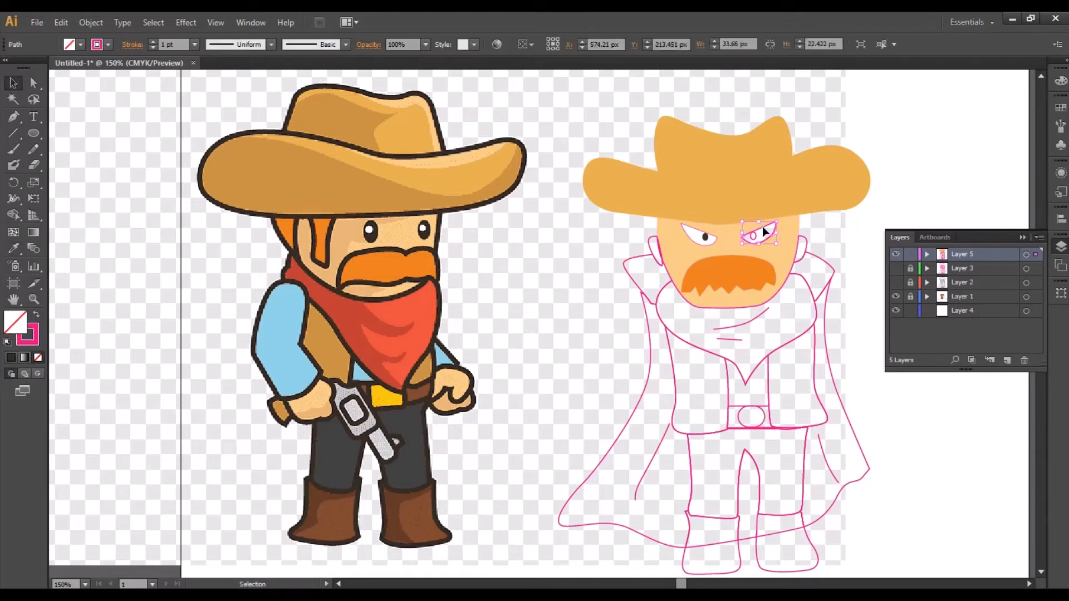
key(i)
click(697, 227)
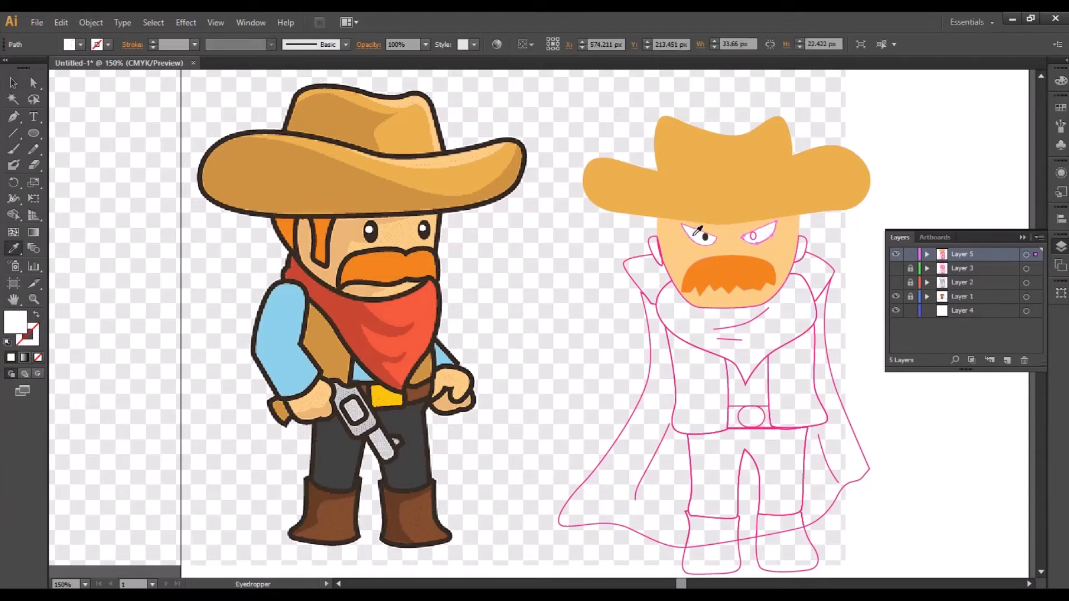
key(v)
click(753, 236)
key(i)
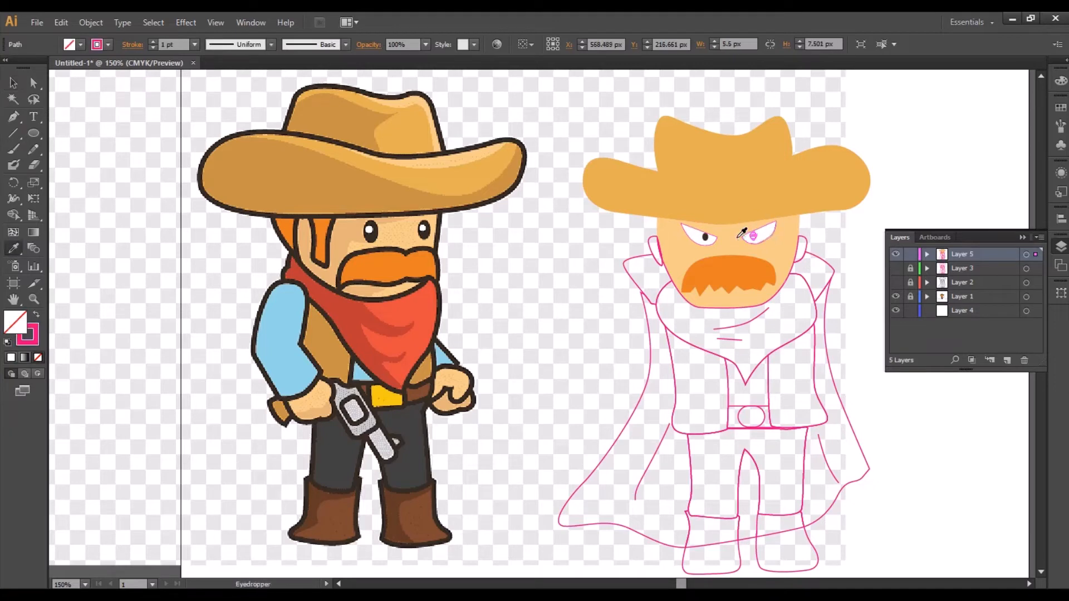
click(707, 237)
key(v)
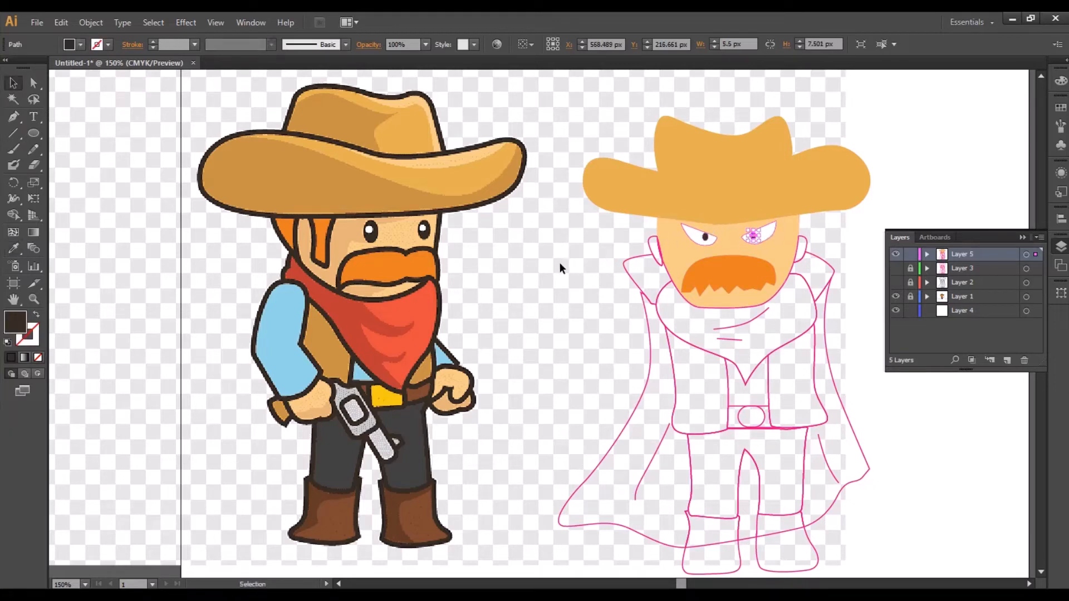
click(560, 262)
- Select both ears and fill them with the skin tone sampled from the character's face
click(655, 248)
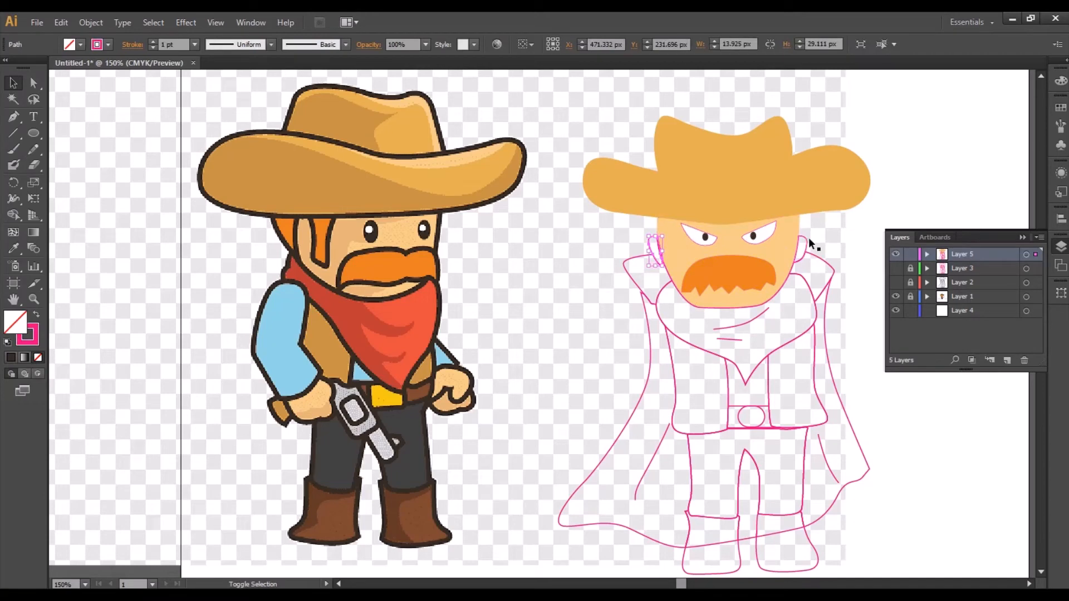
shift+click(808, 238)
key(i)
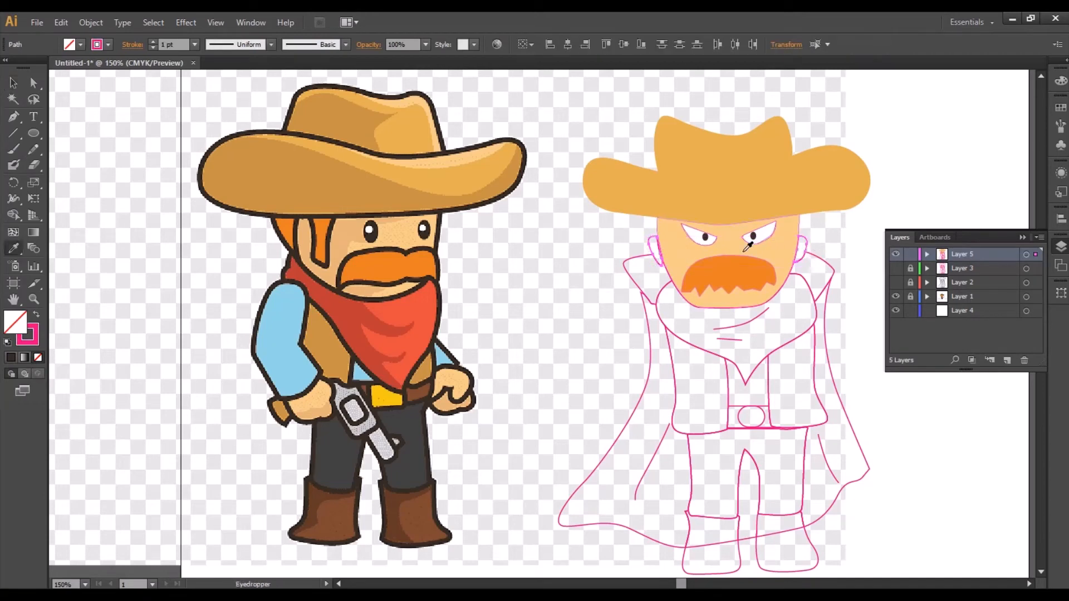
click(780, 248)
key(v)
click(856, 232)
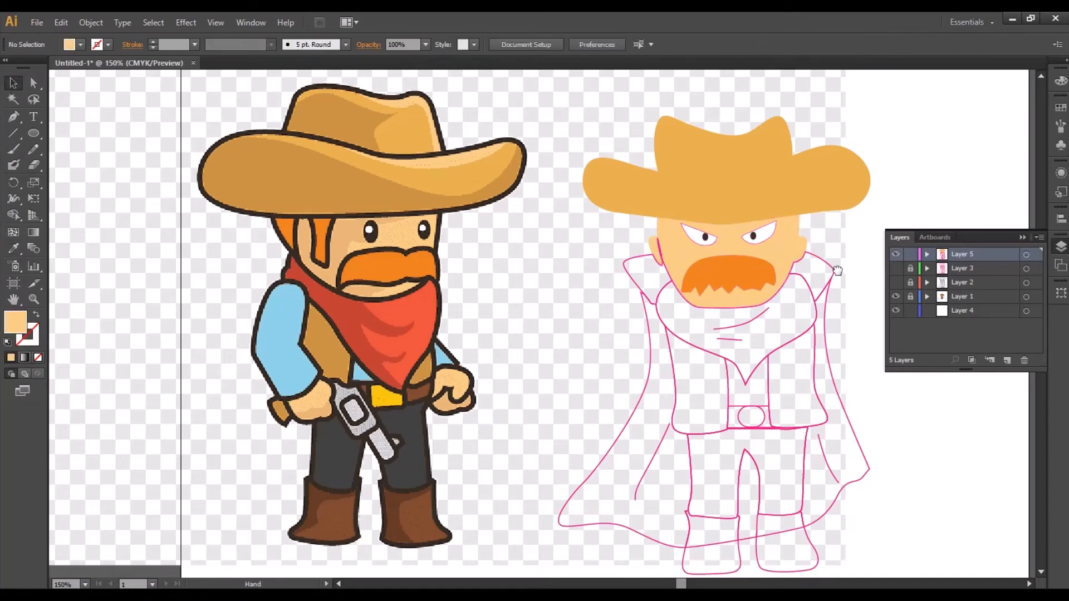
- Select both collar flaps beside the face and fill them with the dark grey sampled from the reference cowboy's trousers
drag(843, 274, 801, 247)
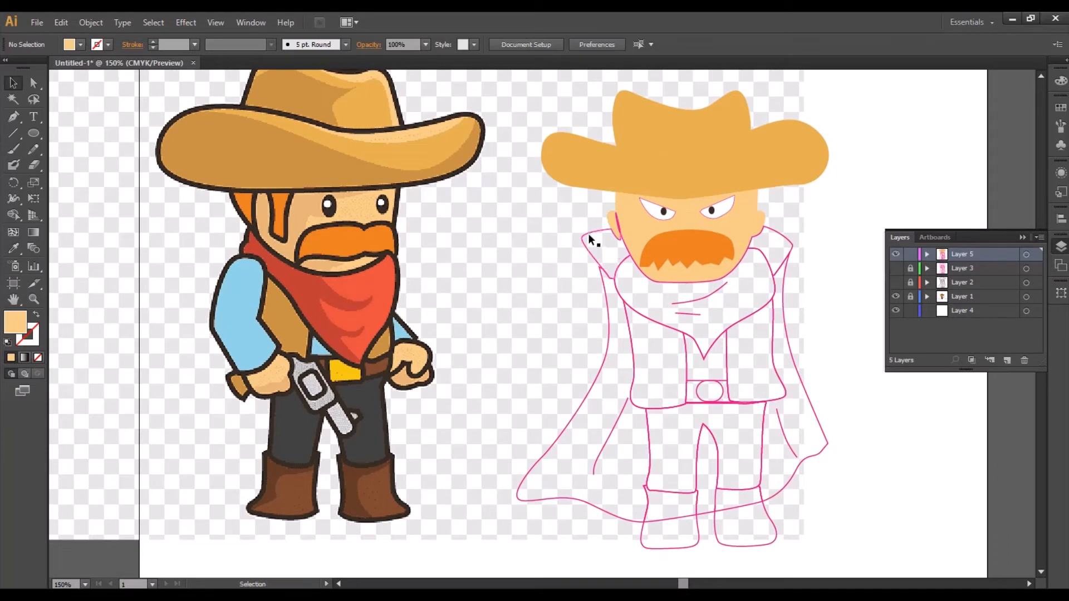
click(588, 233)
shift+click(789, 244)
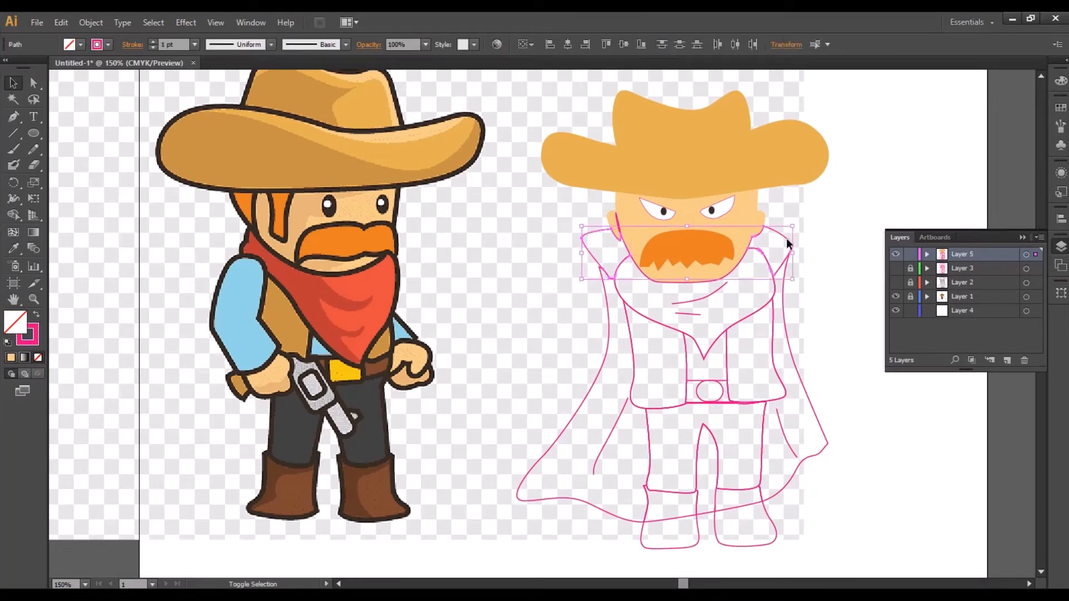
key(i)
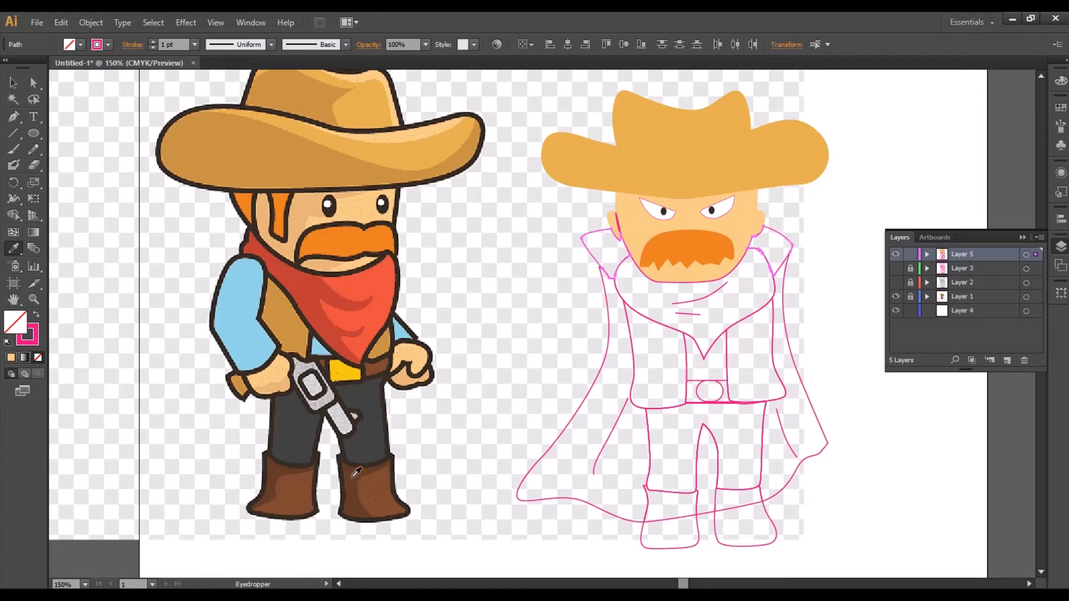
click(357, 472)
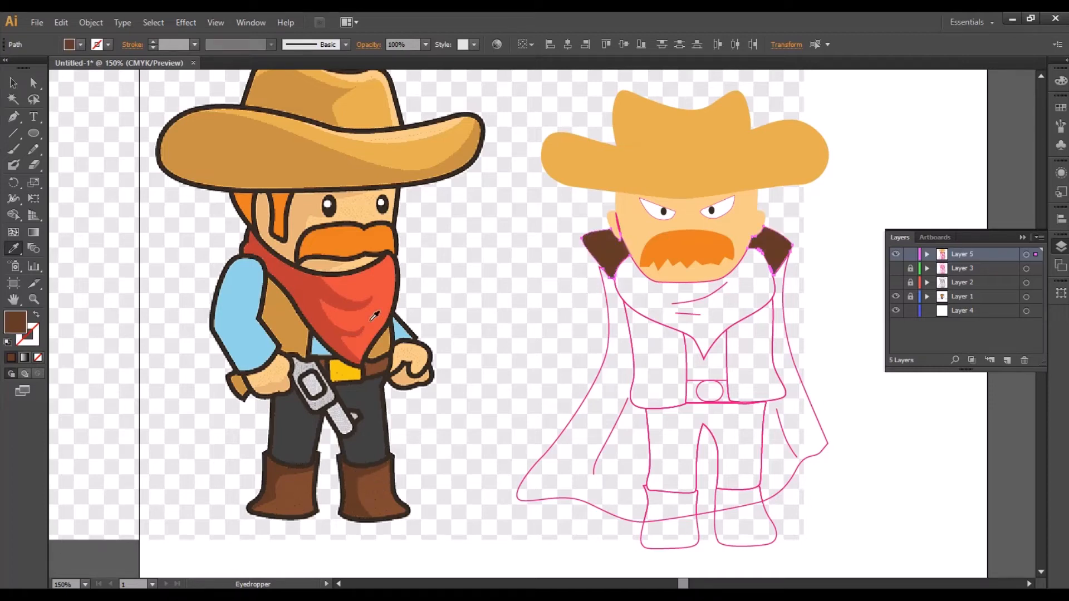
click(385, 276)
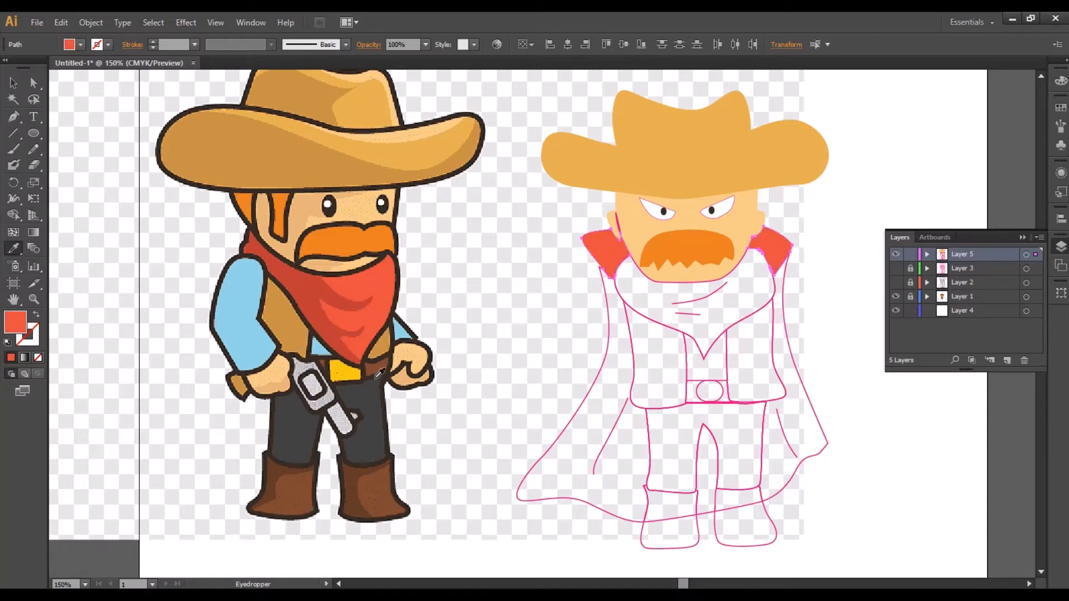
click(384, 487)
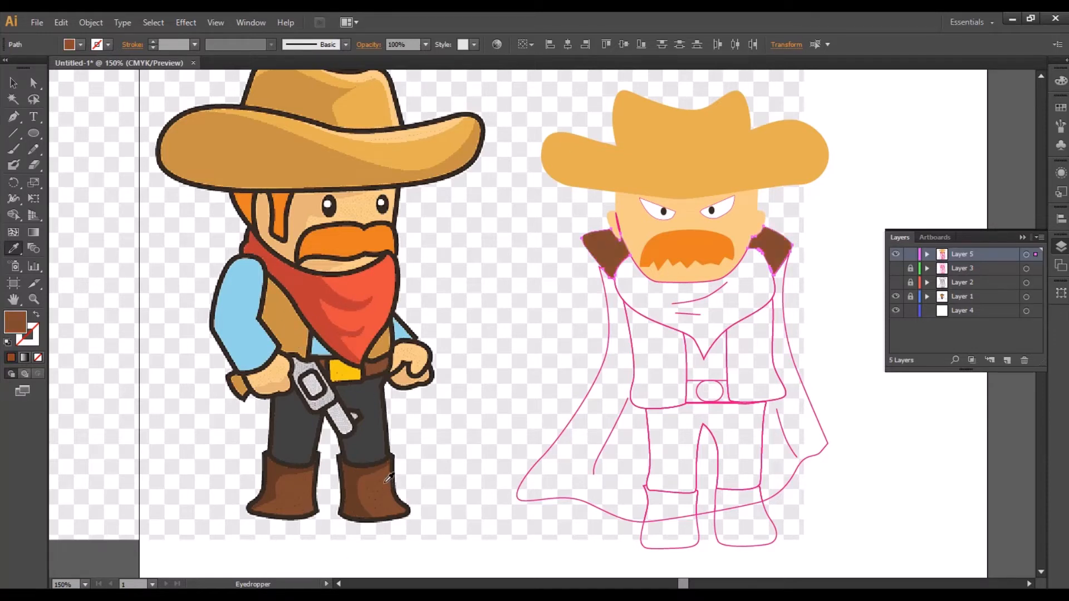
key(v)
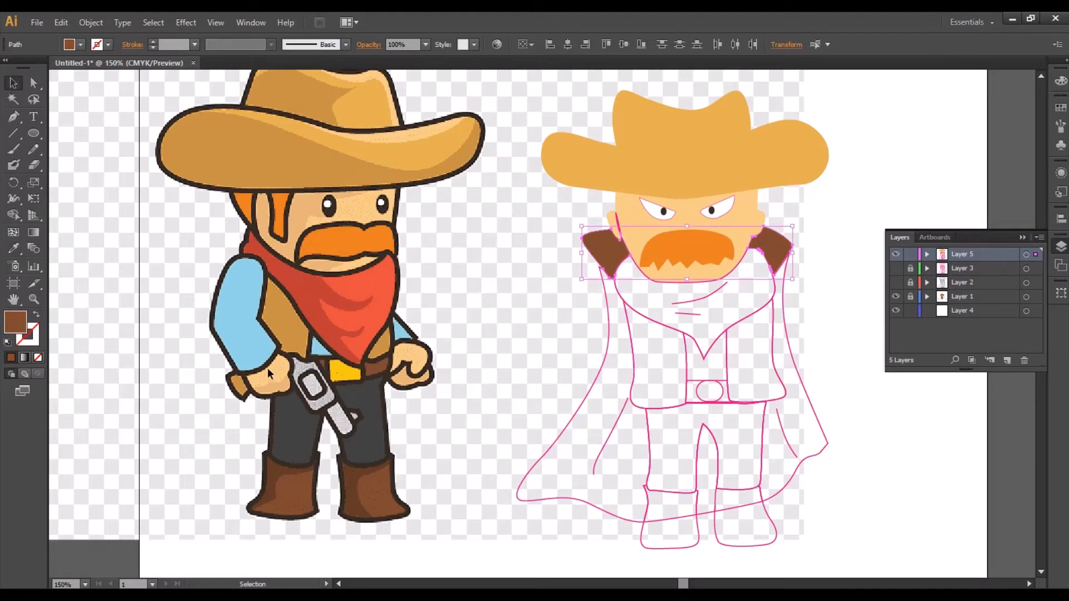
key(i)
click(373, 397)
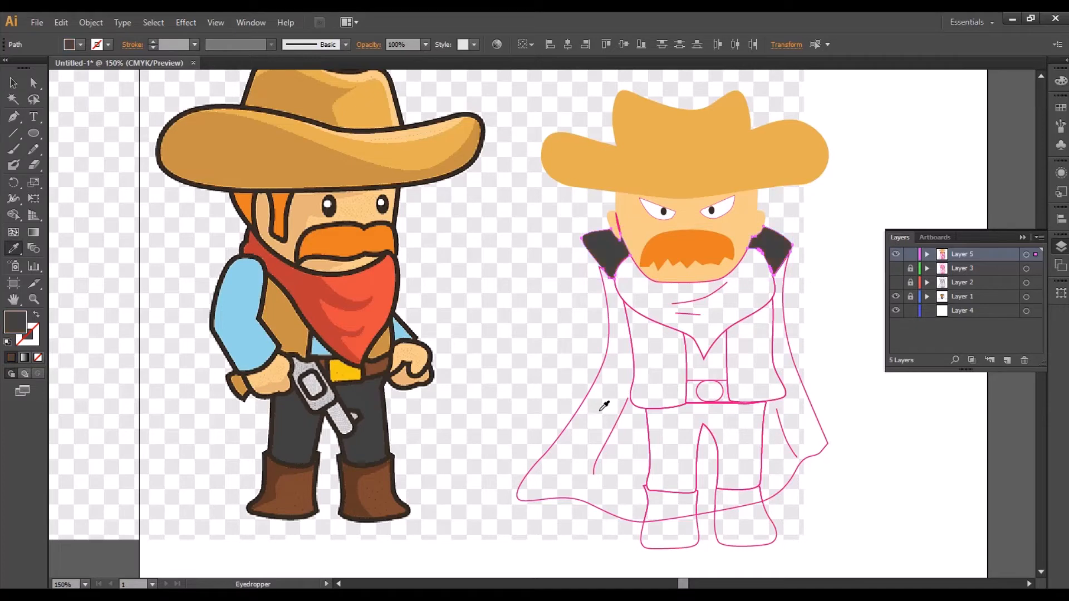
key(v)
click(828, 291)
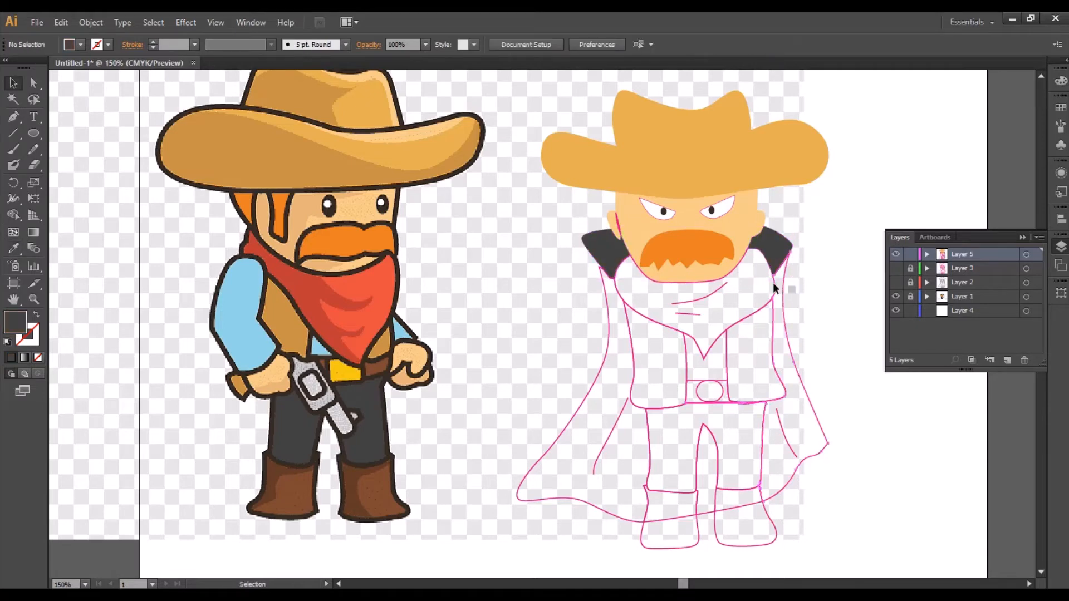
click(678, 302)
drag(515, 303, 834, 498)
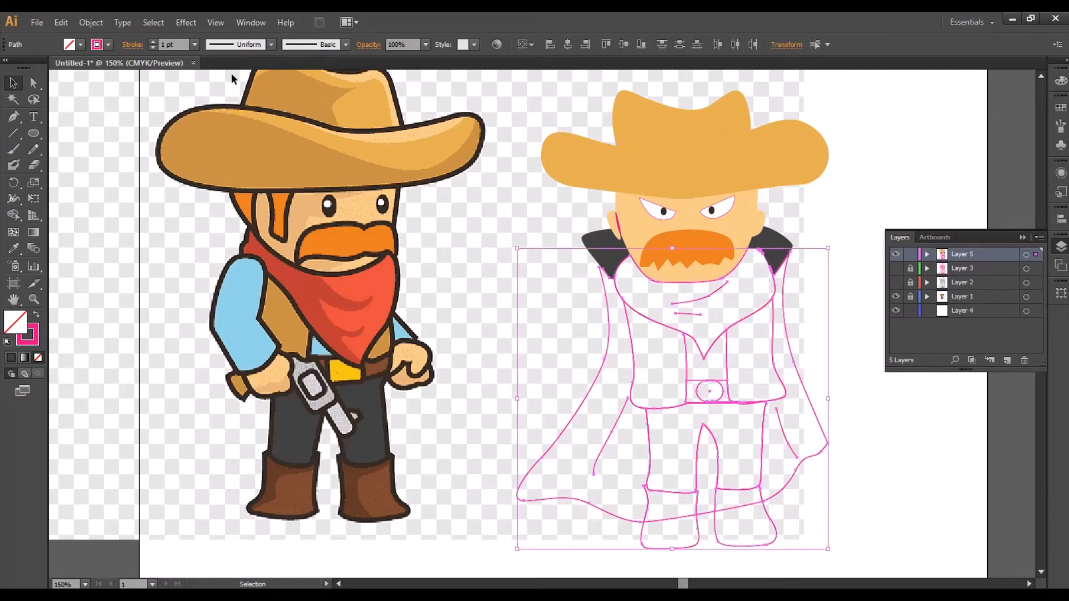
click(14, 215)
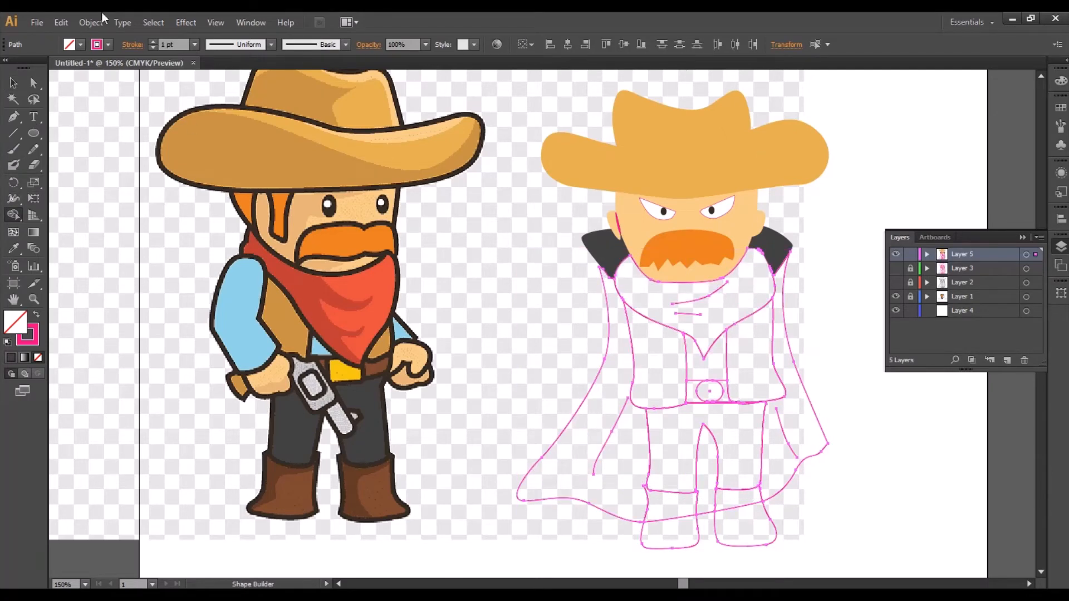
click(13, 84)
click(657, 286)
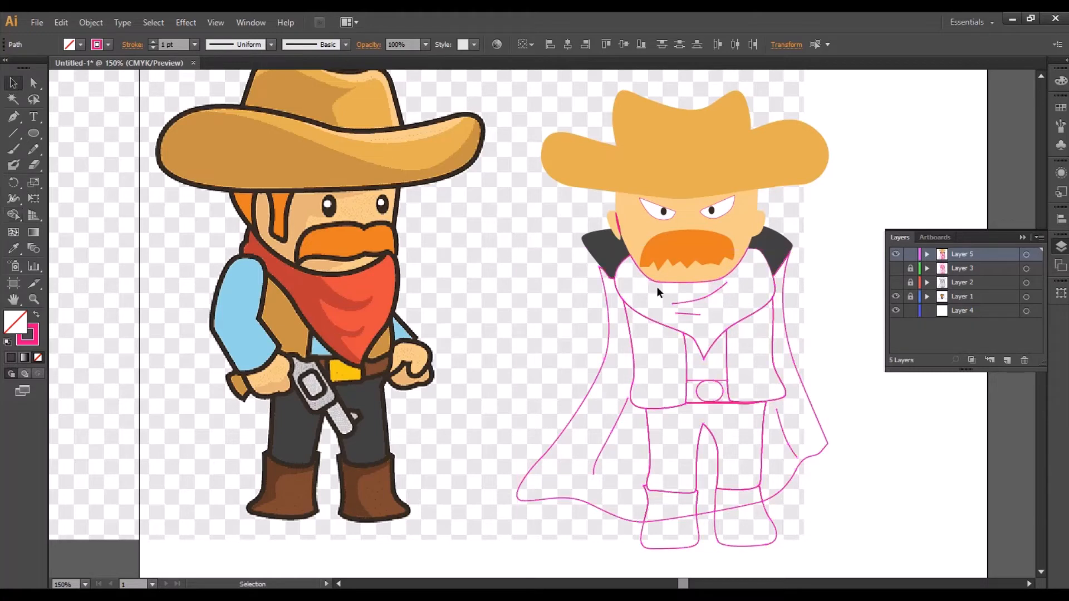
- Fill the neckerchief shape with the red sampled from the reference cowboy's bandana
click(623, 260)
click(13, 249)
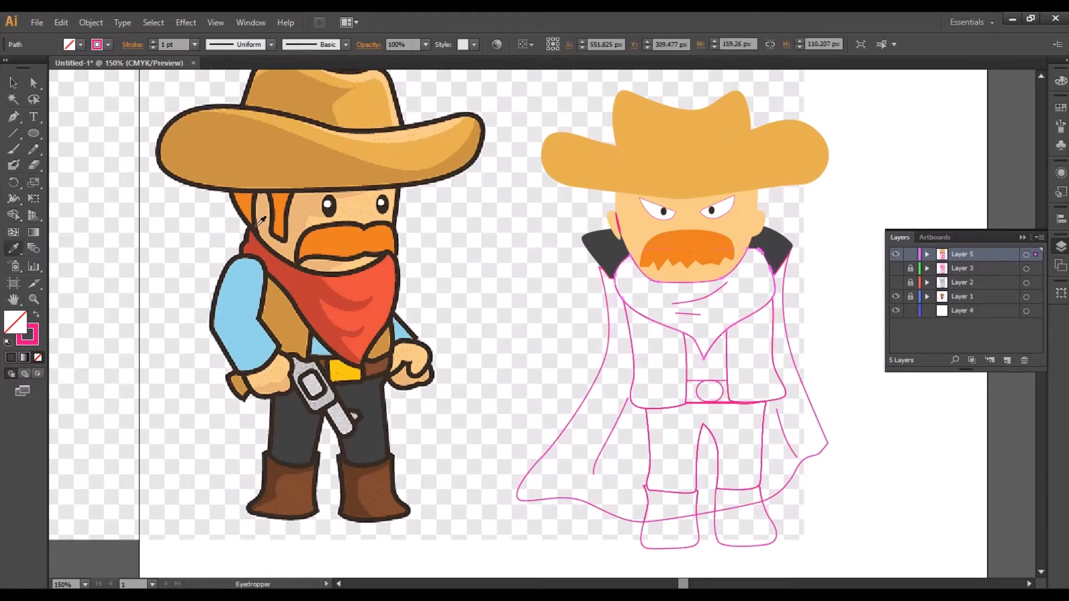
click(390, 283)
key(v)
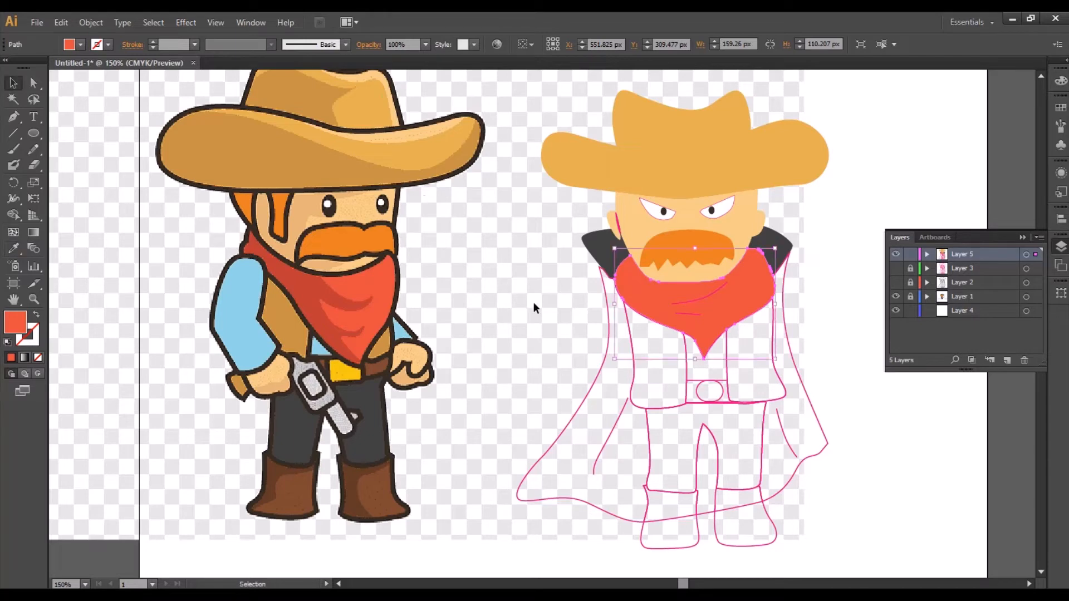
key(ctrl+shift+a)
- Fill both side pieces of the cape with the dark grey sampled from the collar flap
click(609, 312)
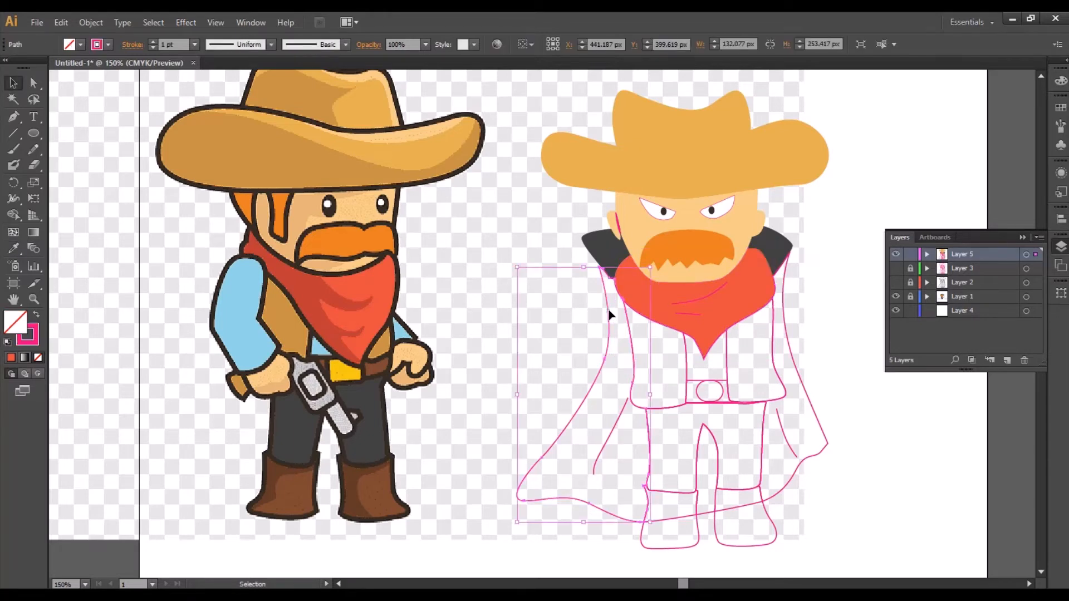
key(i)
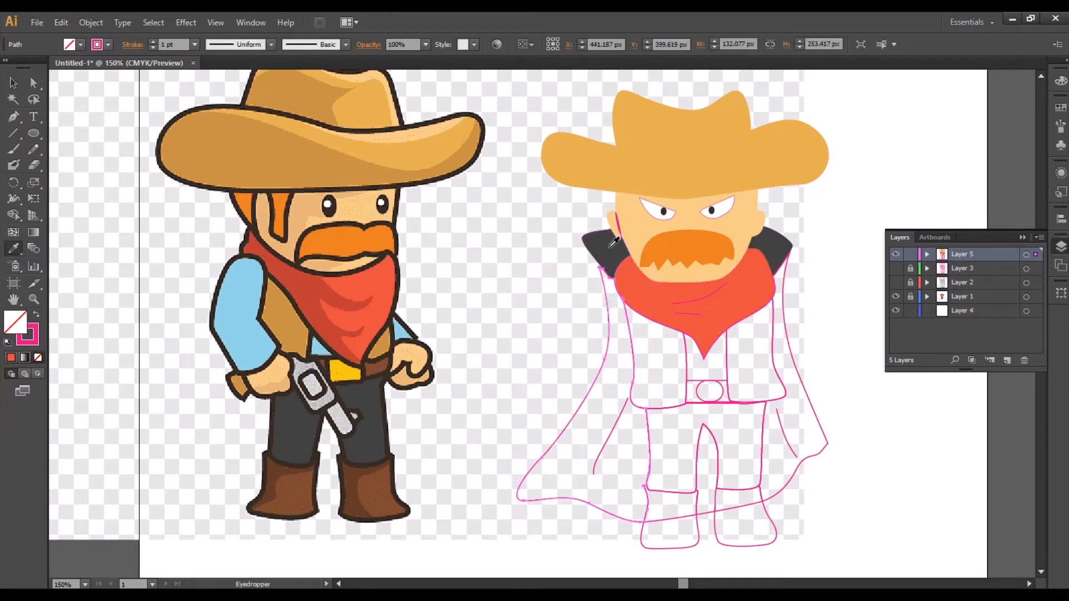
click(613, 244)
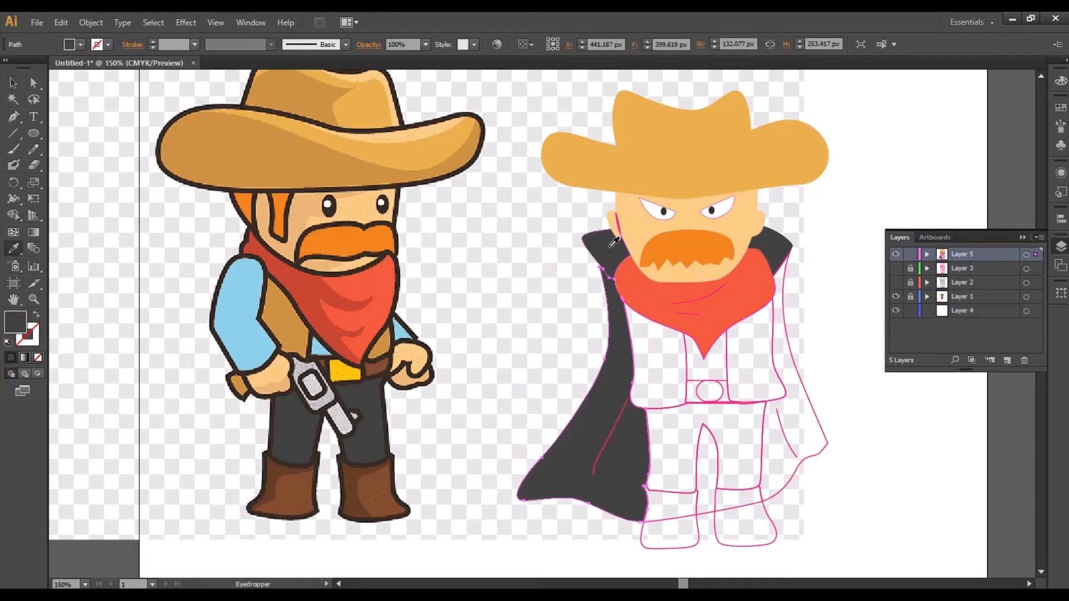
ctrl+click(781, 320)
click(616, 242)
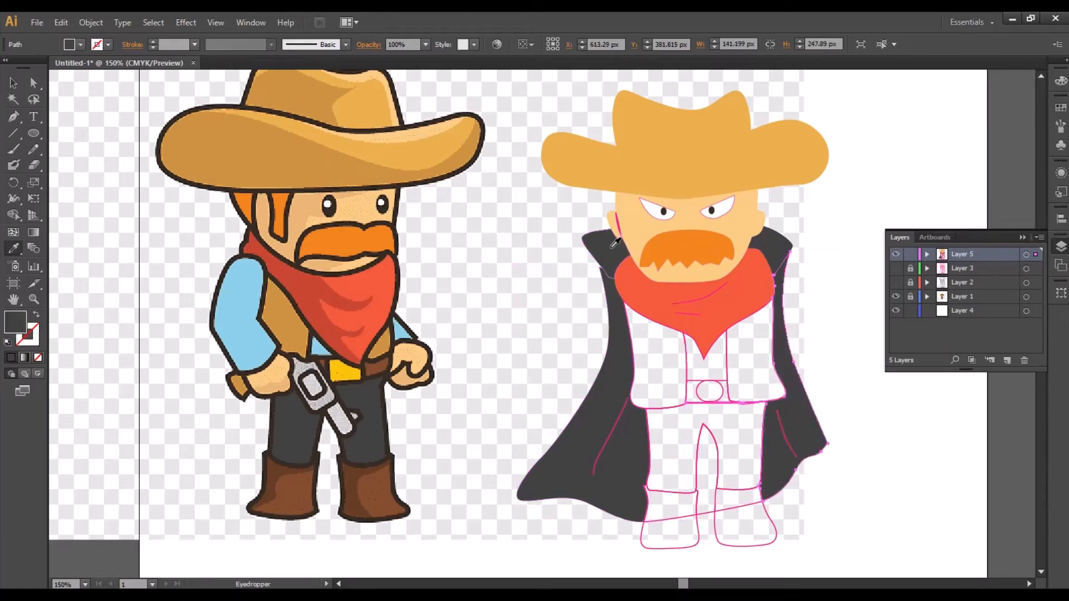
key(v)
click(569, 298)
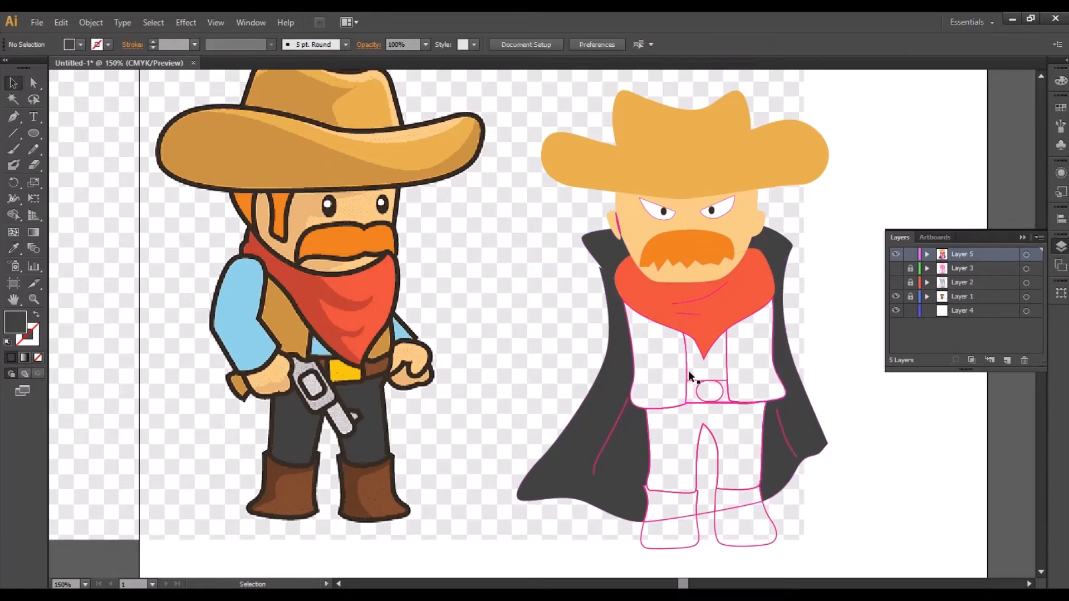
- Fill both halves of the vest with the tan brown sampled from the reference cowboy's vest
click(687, 366)
key(i)
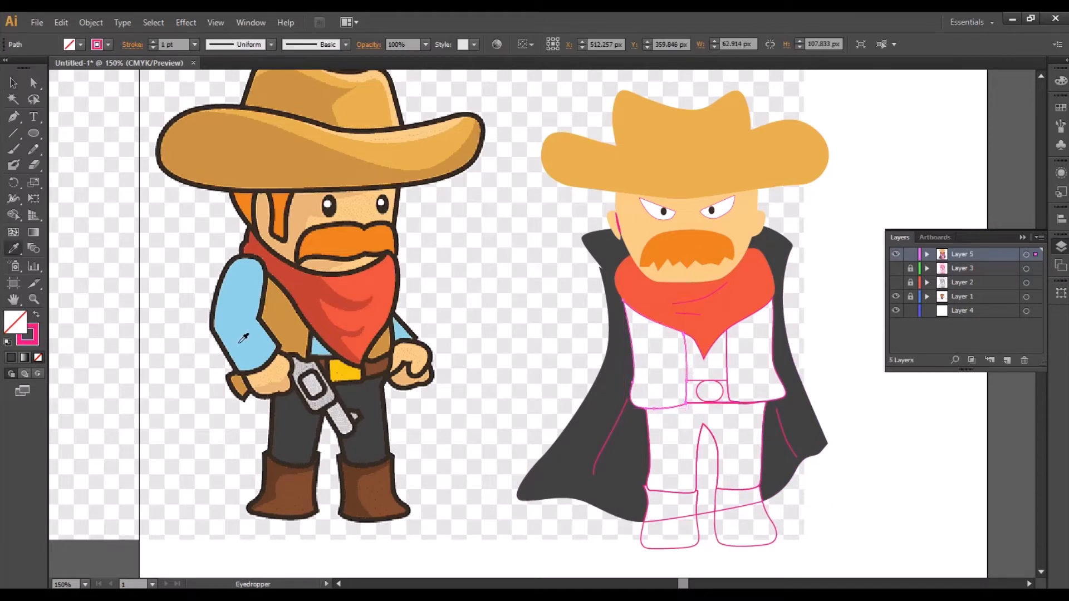
click(285, 319)
key(v)
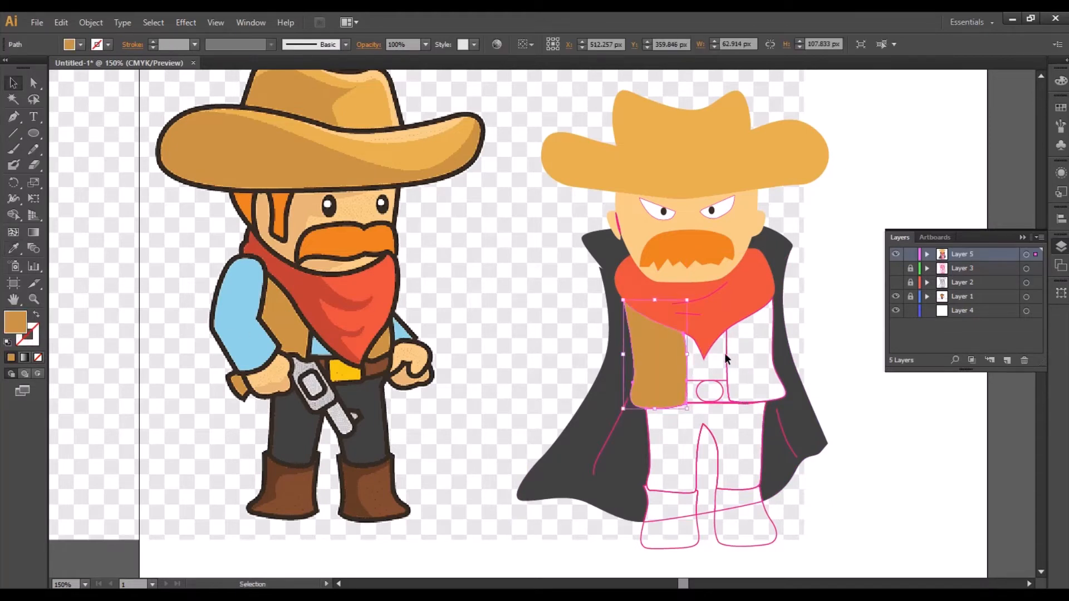
click(728, 356)
key(i)
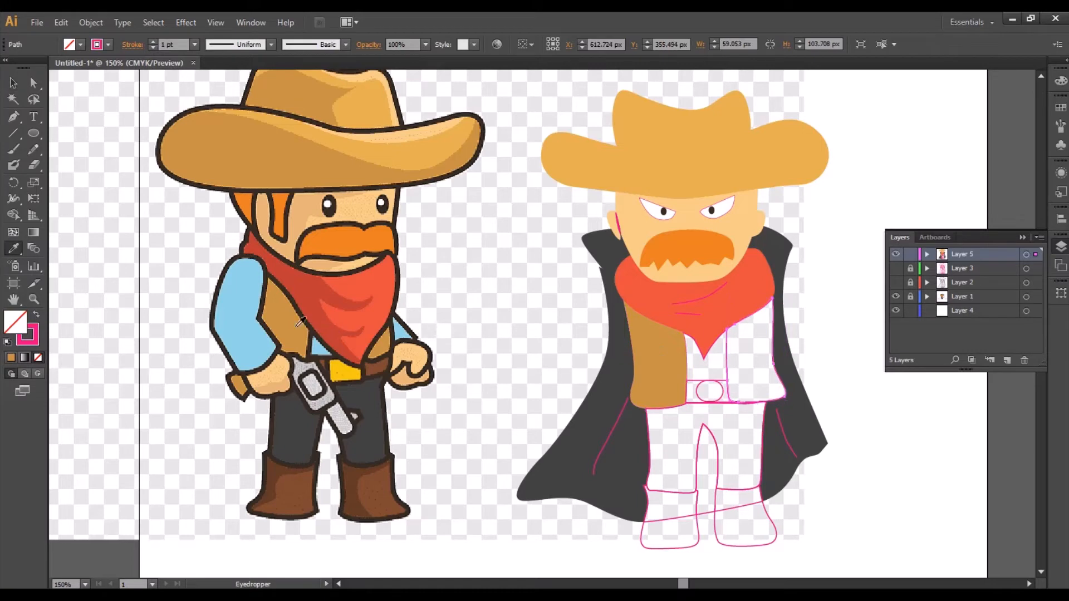
click(297, 319)
key(v)
- Fill the belt shape with the brown sampled from the reference cowboy's belt
click(700, 385)
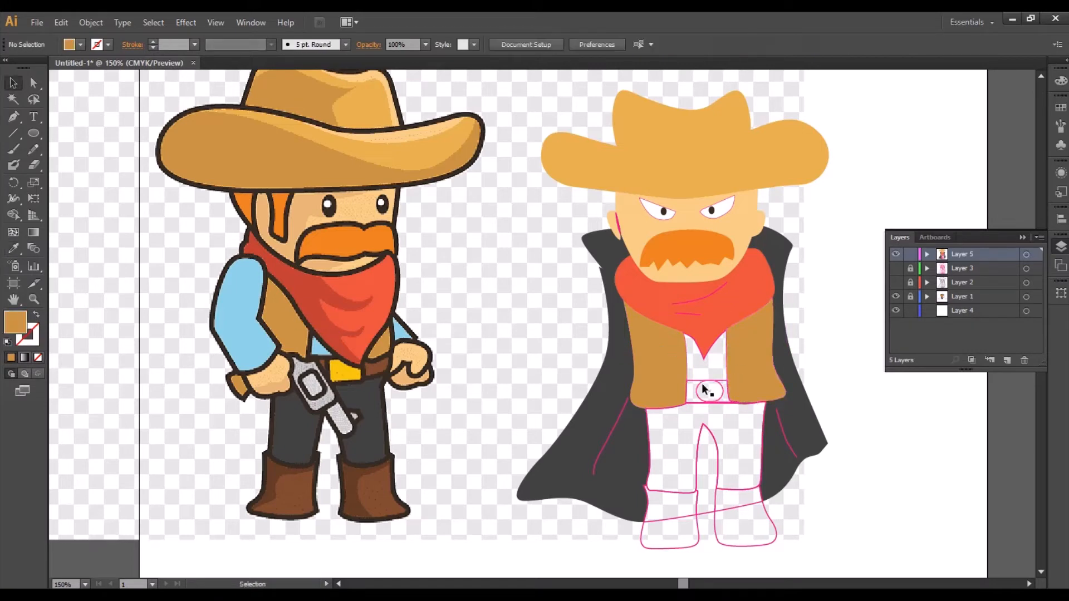
key(i)
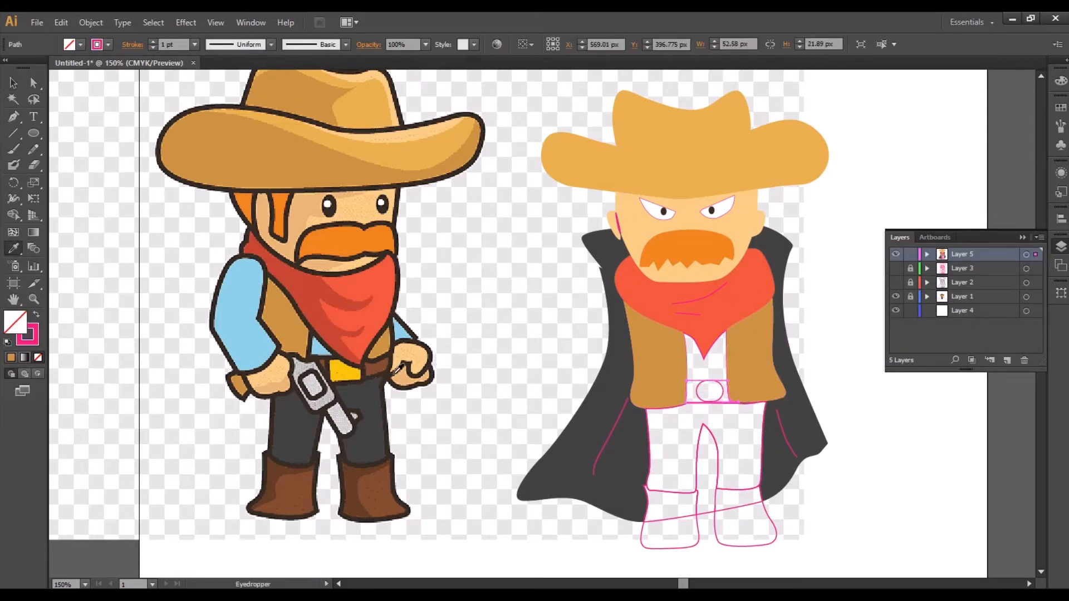
click(377, 362)
key(v)
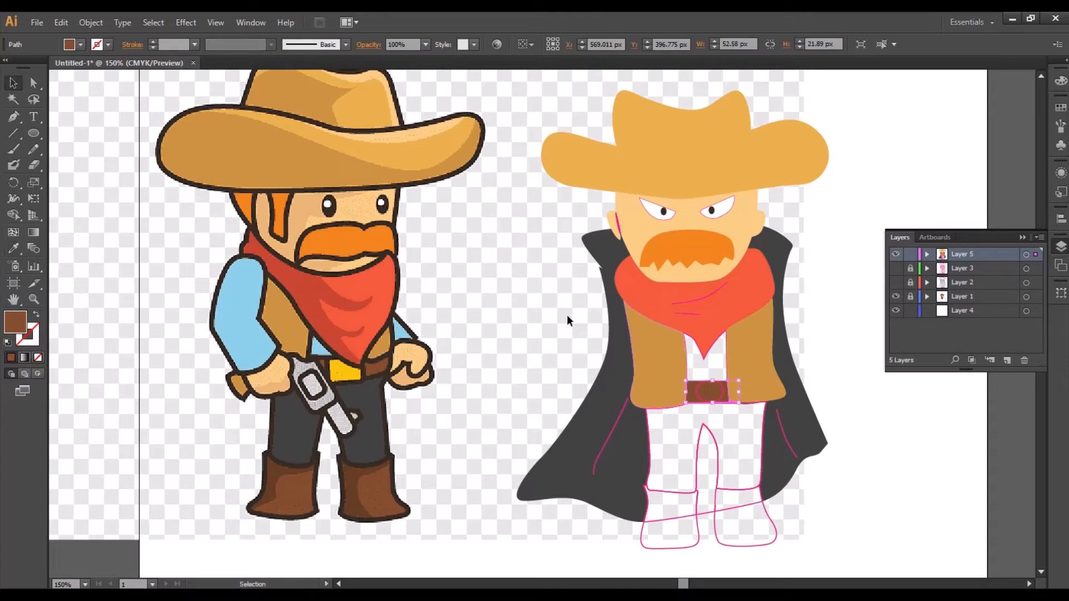
click(567, 315)
- Fill the round belt buckle with the yellow sampled from the reference cowboy's buckle
click(722, 385)
key(i)
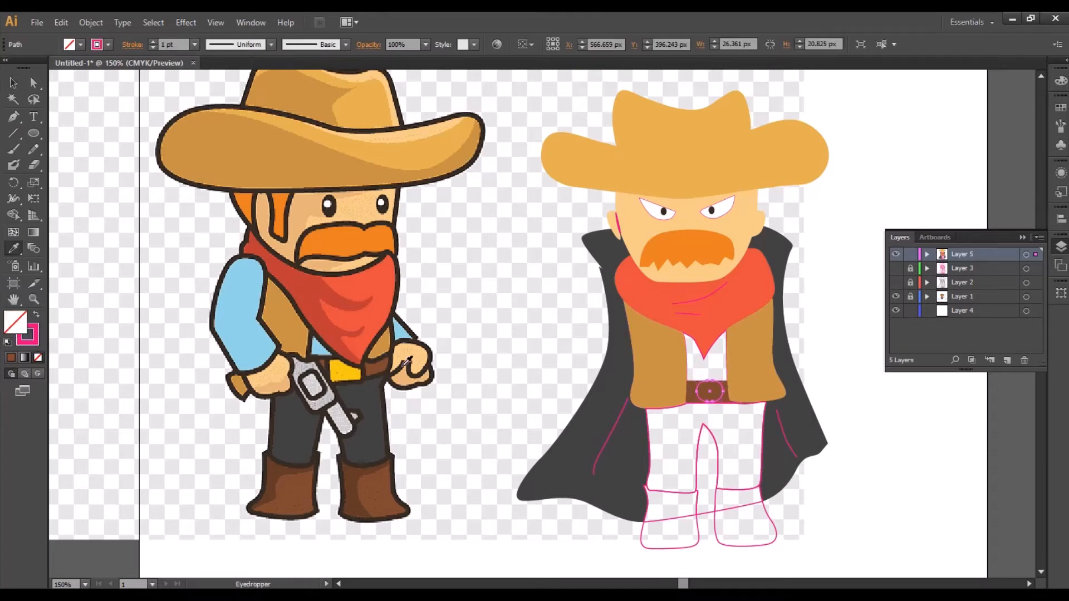
click(343, 372)
key(v)
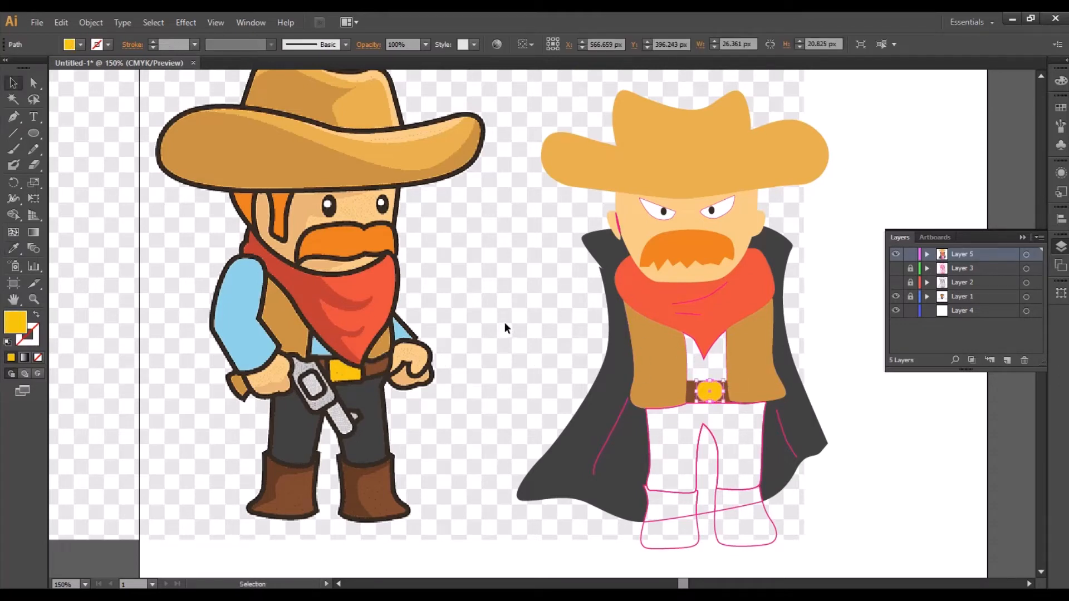
click(505, 322)
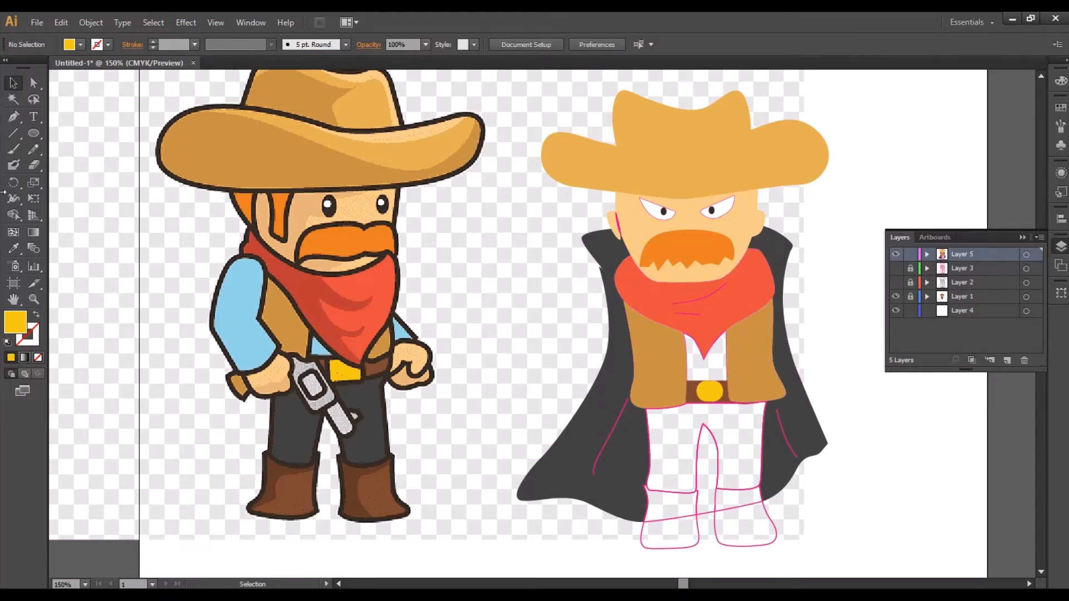
- Create the shirt as a chest rectangle about 92 by 74 px sent to the back, coloured the reference shirt's light blue
click(33, 133)
drag(32, 133, 81, 133)
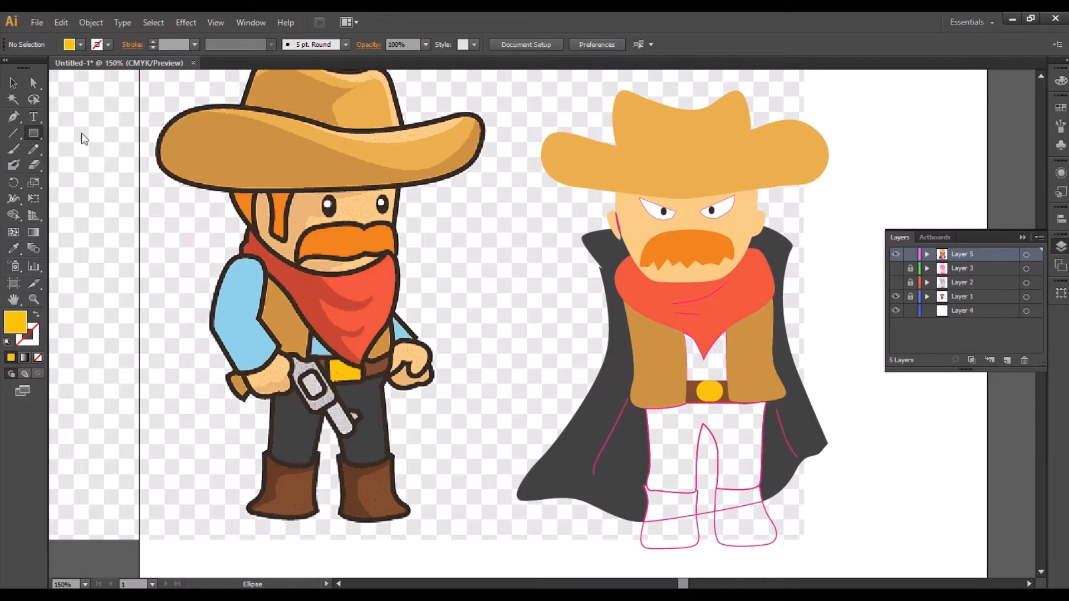
drag(656, 320, 748, 387)
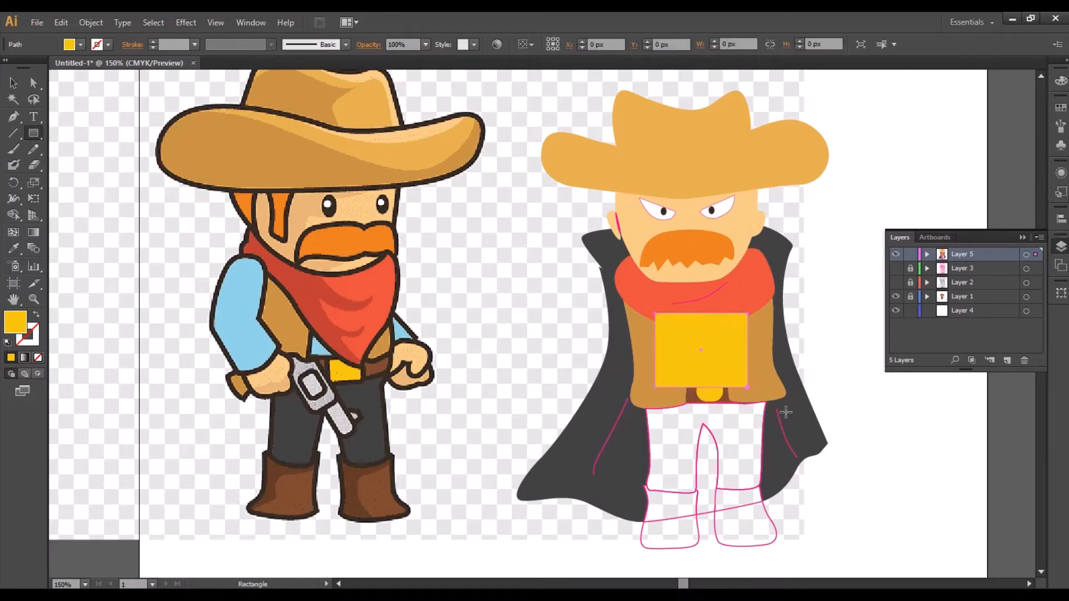
key(v)
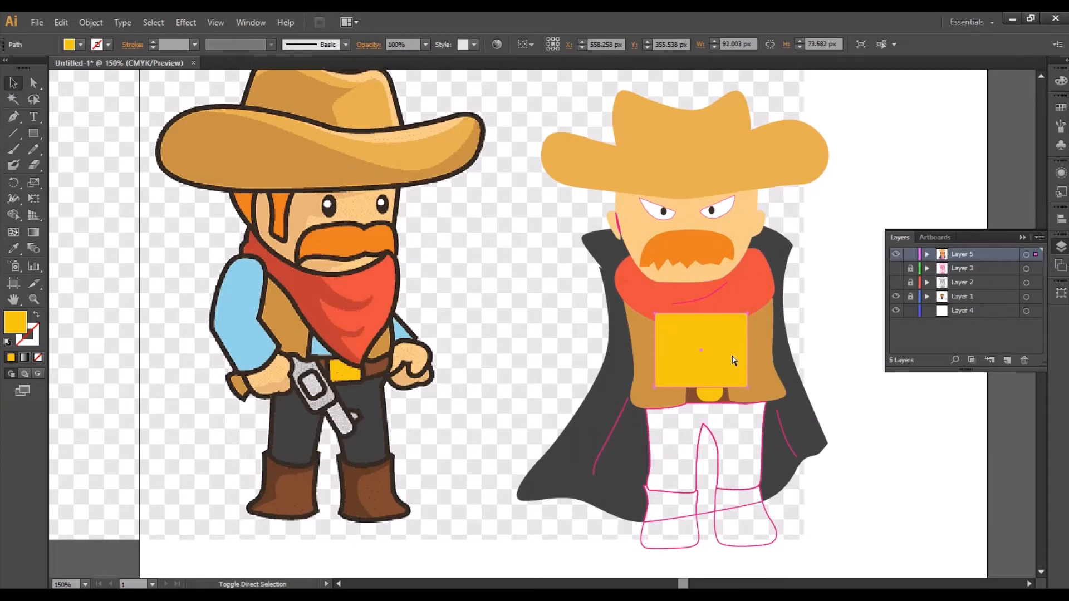
key(ctrl+shift+bracketleft)
key(i)
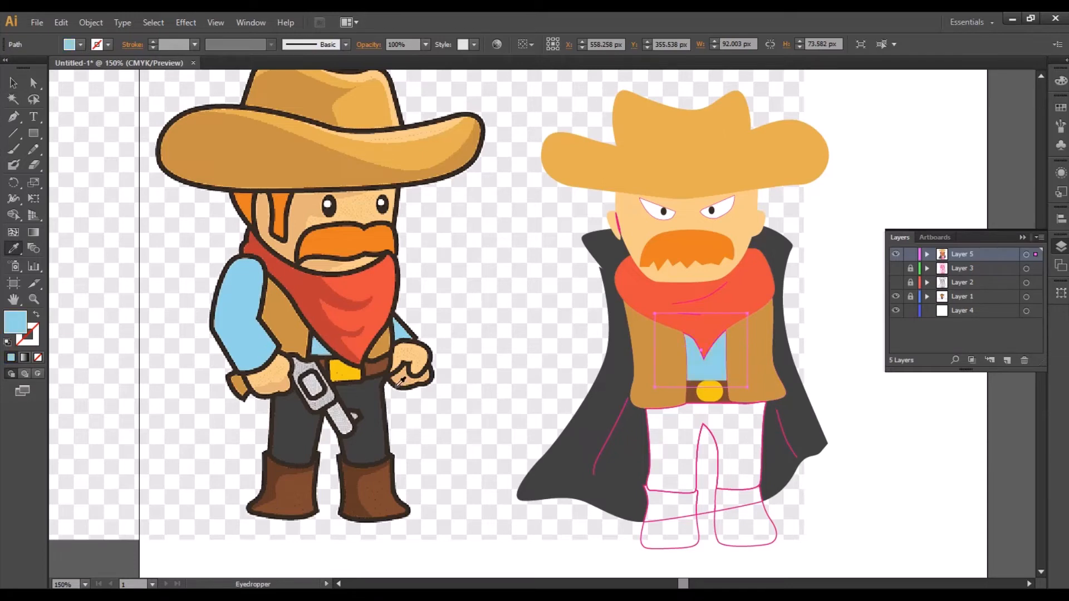
key(v)
- Fill the trousers shape with the dark grey sampled from the reference cowboy's trousers
click(649, 442)
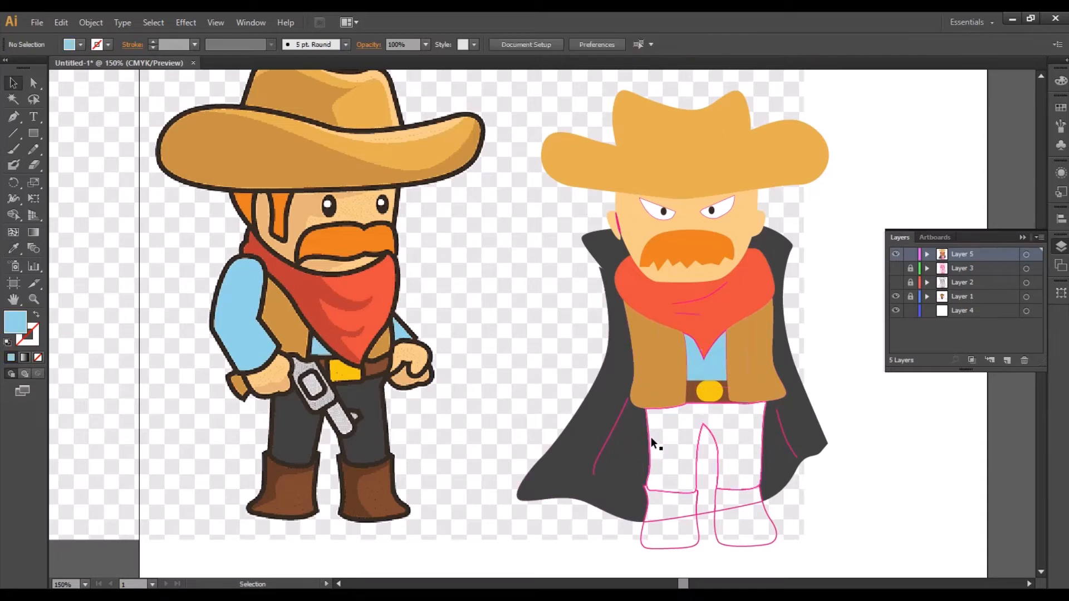
click(650, 436)
key(i)
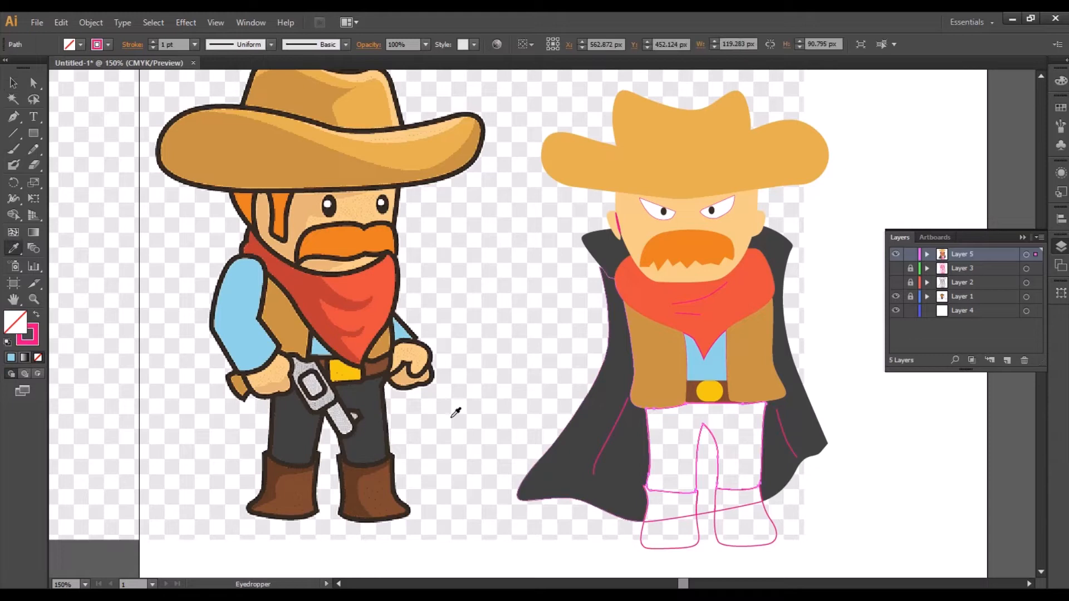
click(376, 434)
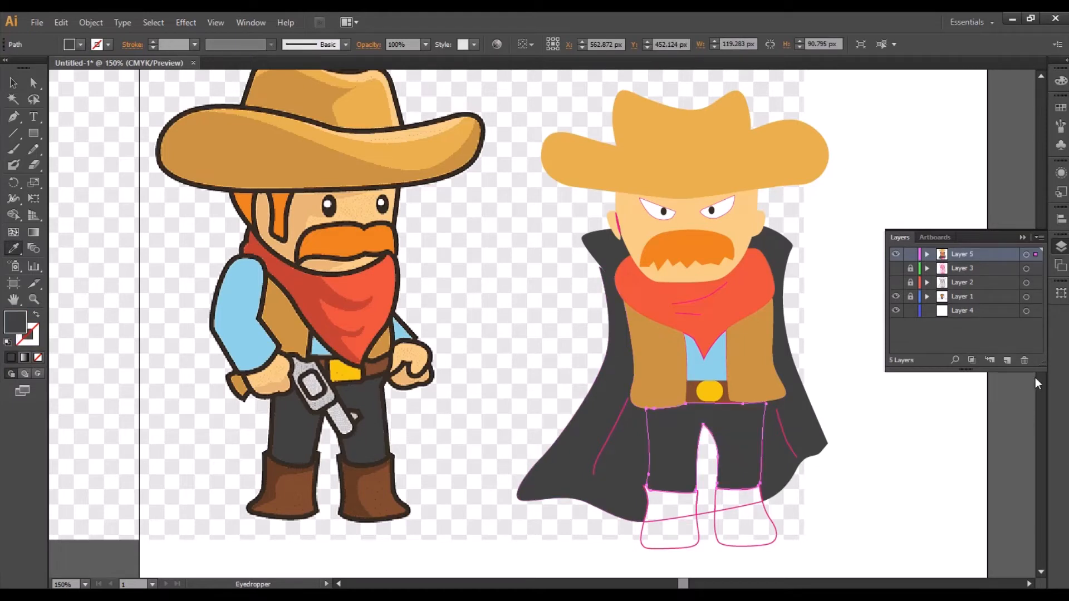
- Set the trousers' fill colour to the darker grey 2B2B2B
key(v)
double_click(15, 323)
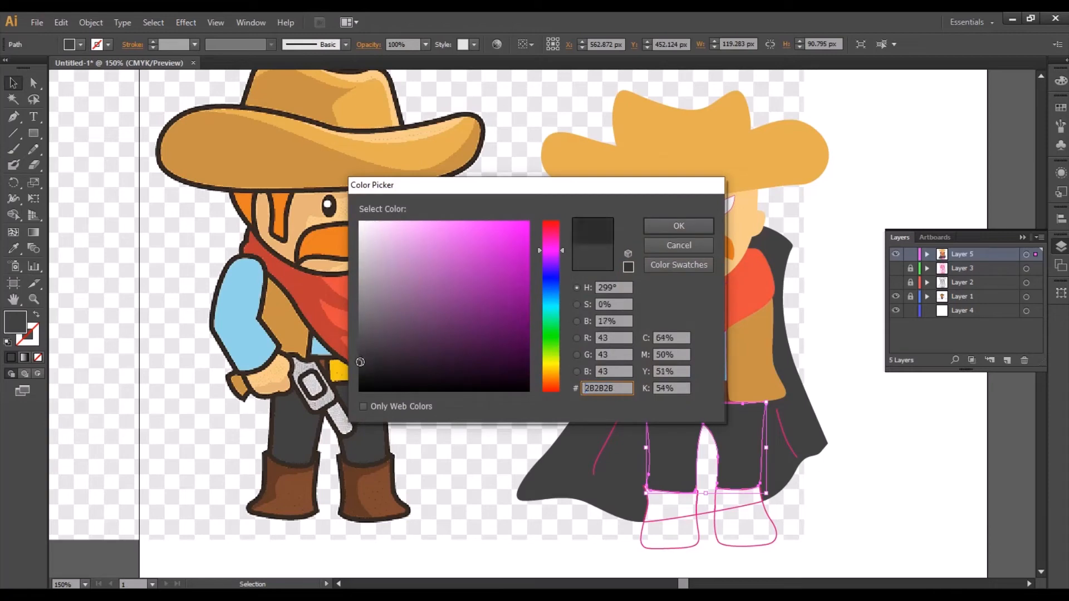
click(670, 219)
click(880, 435)
- Fill both boot shapes with the brown sampled from the reference cowboy's boots
drag(881, 436, 850, 451)
click(634, 474)
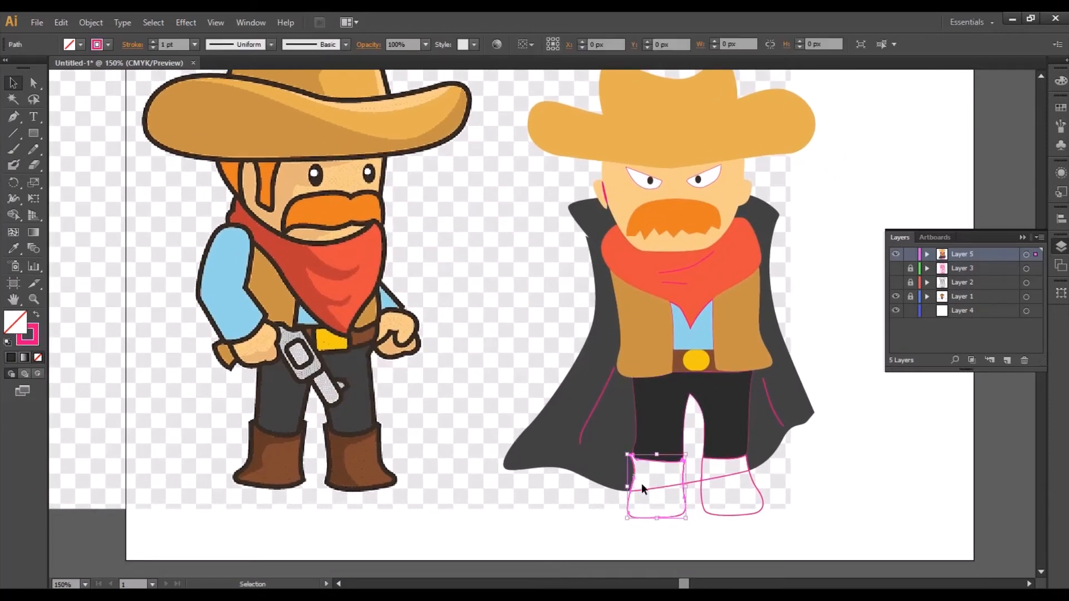
shift+click(757, 489)
key(i)
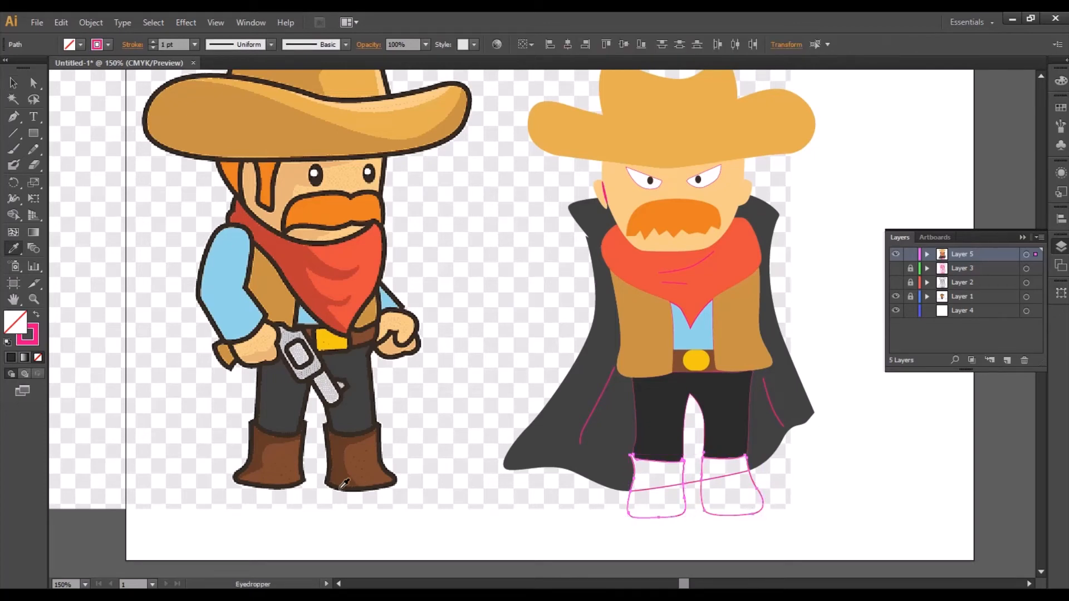
click(376, 445)
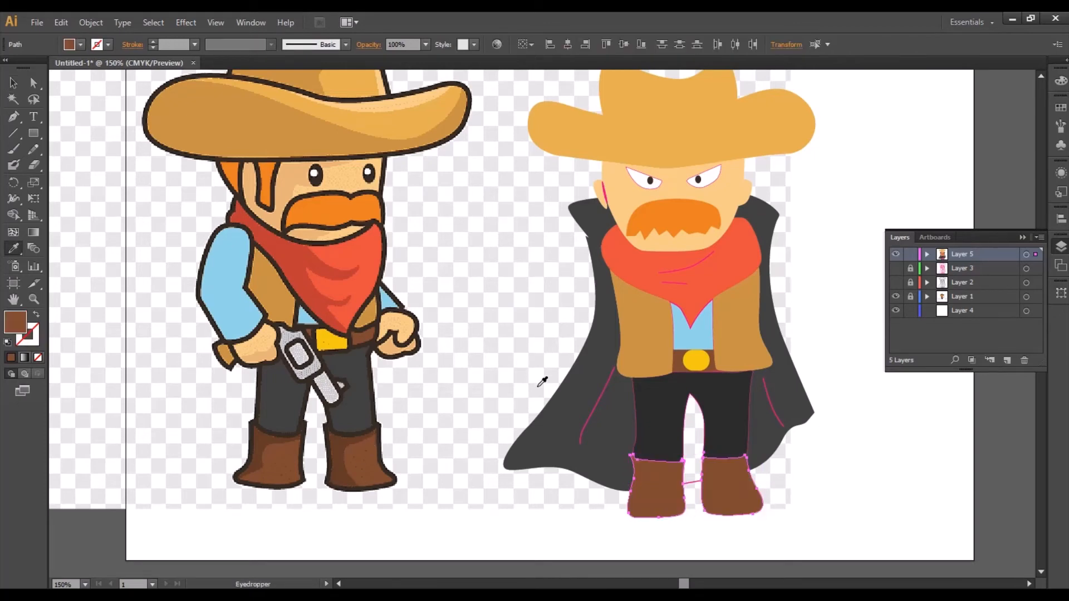
key(v)
click(525, 375)
- Try a Paintbrush shading stroke on the left side of the hat crown, and undo it
drag(575, 286, 556, 297)
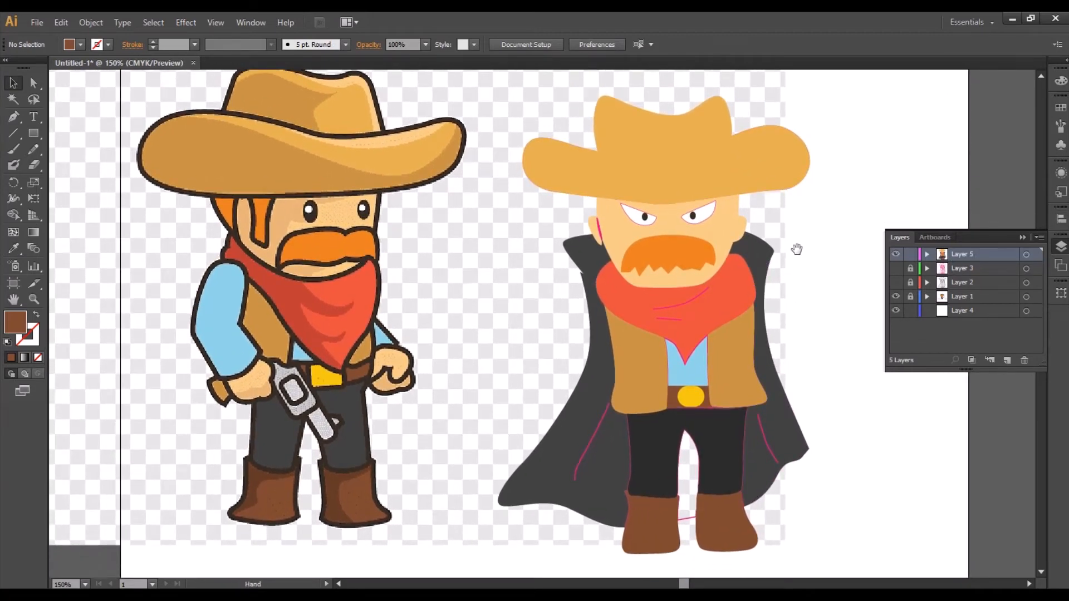
drag(797, 249, 825, 273)
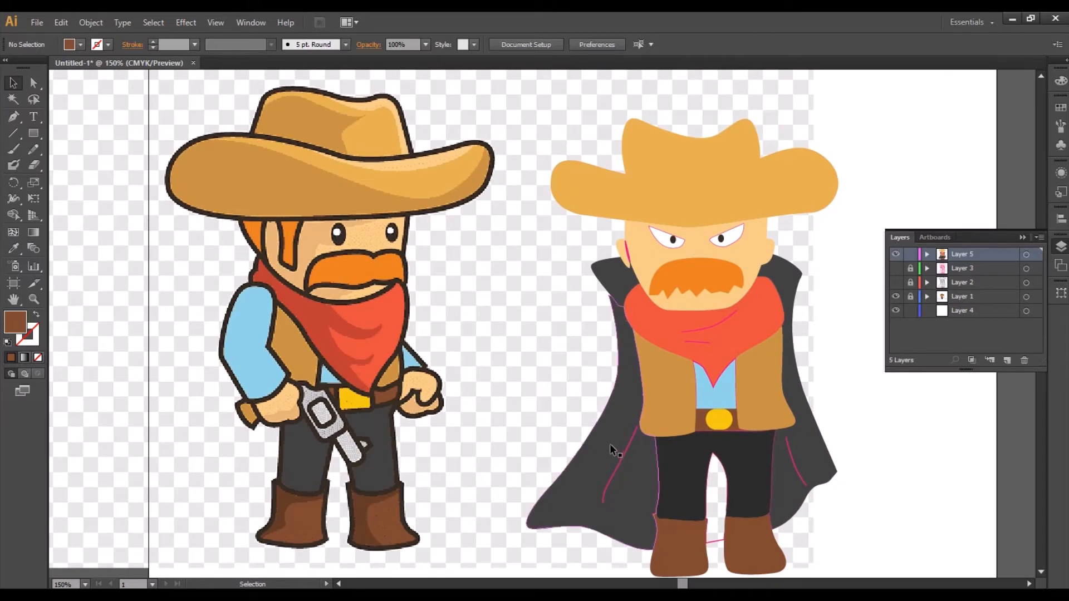
drag(530, 379, 513, 362)
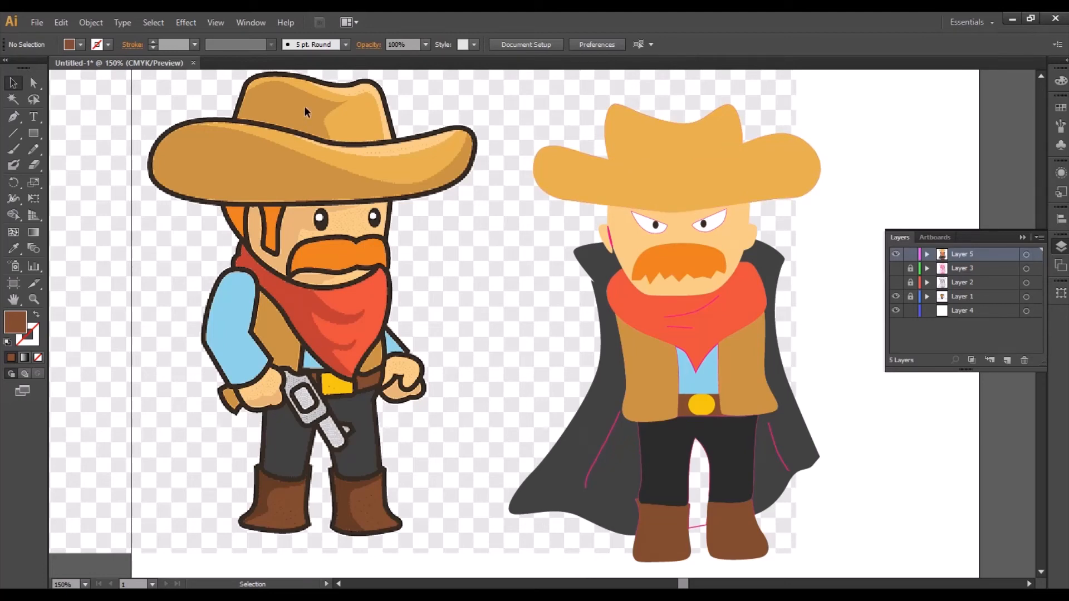
scroll(462, 222, up, 3)
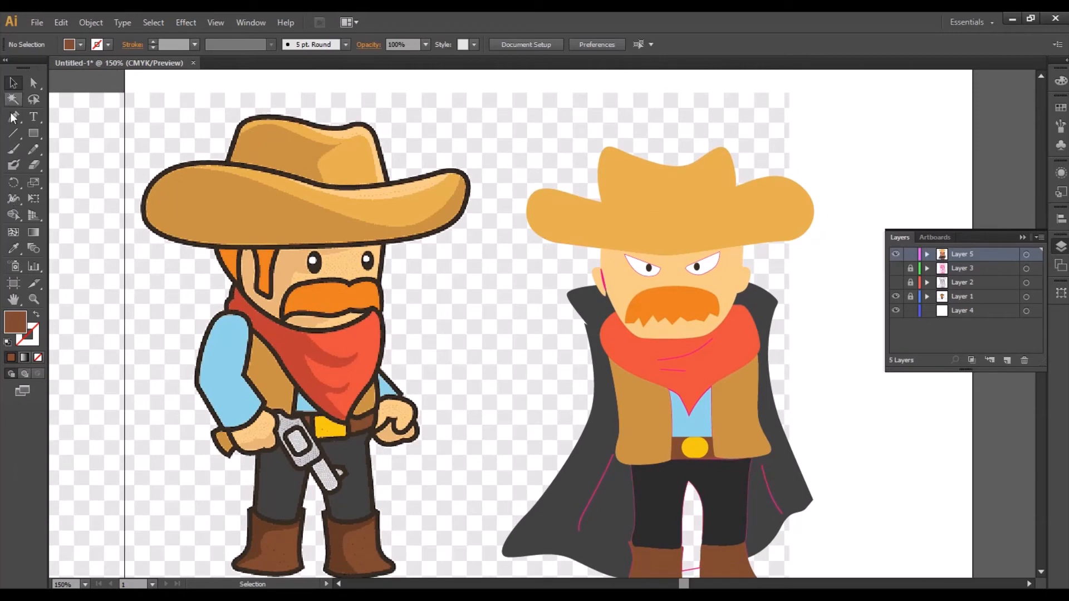
click(12, 148)
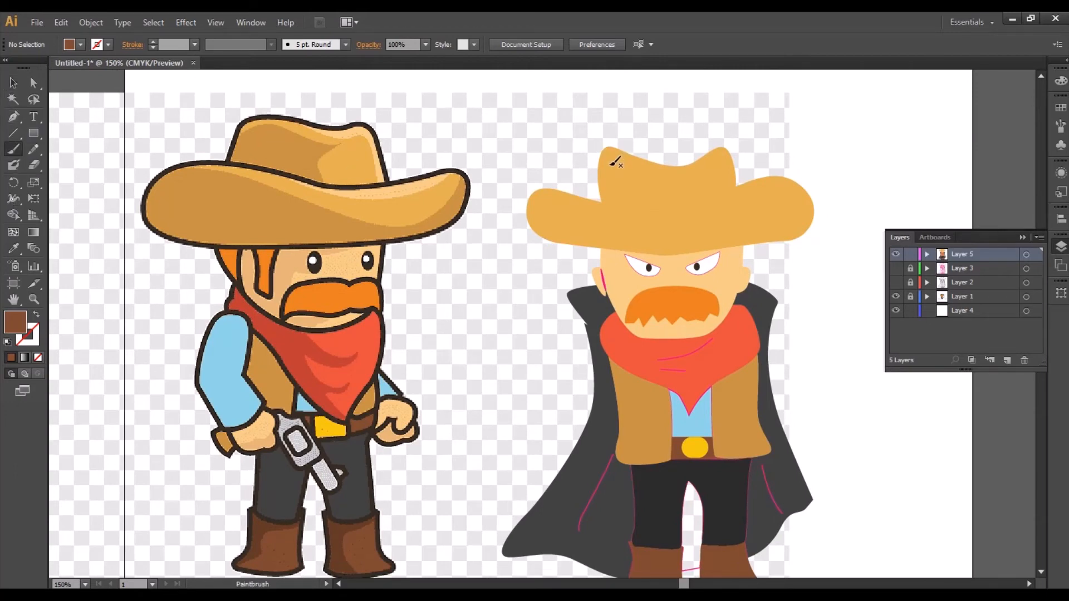
mouse_move(616, 166)
mouse_down()
mouse_move(696, 177)
mouse_move(689, 193)
mouse_move(619, 195)
mouse_move(611, 161)
mouse_up()
key(ctrl+z)
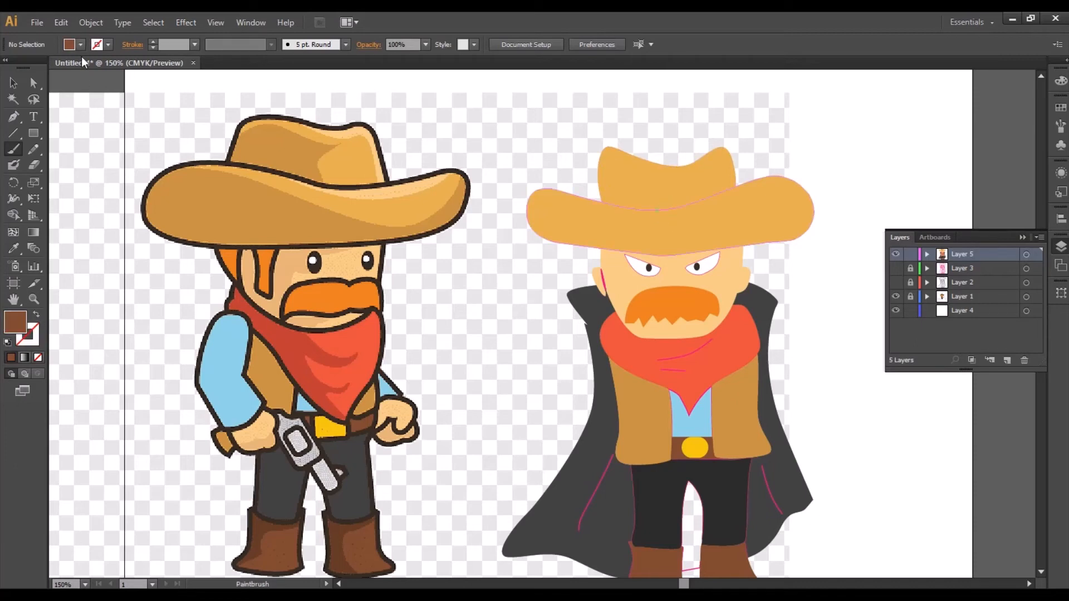
- Set a brown 0.25 pt stroke and paint a closed shading outline about 72 by 52 px on the left of the hat crown
click(106, 43)
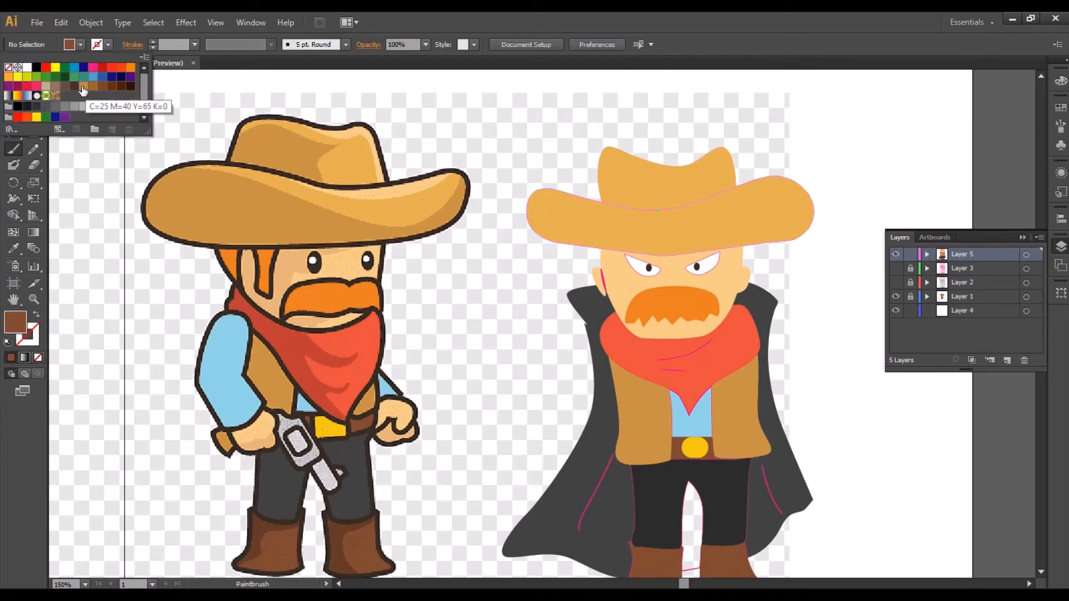
click(35, 315)
click(195, 45)
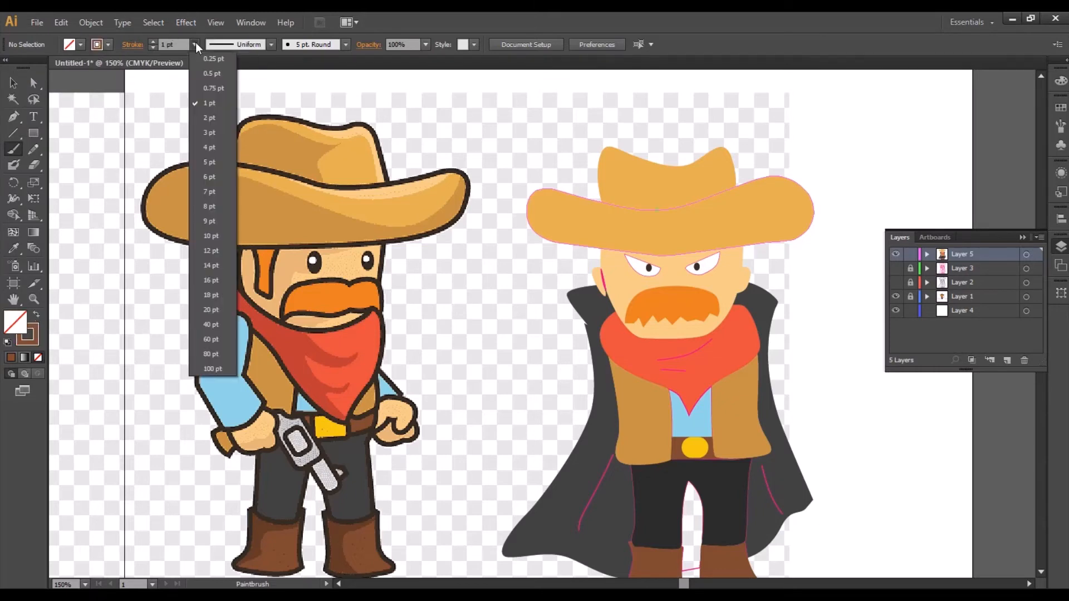
click(212, 60)
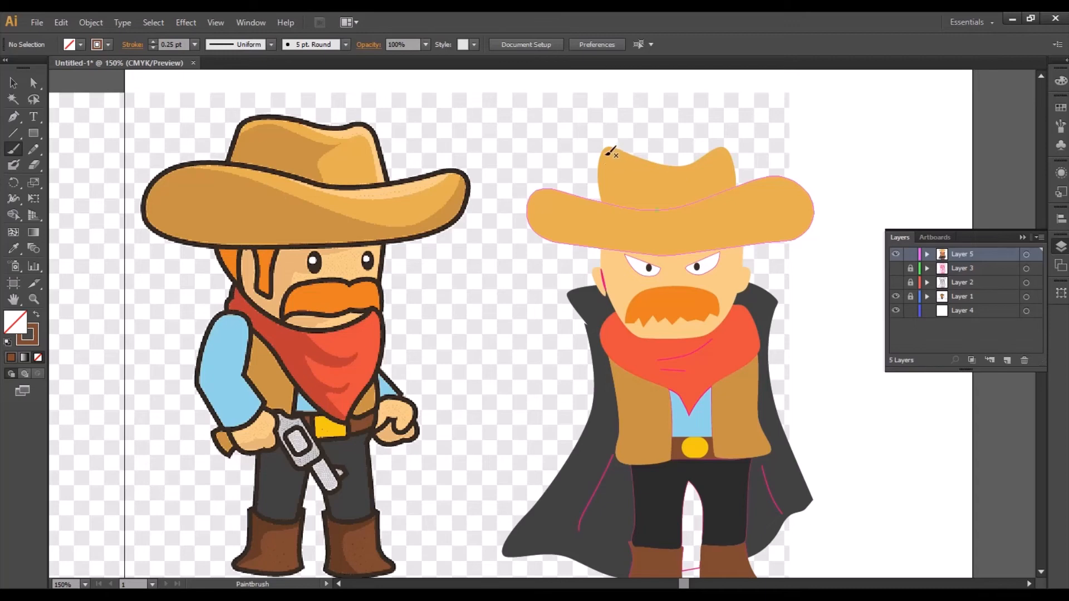
mouse_move(606, 153)
mouse_down()
mouse_move(672, 175)
mouse_move(673, 204)
mouse_move(608, 204)
mouse_move(599, 145)
mouse_up()
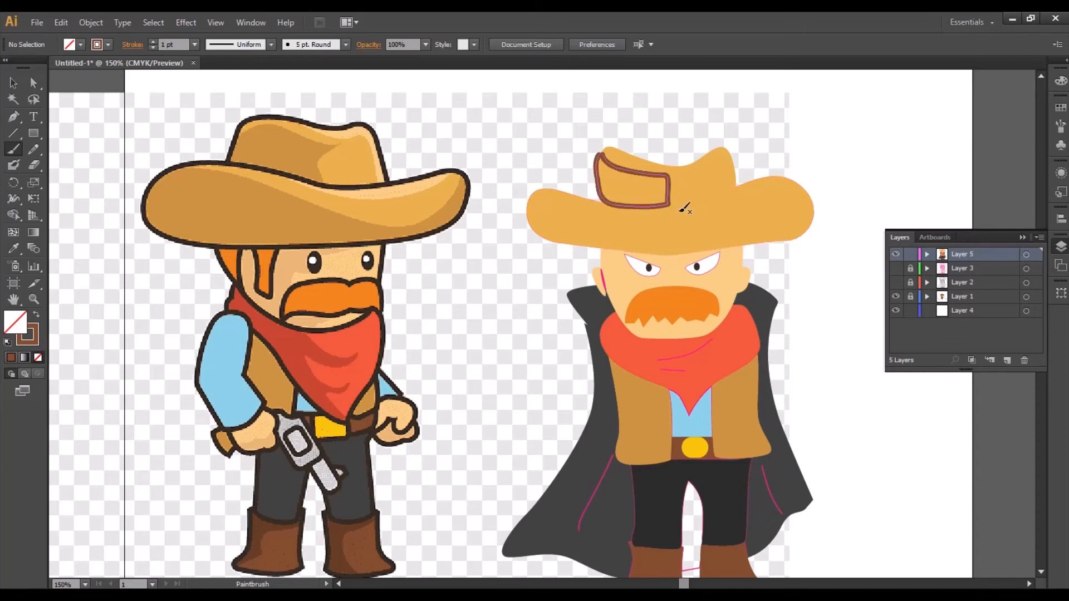
- Fill the hat crown's shading outline with the darker tan sampled from the shaded part of the reference hat
key(v)
click(648, 172)
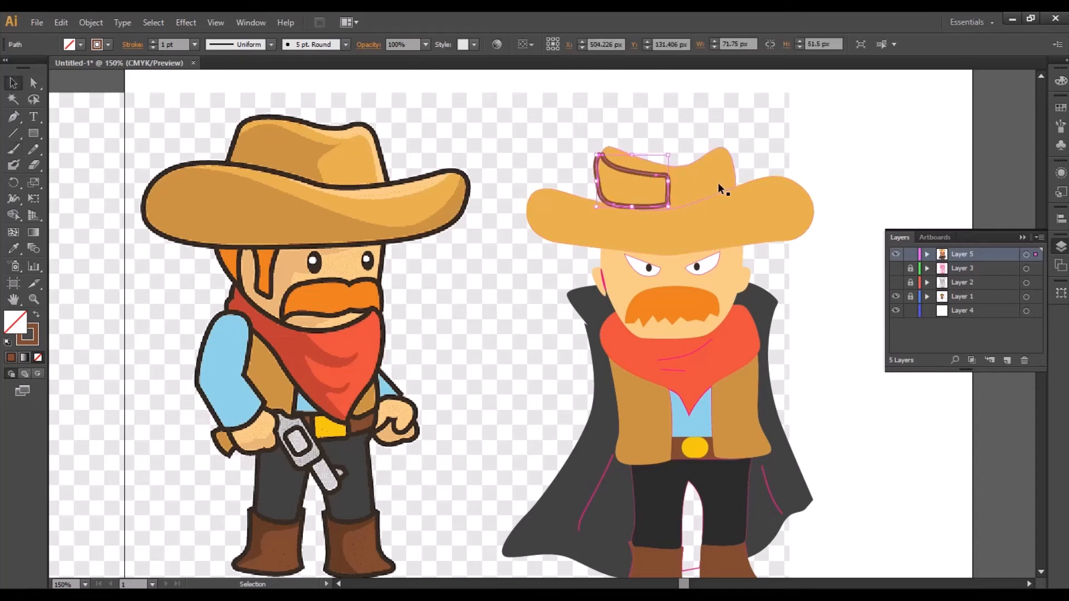
shift+click(706, 180)
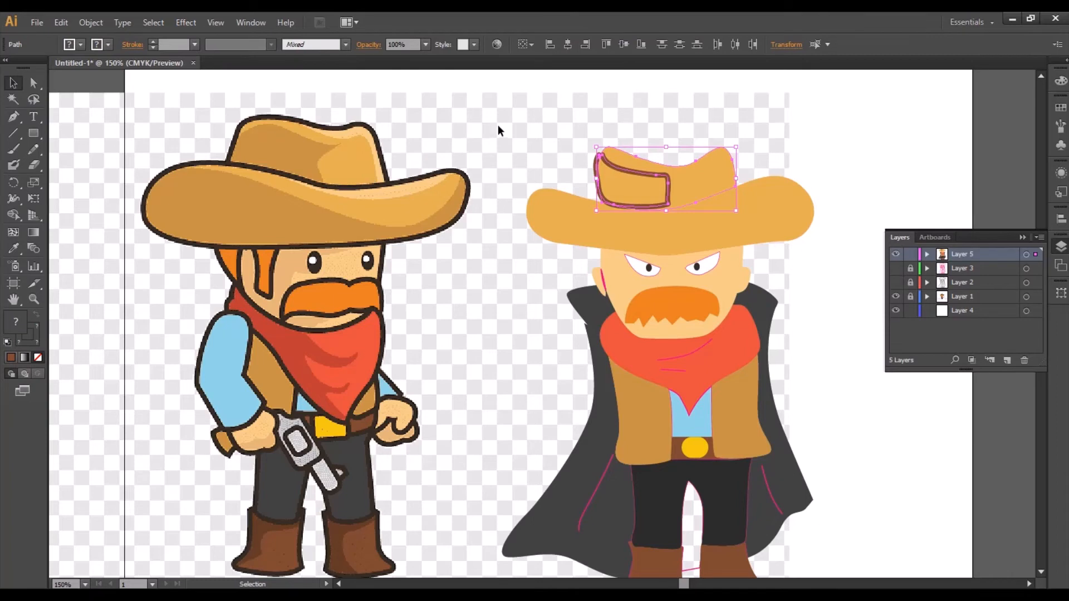
click(563, 164)
click(633, 168)
key(i)
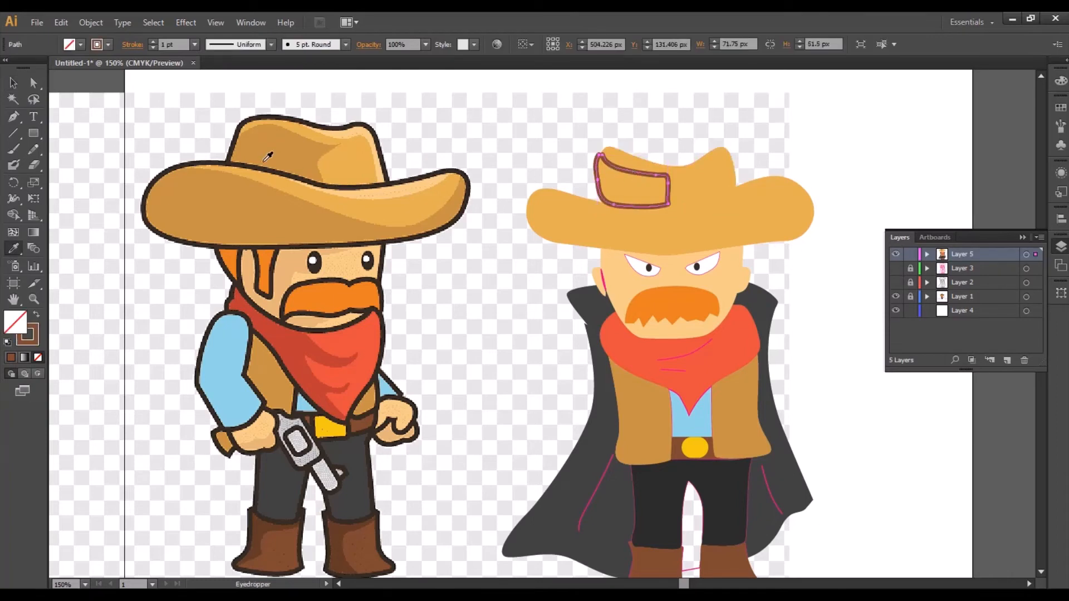
click(267, 152)
key(v)
click(512, 129)
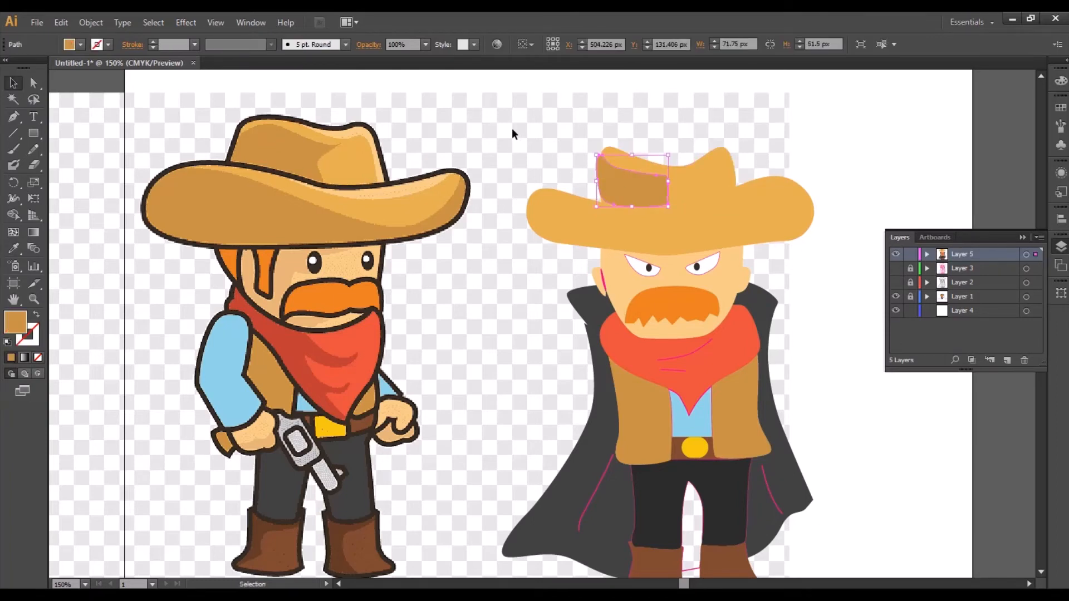
- Delete the darker tan shading shape from the hat crown
drag(503, 130, 479, 135)
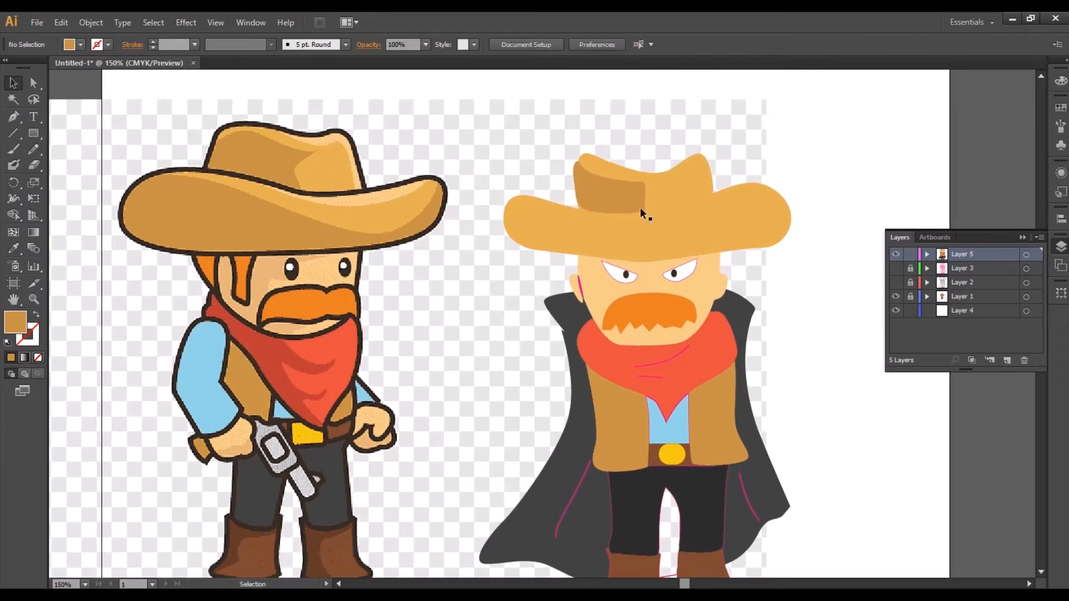
click(610, 195)
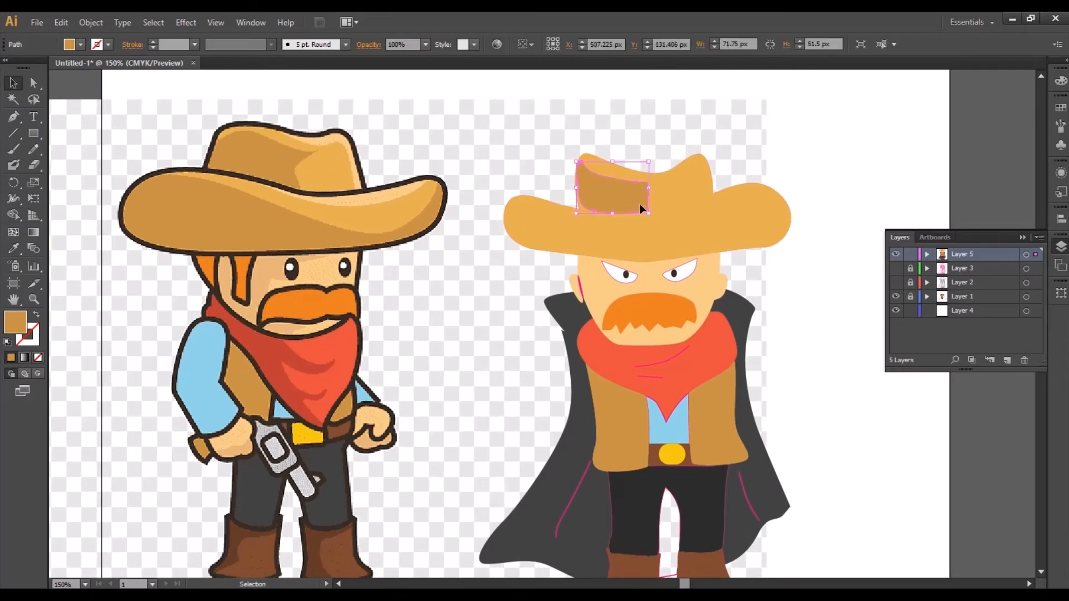
key(Delete)
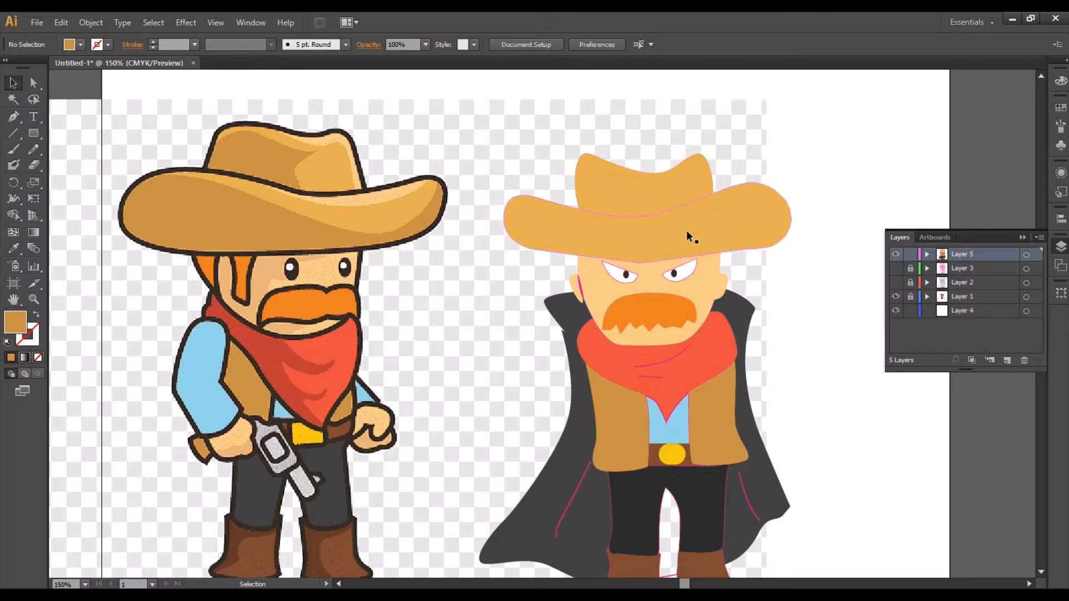
- Adjust the top anchor point of the left cape panel where it meets the collar
drag(720, 374, 744, 317)
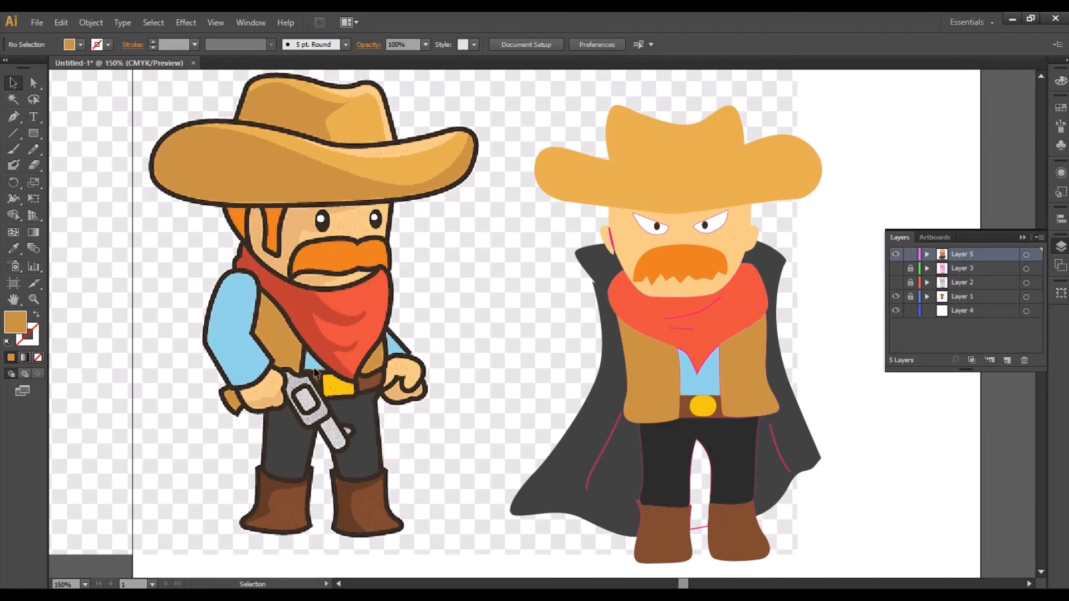
click(602, 301)
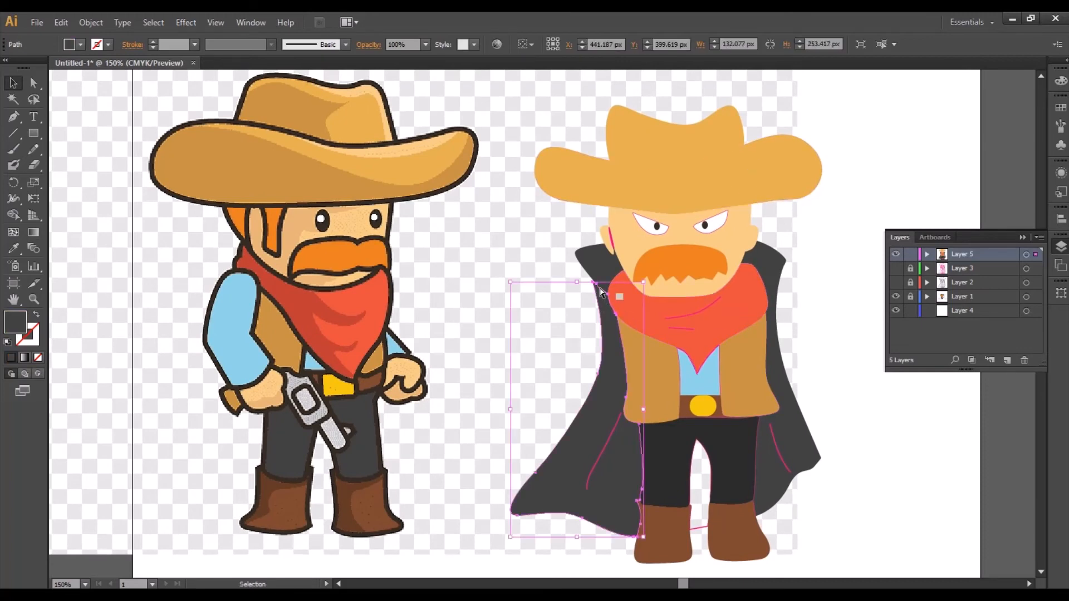
key(a)
click(594, 284)
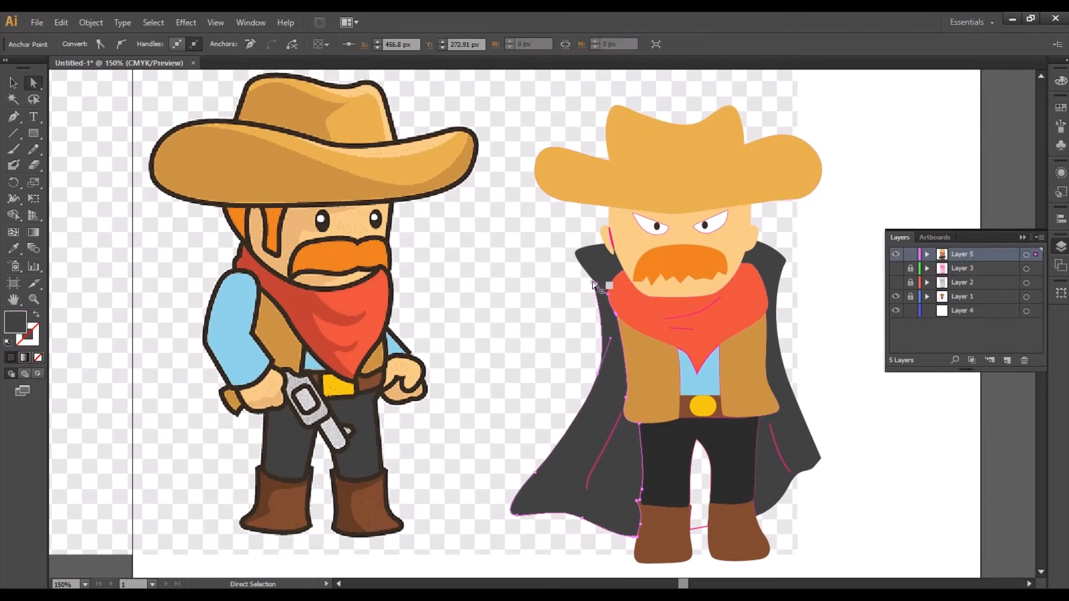
click(543, 309)
drag(819, 242, 796, 248)
key(space)
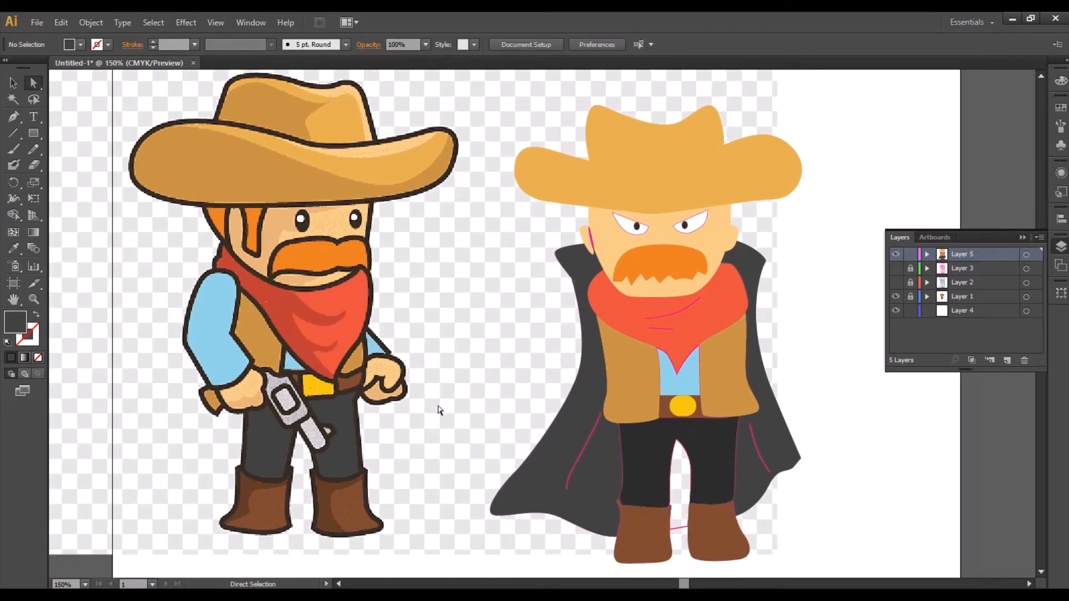
- Fill the narrow gap shape between the legs with the dark grey sampled from the cape
key(v)
click(680, 526)
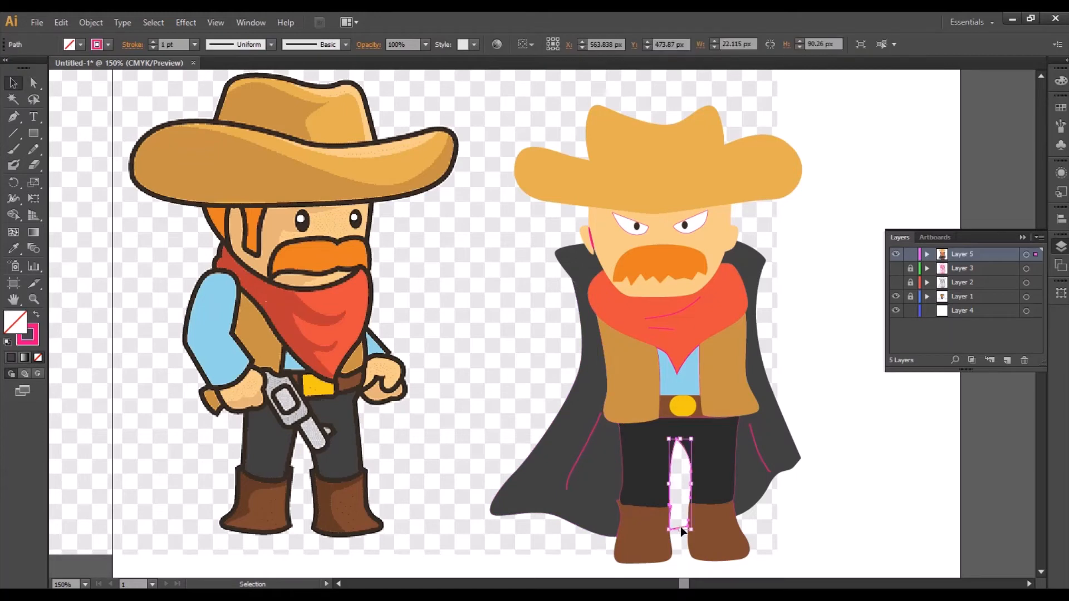
key(i)
click(782, 427)
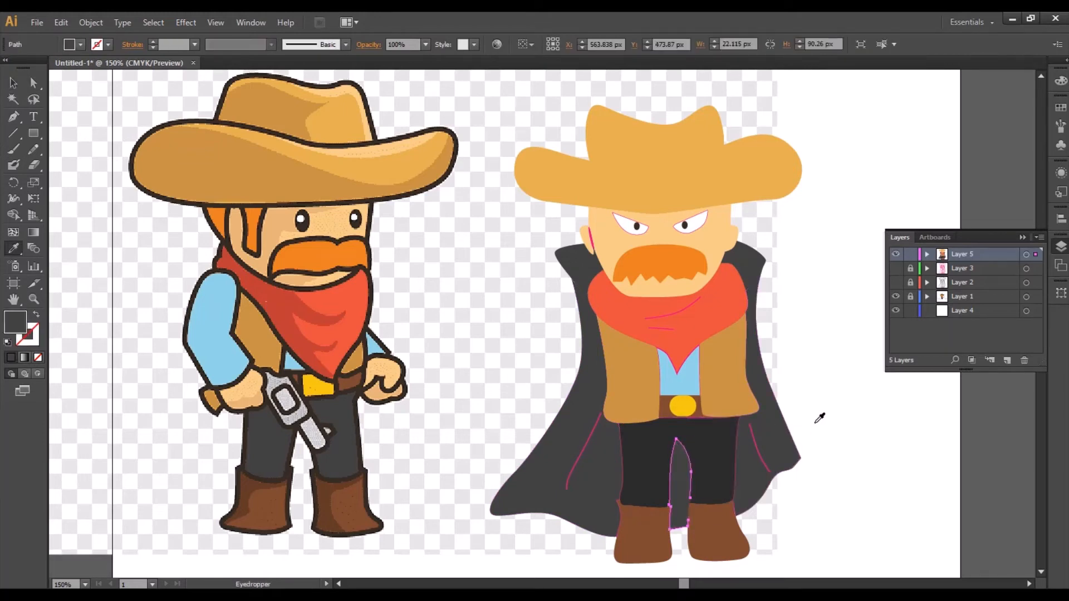
key(v)
click(811, 329)
- Recolour the pink-stroked piece of the left ear with the skin colour sampled from the face
drag(810, 329, 808, 300)
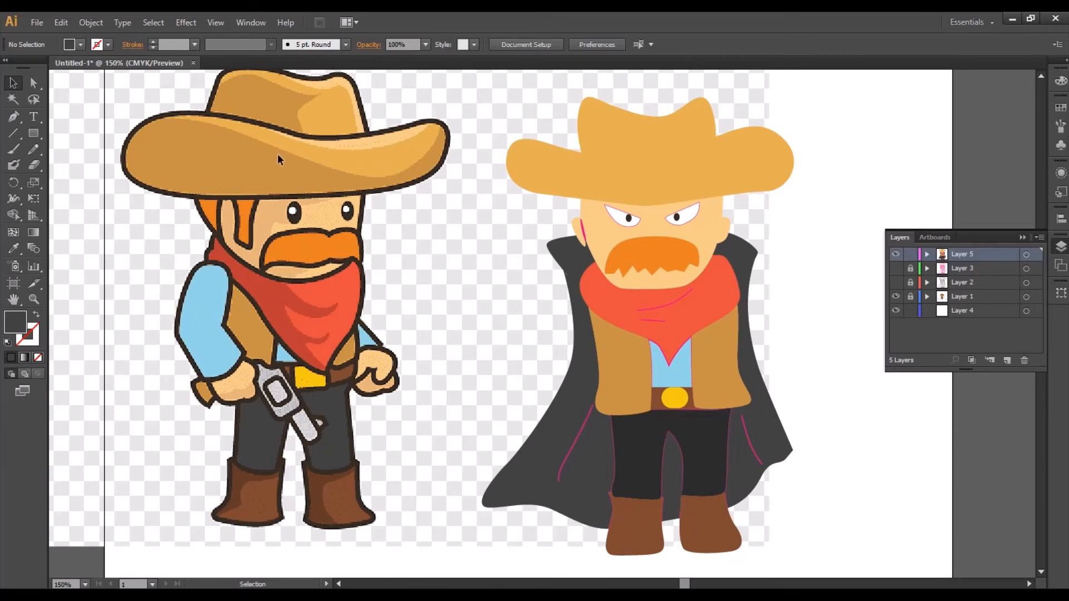
click(584, 231)
click(601, 328)
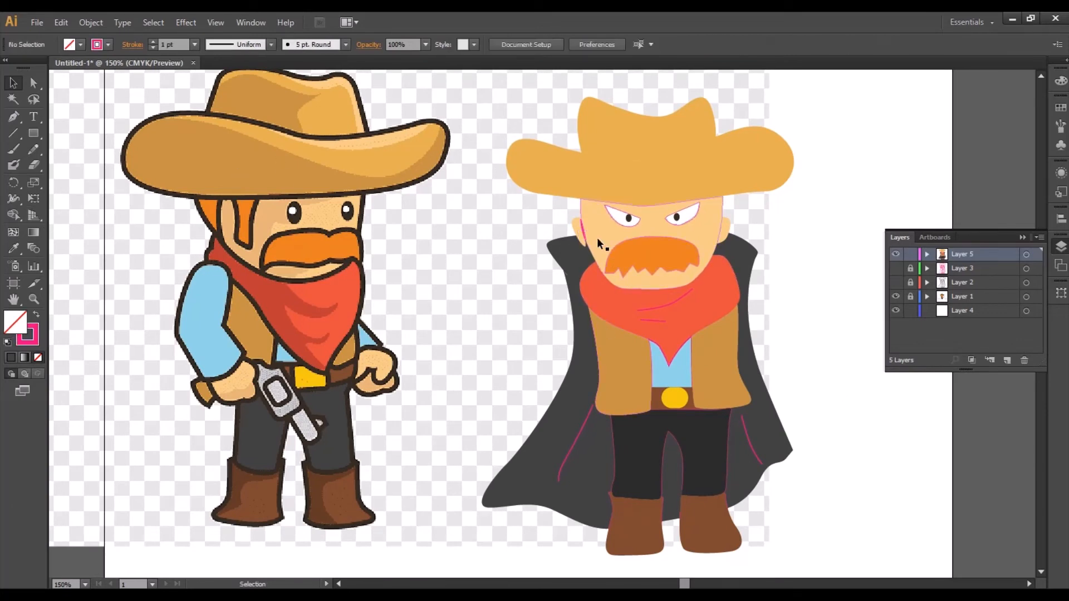
click(583, 233)
click(620, 256)
click(584, 232)
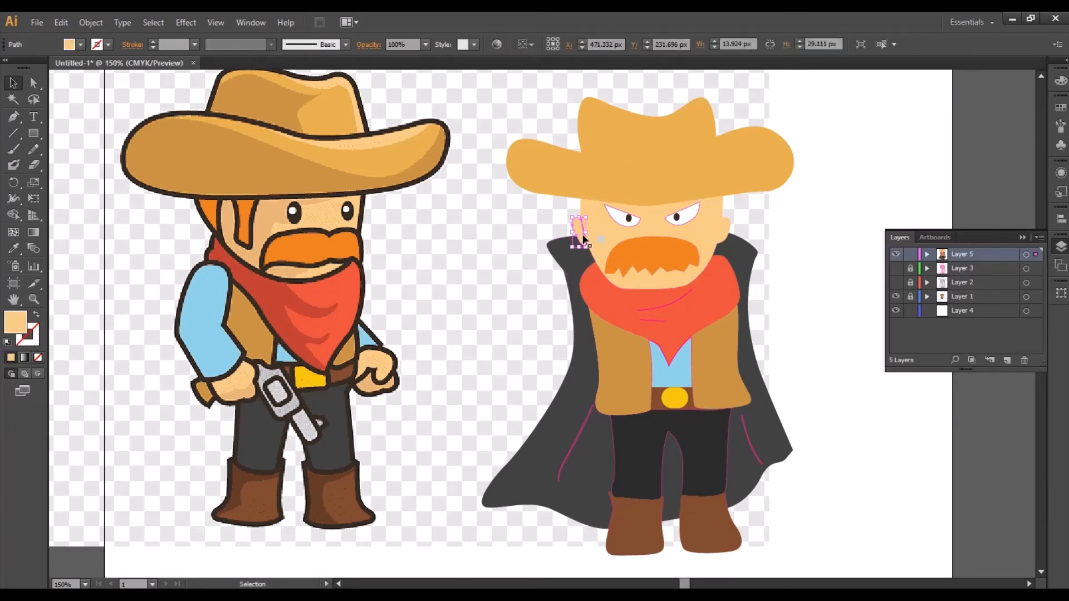
click(478, 255)
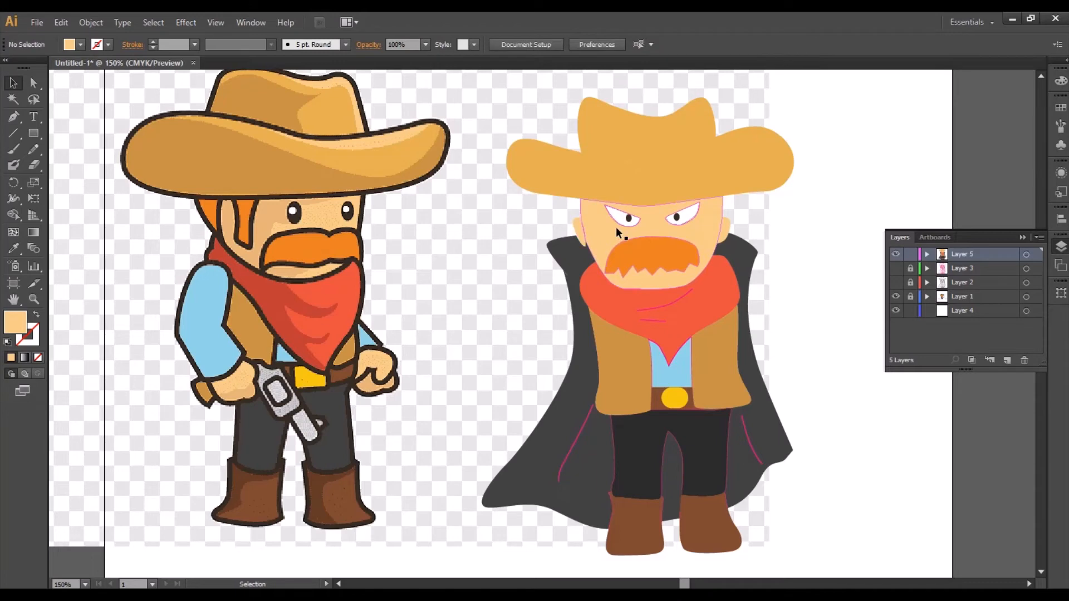
- Select the whole traced cowboy and set its stroke colour to near-black 191919
key(a)
click(637, 142)
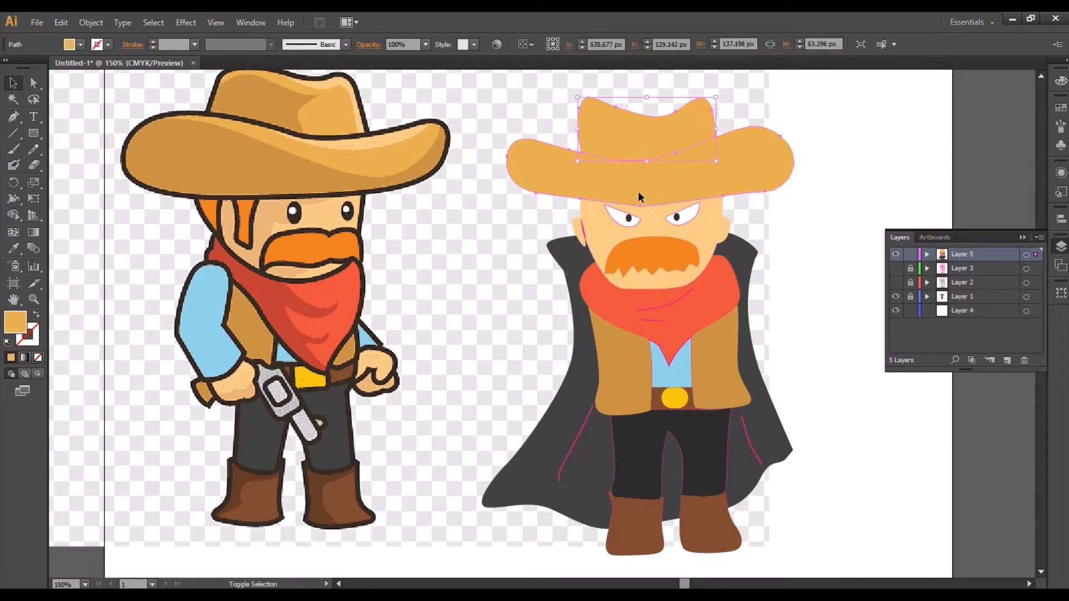
shift+click(583, 241)
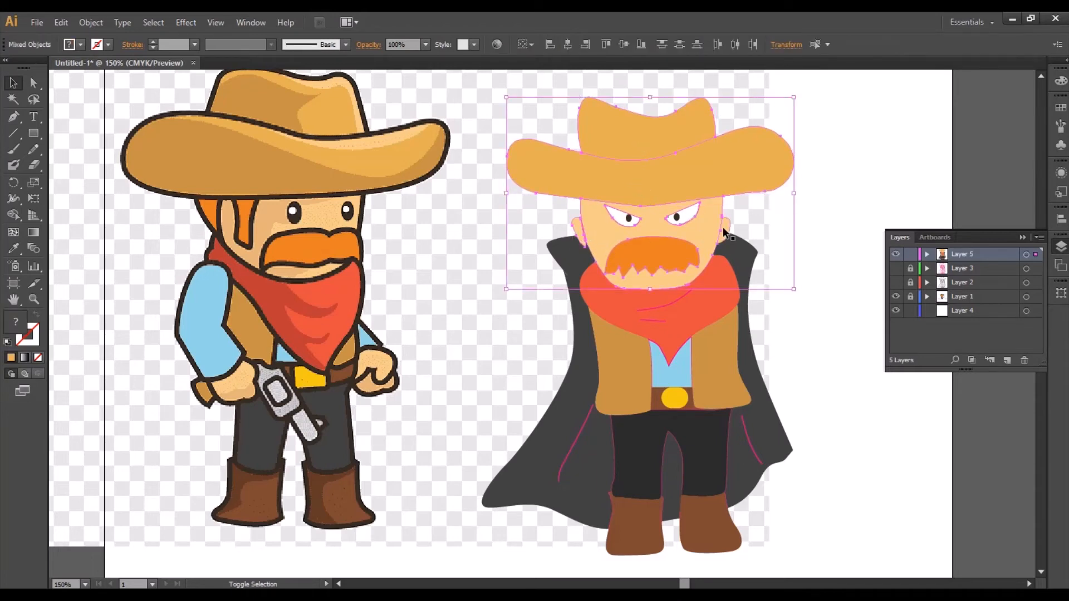
drag(873, 522, 484, 112)
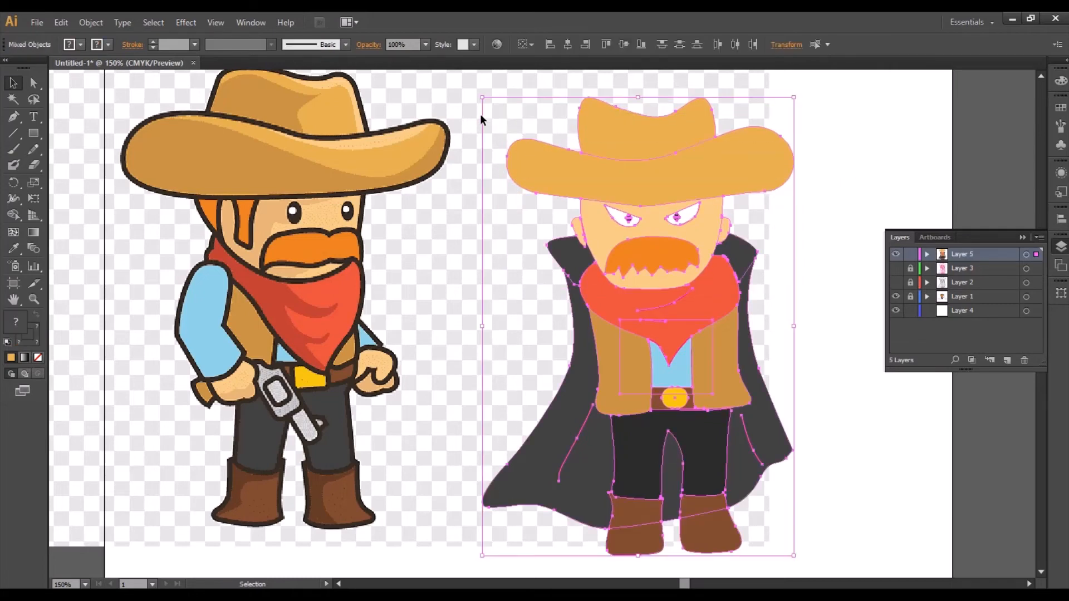
click(37, 341)
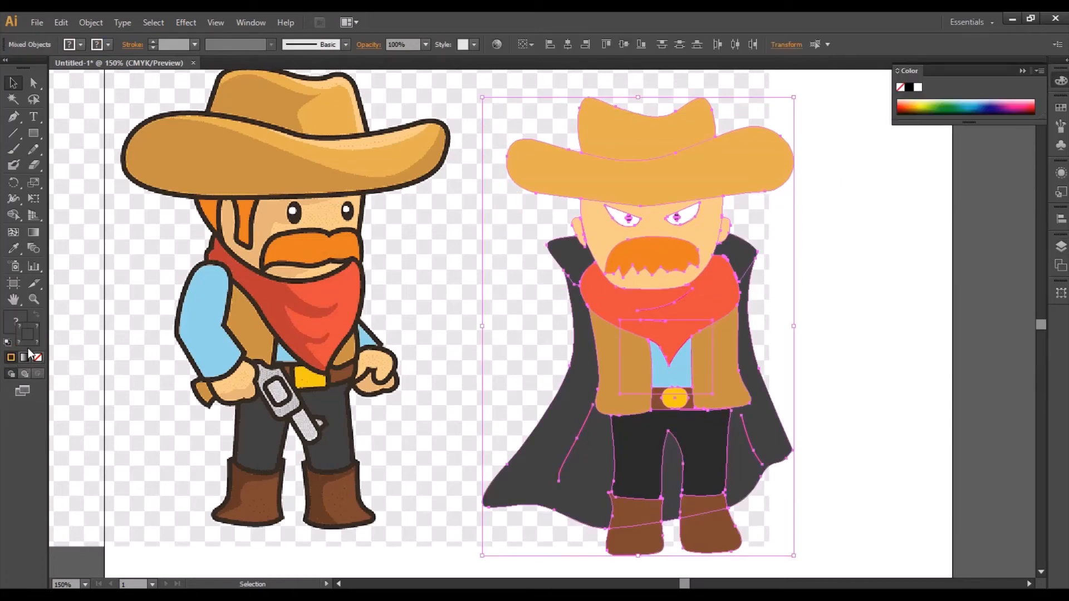
double_click(36, 341)
mouse_move(354, 382)
mouse_down()
mouse_move(344, 404)
mouse_move(362, 397)
mouse_up()
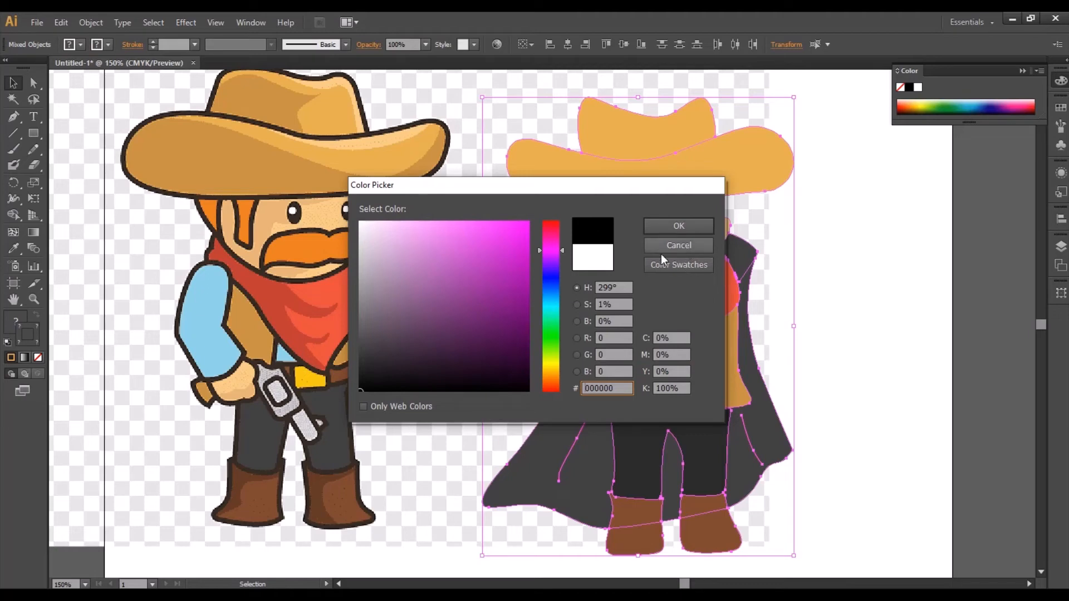
drag(360, 378, 362, 371)
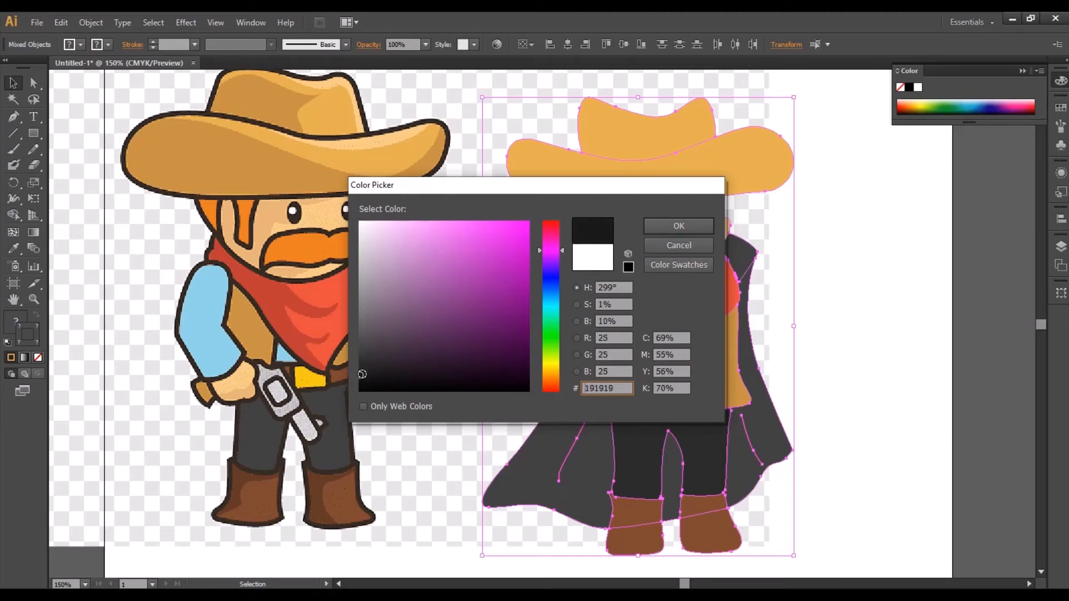
click(695, 229)
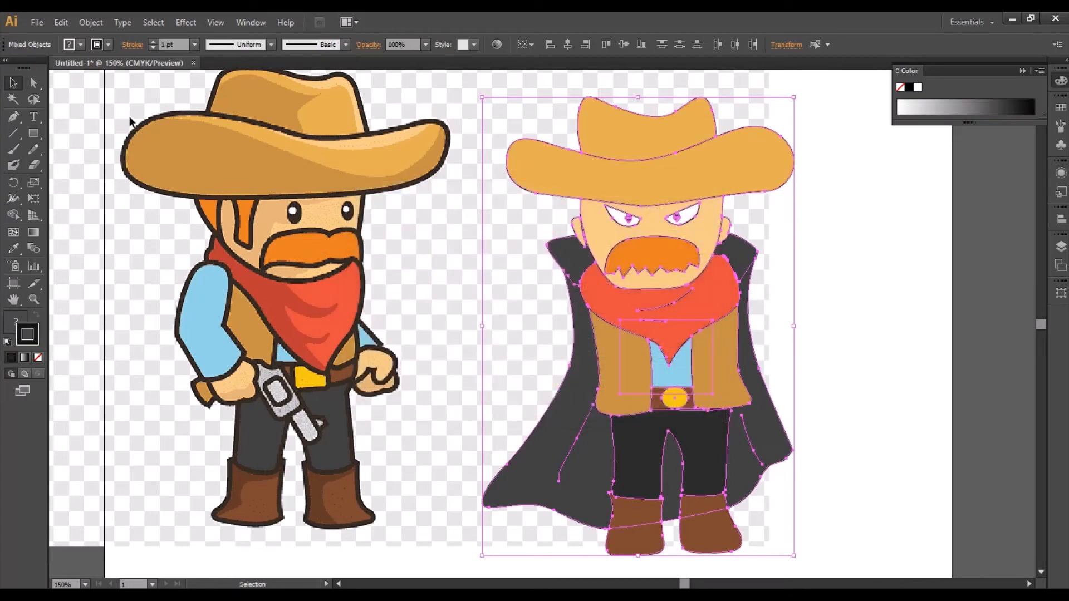
- Set the whole cowboy's stroke weight to 3 pt, trying 4 pt for comparison
click(194, 45)
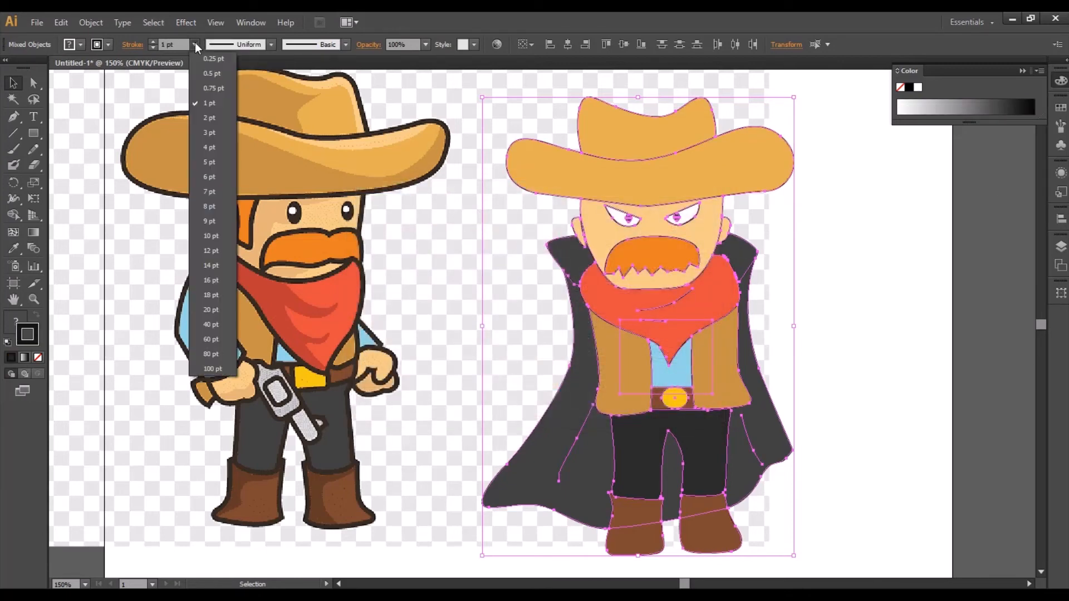
click(210, 134)
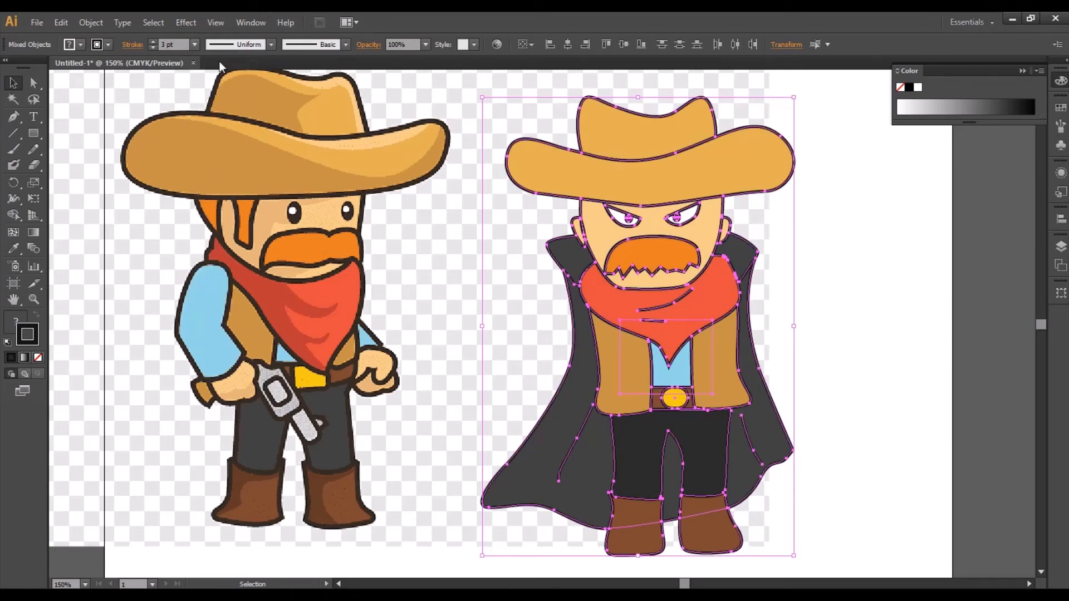
click(194, 44)
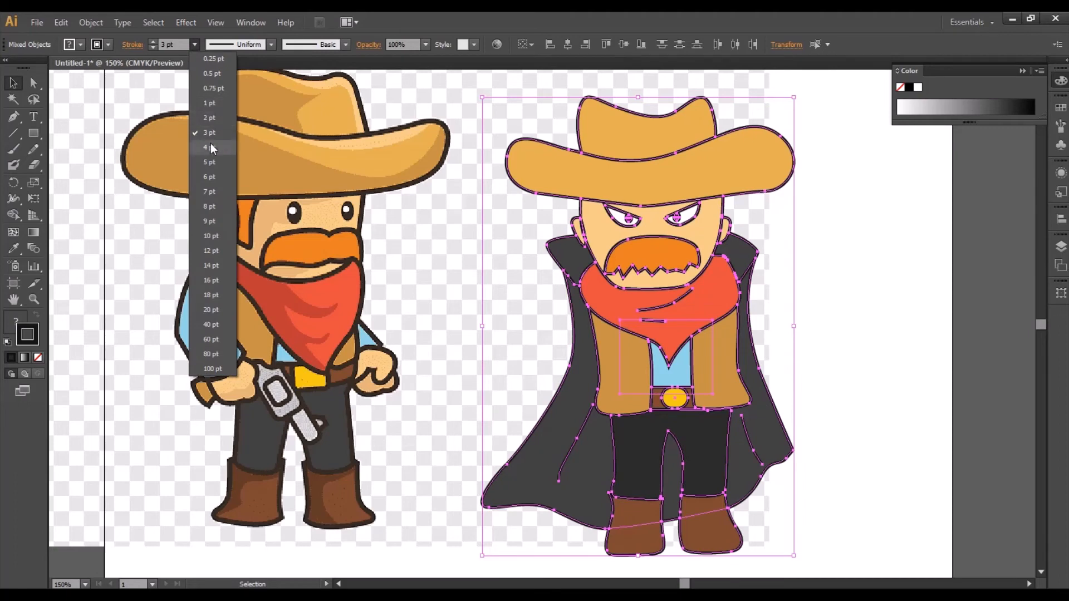
click(195, 143)
click(194, 45)
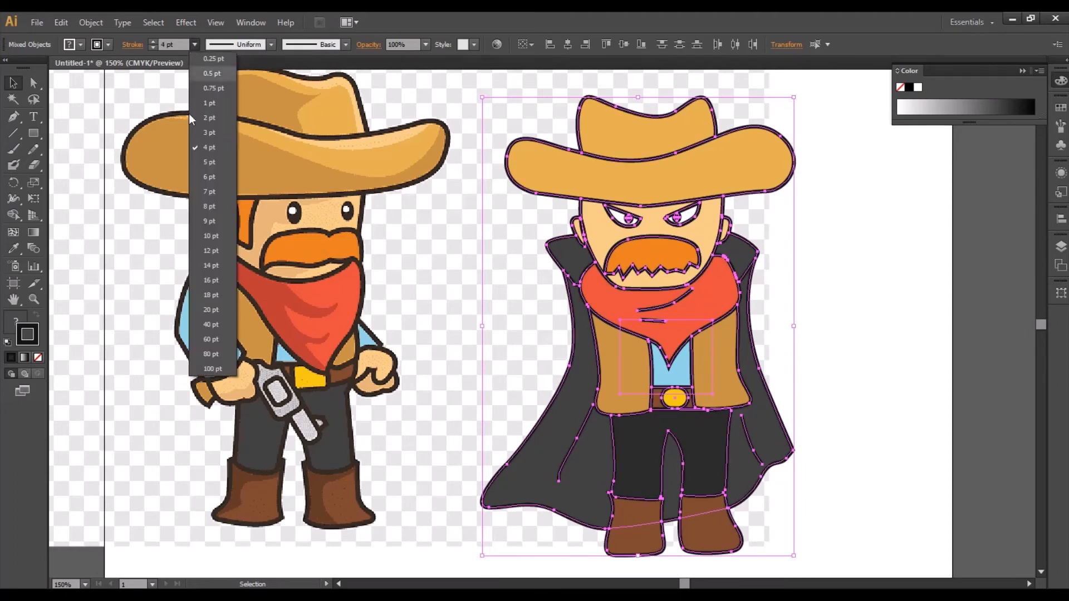
click(212, 135)
click(880, 331)
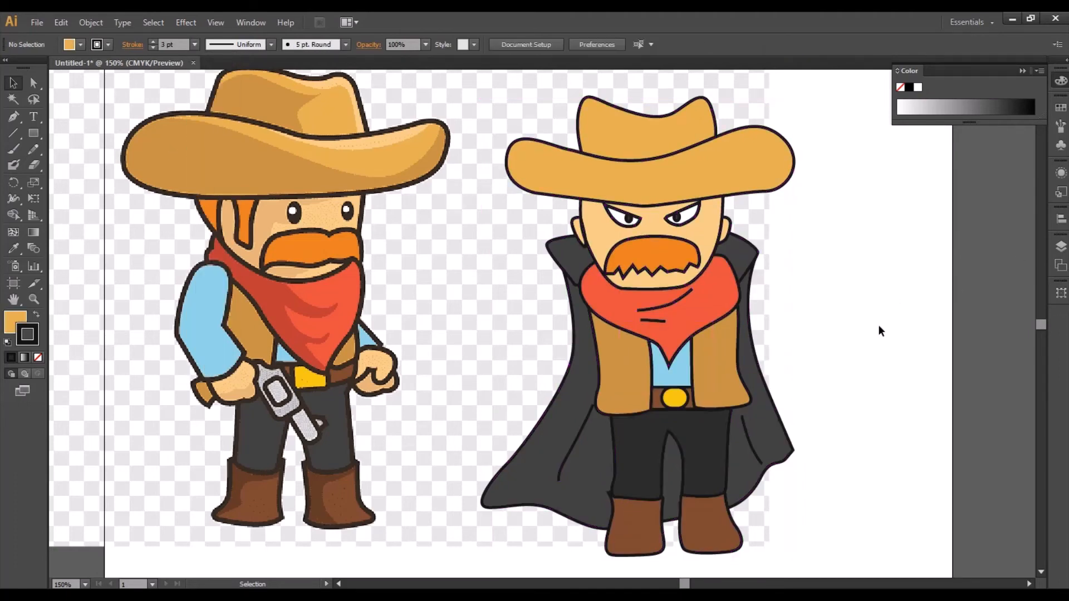
- Draw a closed hat band with the Pen tool across the lower crown, curving its upper and lower edges along the brim
mouse_move(852, 247)
mouse_down()
mouse_move(838, 248)
mouse_move(835, 233)
mouse_move(842, 247)
mouse_up()
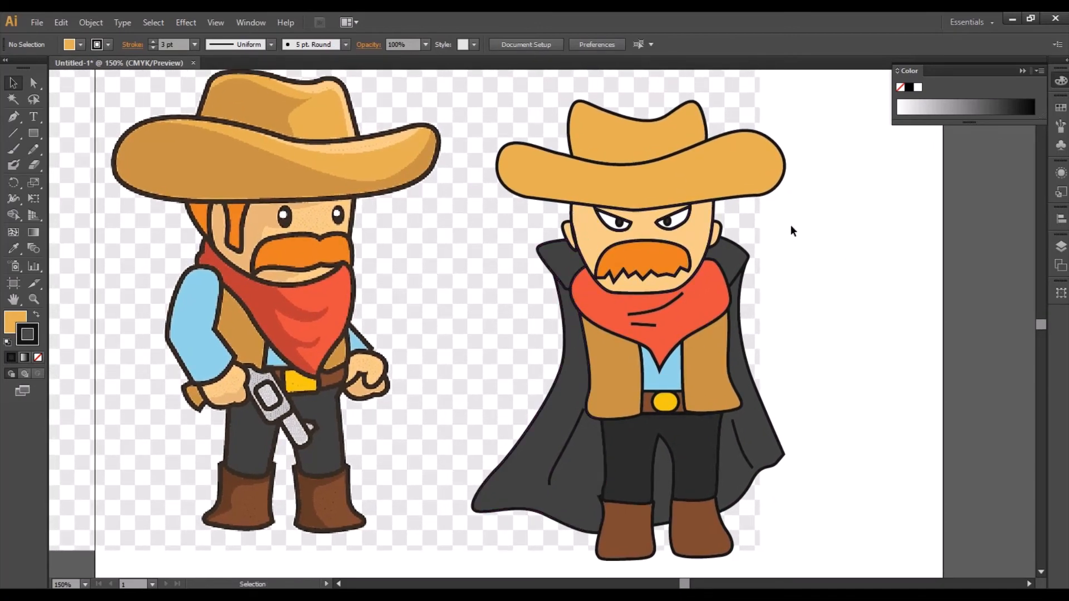
drag(793, 231, 799, 234)
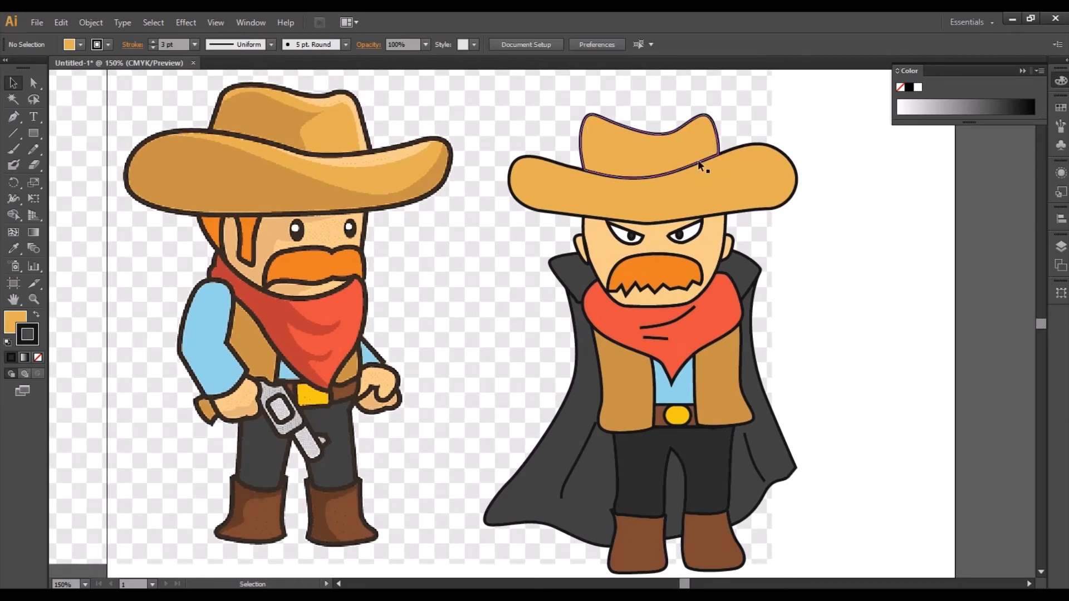
key(ctrl+equal)
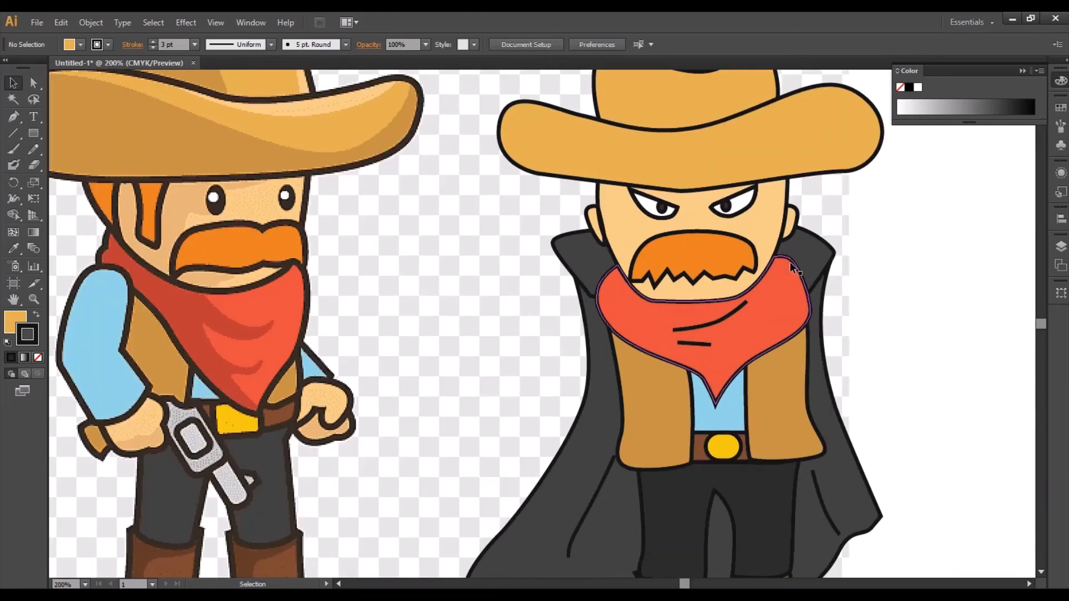
drag(548, 216, 558, 334)
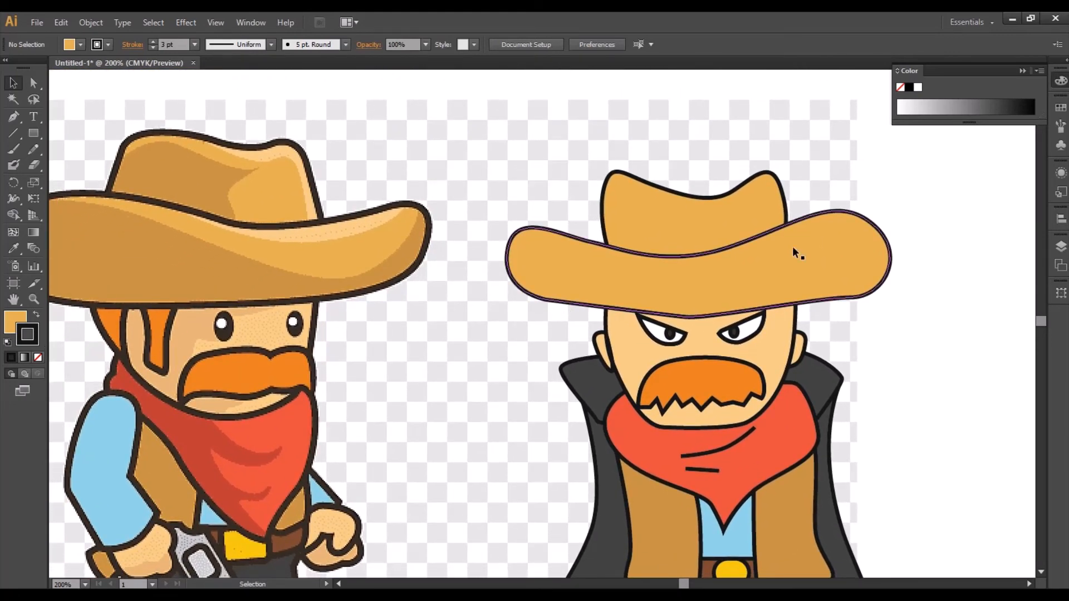
key(p)
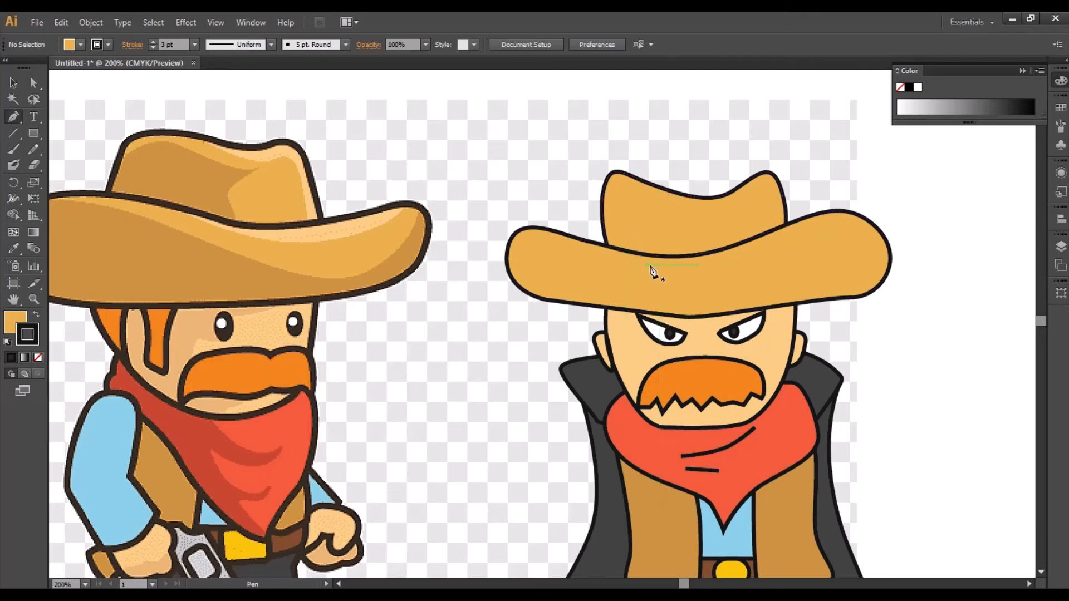
click(623, 249)
click(624, 213)
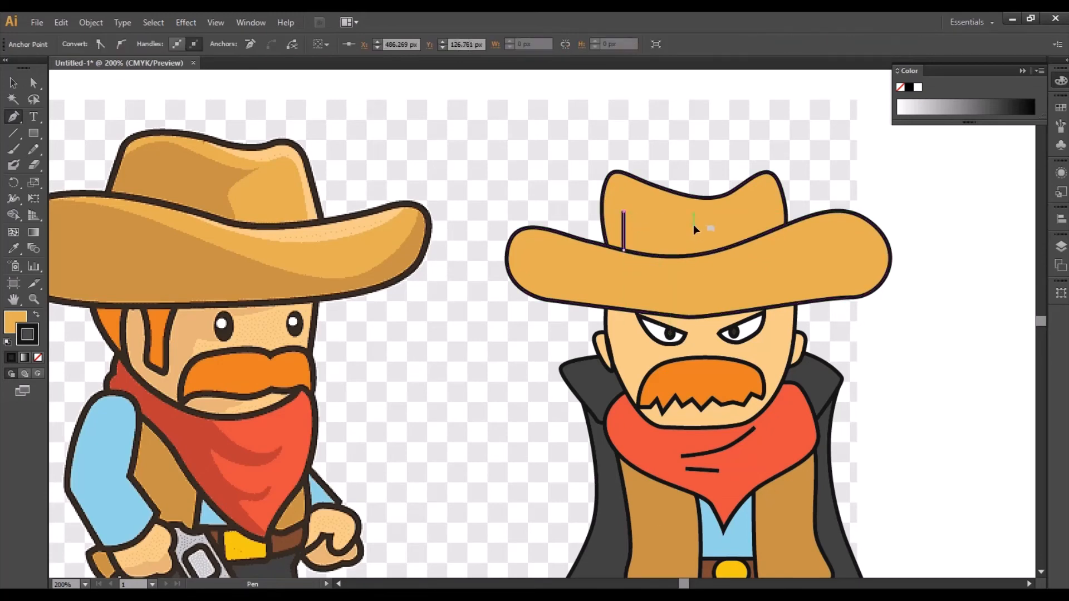
drag(738, 220, 738, 223)
click(759, 208)
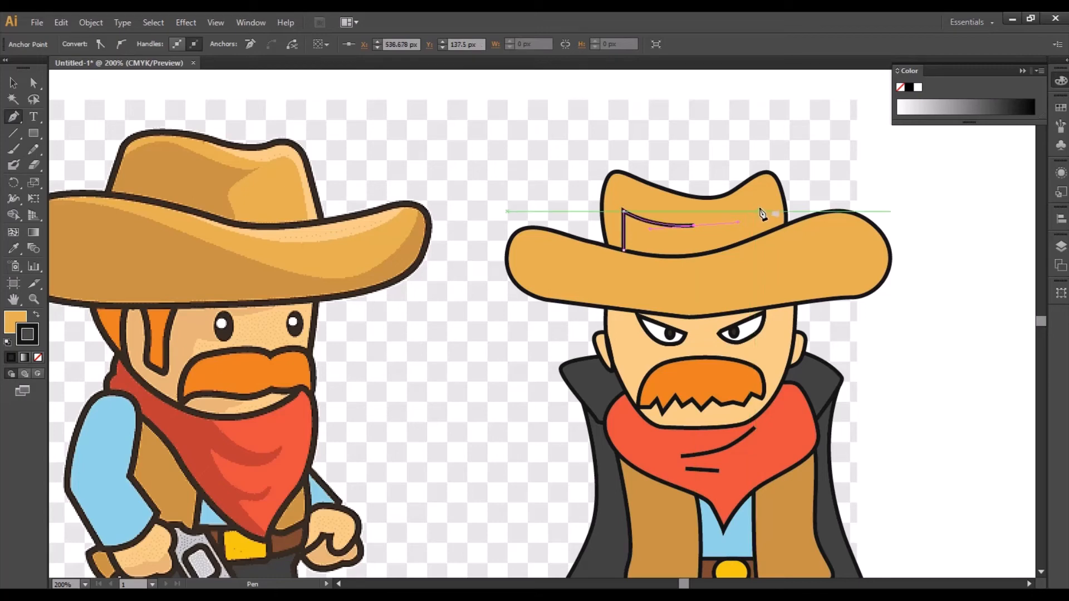
click(762, 236)
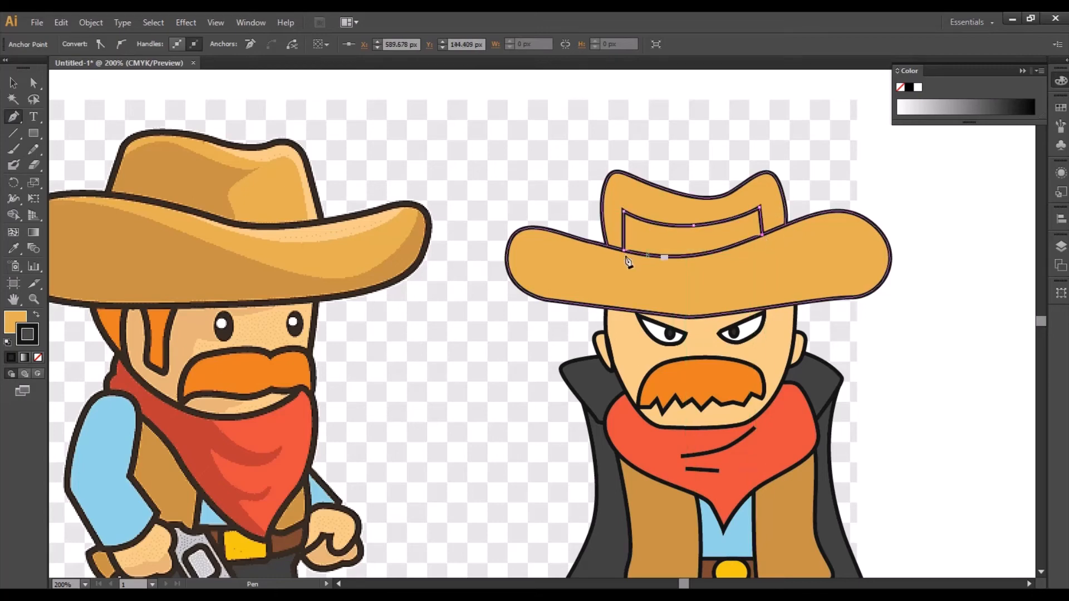
drag(623, 250, 574, 222)
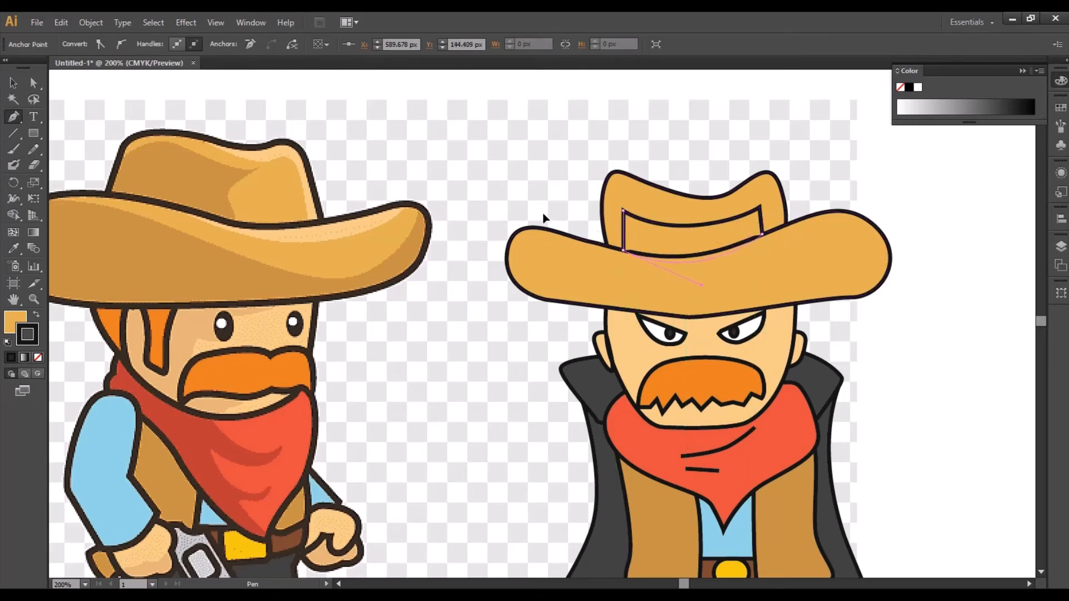
- Merge the hat band's lower overlap into the brim with Shape Builder so the band ends at the brim's edge
key(v)
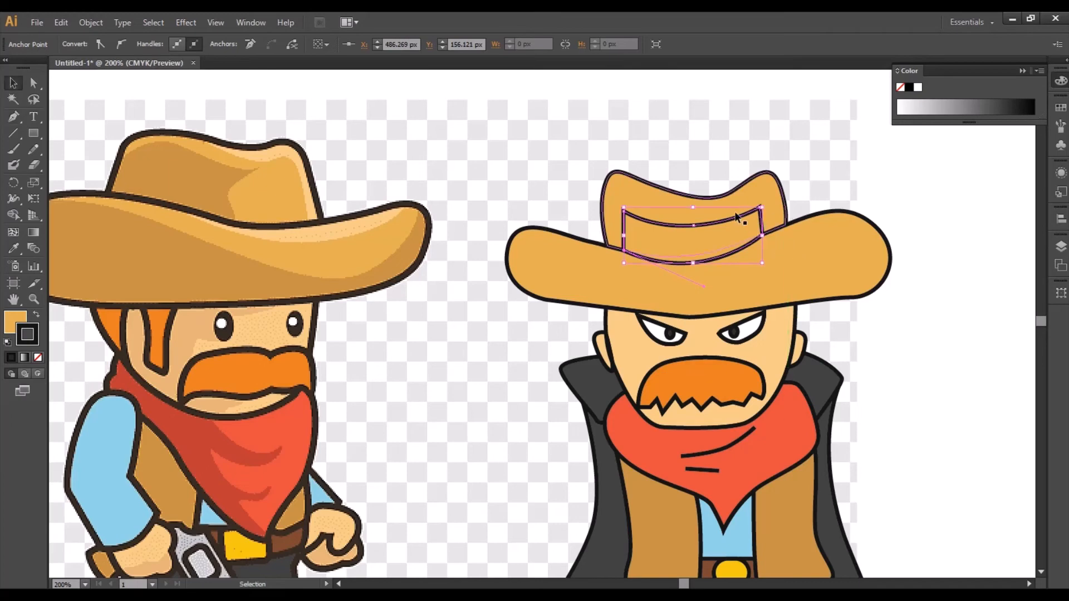
click(798, 220)
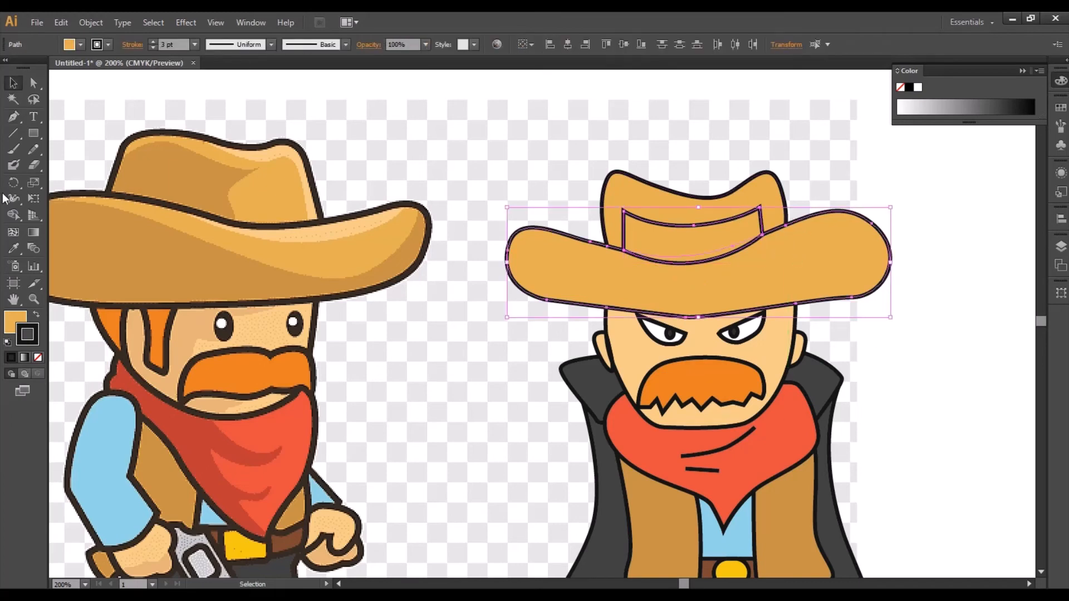
click(13, 215)
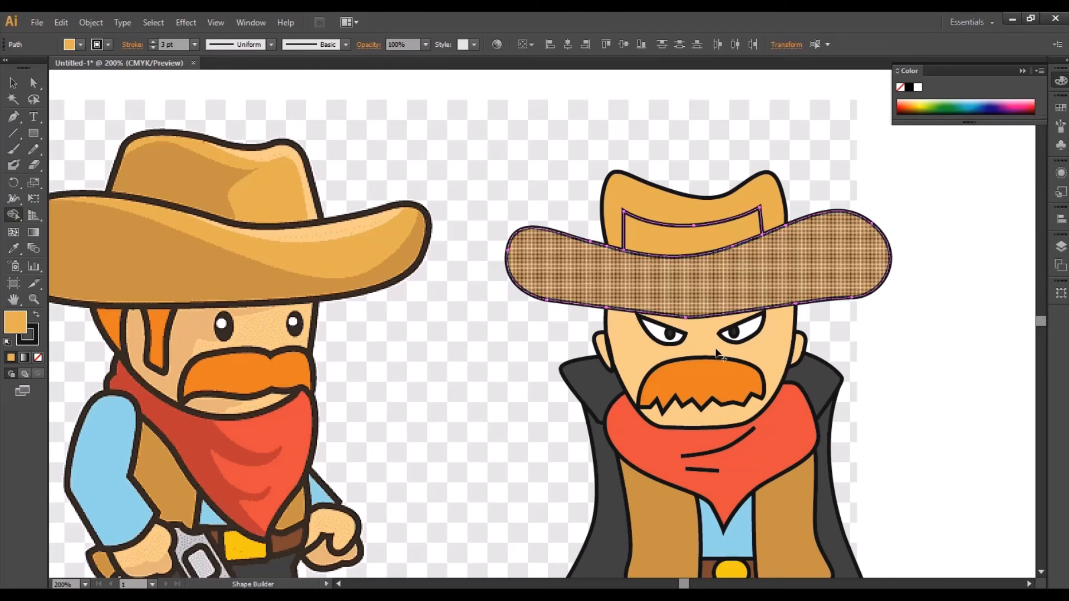
key(v)
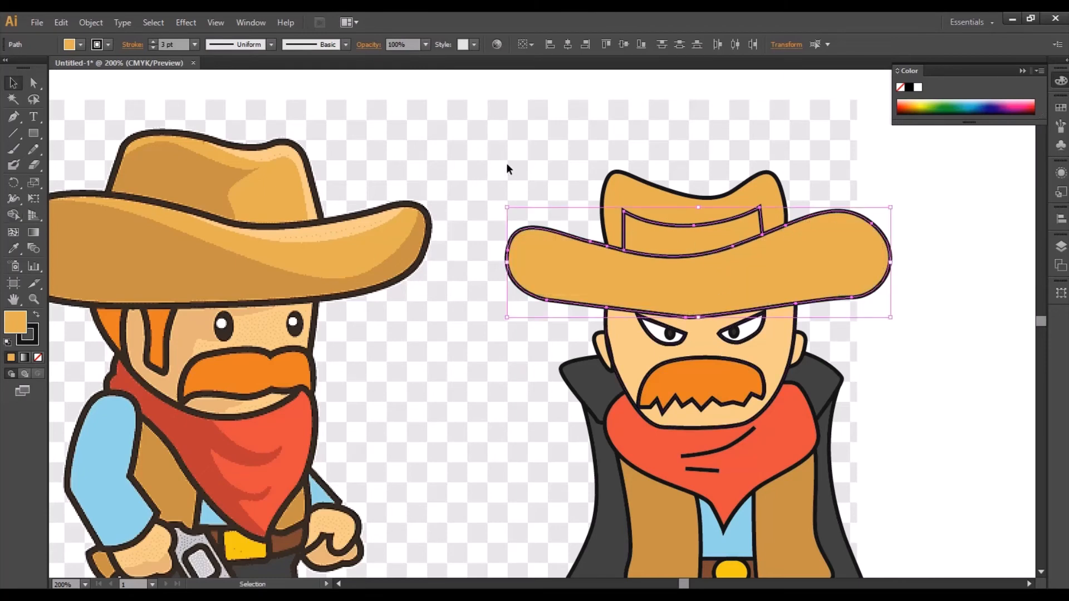
click(502, 164)
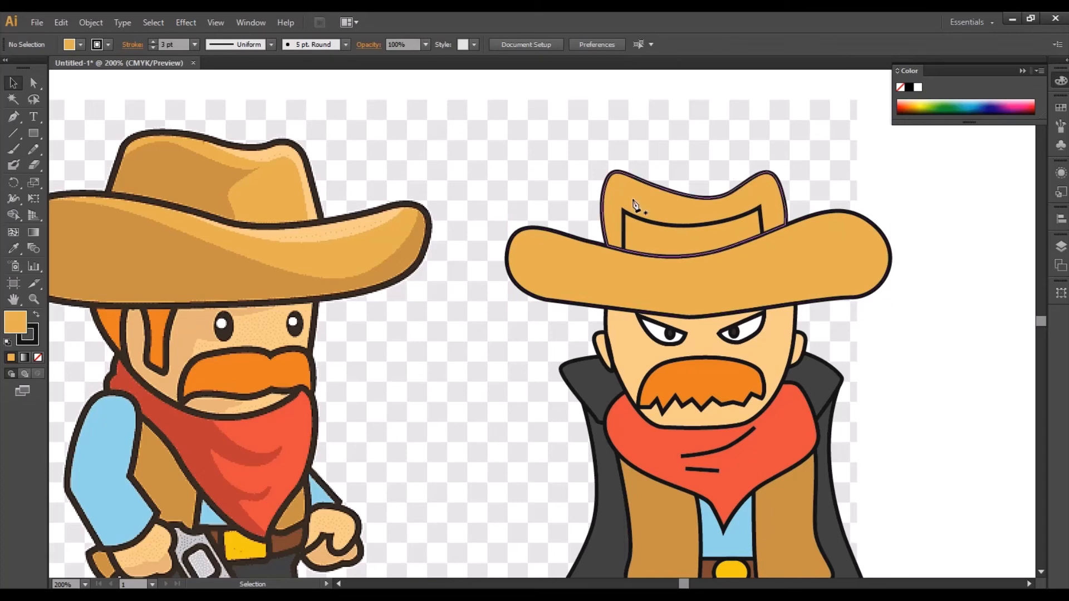
- Draw an open Pen path just inside the hat crown's outline, with both ends extending outward near the brim
key(p)
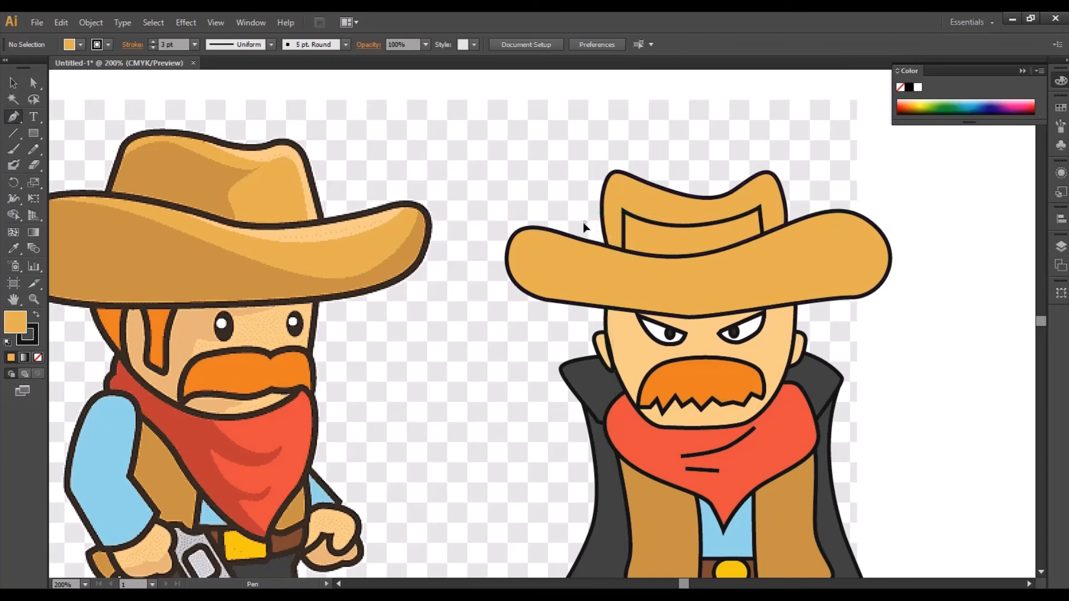
click(584, 223)
click(612, 245)
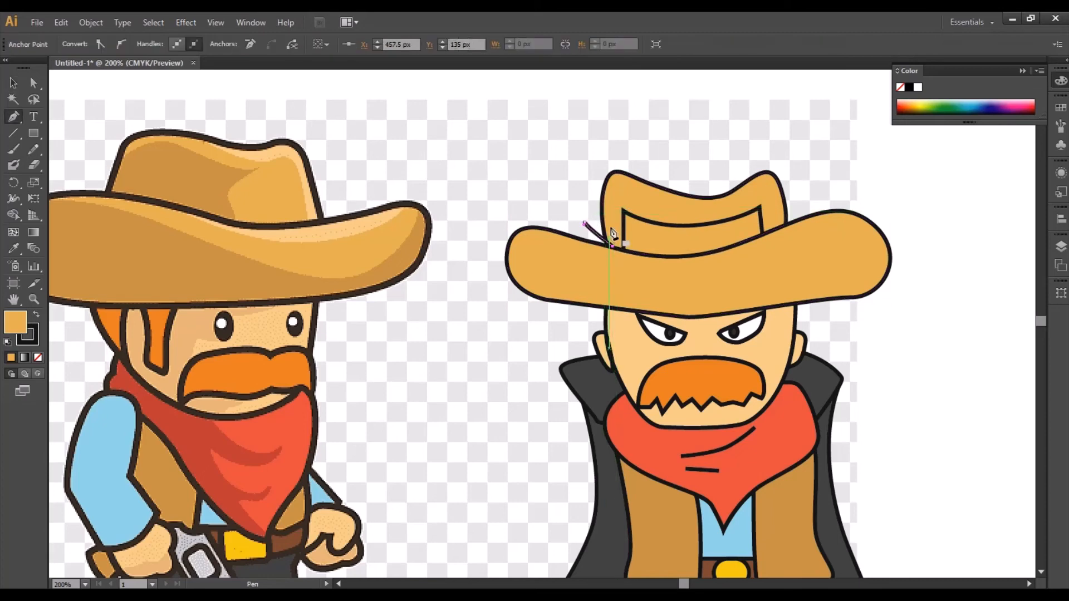
click(612, 179)
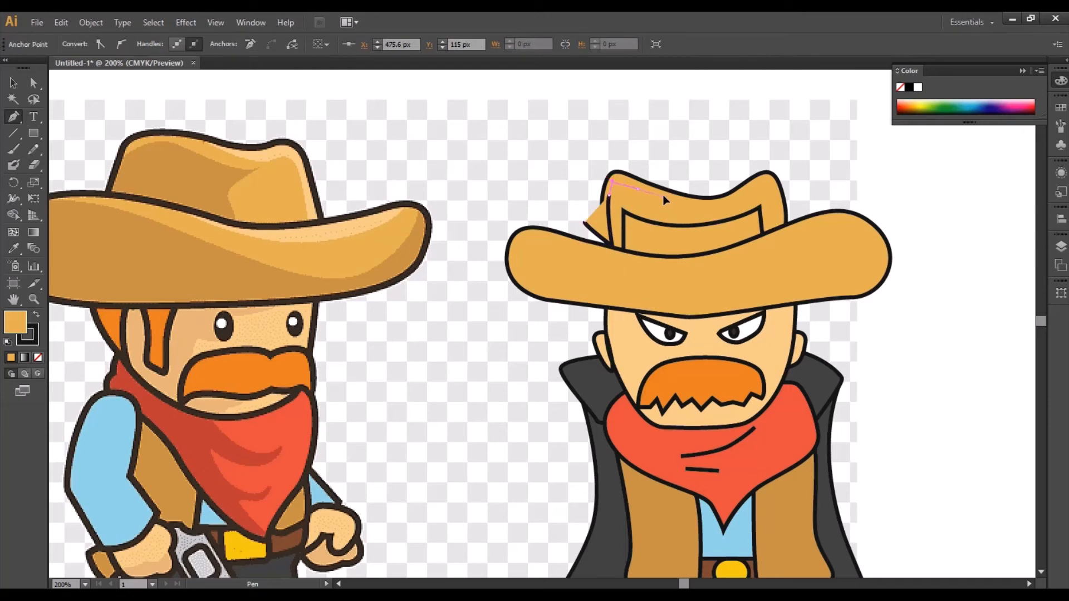
click(663, 195)
drag(760, 189, 760, 189)
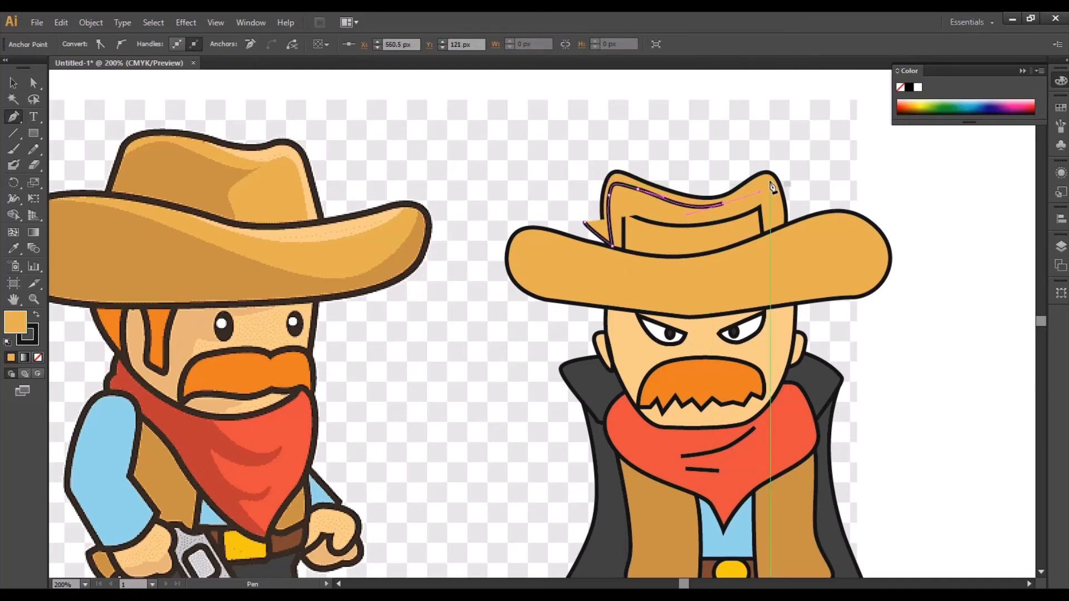
click(771, 183)
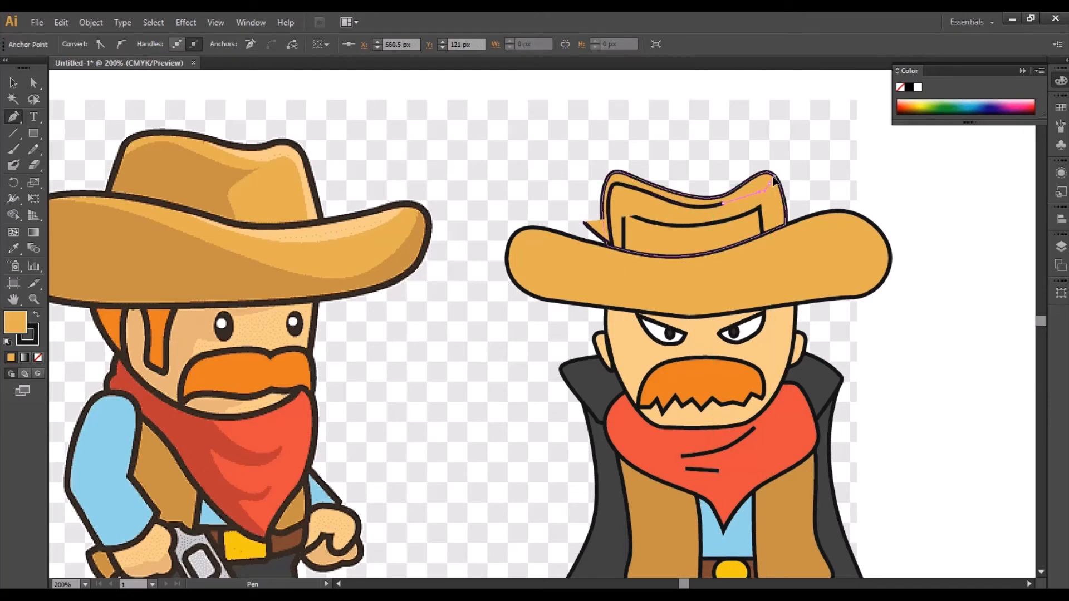
click(778, 224)
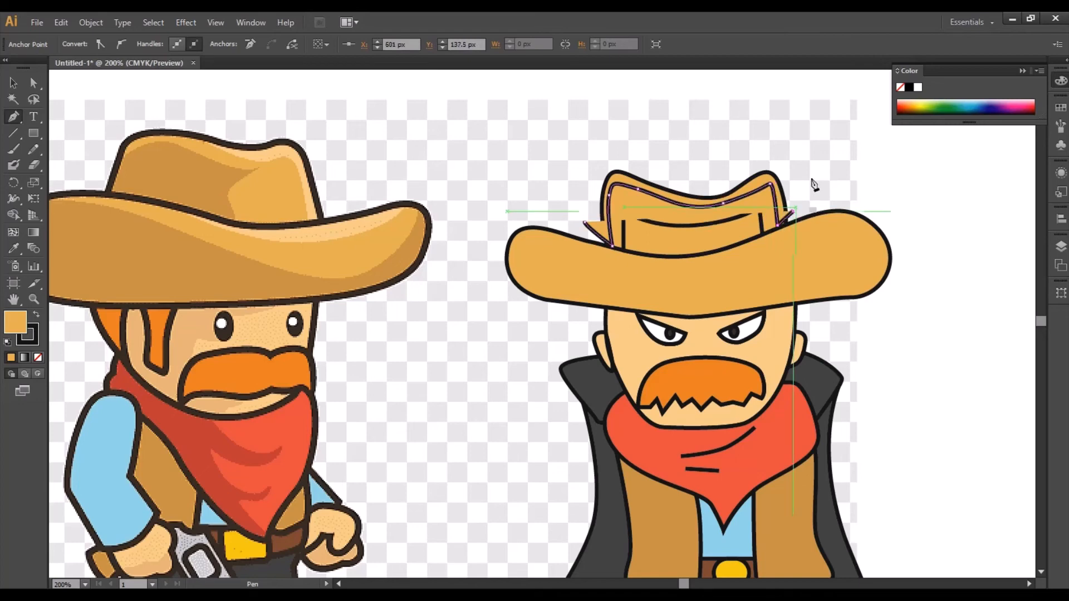
click(794, 216)
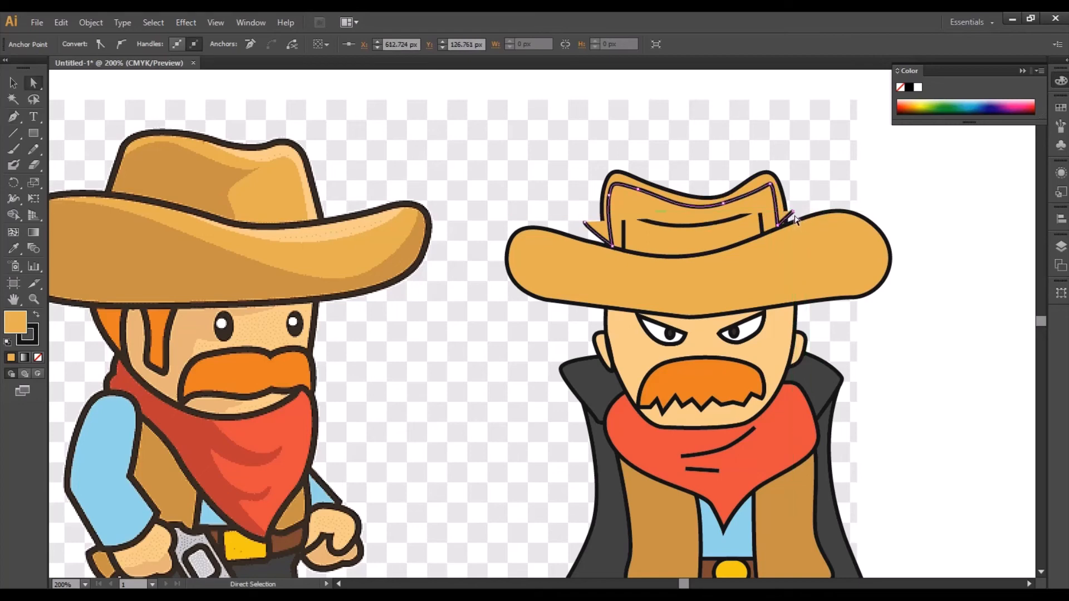
- Move the crown path's end anchor onto the brim edge and close the path with the Pen tool around the outside of the crown
ctrl+click(798, 218)
click(800, 156)
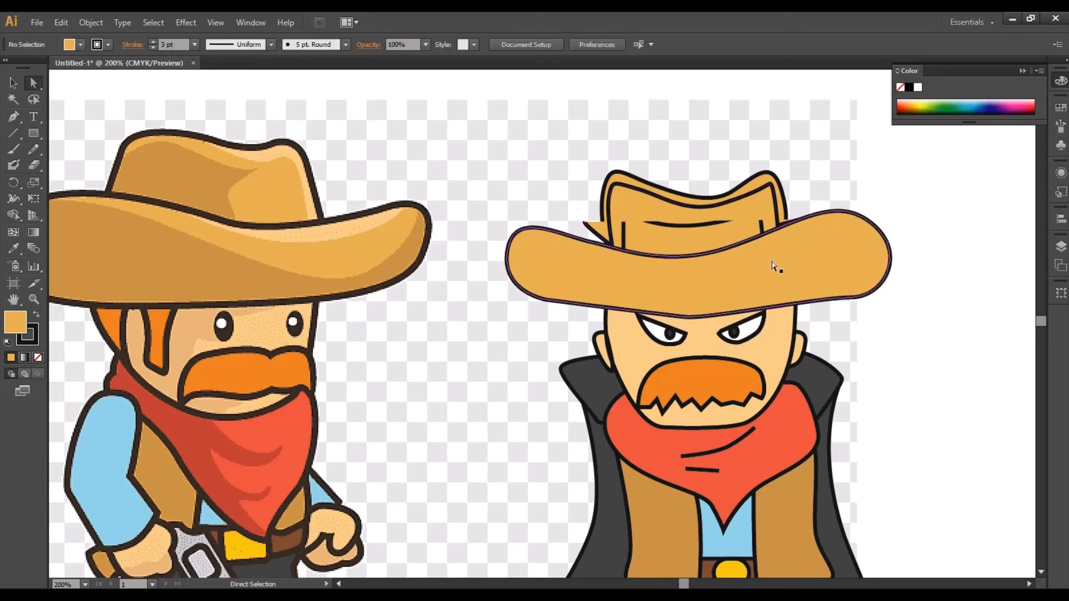
ctrl+click(776, 212)
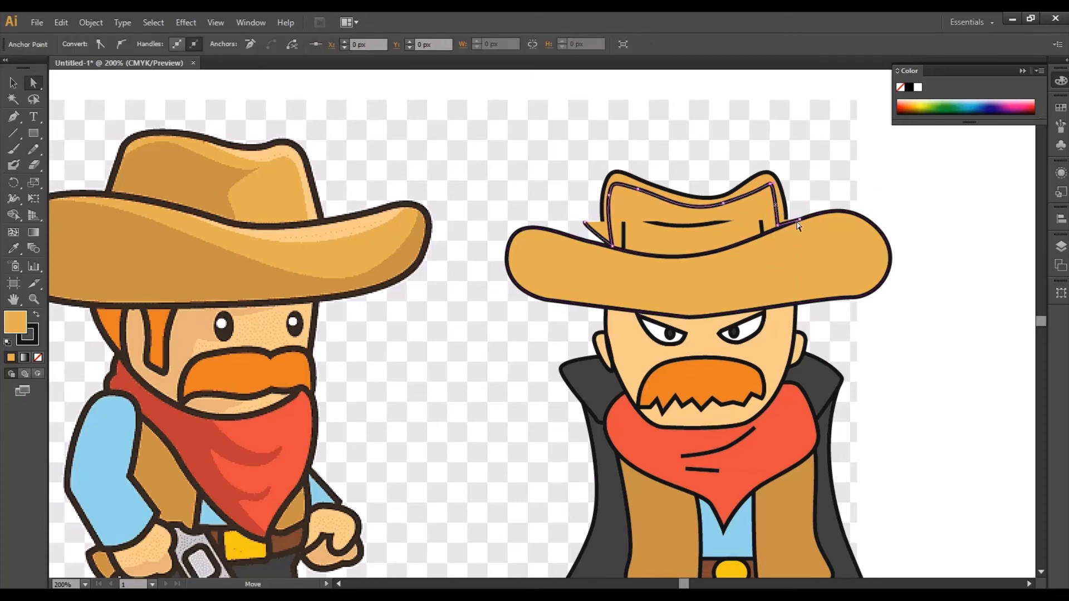
click(802, 225)
drag(782, 149, 726, 123)
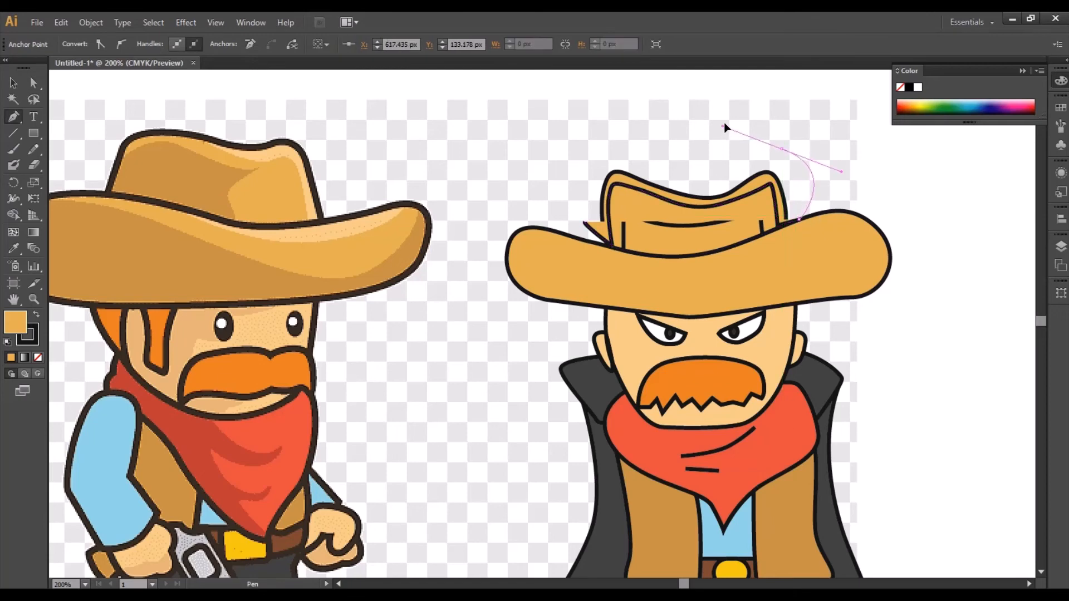
click(590, 148)
click(584, 224)
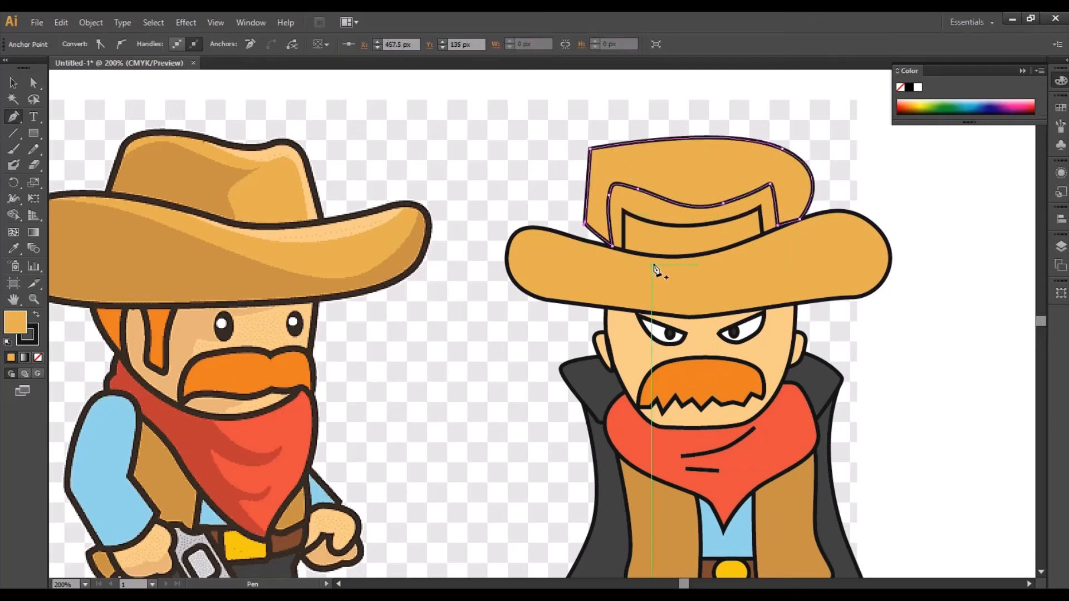
- Select the closed shape with the crown and remove the excess outside the crown with Shape Builder
key(v)
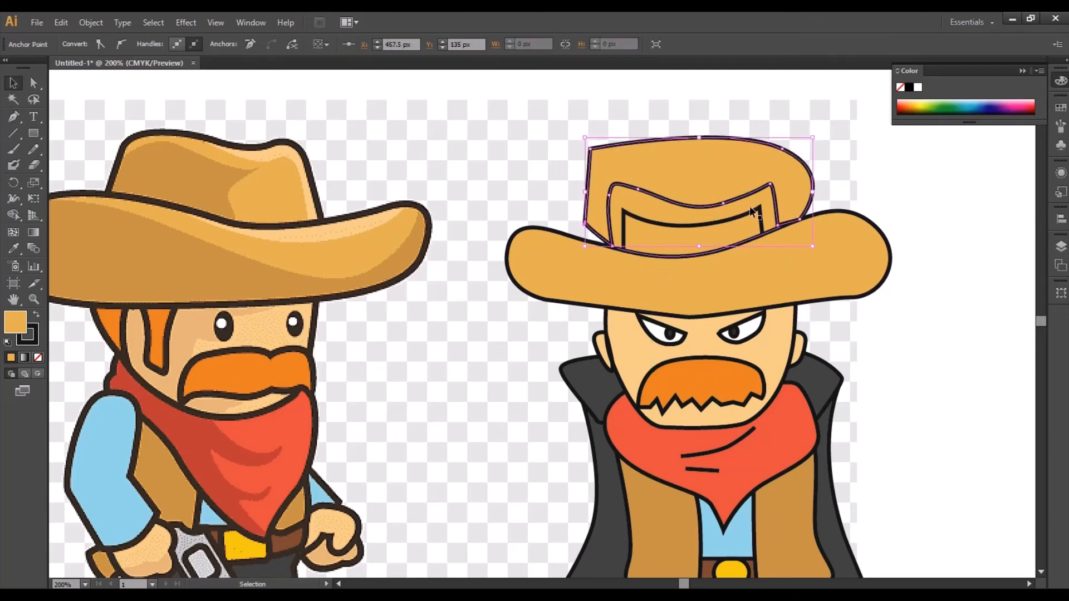
shift+click(650, 203)
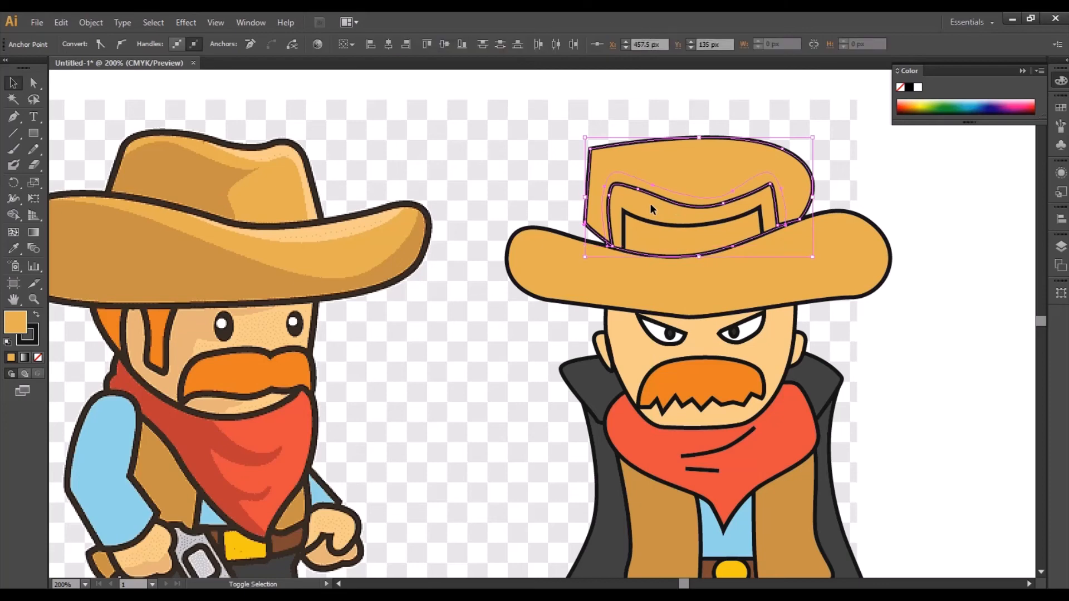
click(13, 215)
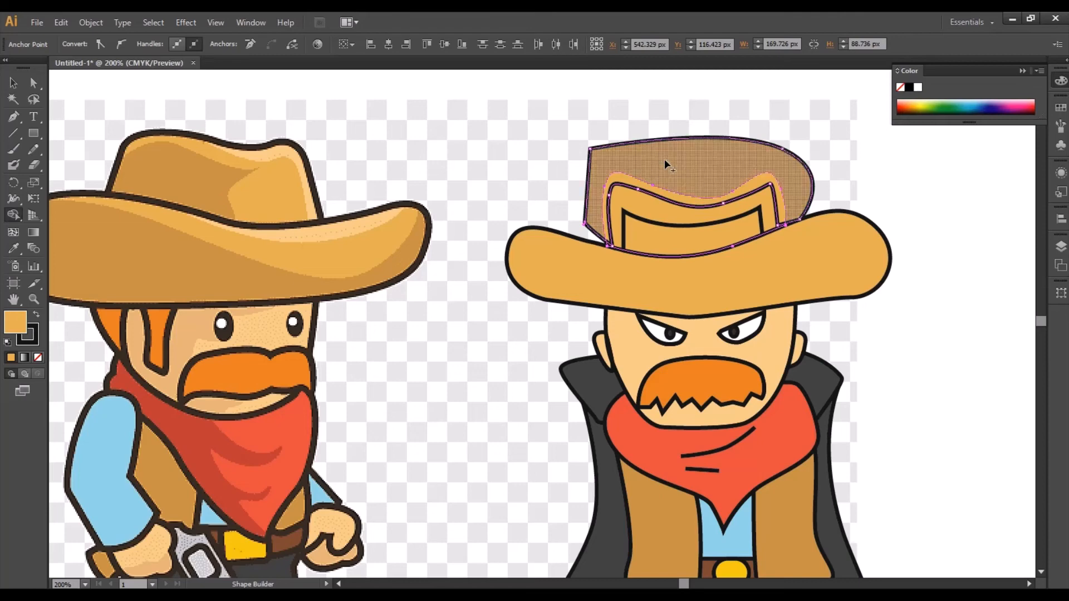
alt+click(661, 162)
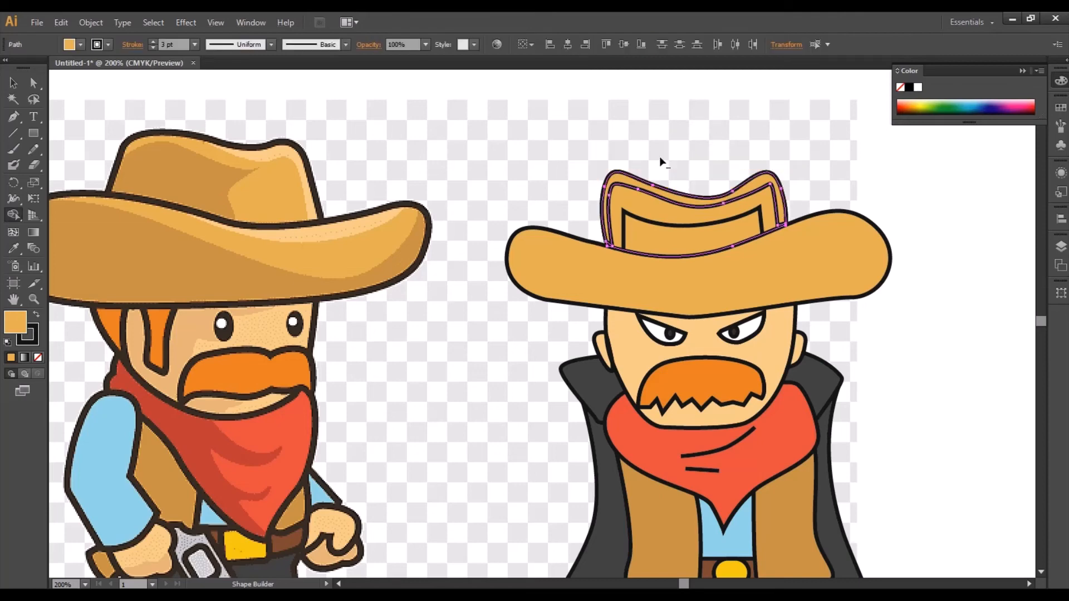
key(v)
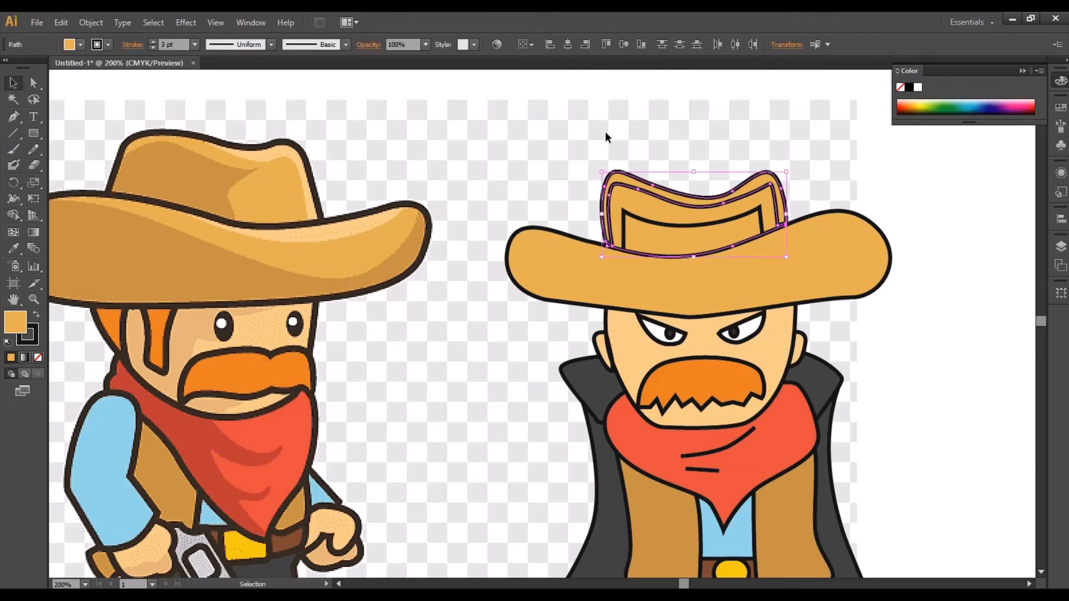
- Fill the crown's rim highlight with the reference hat's pale tan and no stroke using the Eyedropper
drag(657, 194, 629, 181)
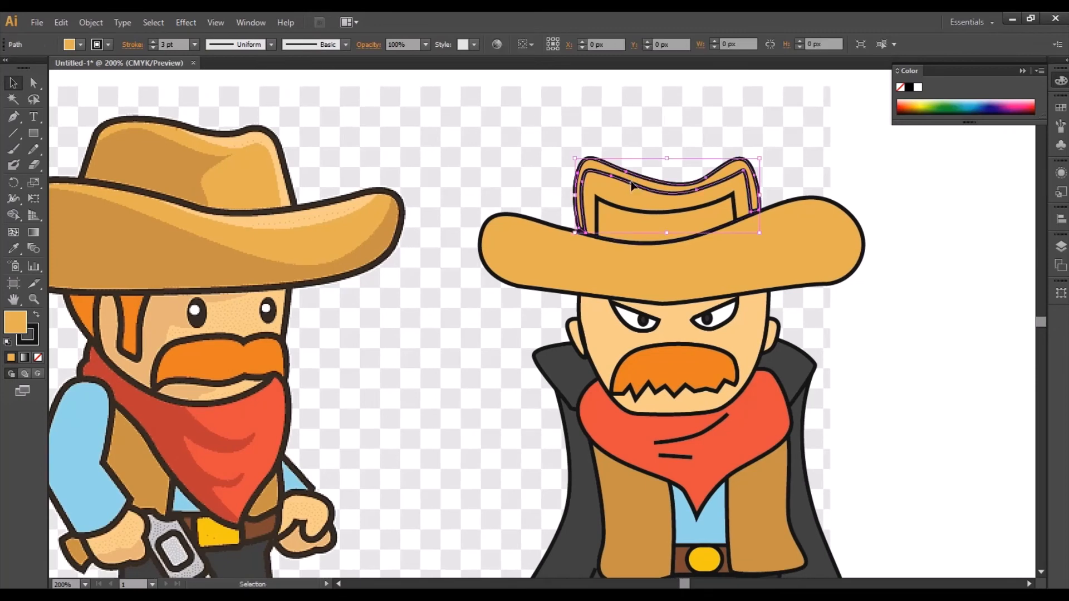
key(i)
click(271, 139)
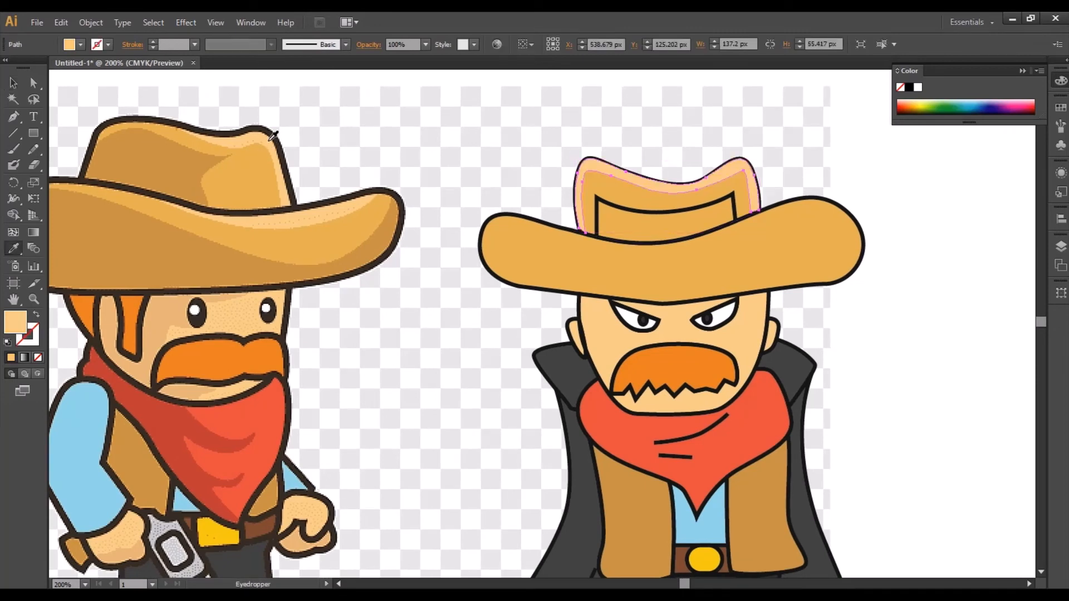
key(v)
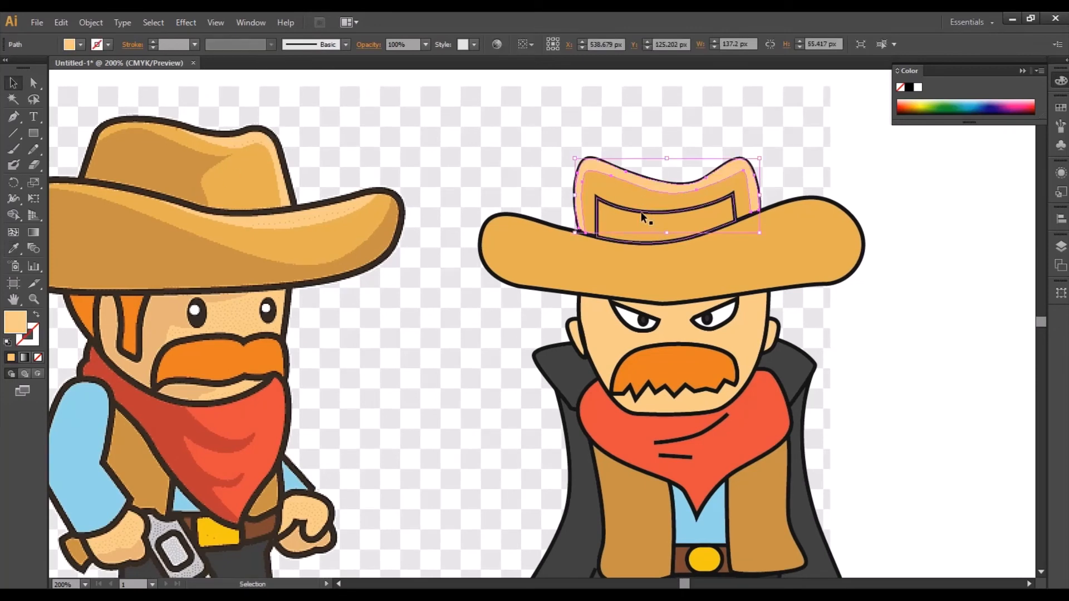
- Fill the hat band with the reference hat's darker brown and no stroke using the Eyedropper
click(640, 212)
key(i)
click(186, 150)
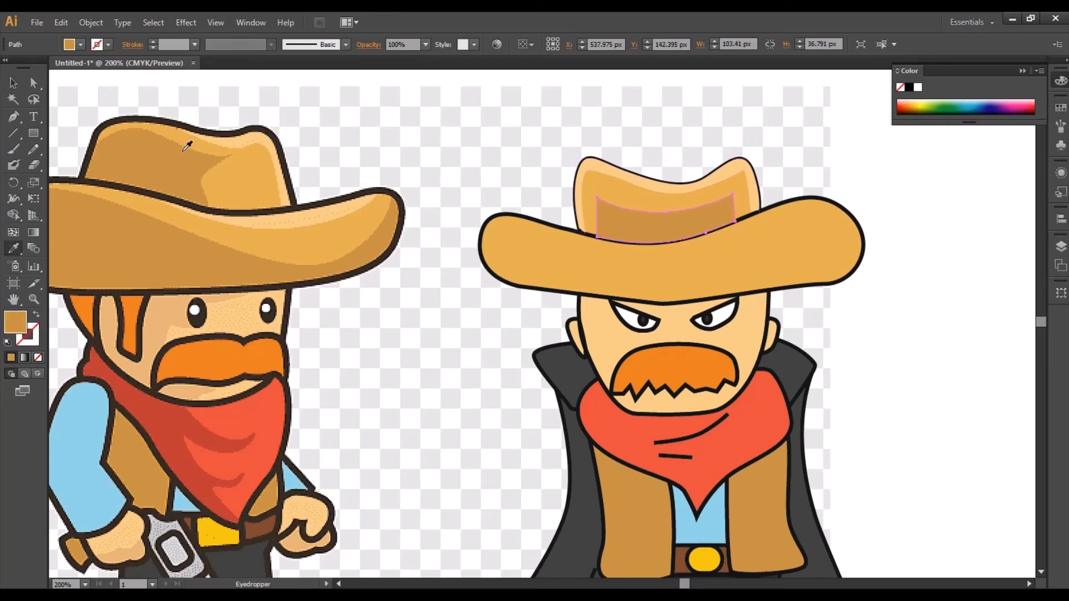
key(v)
click(428, 158)
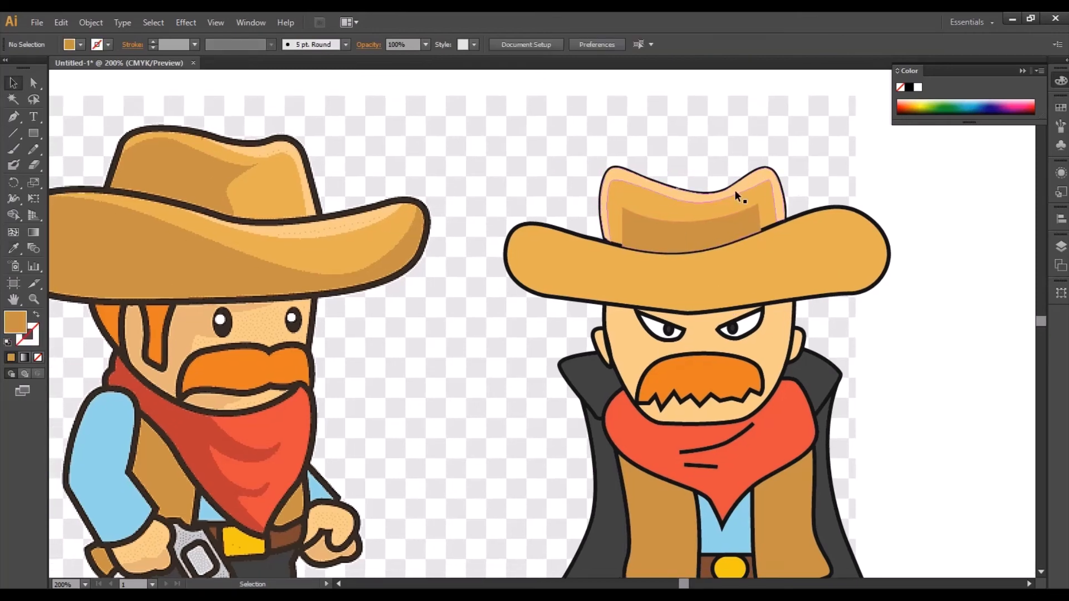
- Bring the hat brim to the front so it overlaps the crown's shading shapes
click(734, 189)
click(824, 251)
key(ctrl+shift+bracketright)
click(588, 85)
- Draw a curved Pen shadow along the lower brim and fill it with darker brown without a stroke
key(p)
click(535, 216)
drag(711, 255, 820, 245)
mouse_move(834, 210)
mouse_down()
mouse_move(863, 198)
mouse_move(904, 250)
mouse_up()
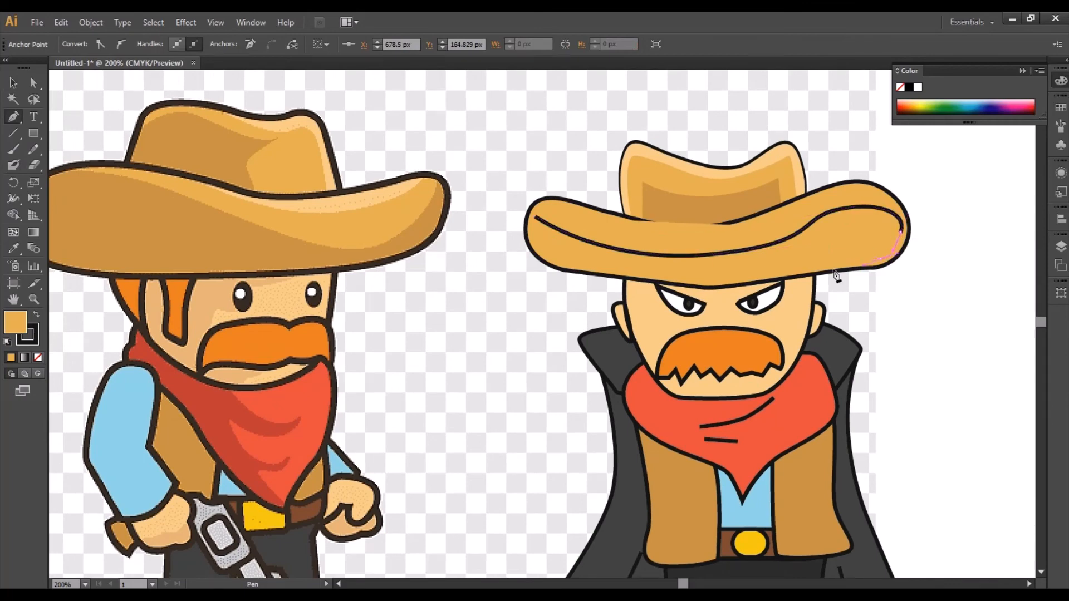
key(i)
click(335, 258)
key(v)
click(962, 364)
- Add a curved highlight on the brim's upper edge, filled with the reference hat's pale tan
key(p)
key(i)
click(334, 177)
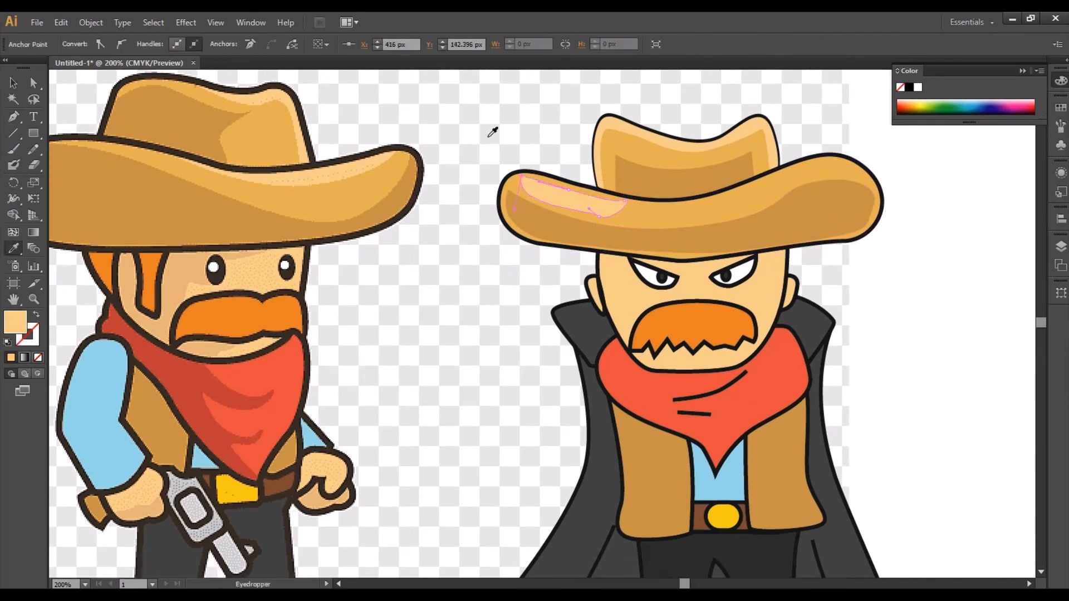
key(a)
- Draw a curved face shadow with the Pen tool just under the hat brim and arrange it behind the brim
key(p)
click(626, 229)
drag(707, 261, 752, 261)
click(807, 227)
drag(626, 229, 579, 239)
key(v)
shift+click(643, 217)
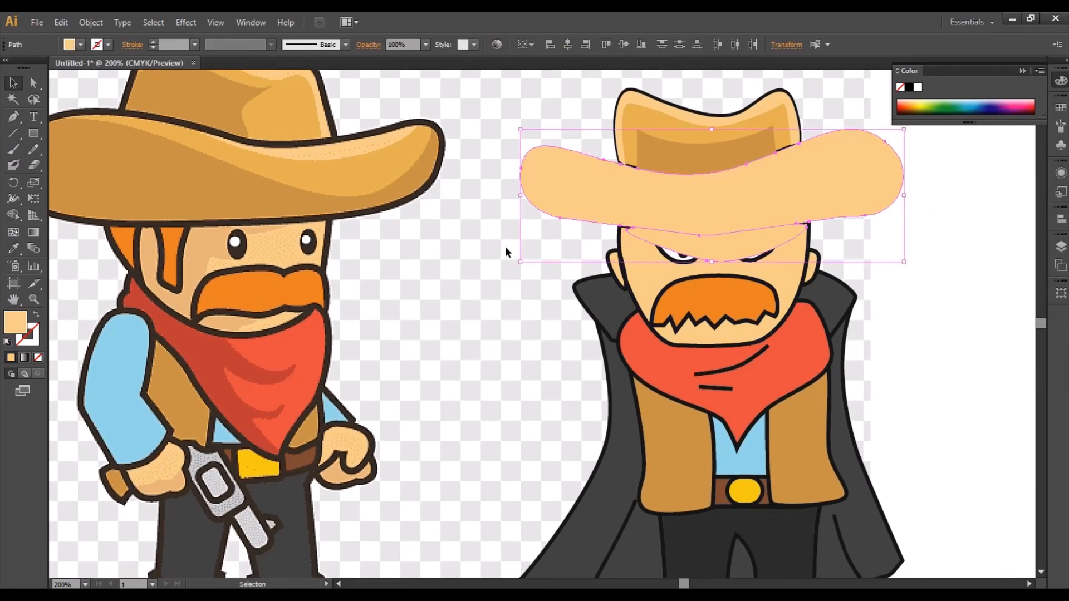
key(ctrl+z)
key(ctrl+z)
key(ctrl+bracketleft)
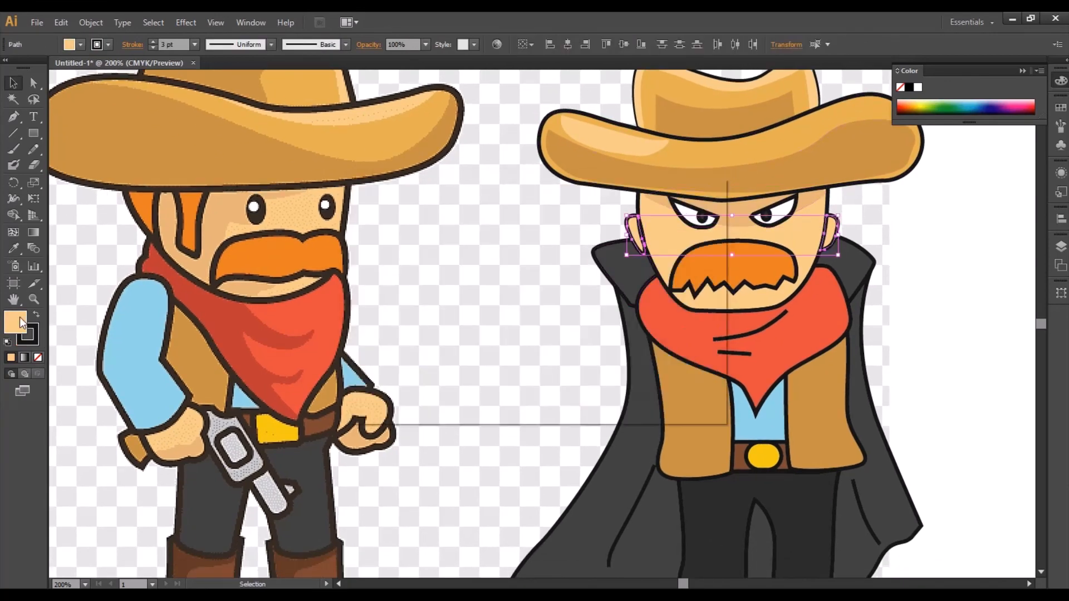
- Draw a closed chin shadow around the mouth with the Pen tool, filled with the darker skin tone and placed behind the mustache
drag(644, 297, 621, 260)
key(ctrl+shift+a)
key(p)
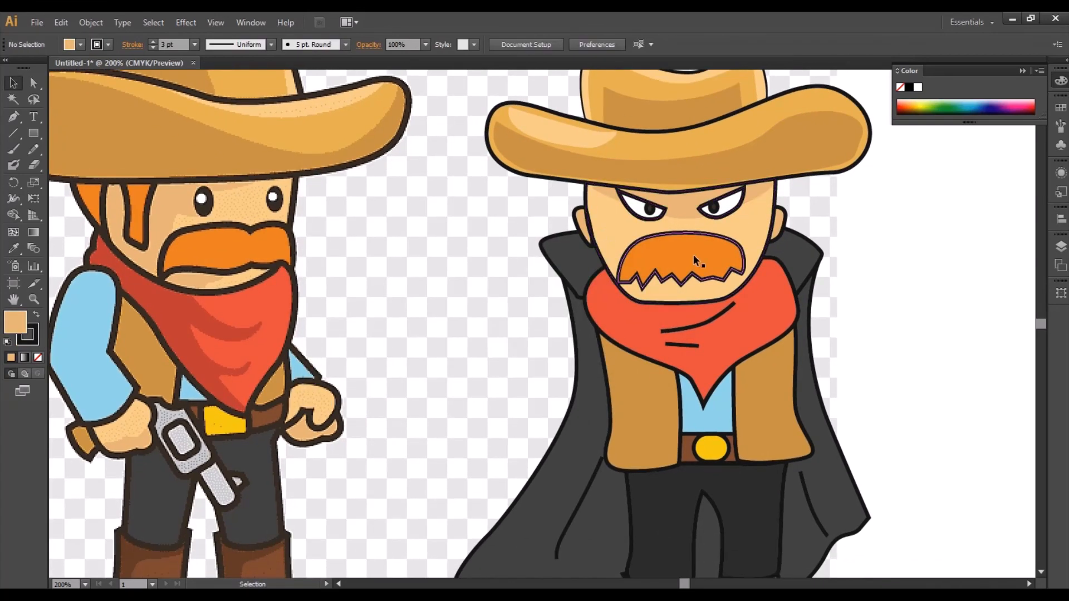
click(621, 261)
mouse_move(684, 247)
mouse_down()
mouse_move(724, 247)
mouse_move(745, 289)
mouse_up()
drag(684, 299, 646, 299)
click(621, 261)
key(v)
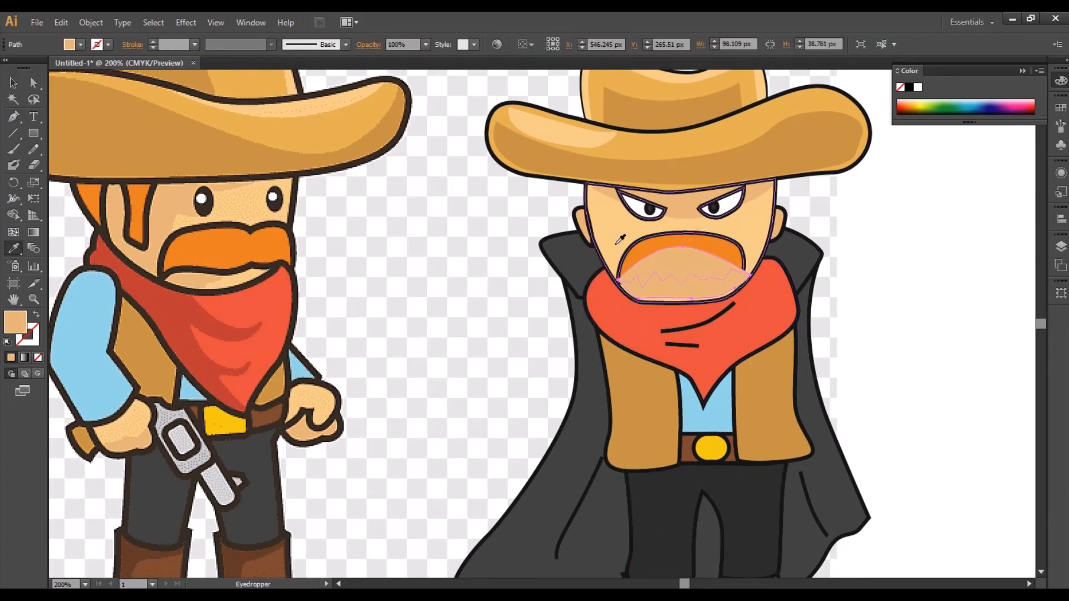
click(948, 389)
- Draw a closed curved fold shadow across the upper bandana with the Pen tool
drag(704, 407, 681, 360)
key(p)
click(582, 243)
drag(741, 233, 802, 192)
drag(651, 281, 613, 276)
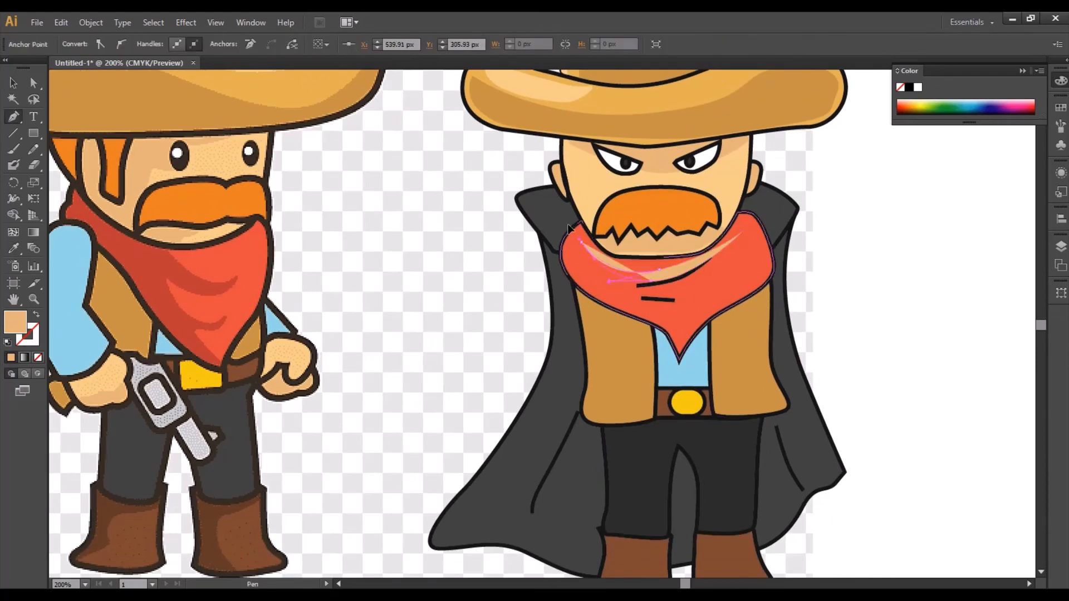
click(582, 243)
key(ctrl+shift+a)
- Add more darker red fold shadows on the bandana, beside the crease lines and at its pointed tip
click(743, 271)
drag(675, 301, 640, 304)
click(743, 271)
click(661, 315)
click(631, 283)
click(646, 295)
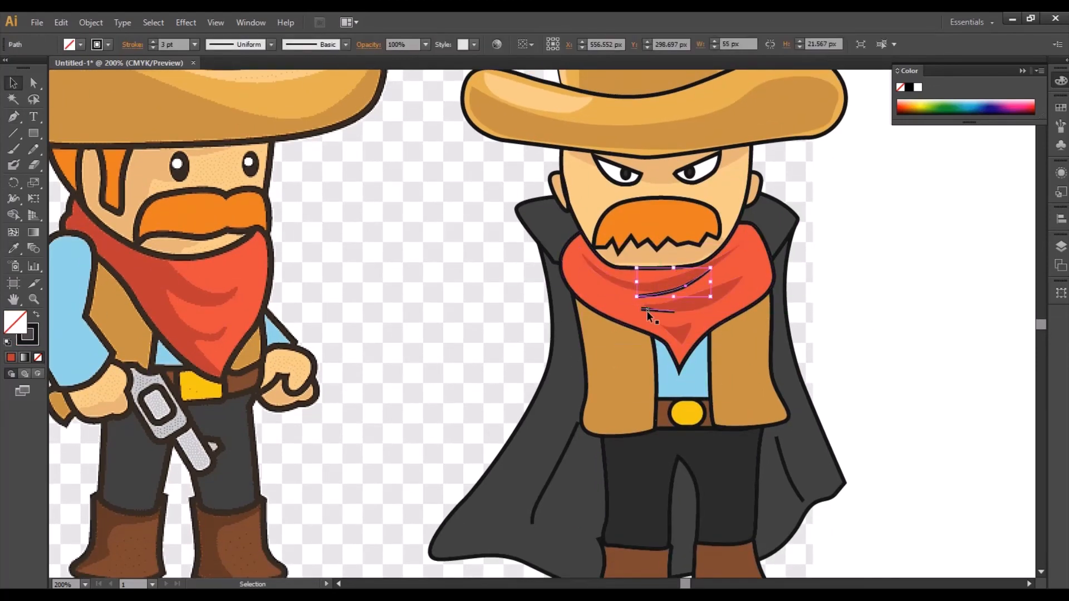
- Draw closed shadow shapes on both vest panels with the Pen tool and begin a highlight outline along the vest's outer edge
drag(614, 354, 634, 306)
key(p)
click(600, 256)
click(648, 292)
click(646, 369)
click(611, 380)
click(600, 256)
click(754, 276)
click(756, 372)
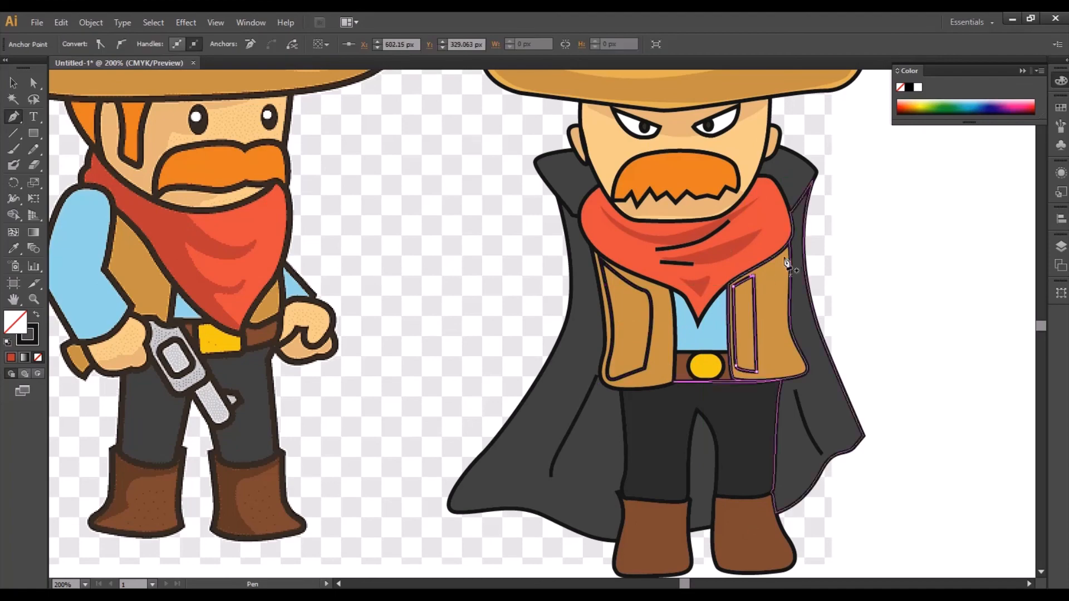
click(786, 255)
- Fill the vest shadows with darker brown and the vest highlights with pale tan, all without strokes
key(v)
shift+click(624, 323)
shift+click(746, 329)
key(i)
click(631, 319)
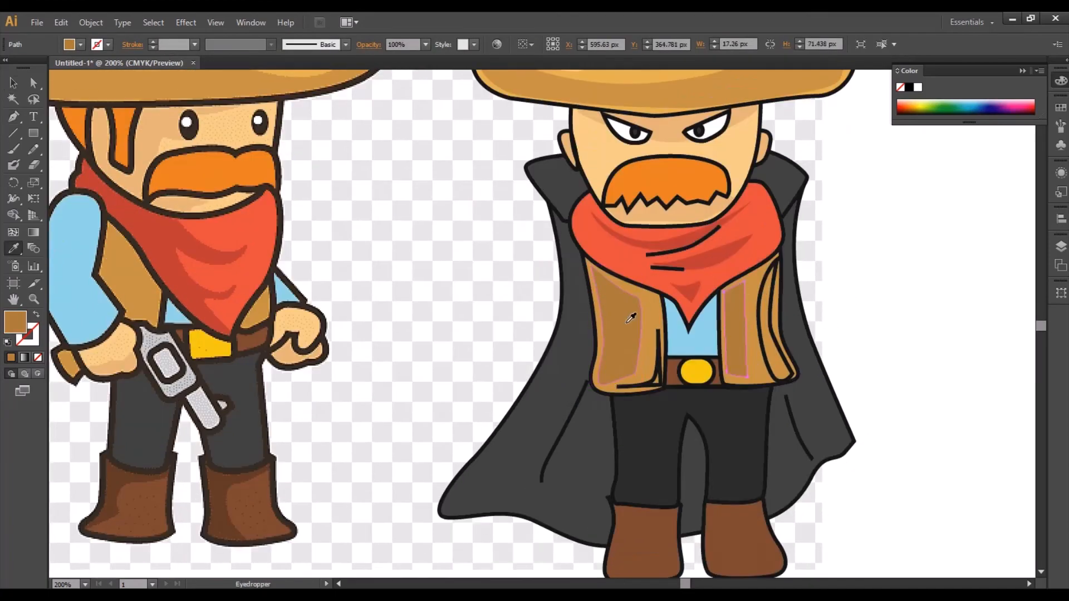
click(771, 329)
shift+click(659, 357)
- Draw a closed shadow shape across the top of the trousers just below the vest with the Pen tool
key(p)
click(751, 333)
click(667, 361)
click(601, 361)
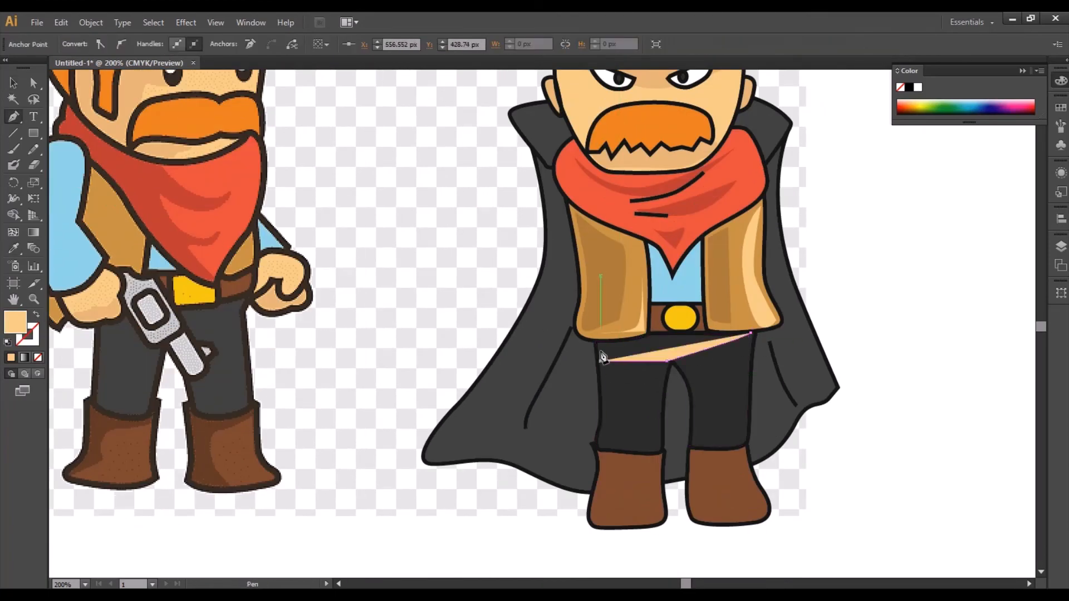
click(601, 336)
click(752, 333)
- Fill the trouser shadow with near-black and no stroke, and fit it beneath the vest's lower edge
key(i)
click(641, 401)
scroll(645, 363, up, 1)
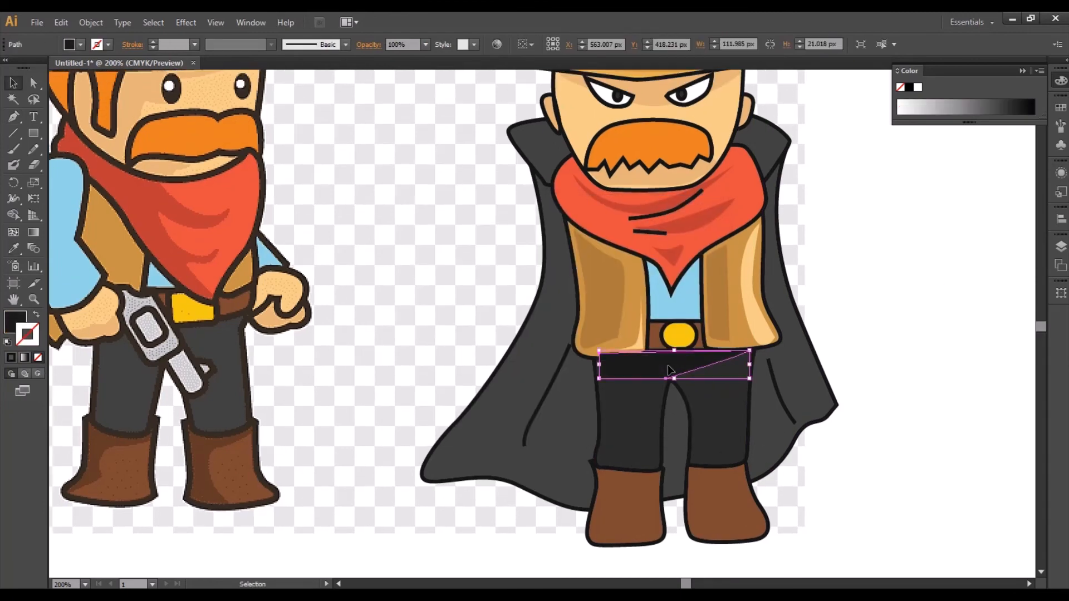
key(v)
shift+click(636, 291)
click(640, 362)
scroll(641, 334, up, 3)
scroll(641, 334, down, 5)
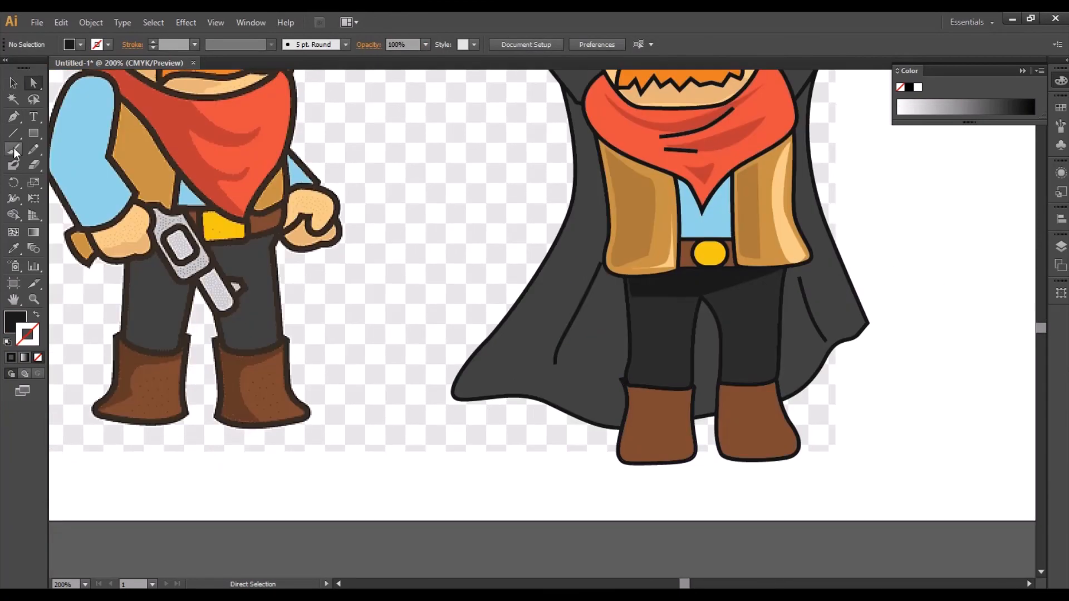
- Draw a narrow closed crease shadow across the foot of each boot with the Pen tool
key(p)
click(681, 457)
click(628, 461)
click(629, 437)
click(734, 433)
click(791, 441)
click(685, 449)
key(v)
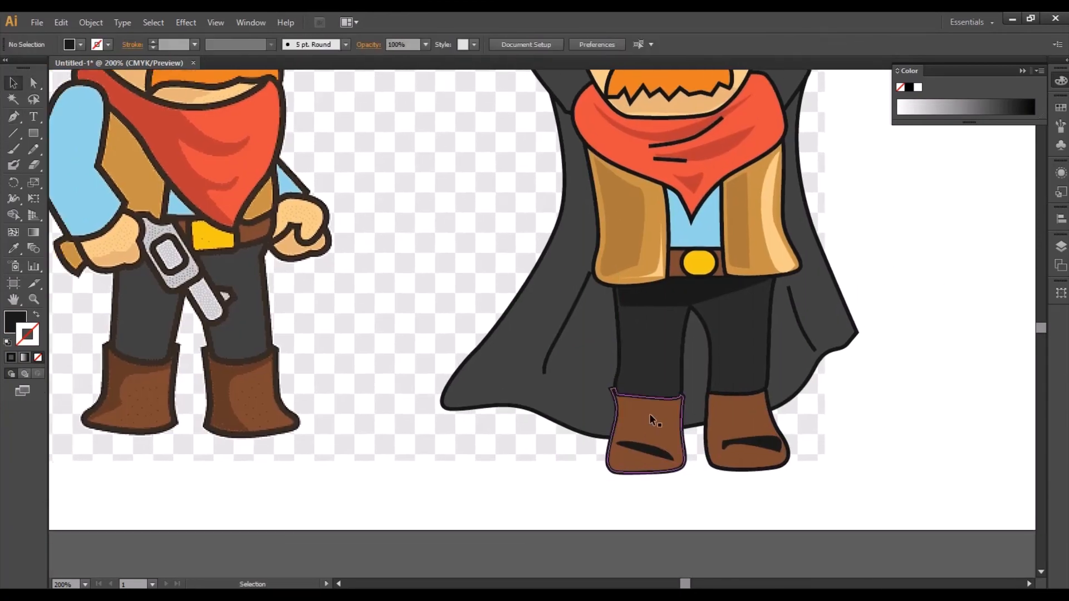
- Draw shadow shapes along the top of both boots and colour the boot shadows dark brown
key(p)
click(677, 401)
click(619, 401)
click(757, 397)
key(v)
key(i)
- Draw long tapering fold shapes on both sides of the cape with the Pen tool
key(ctrl+minus)
key(p)
click(580, 251)
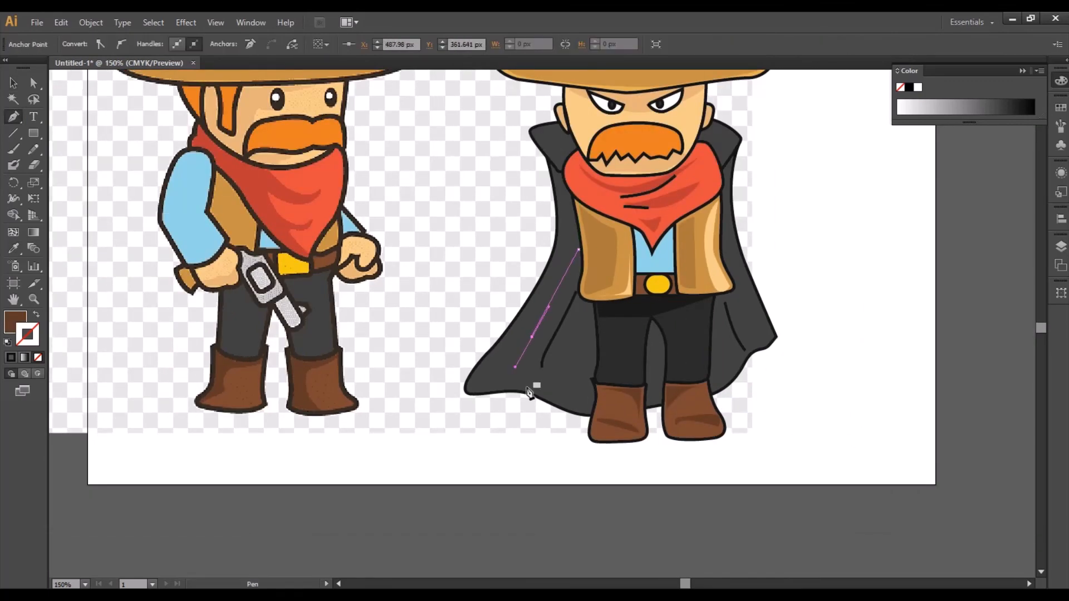
click(532, 388)
key(v)
drag(860, 276, 860, 298)
key(p)
click(578, 425)
click(703, 348)
- Fill the cape folds with the trousers' dark grey using the Eyedropper
key(i)
click(628, 413)
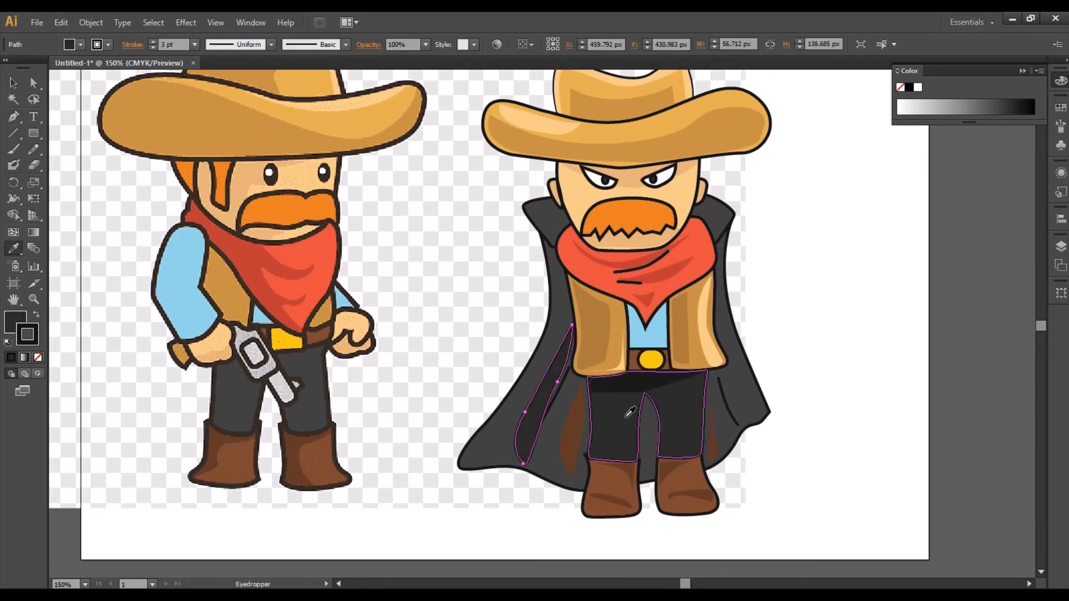
click(572, 440)
click(622, 423)
key(v)
click(739, 359)
- Refine the crown rim highlight by shifting its inner-edge anchor points slightly upward with Direct Selection
drag(696, 267, 691, 306)
click(573, 96)
key(ctrl+plus)
key(ctrl+plus)
key(a)
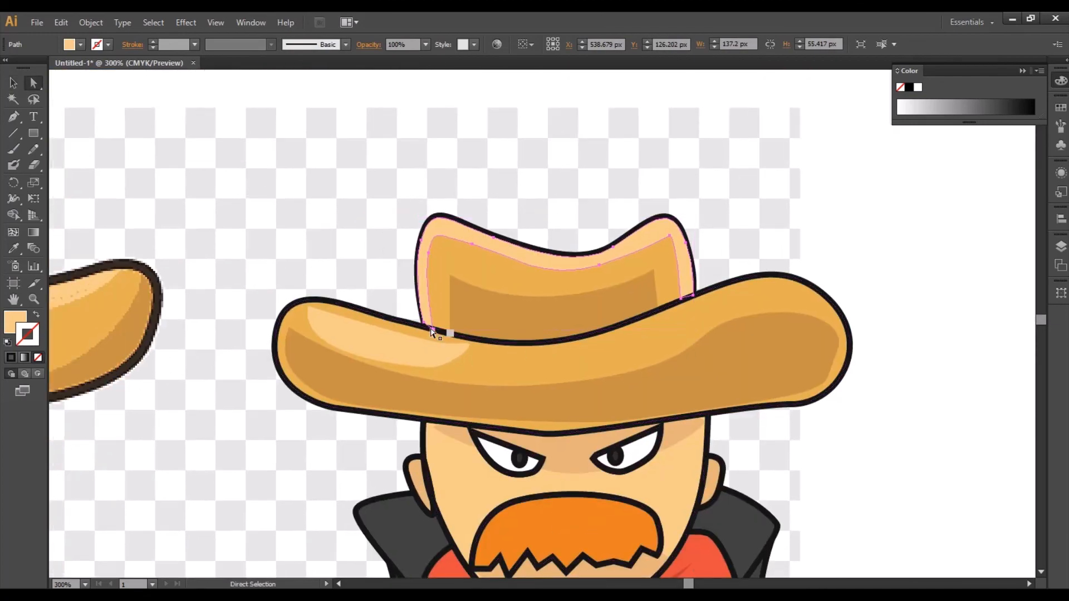
click(425, 242)
drag(599, 265, 602, 258)
drag(670, 236, 672, 229)
click(817, 255)
- Reshape the lower curve of the brim highlight with Direct Selection
drag(816, 255, 819, 201)
click(471, 291)
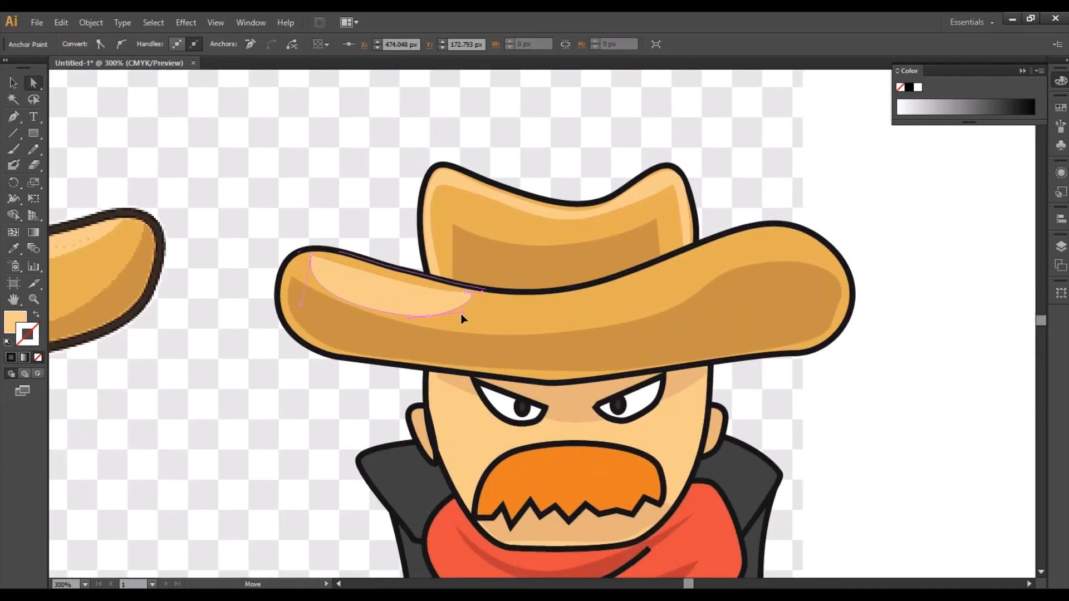
drag(437, 313, 434, 306)
- Hide Layer 1 with the reference cowboy and select the entire finished cowboy
key(ctrl+minus)
key(ctrl+minus)
key(ctrl+minus)
drag(572, 441, 639, 335)
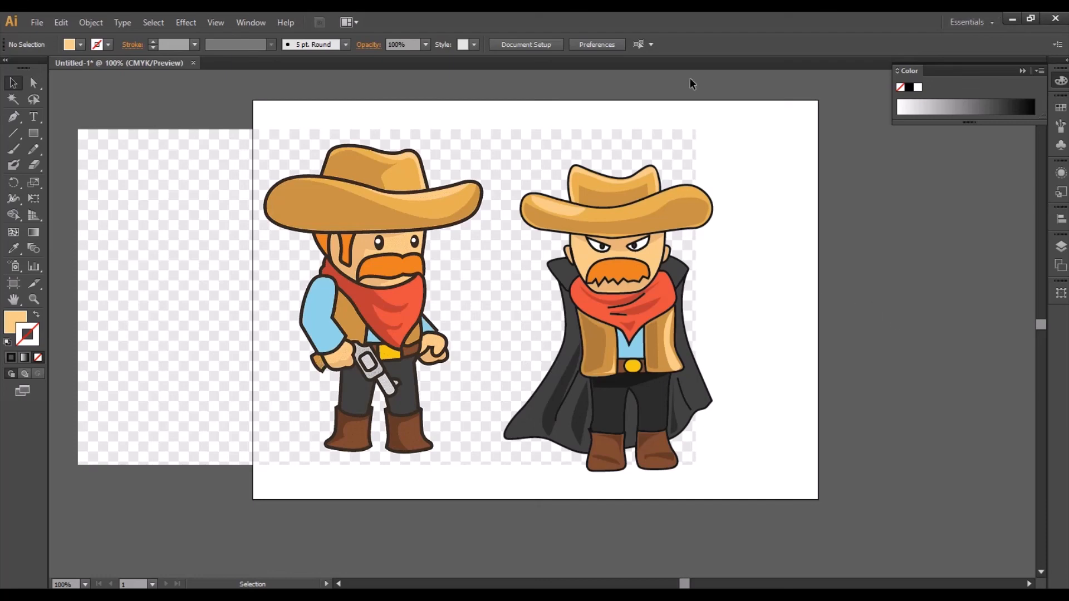
click(1060, 246)
click(895, 296)
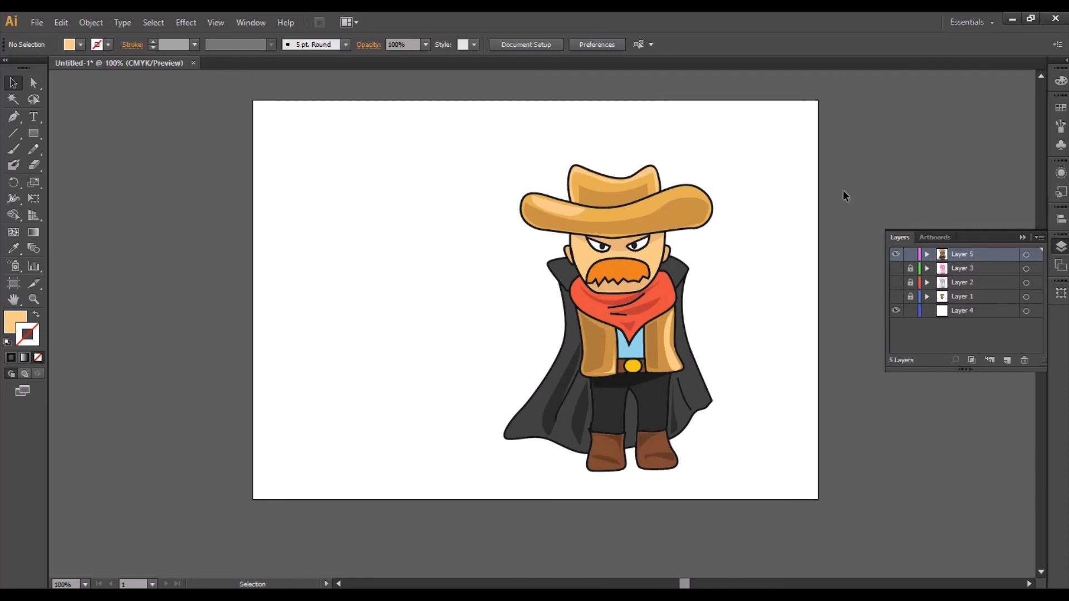
drag(493, 156, 762, 507)
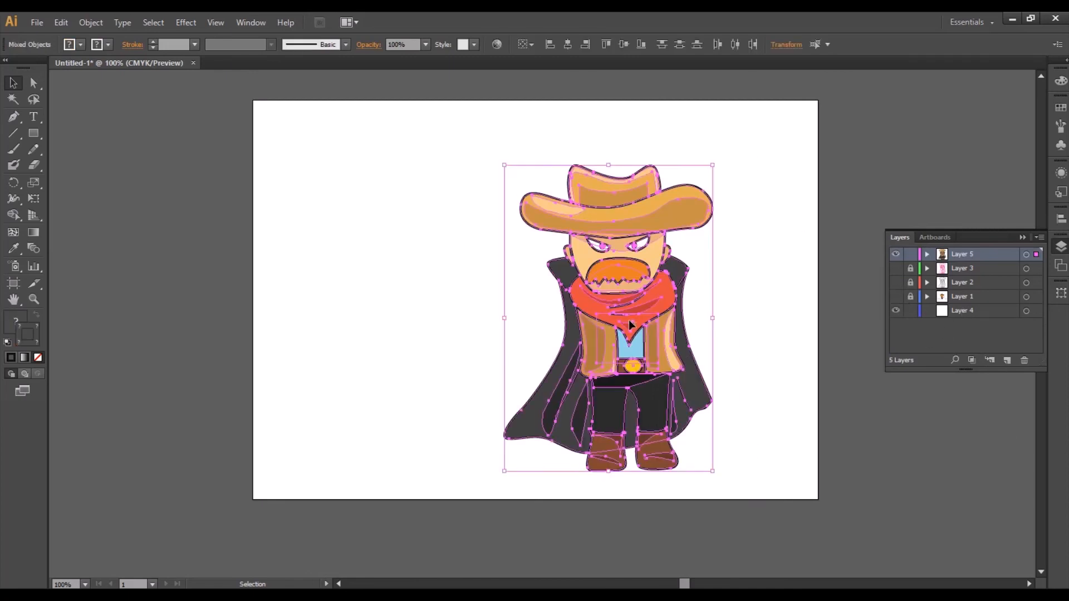
- Group the selected cowboy artwork and move the group to the upper-left part of the artboard
right_click(631, 323)
click(662, 383)
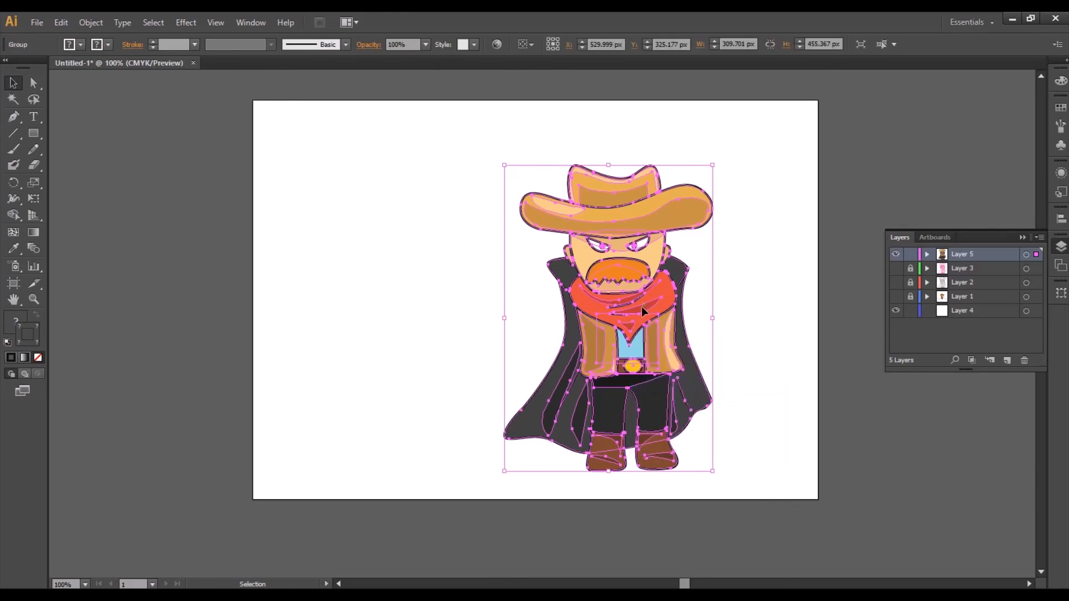
drag(635, 308, 412, 268)
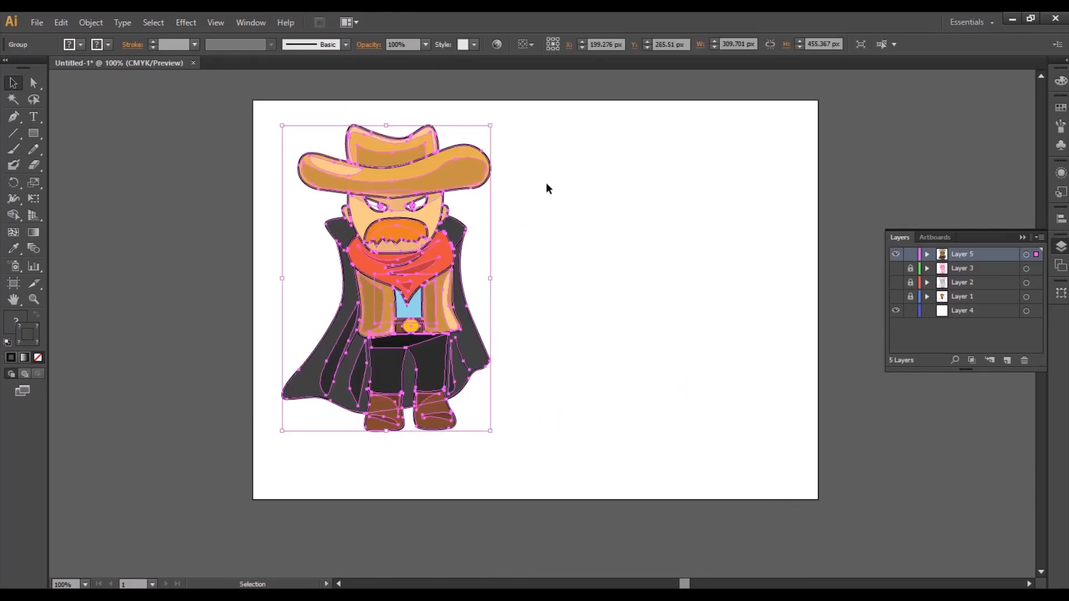
click(596, 239)
scroll(589, 222, up, 1)
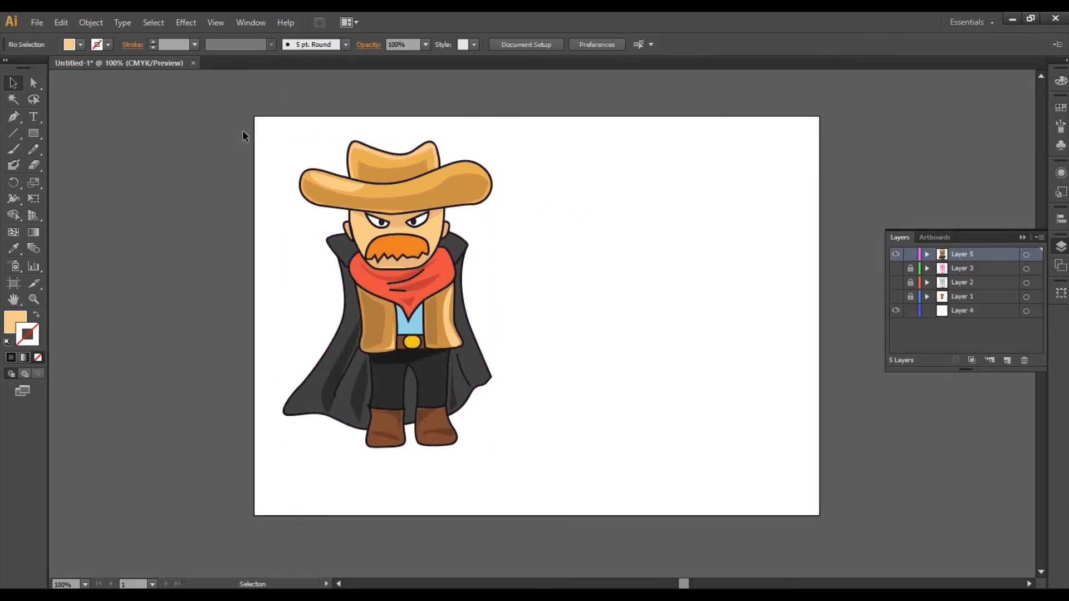
- Duplicate the cowboy group onto the empty right half of the artboard and apply Outline Stroke to the copy
drag(352, 265, 539, 485)
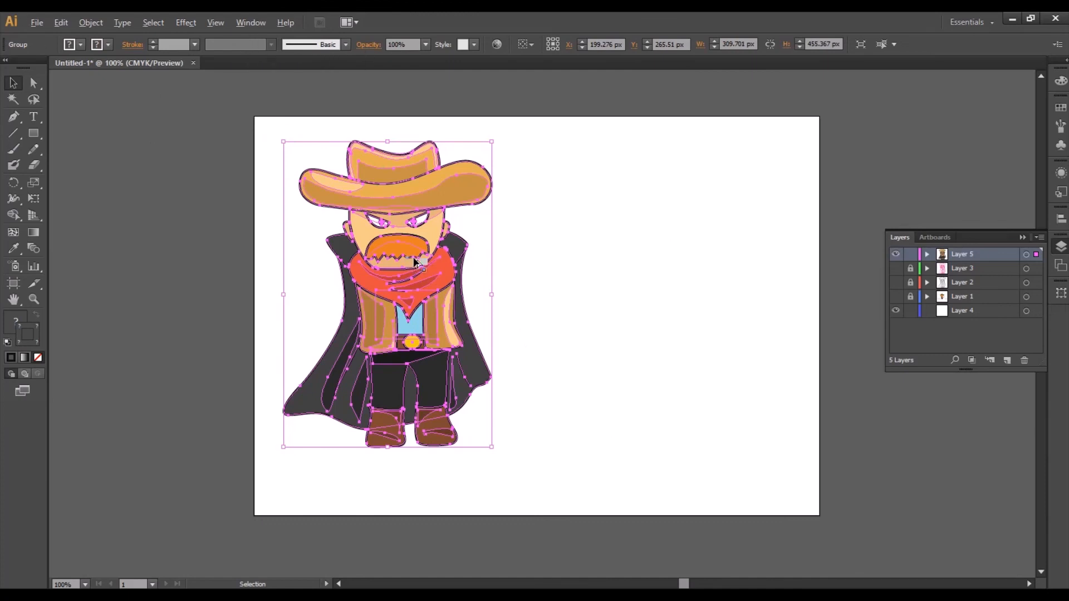
drag(413, 267, 683, 261)
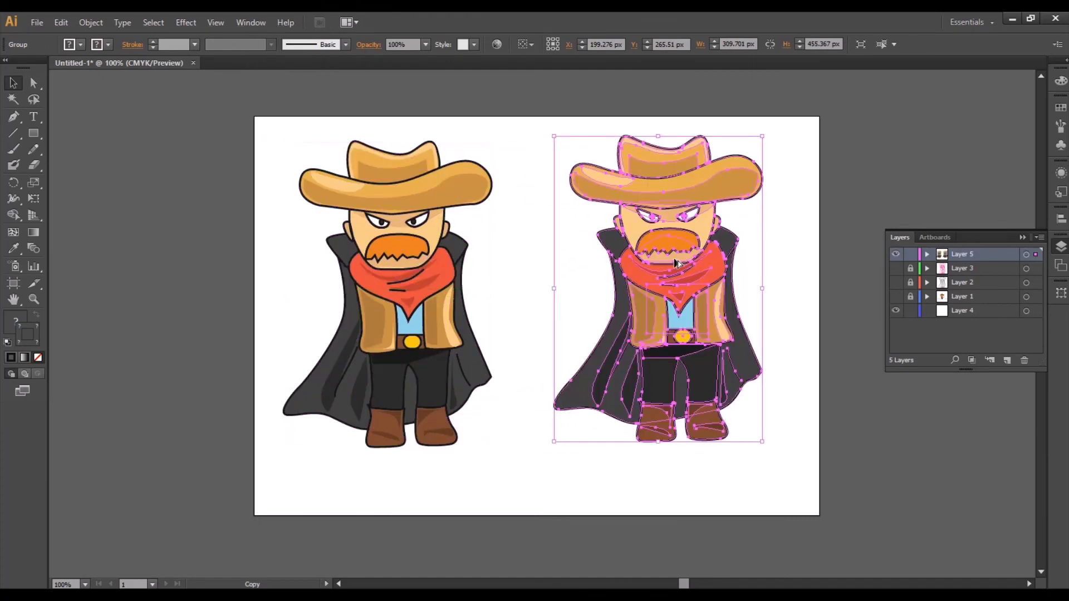
click(105, 24)
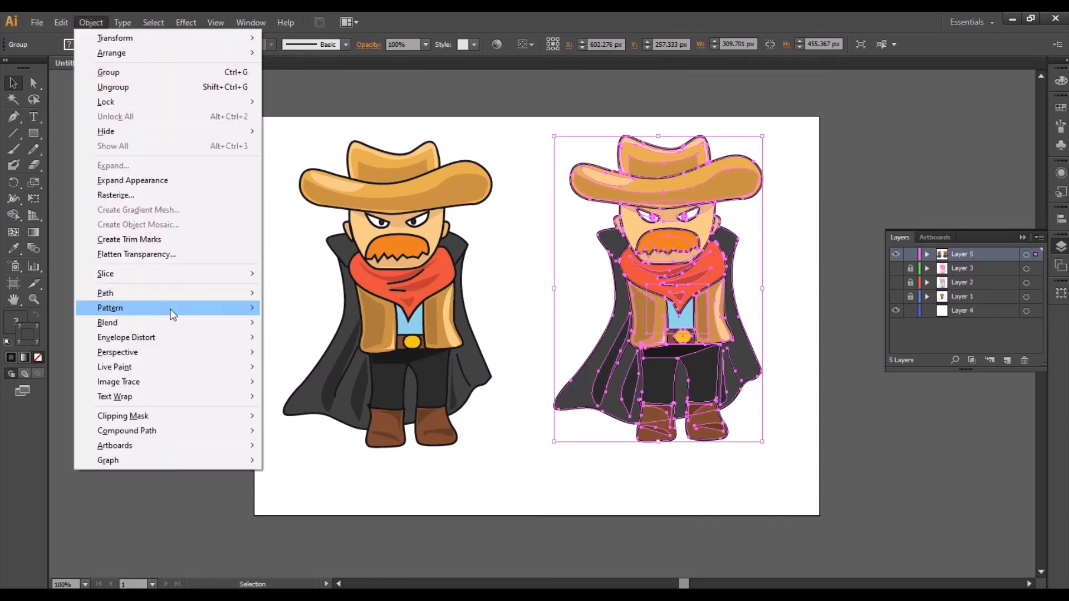
mouse_move(178, 293)
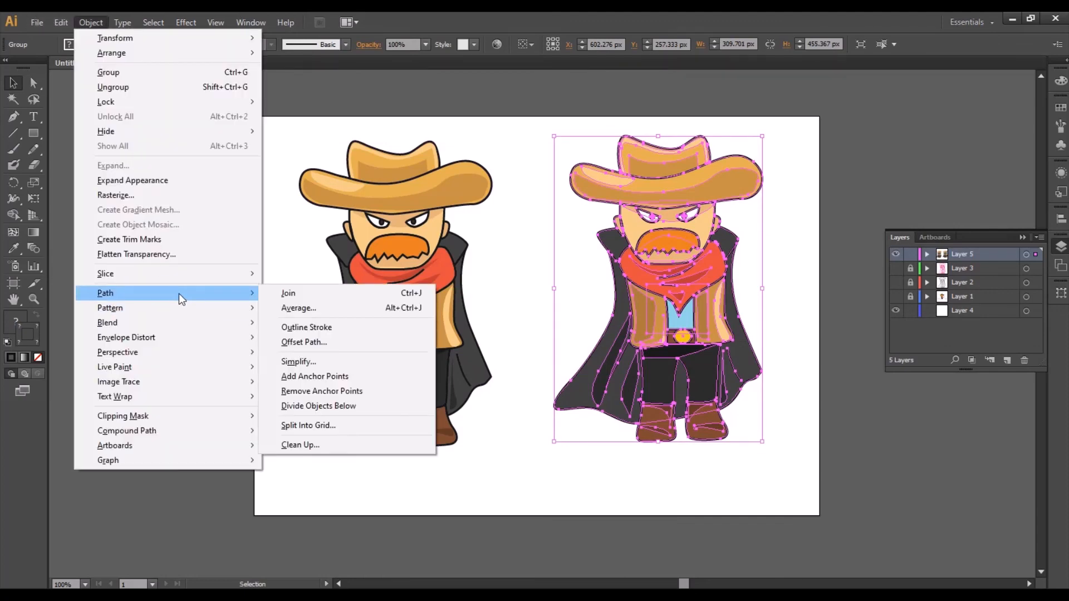
click(342, 327)
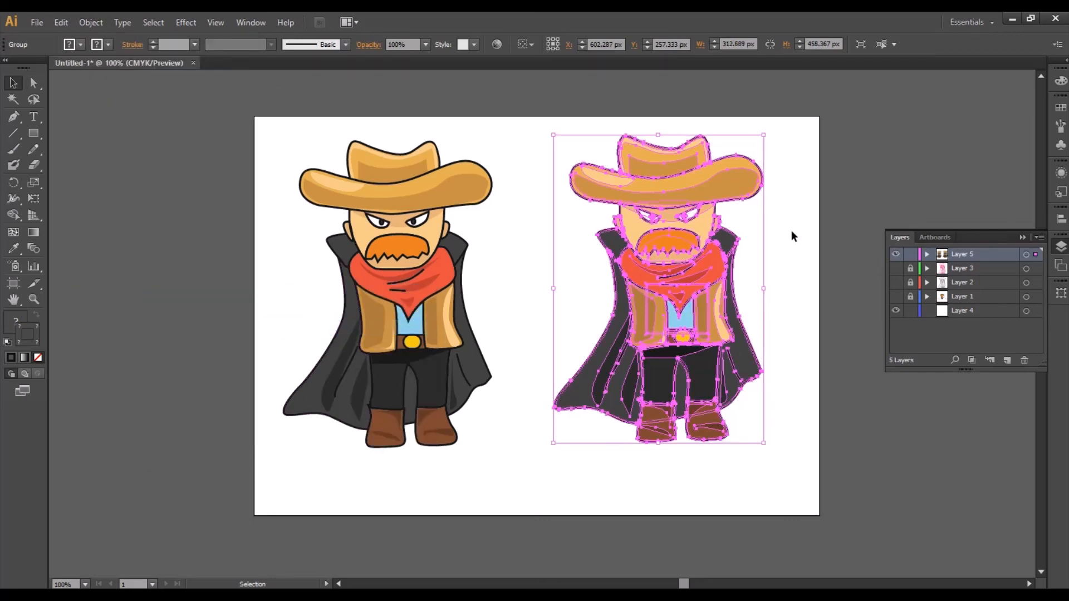
- Scale the outlined copy proportionally to about 130 × 190 px and place it near the artboard's upper-right corner
drag(765, 136, 642, 301)
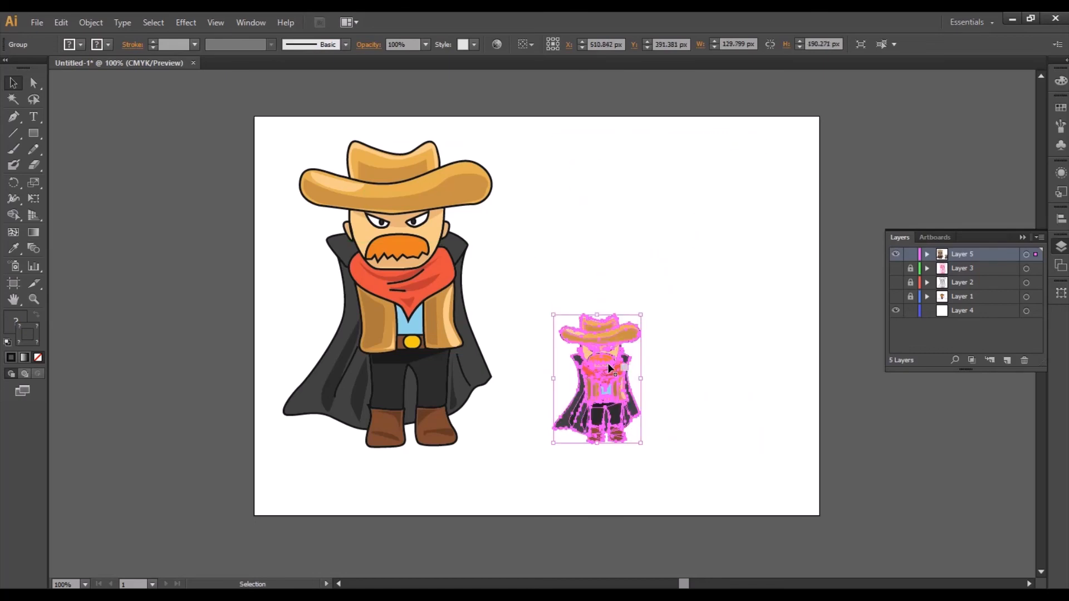
drag(607, 361, 719, 192)
click(585, 338)
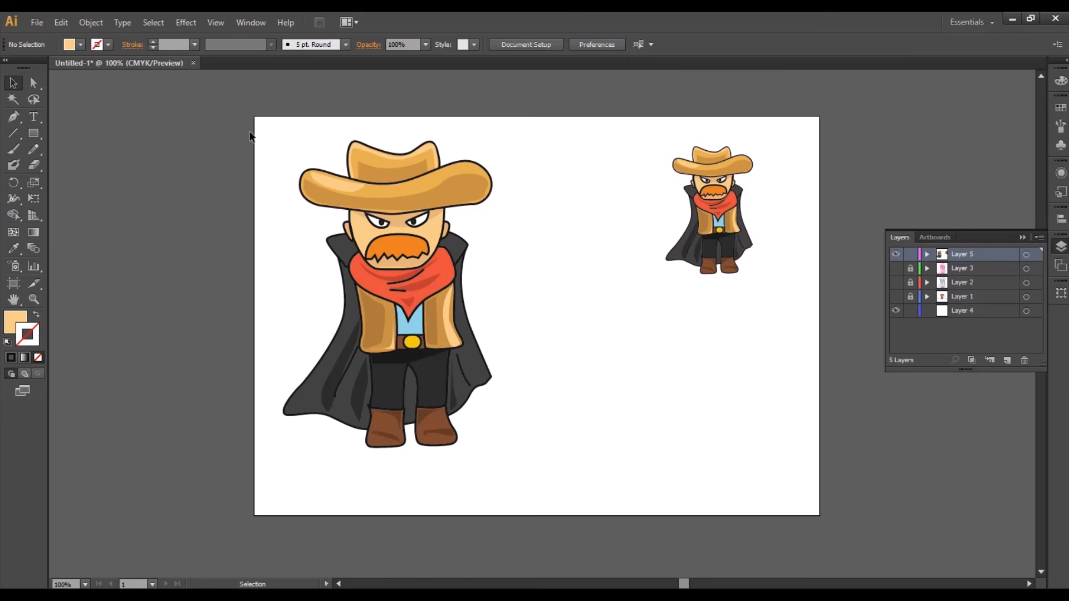
- Scale the original cowboy with live strokes down to roughly the copy's size and place it beside the copy
drag(248, 118, 512, 466)
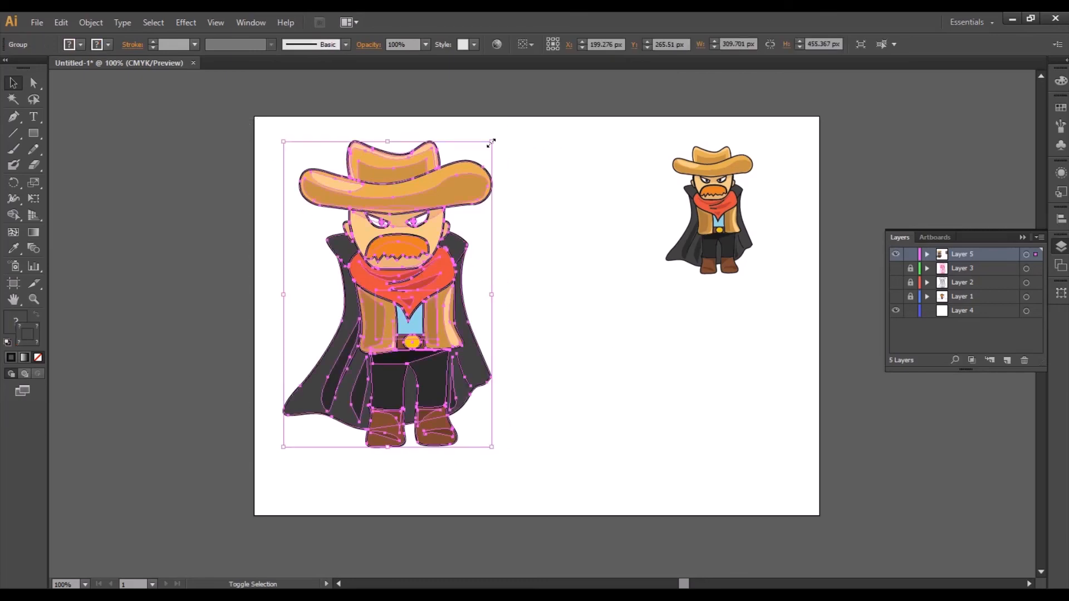
drag(493, 142, 353, 345)
drag(336, 390, 588, 280)
click(659, 326)
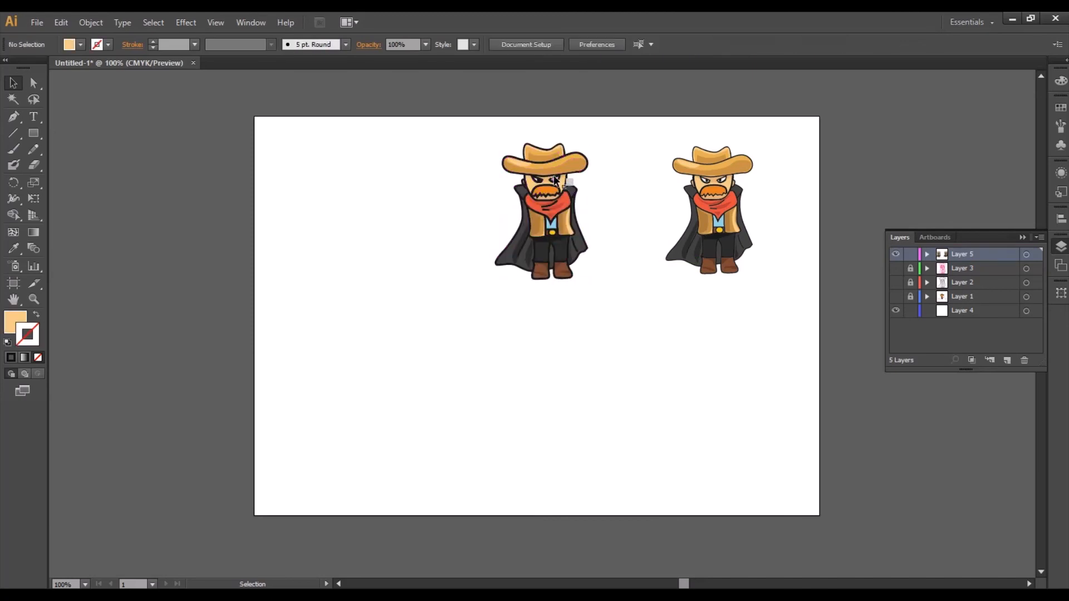
- Examine the line thickness of the two scaled-down cowboys up close, comparing live strokes with outlined strokes
key(ctrl+plus)
drag(718, 152, 540, 330)
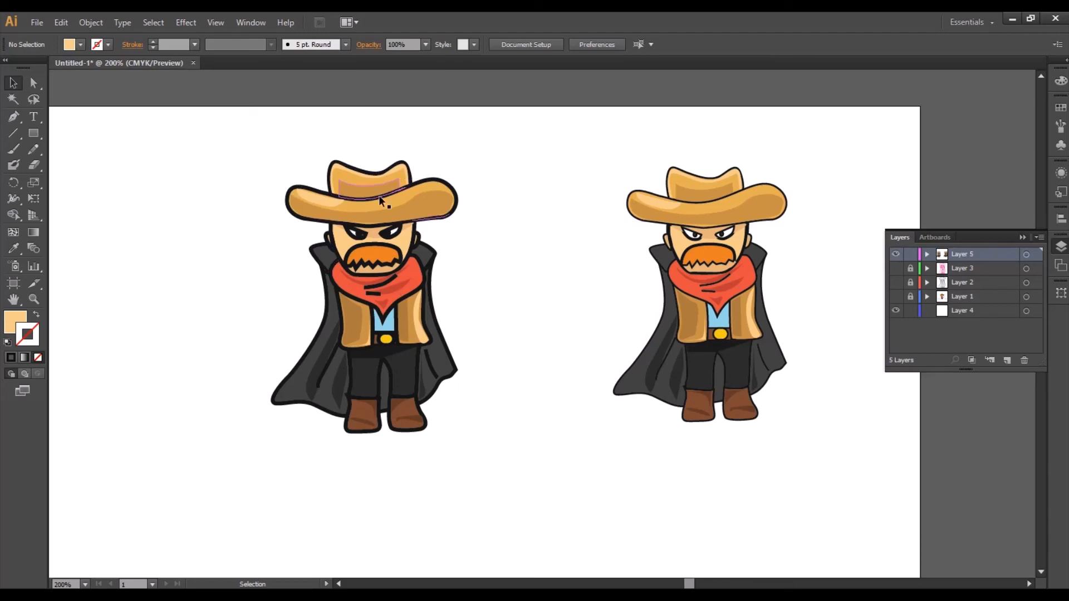
click(329, 198)
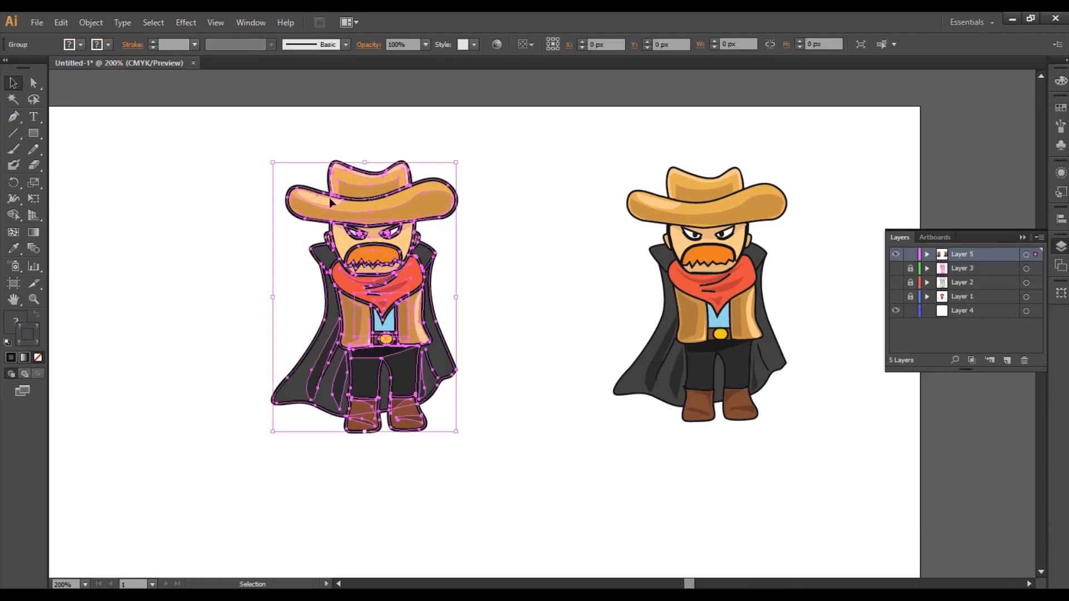
click(469, 215)
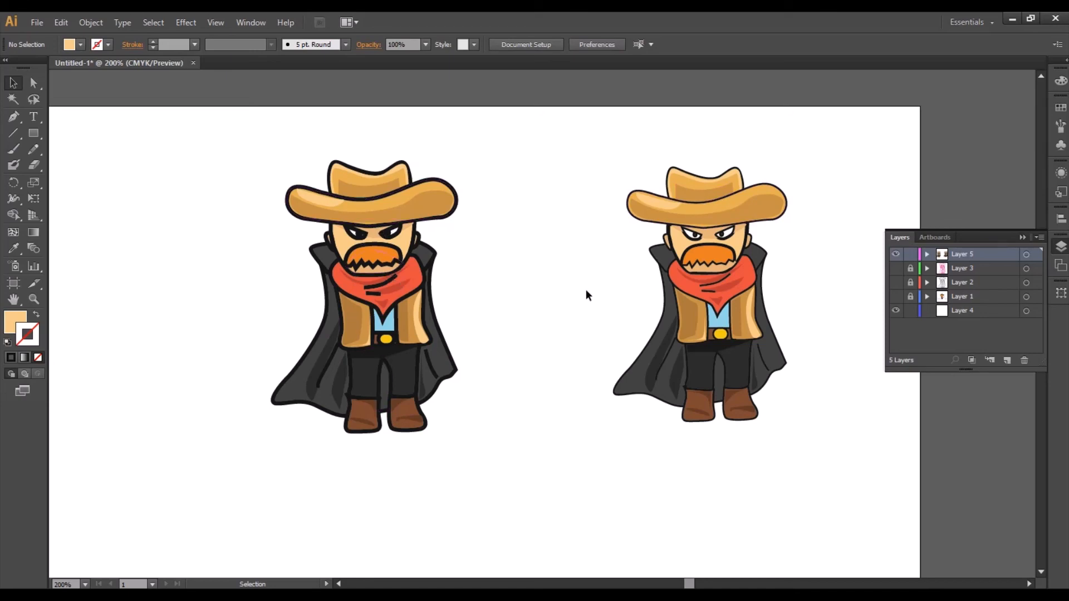
key(ctrl+minus)
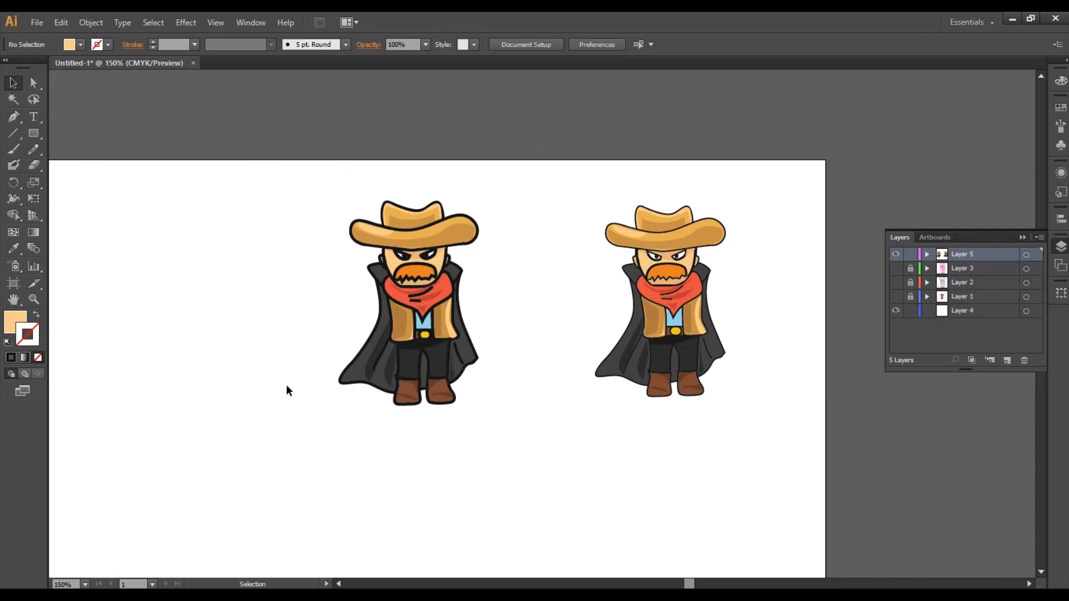
drag(286, 386, 386, 354)
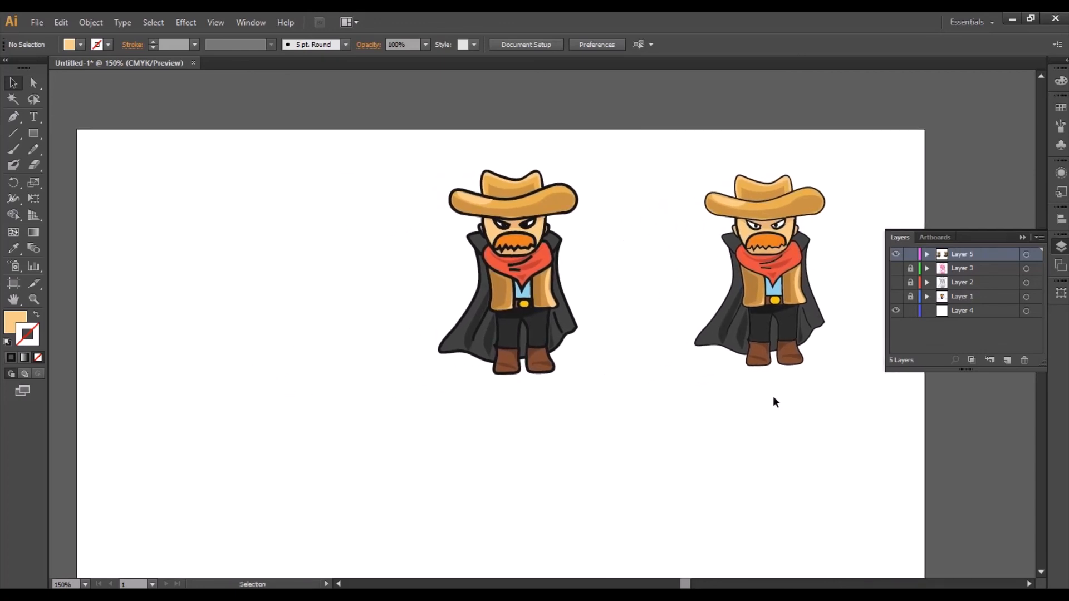